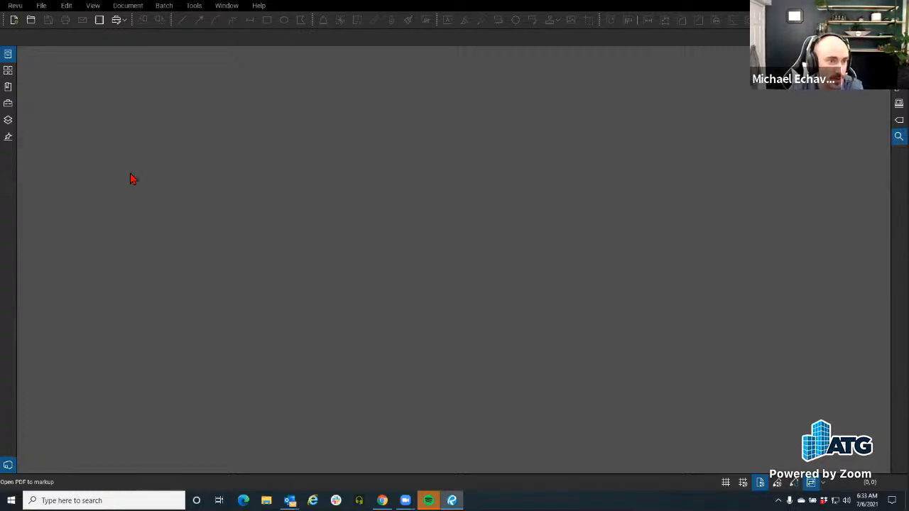
Show File Access, inspect the pinned Completed Sets folder's location without opening a file, and preview pinned files.
{"action": "left_click", "coordinate": [8, 108]}
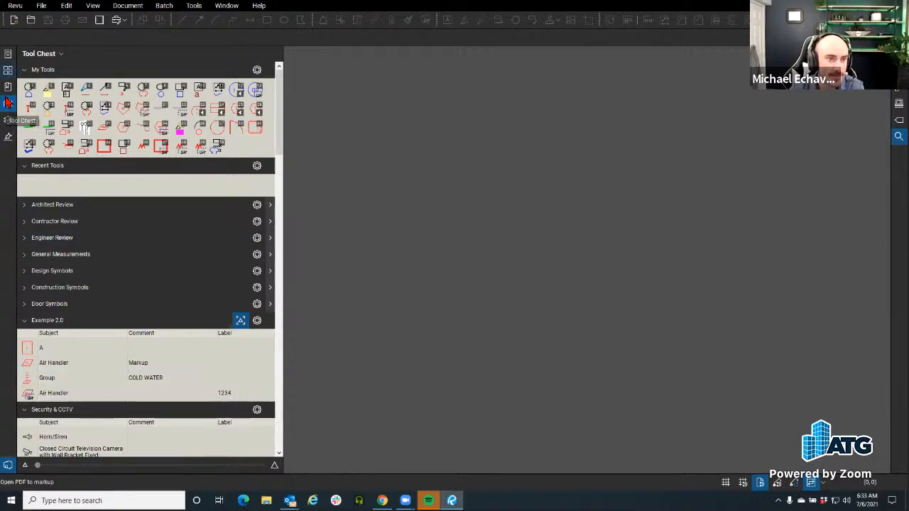
{"action": "left_click", "coordinate": [8, 54]}
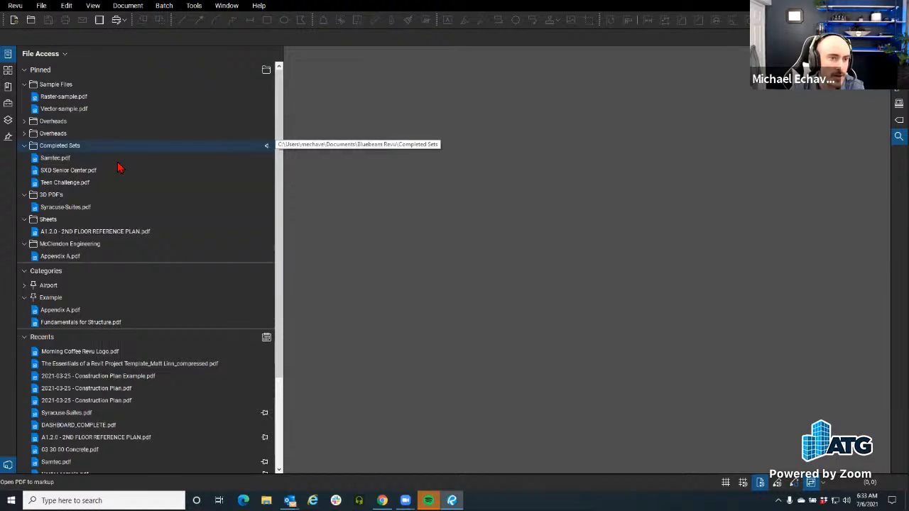
{"action": "double_click", "coordinate": [63, 147]}
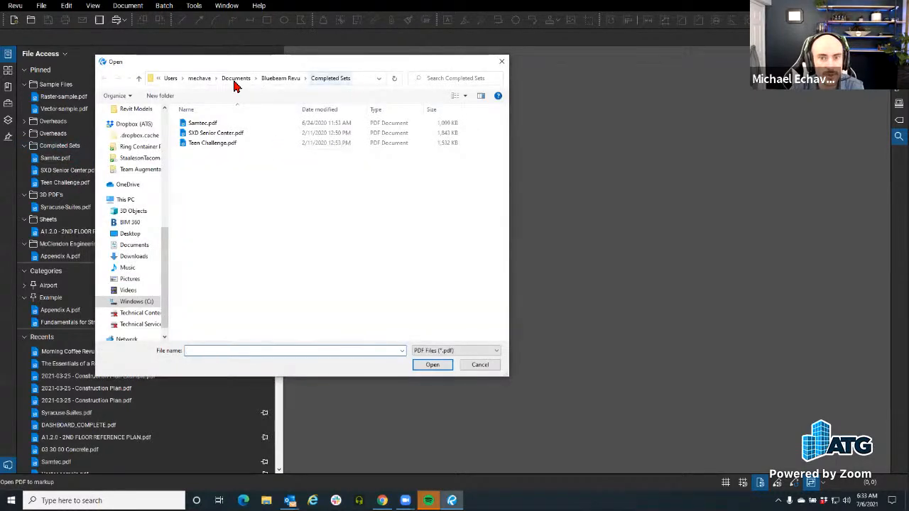
{"action": "left_click", "coordinate": [503, 67]}
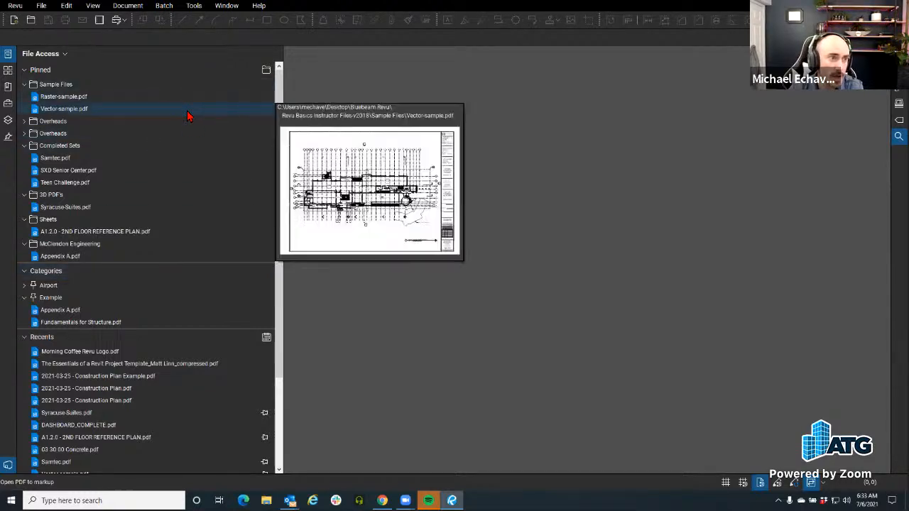
{"action": "mouse_move", "coordinate": [172, 318]}
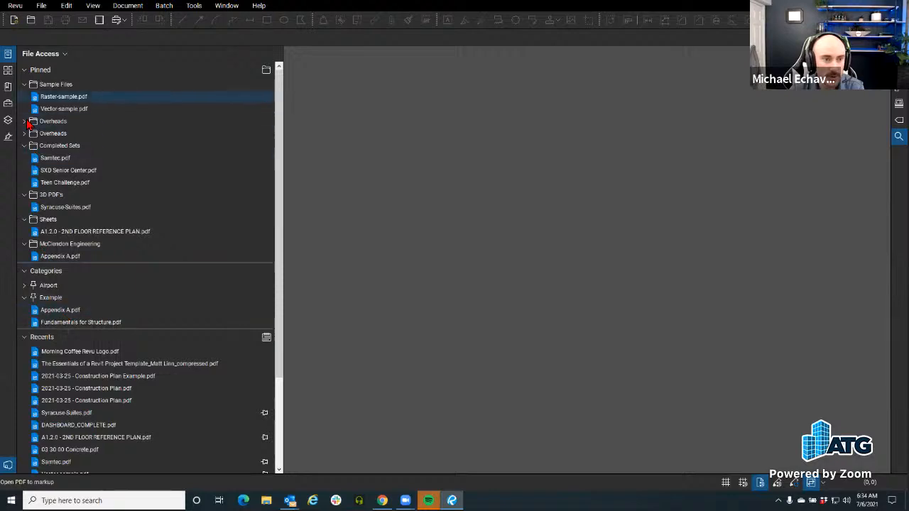
Collapse the pinned files and compare the Recents list arranged by folder, by most accessed and by access history.
{"action": "left_click", "coordinate": [25, 71]}
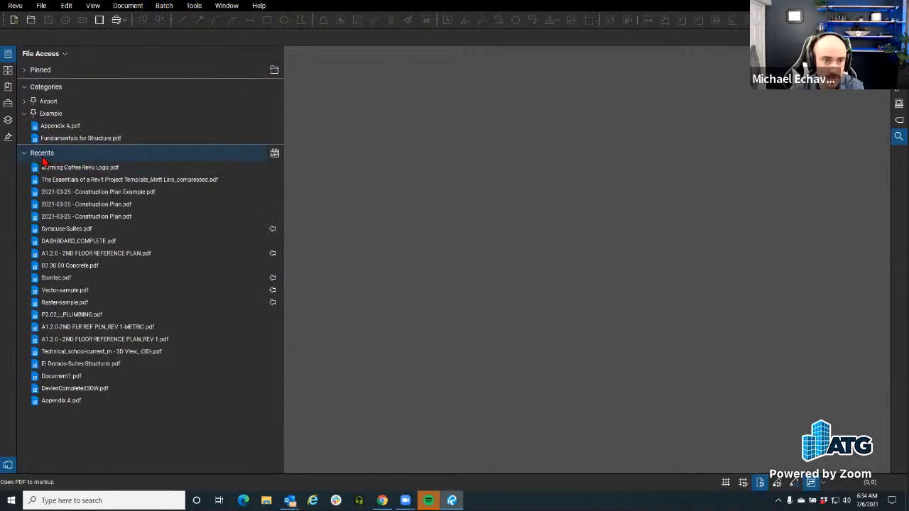
{"action": "left_click", "coordinate": [274, 154]}
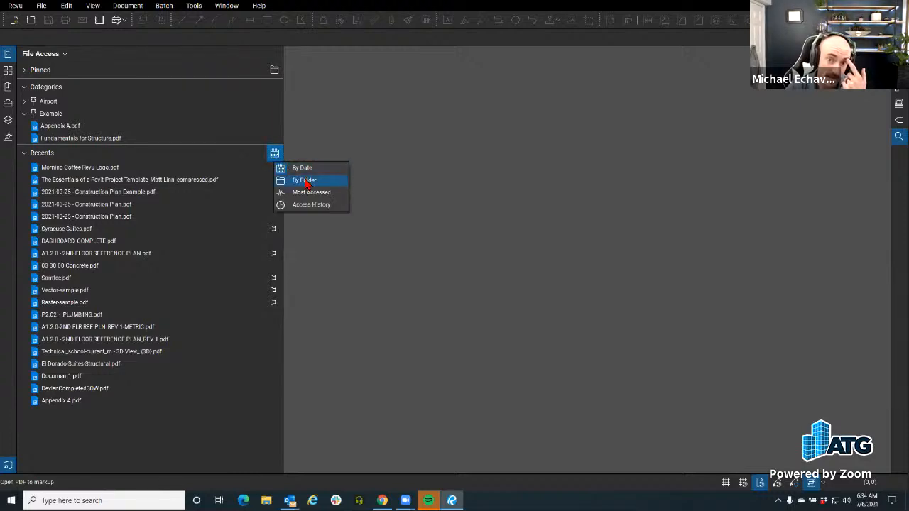
{"action": "left_click", "coordinate": [301, 181]}
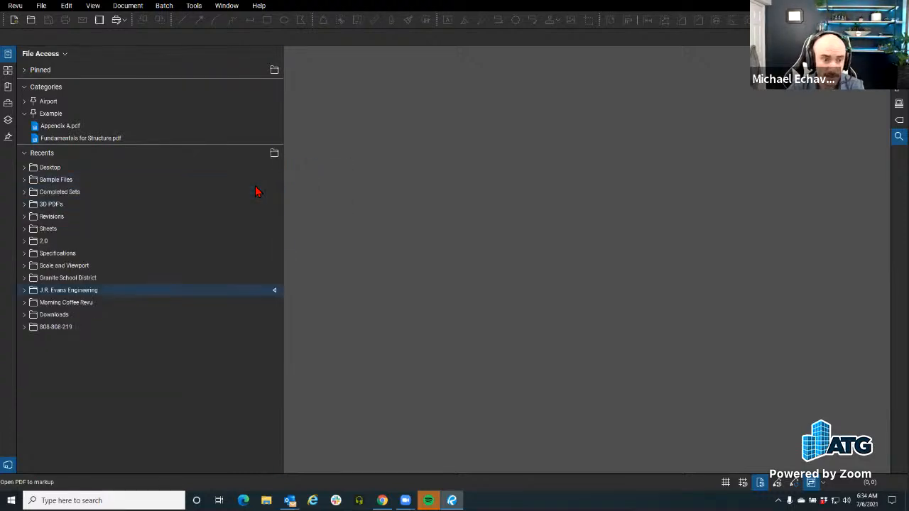
{"action": "left_click", "coordinate": [275, 153]}
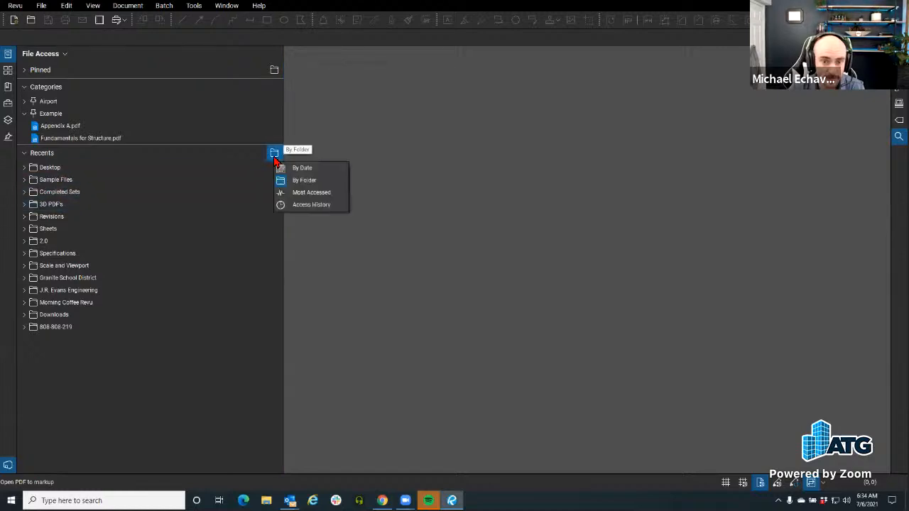
{"action": "left_click", "coordinate": [311, 193]}
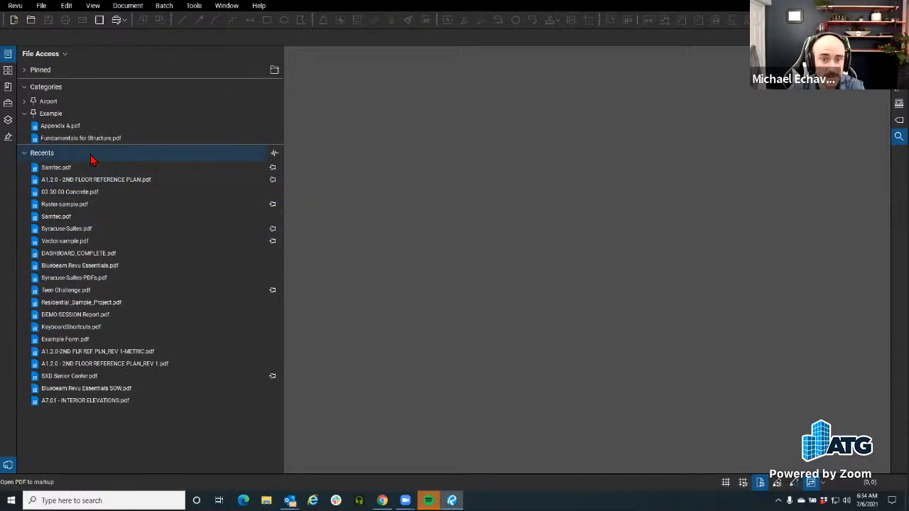
{"action": "left_click", "coordinate": [274, 153]}
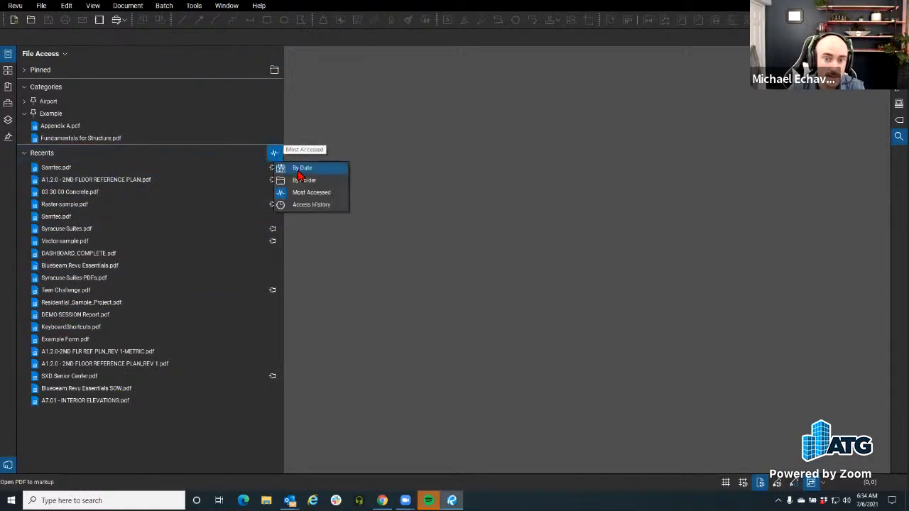
{"action": "left_click", "coordinate": [313, 205]}
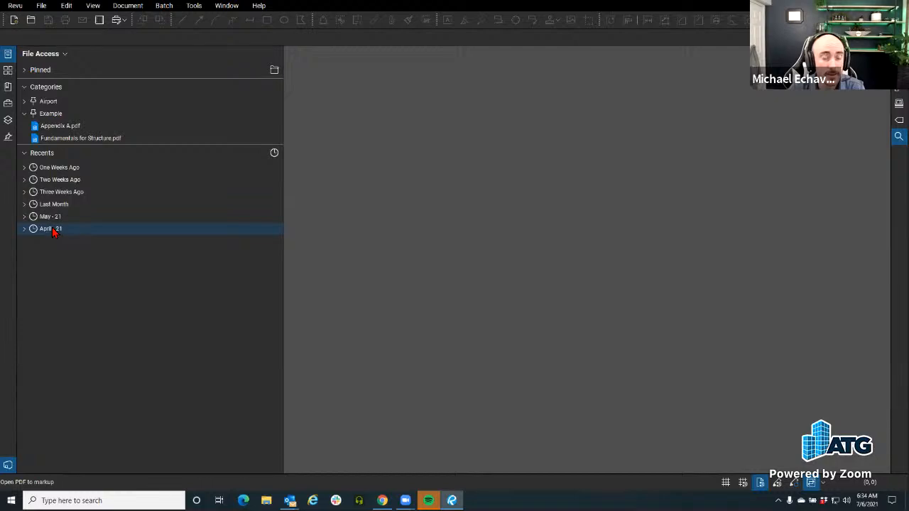
Check the option for clearing all recents without applying it, and briefly review the pinned files.
{"action": "right_click", "coordinate": [51, 155]}
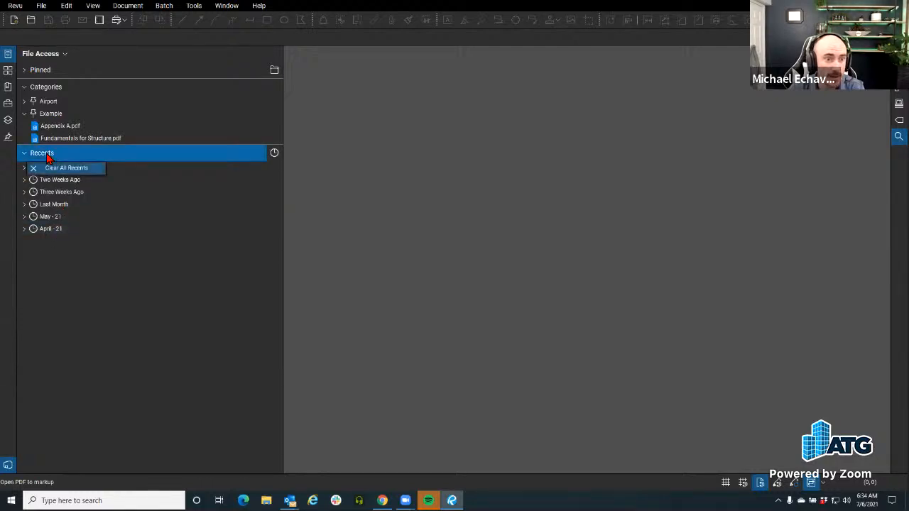
{"action": "left_click", "coordinate": [101, 256]}
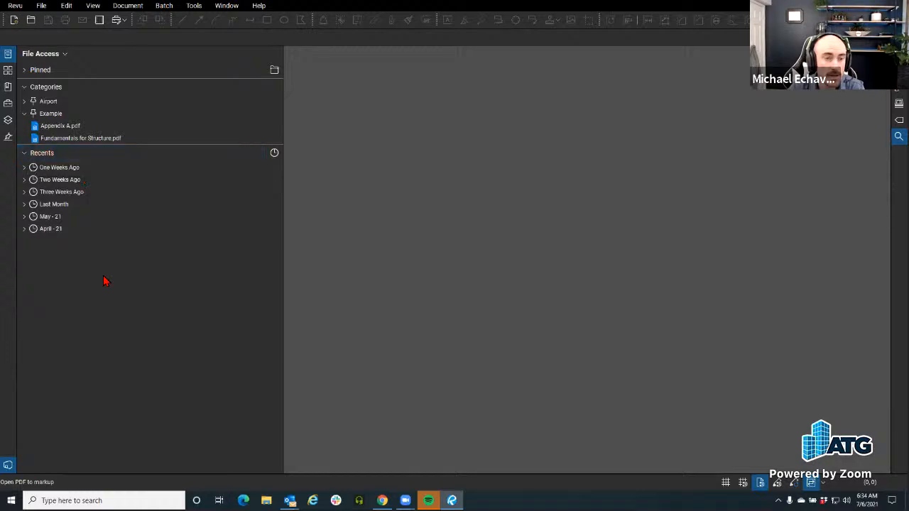
{"action": "left_click", "coordinate": [24, 70]}
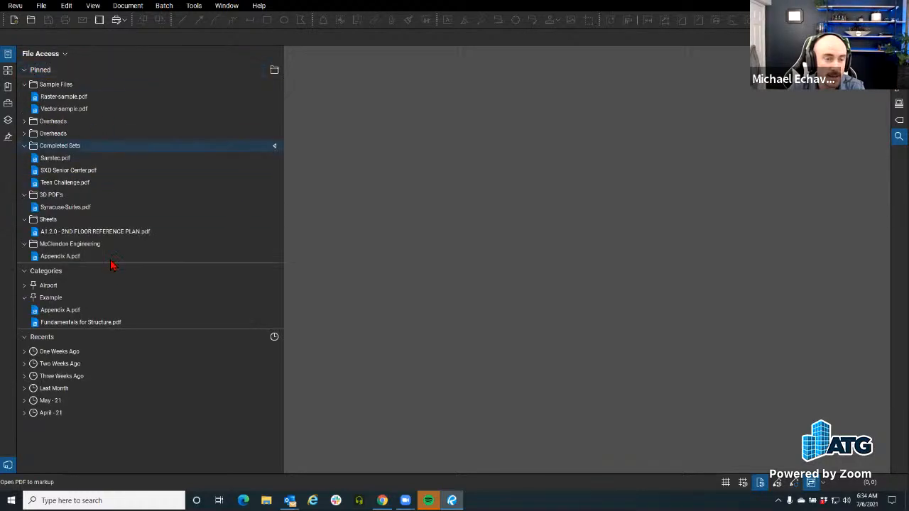
{"action": "left_click", "coordinate": [24, 69]}
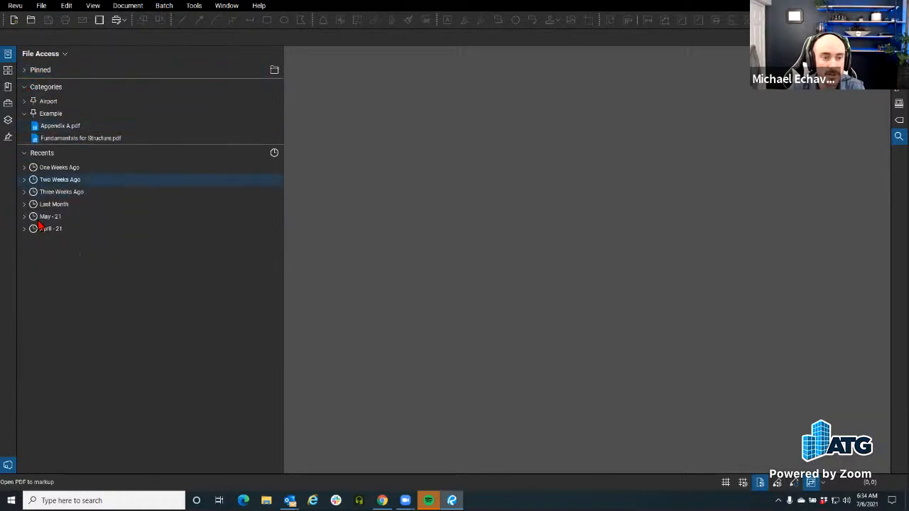
Arrange the Recents list by date.
{"action": "left_click", "coordinate": [274, 153]}
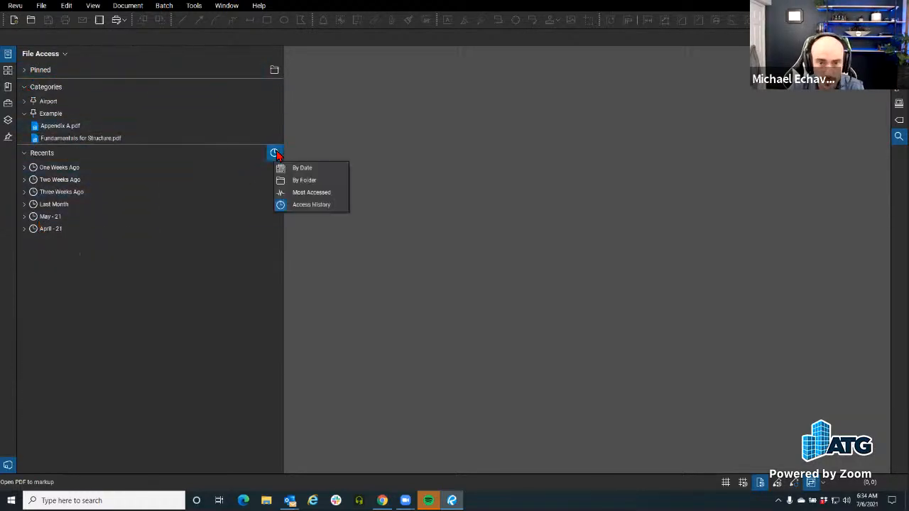
{"action": "left_click", "coordinate": [311, 171]}
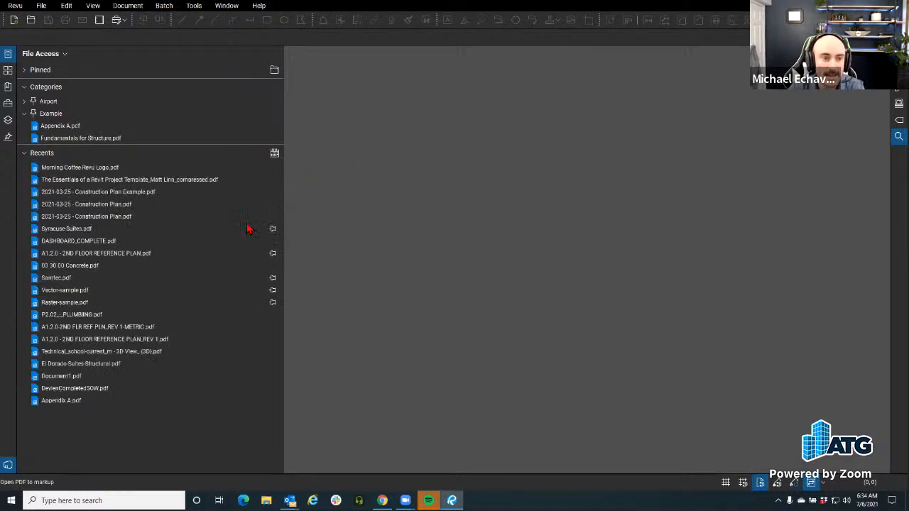
Examine the file and pin options available for the recent file 2021-03-25 - Construction Plan Example.pdf.
{"action": "right_click", "coordinate": [169, 184]}
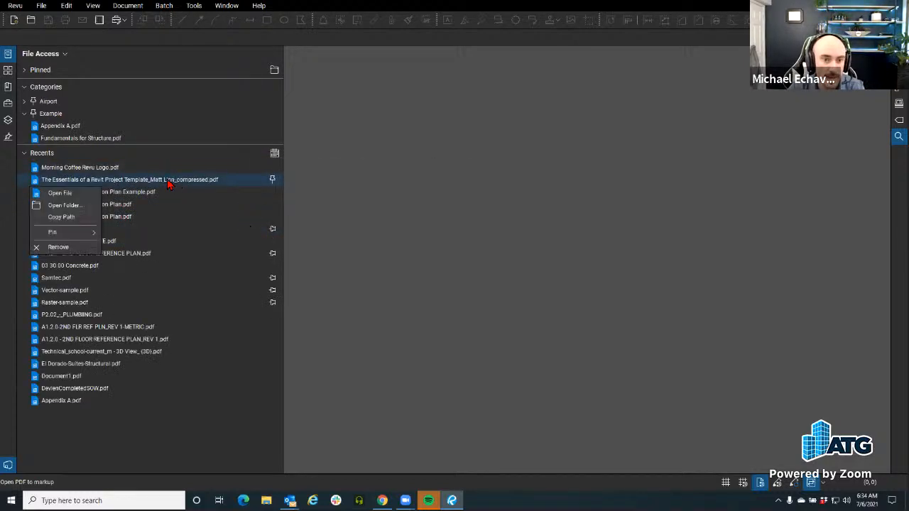
{"action": "right_click", "coordinate": [260, 195]}
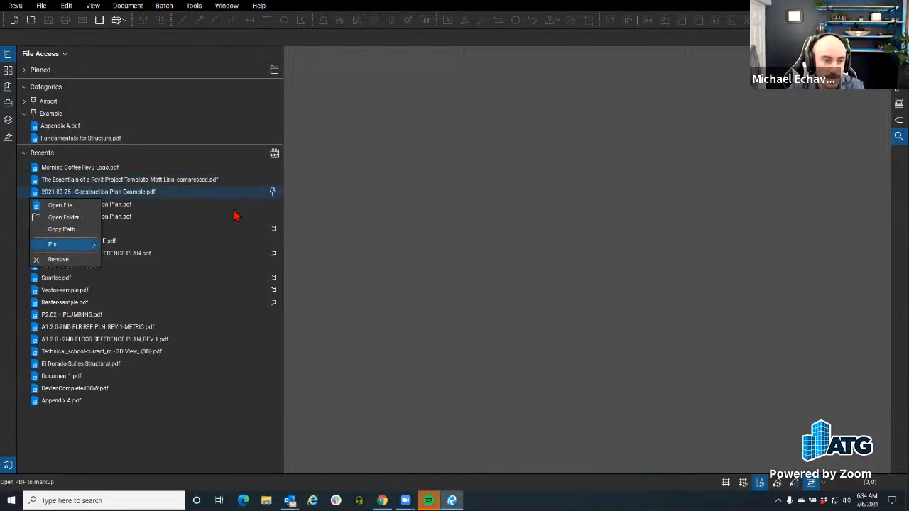
{"action": "mouse_move", "coordinate": [64, 244]}
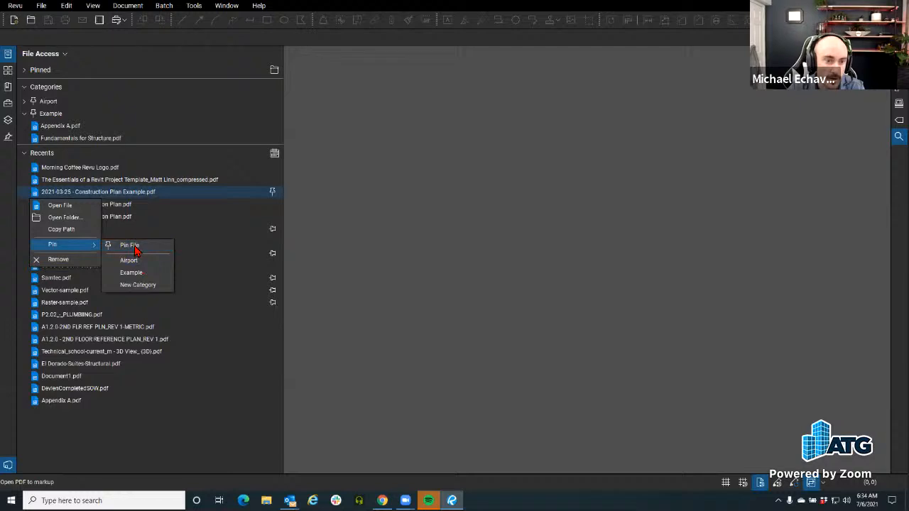
Expand the pinned files and inspect the Sample Files folder's location without opening a file.
{"action": "left_click", "coordinate": [26, 73]}
{"action": "left_click", "coordinate": [26, 73]}
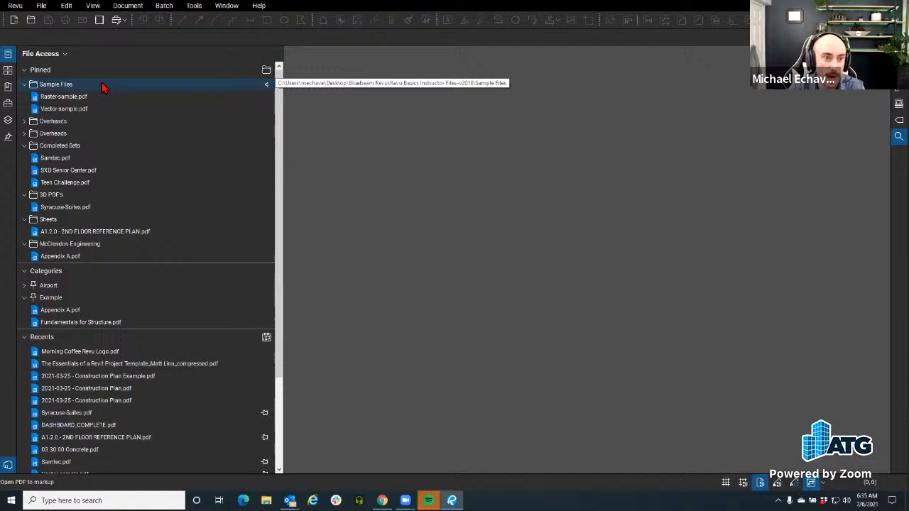
{"action": "double_click", "coordinate": [60, 85]}
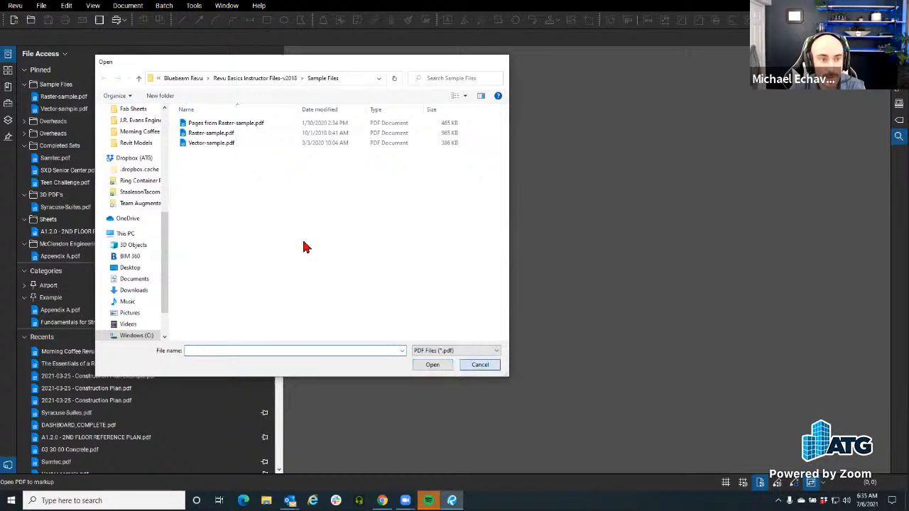
{"action": "key", "text": "Escape"}
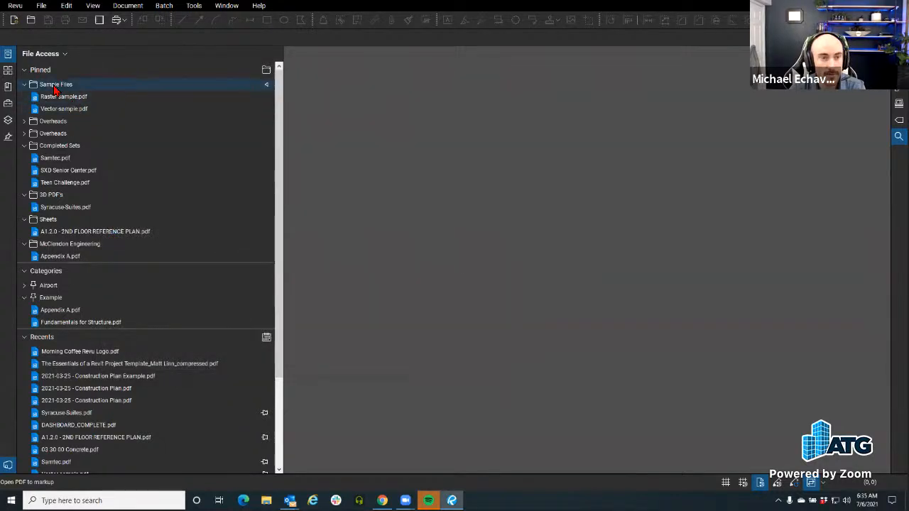
{"action": "mouse_move", "coordinate": [75, 104]}
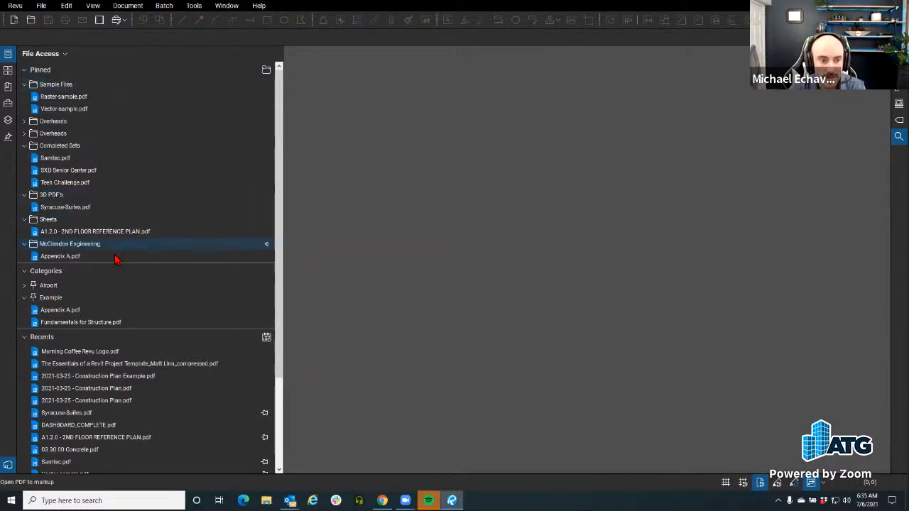
Expand the Airport category and examine the files grouped under it.
{"action": "left_click", "coordinate": [24, 285]}
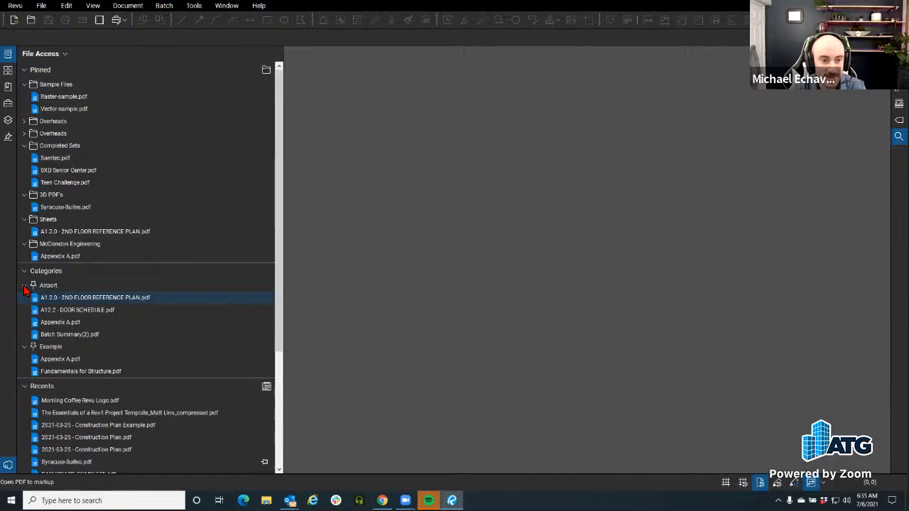
{"action": "mouse_move", "coordinate": [108, 301]}
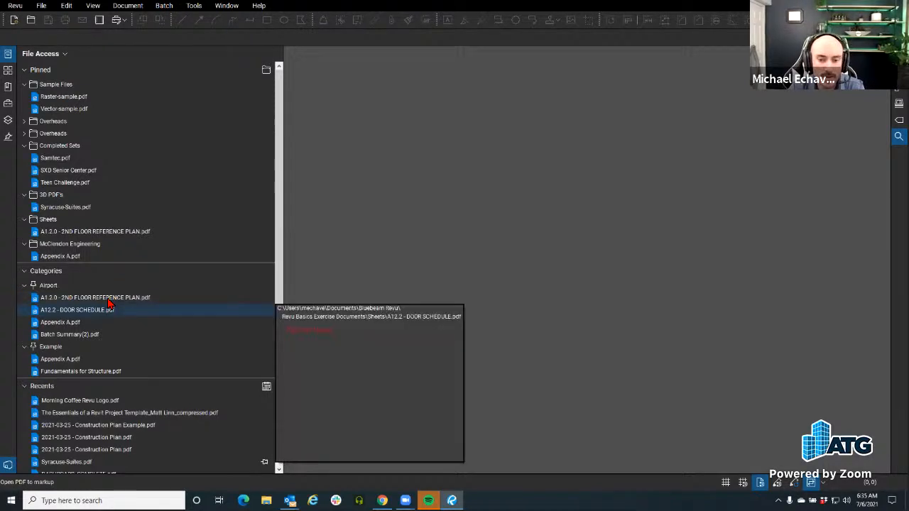
{"action": "mouse_move", "coordinate": [73, 325]}
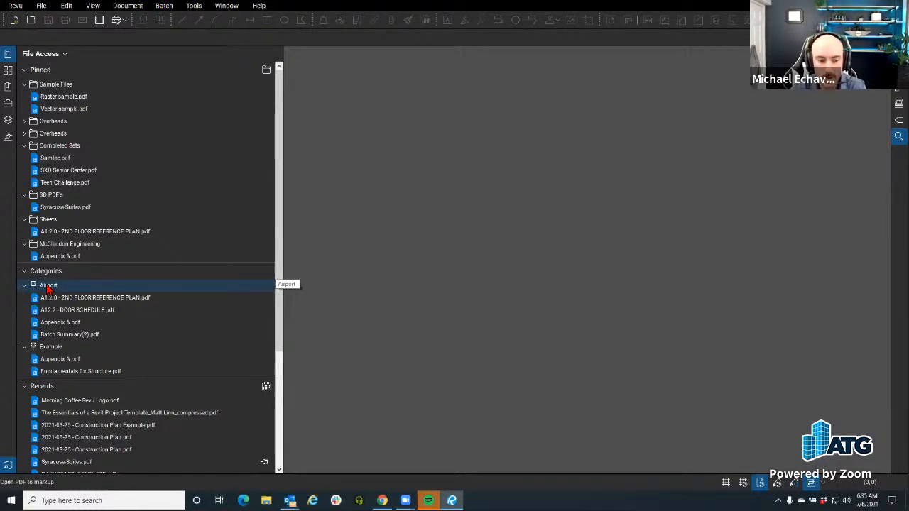
Examine the category choices for pinning the recent file Morning Coffee Revu Logo.pdf without pinning it.
{"action": "right_click", "coordinate": [128, 404]}
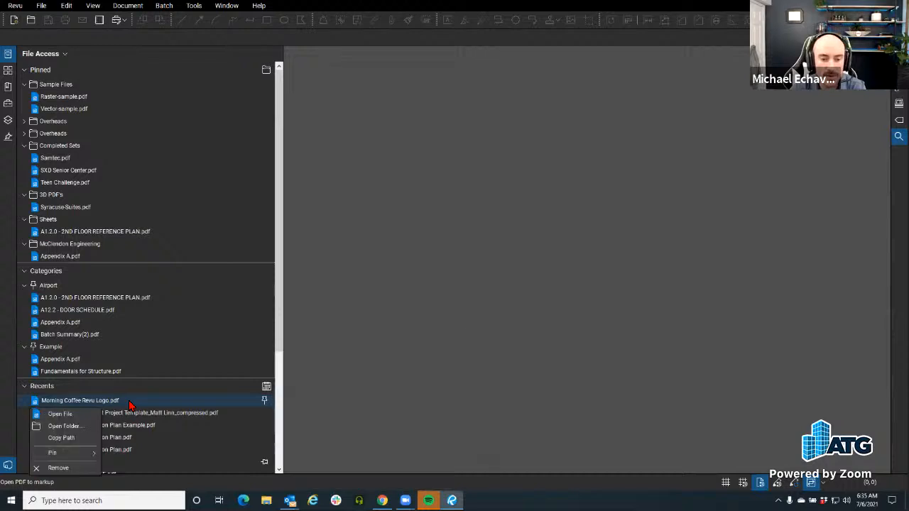
{"action": "mouse_move", "coordinate": [65, 453]}
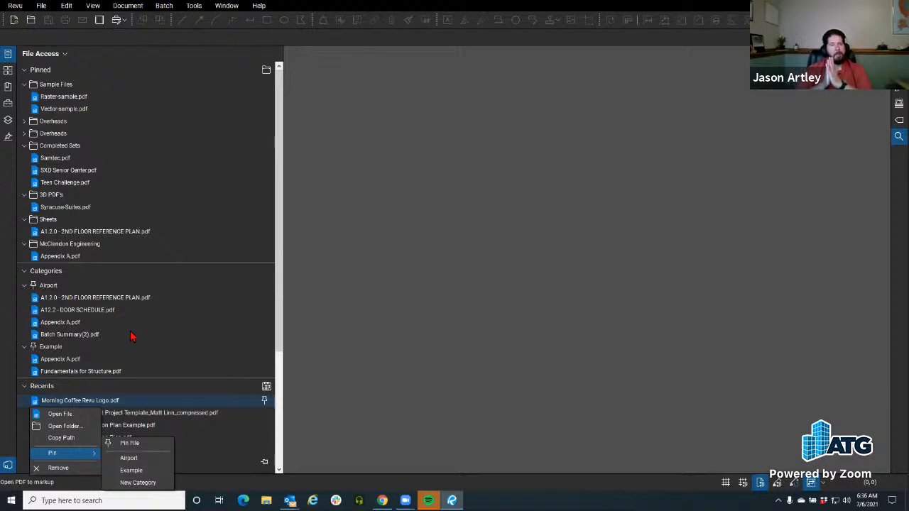
{"action": "key", "text": "Escape"}
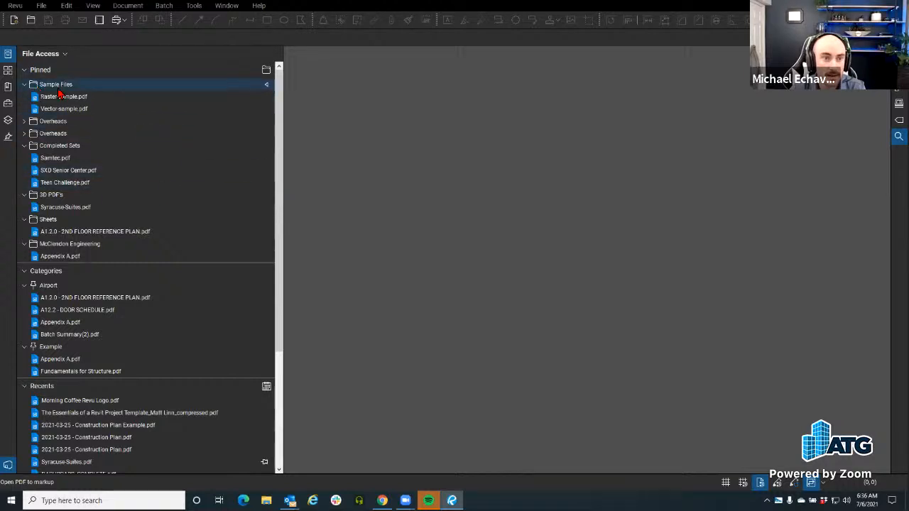
Inspect the locations of the two pinned Overheads folders without opening a file.
{"action": "double_click", "coordinate": [57, 122]}
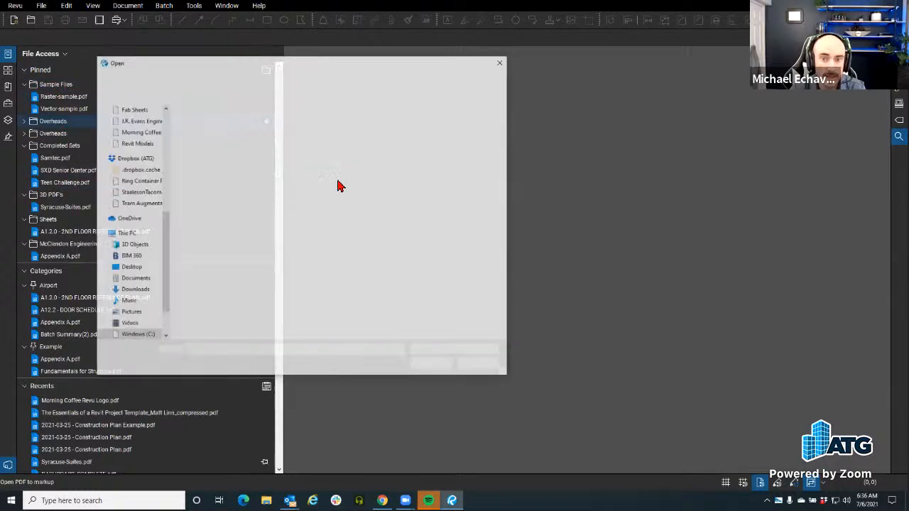
{"action": "left_click", "coordinate": [176, 81]}
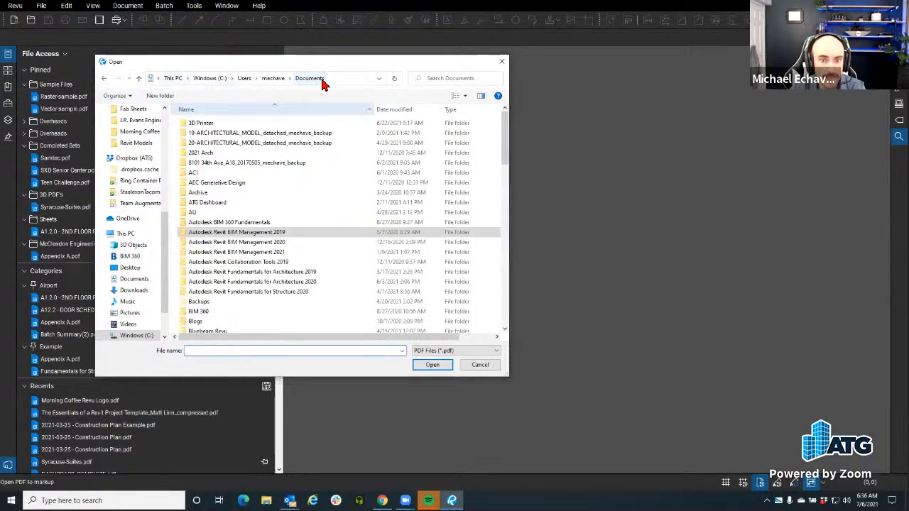
{"action": "left_click", "coordinate": [501, 61]}
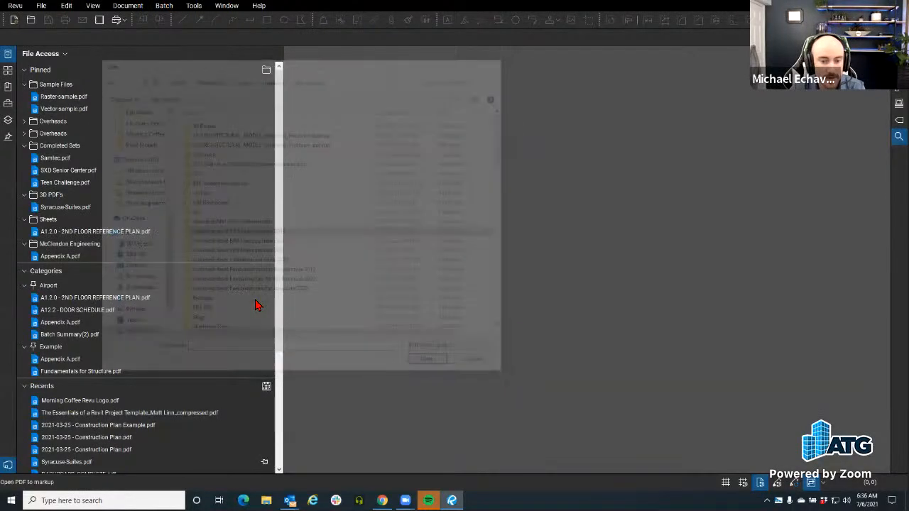
{"action": "left_click", "coordinate": [41, 6]}
{"action": "left_click", "coordinate": [203, 142]}
{"action": "left_click", "coordinate": [111, 135]}
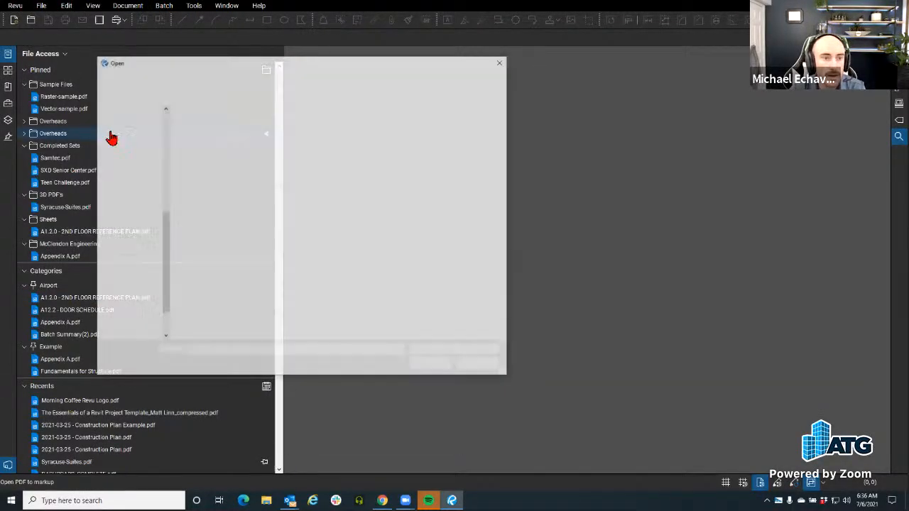
{"action": "key", "text": "Escape"}
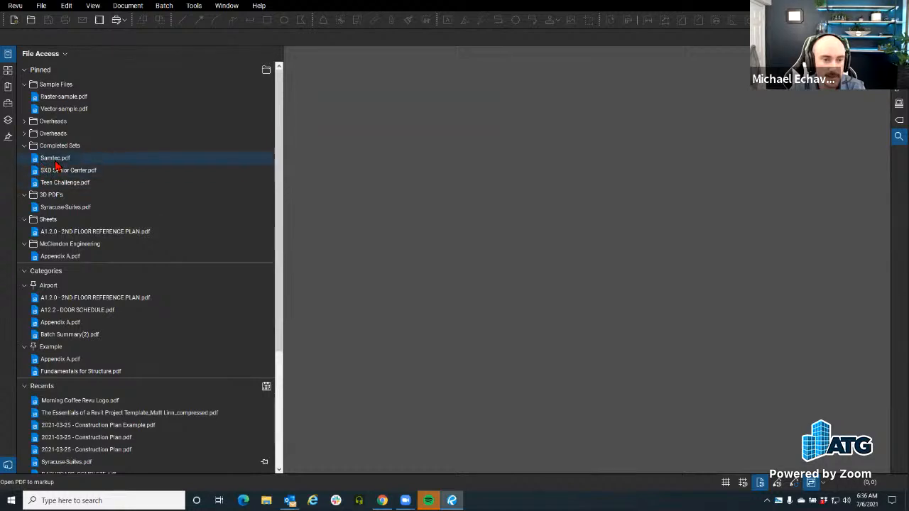
Collapse the pinned folders Sample Files, Completed Sets, 3D PDF's, Sheets and McClendon Engineering.
{"action": "mouse_move", "coordinate": [68, 163]}
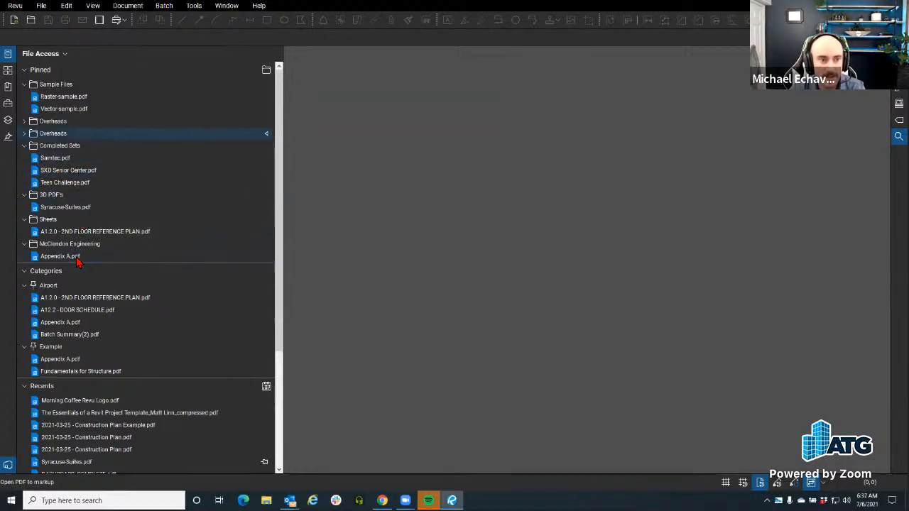
{"action": "left_click", "coordinate": [23, 86]}
{"action": "left_click", "coordinate": [24, 121]}
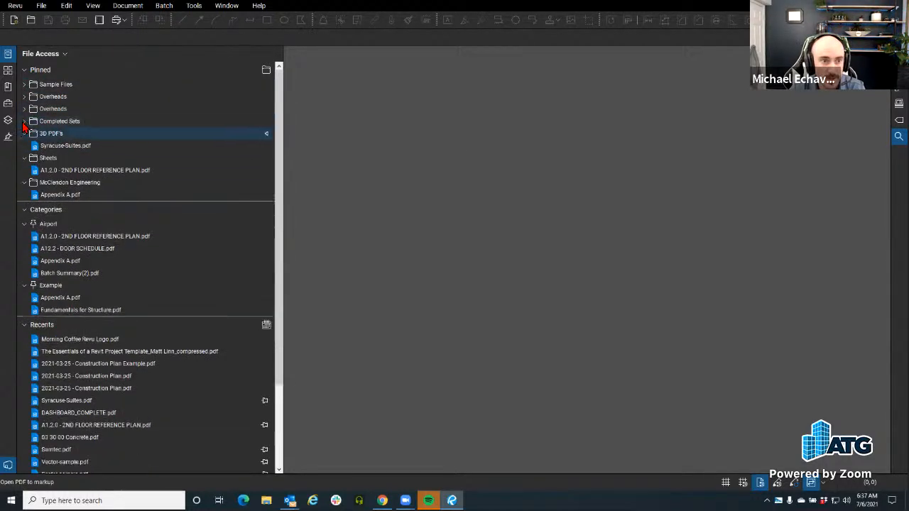
{"action": "left_click", "coordinate": [23, 134]}
{"action": "left_click", "coordinate": [23, 146]}
{"action": "left_click", "coordinate": [24, 158]}
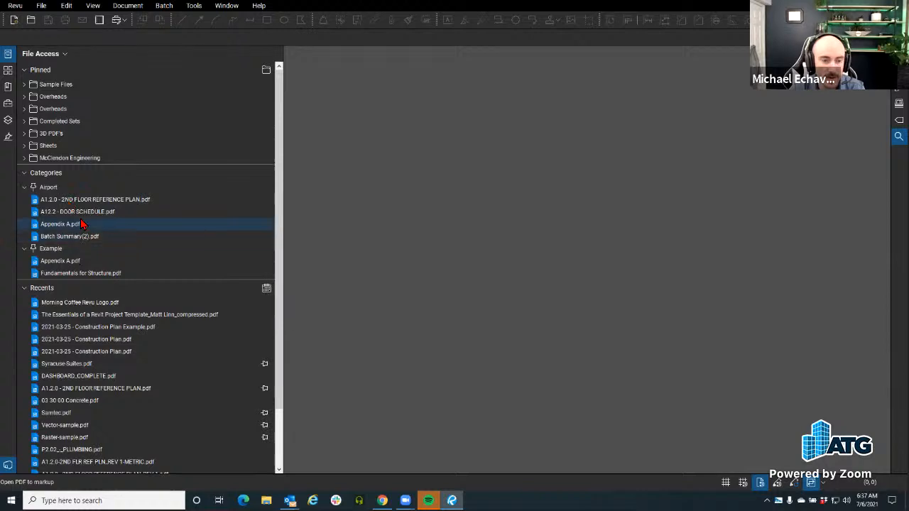
Preview Batch Summary(2).pdf in the Airport category and examine the file options for the recent file Morning Coffee Revu Logo.pdf.
{"action": "mouse_move", "coordinate": [92, 239]}
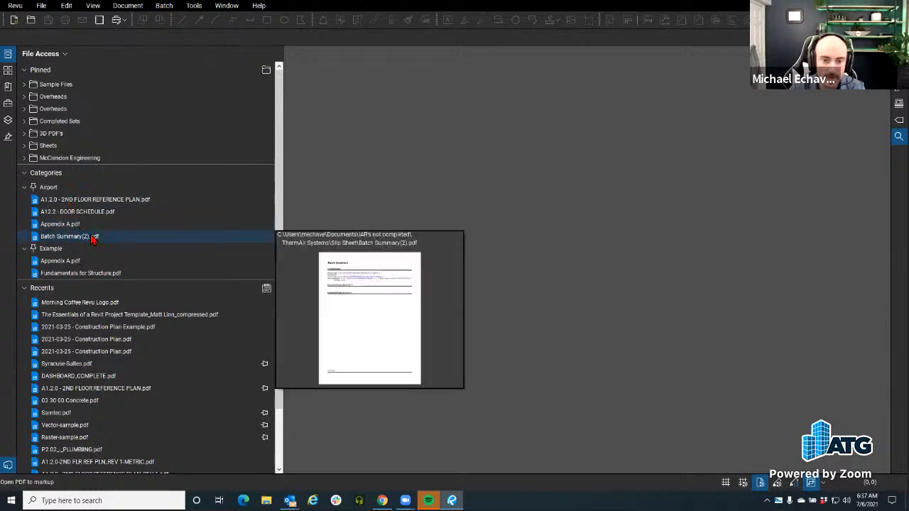
{"action": "right_click", "coordinate": [120, 311]}
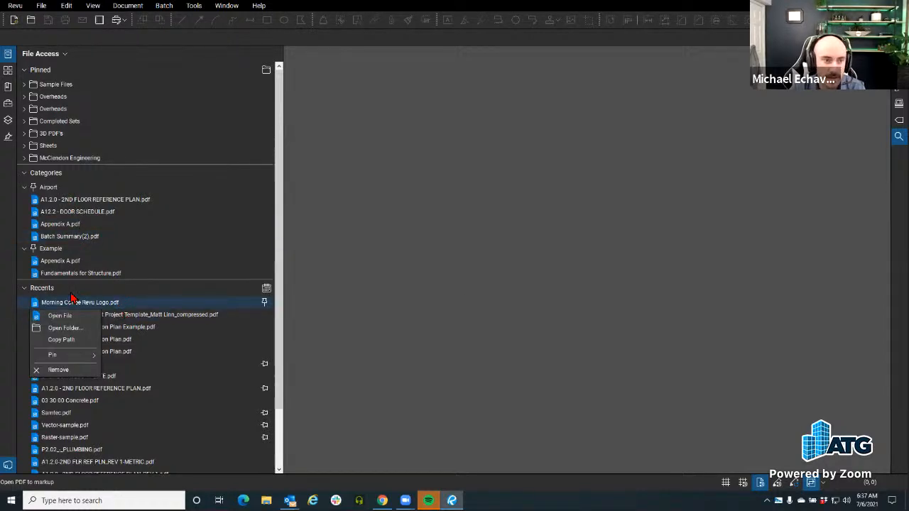
{"action": "left_click", "coordinate": [26, 146]}
Open A1.2.0 - 2ND FLOOR REFERENCE PLAN.pdf from the pinned Sheets folder and hide File Access to enlarge the drawing area.
{"action": "left_click", "coordinate": [26, 145]}
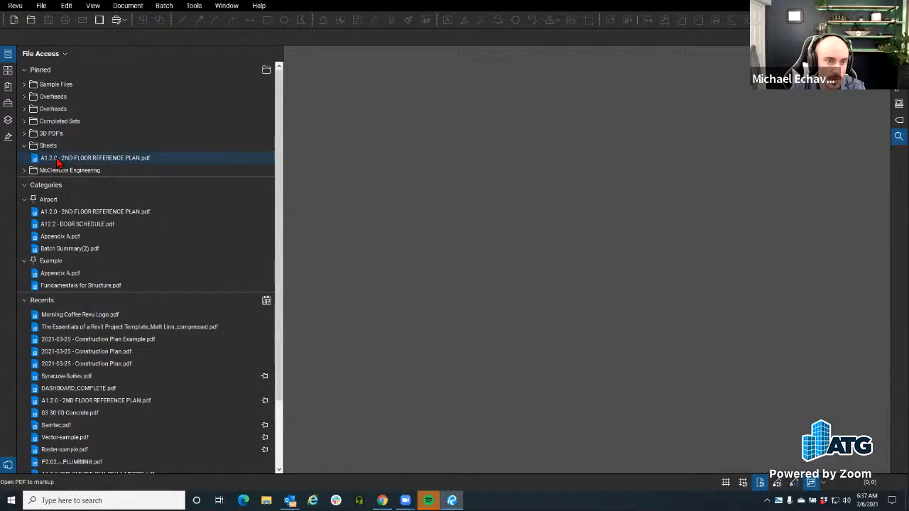
{"action": "left_click", "coordinate": [57, 158]}
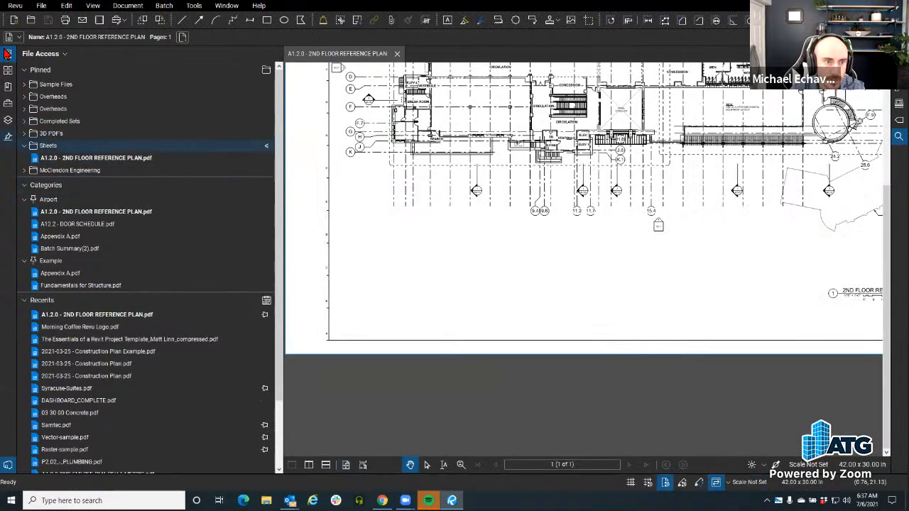
{"action": "left_click", "coordinate": [8, 54]}
{"action": "scroll", "coordinate": [289, 252], "scroll_direction": "down", "scroll_amount": 4}
{"action": "mouse_move", "coordinate": [302, 107]}
{"action": "left_mouse_down"}
{"action": "mouse_move", "coordinate": [312, 181]}
{"action": "mouse_move", "coordinate": [371, 137]}
{"action": "mouse_move", "coordinate": [387, 70]}
{"action": "left_mouse_up"}
{"action": "scroll", "coordinate": [313, 182], "scroll_direction": "up", "scroll_amount": 4}
{"action": "left_click_drag", "start_coordinate": [435, 222], "coordinate": [362, 179]}
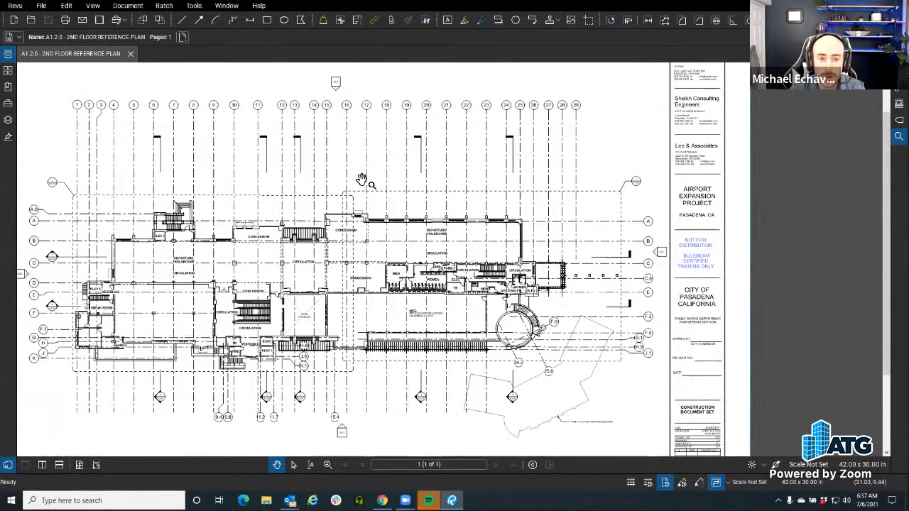
Display the Tool Chest and load the Revu Custom Libraries support page in a new WebTab.
{"action": "left_click", "coordinate": [8, 104]}
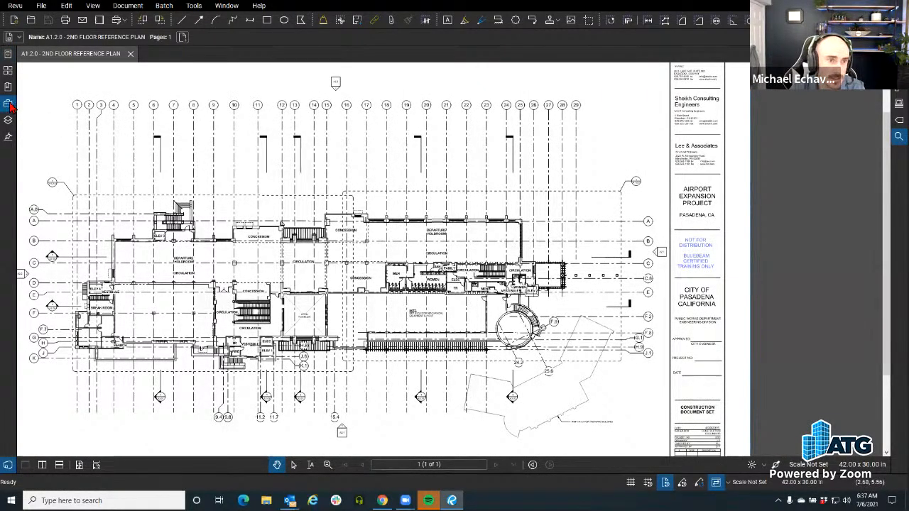
{"action": "left_click", "coordinate": [226, 6]}
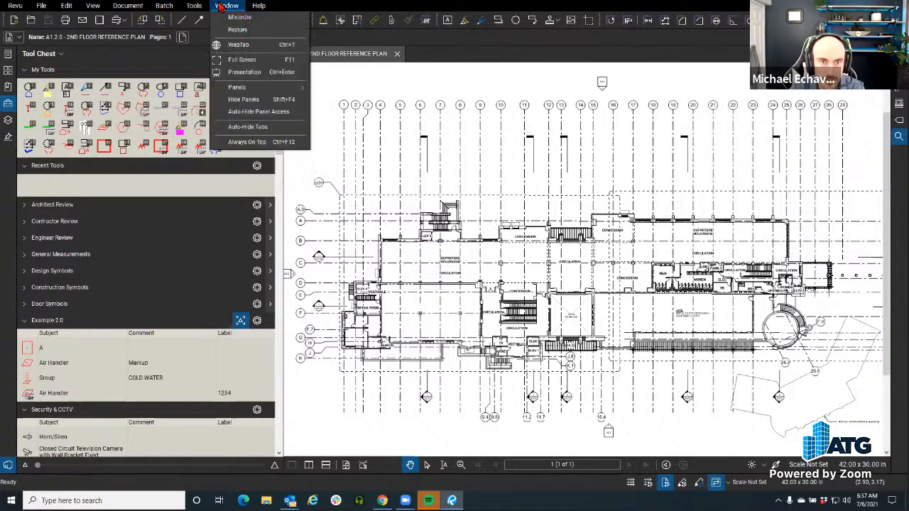
{"action": "left_click", "coordinate": [242, 60]}
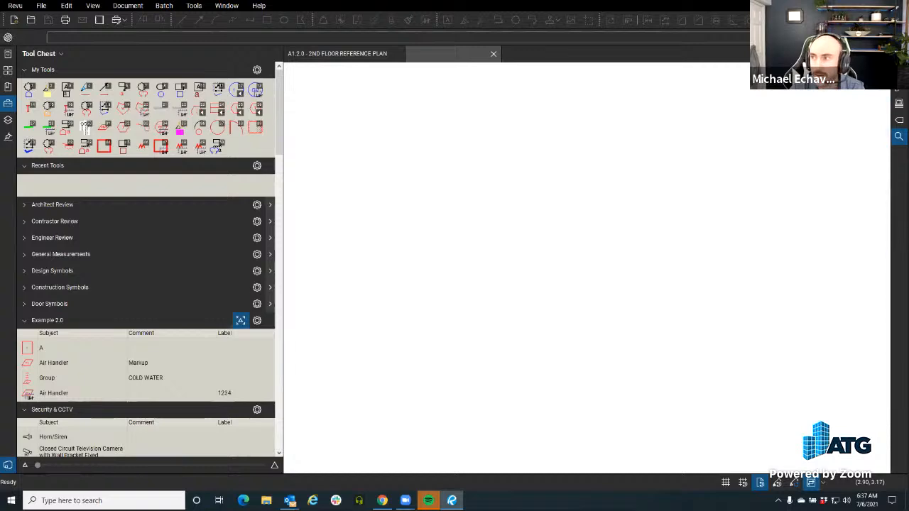
{"action": "left_click", "coordinate": [899, 38]}
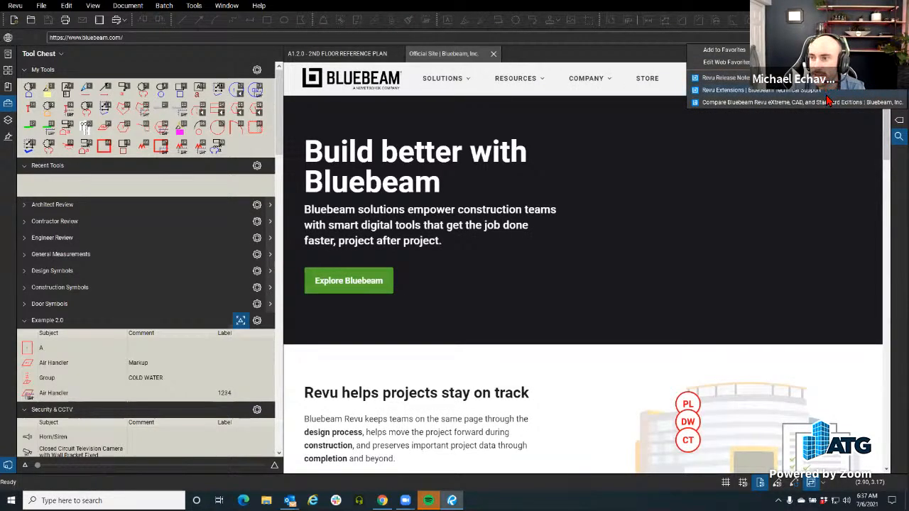
{"action": "left_click", "coordinate": [829, 101]}
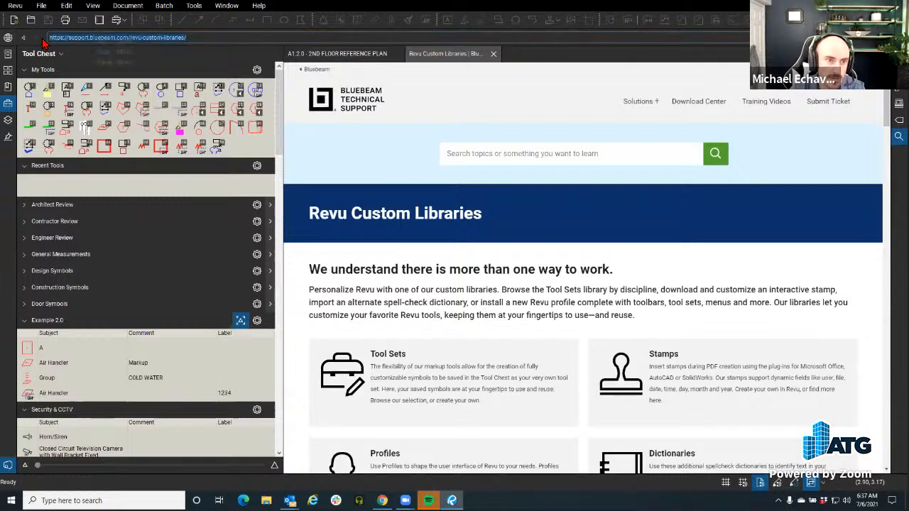
Examine the downloadable Tool Sets and their installation instructions, and close the web page.
{"action": "scroll", "coordinate": [403, 287], "scroll_direction": "down", "scroll_amount": 1}
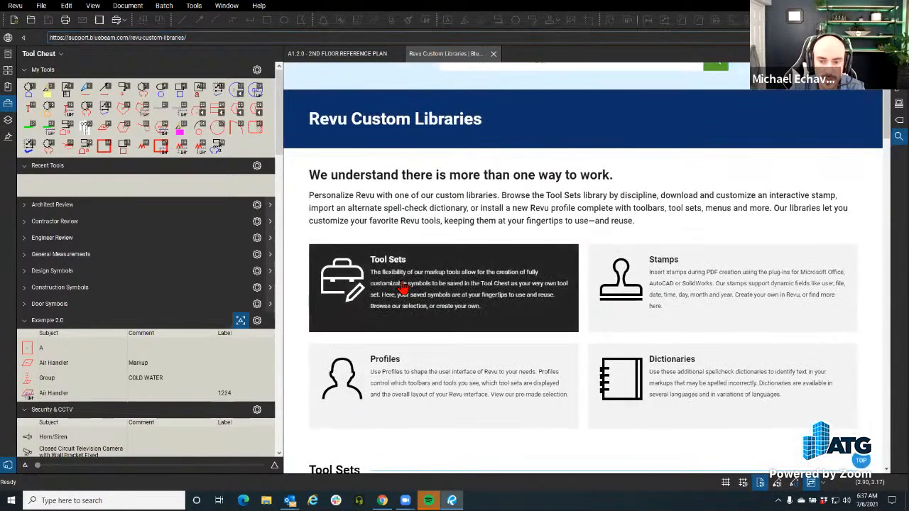
{"action": "left_click", "coordinate": [403, 288]}
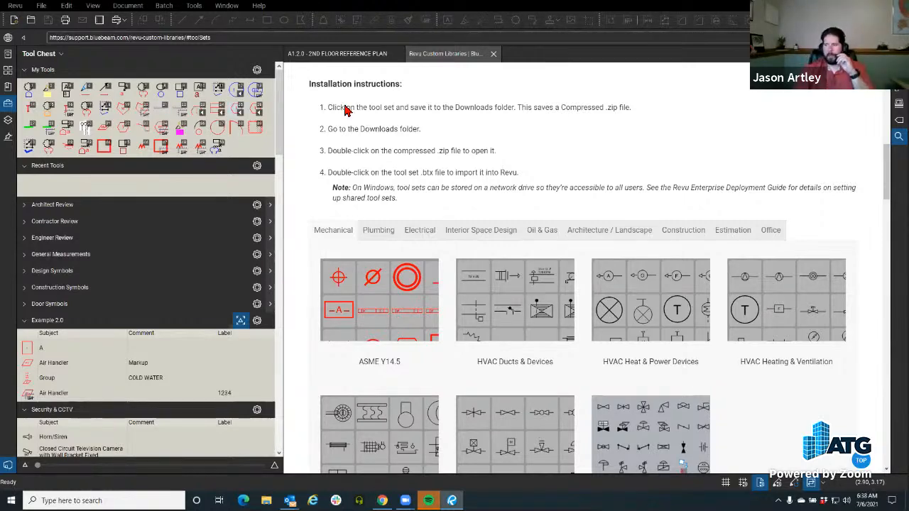
{"action": "left_click", "coordinate": [493, 53]}
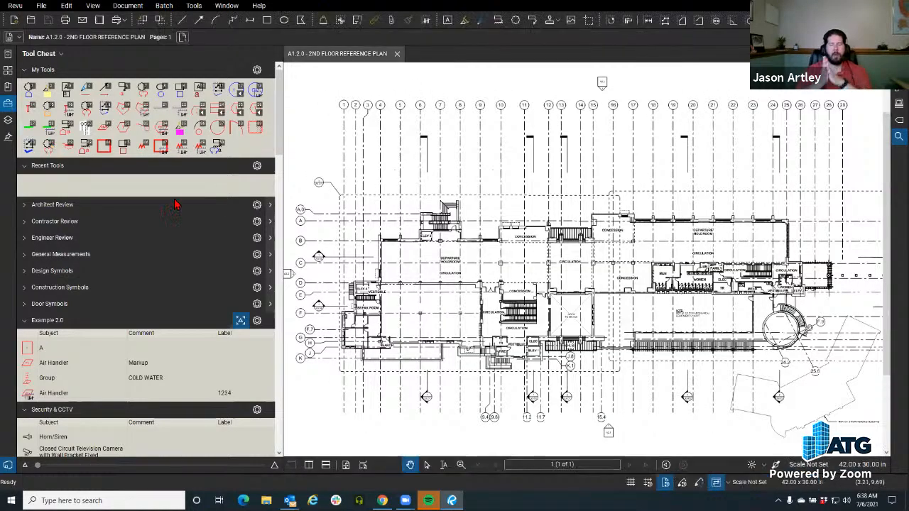
Collapse the tool sets Example 2.0, Security & CCTV, Electrical/Telecom, Training 2.0 and Plumbing, and narrow the Tool Chest.
{"action": "left_click", "coordinate": [24, 320]}
{"action": "left_click", "coordinate": [23, 337]}
{"action": "left_click", "coordinate": [24, 351]}
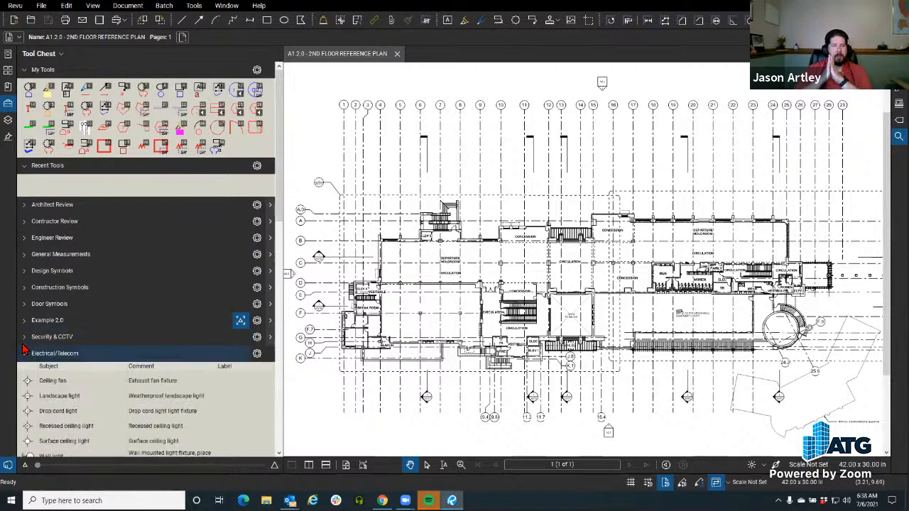
{"action": "left_click", "coordinate": [24, 353]}
{"action": "left_click", "coordinate": [25, 369]}
{"action": "left_click", "coordinate": [24, 386]}
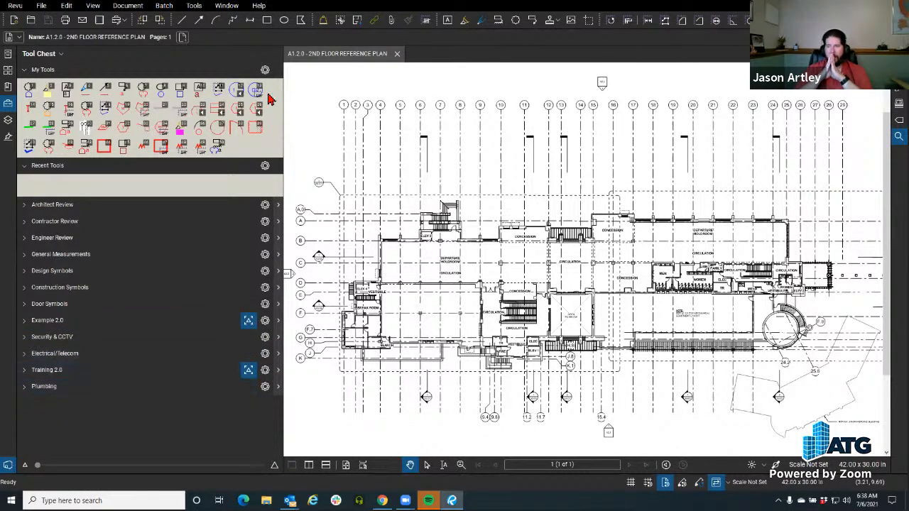
{"action": "mouse_move", "coordinate": [284, 88]}
{"action": "left_mouse_down"}
{"action": "mouse_move", "coordinate": [128, 84]}
{"action": "mouse_move", "coordinate": [217, 94]}
{"action": "left_mouse_up"}
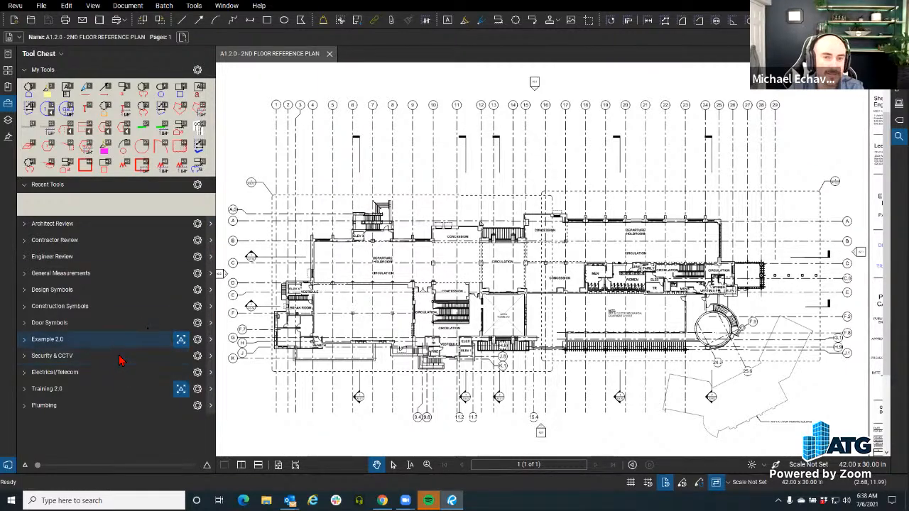
Draw a curved yellow highlight above the floor plan's upper grid bubbles using the second tool in My Tools.
{"action": "scroll", "coordinate": [356, 151], "scroll_direction": "down", "scroll_amount": 2}
{"action": "left_click_drag", "start_coordinate": [356, 151], "coordinate": [359, 173]}
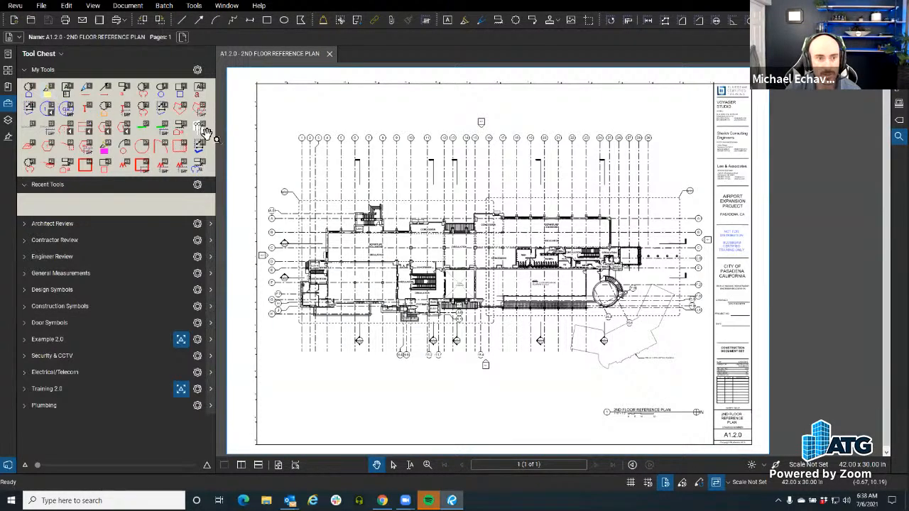
{"action": "key", "text": "2"}
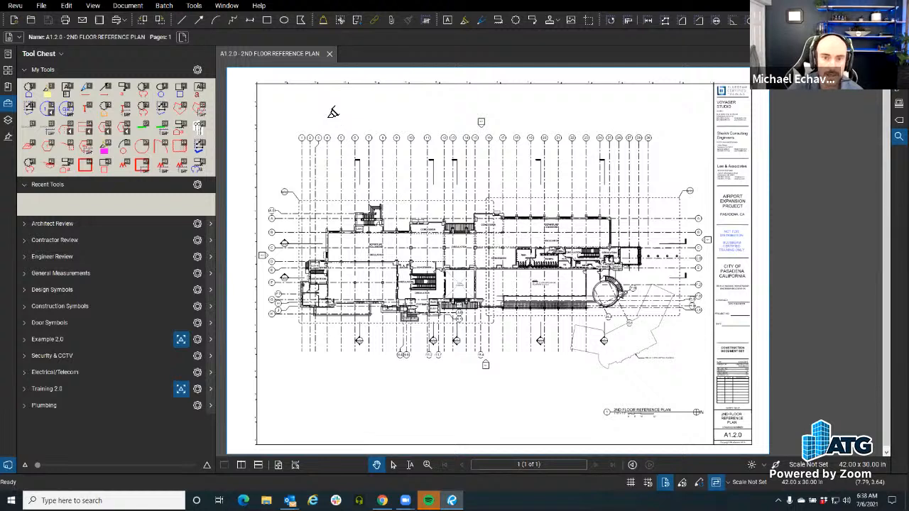
{"action": "left_click_drag", "start_coordinate": [328, 114], "coordinate": [413, 106]}
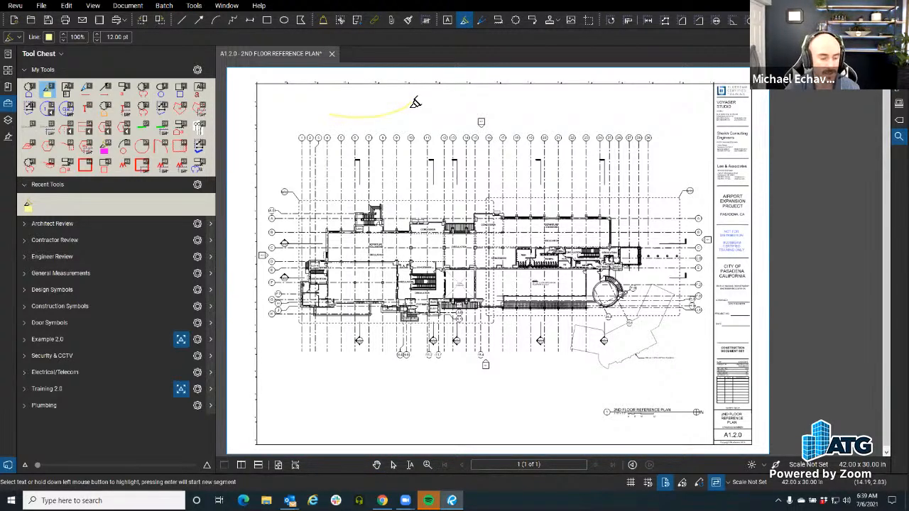
{"action": "key", "text": "Escape"}
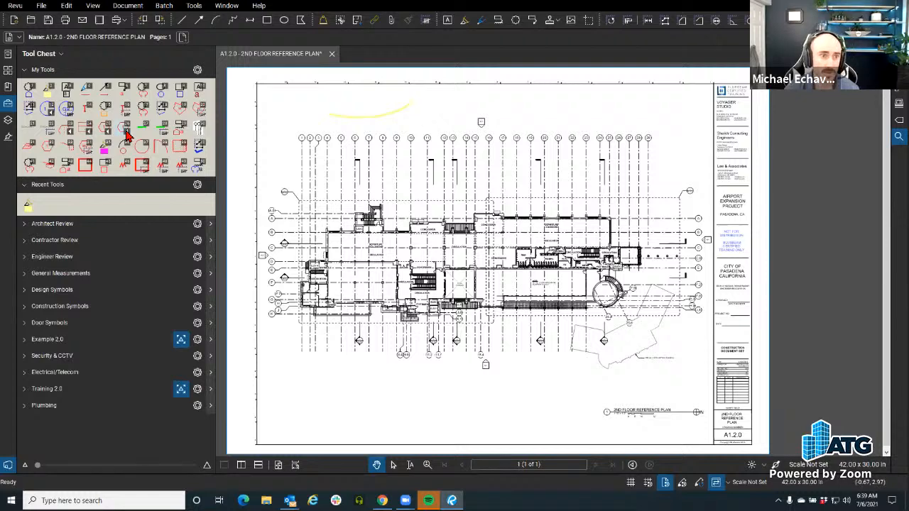
Try to reposition the yellow highlighter within My Tools and enlarge the Tool Chest's tool symbols.
{"action": "left_click", "coordinate": [46, 93]}
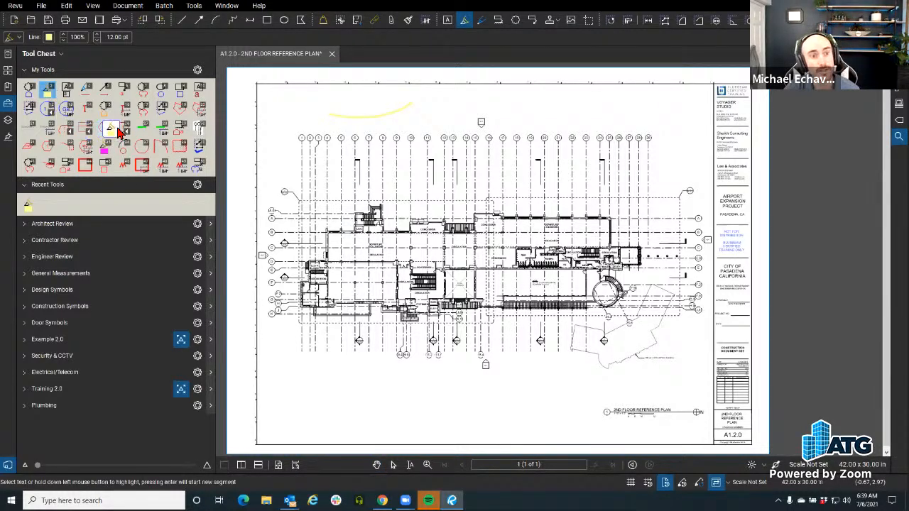
{"action": "left_click_drag", "start_coordinate": [141, 99], "coordinate": [140, 100]}
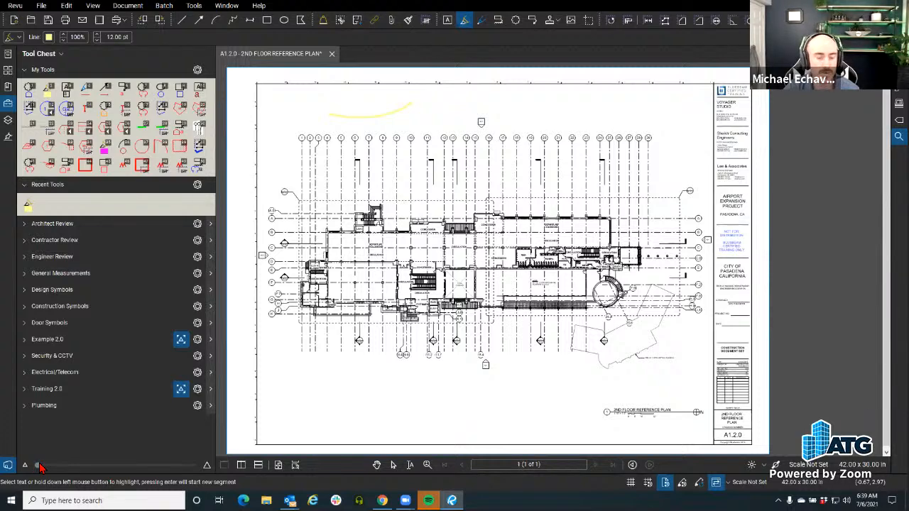
{"action": "left_click_drag", "start_coordinate": [39, 466], "coordinate": [69, 471]}
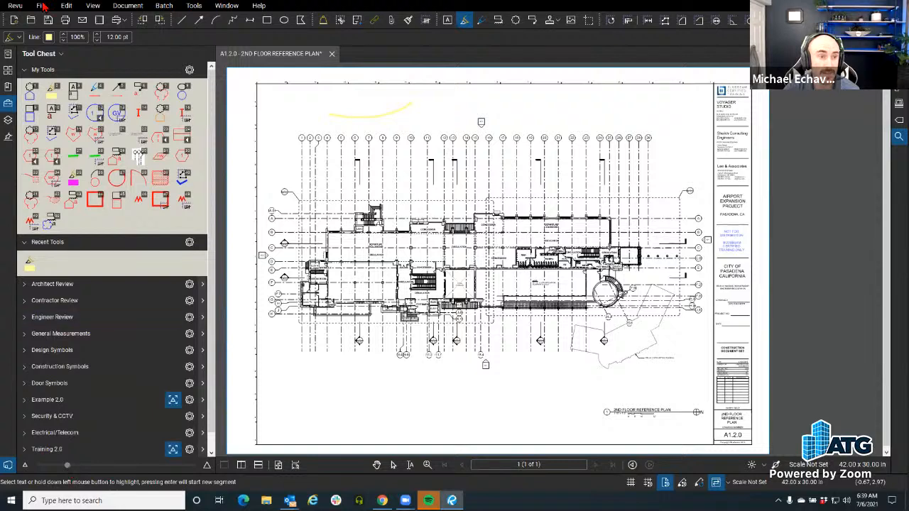
Detach the Tool Chest into a floating window and enlarge it until the tool sets down to Electrical/Telecom fit.
{"action": "right_click", "coordinate": [9, 104]}
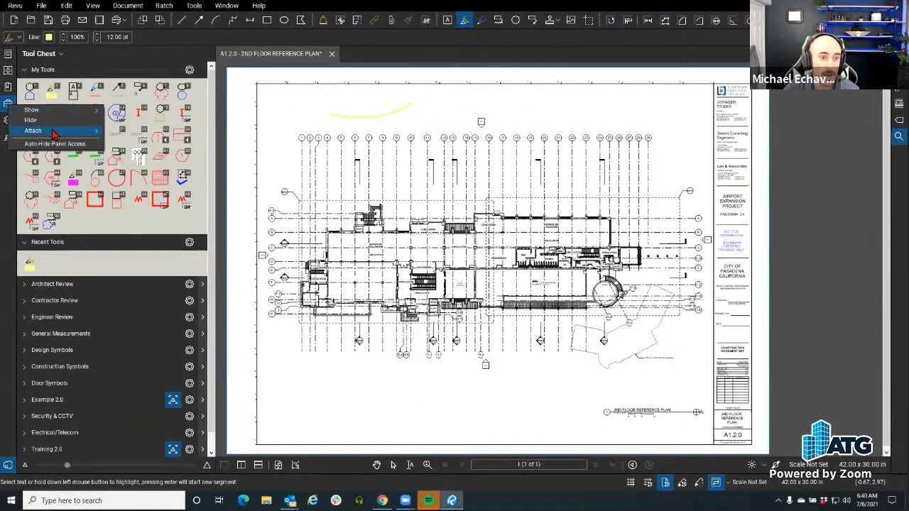
{"action": "mouse_move", "coordinate": [70, 133]}
{"action": "left_click", "coordinate": [142, 164]}
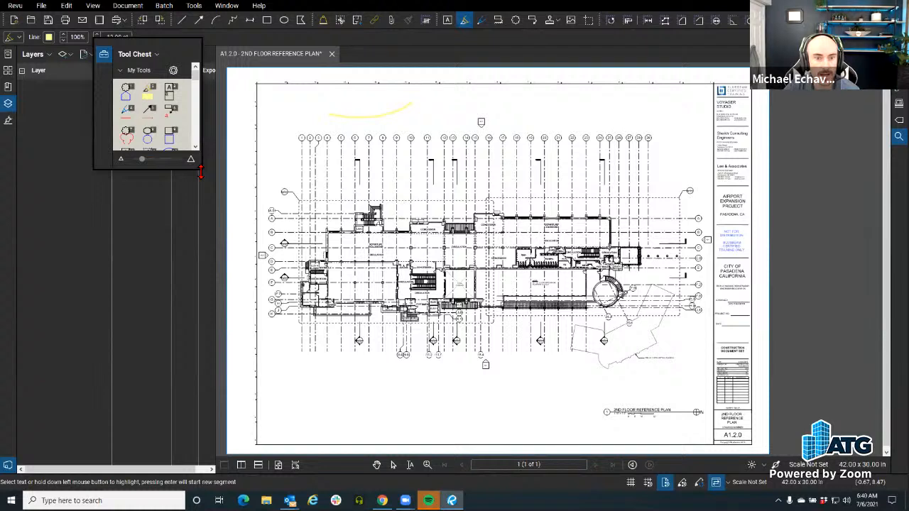
{"action": "left_click_drag", "start_coordinate": [201, 172], "coordinate": [434, 316]}
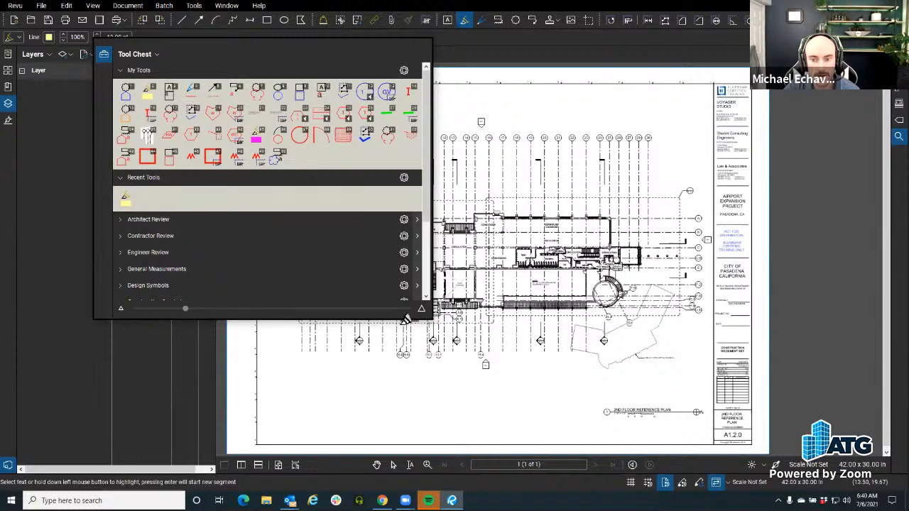
{"action": "left_click_drag", "start_coordinate": [398, 321], "coordinate": [398, 401]}
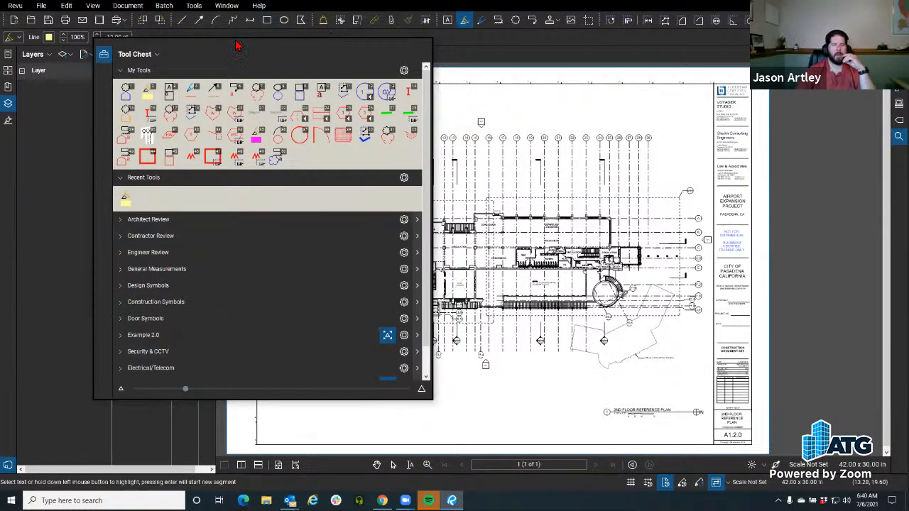
Move the floating Tool Chest up, enlarge it until all tool sets down to Plumbing fit, and maximise its tool symbols.
{"action": "left_click_drag", "start_coordinate": [340, 48], "coordinate": [413, 22]}
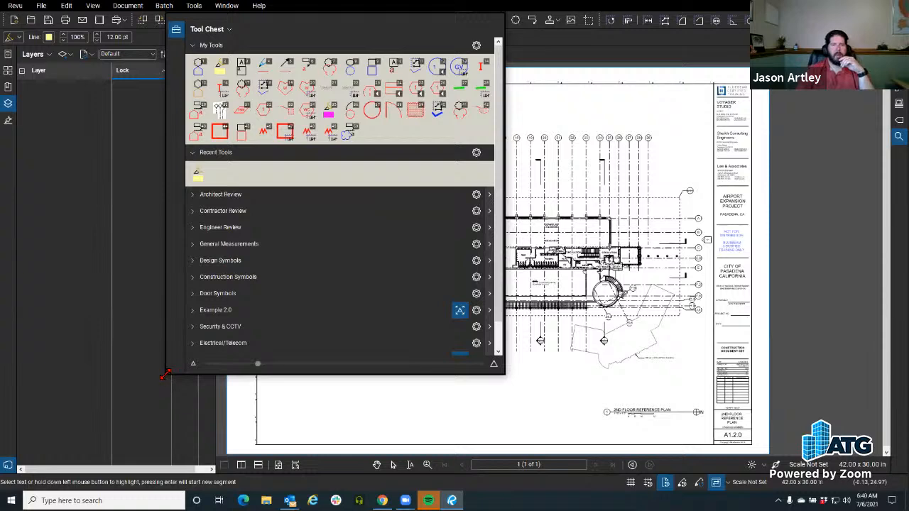
{"action": "left_click_drag", "start_coordinate": [166, 376], "coordinate": [11, 442]}
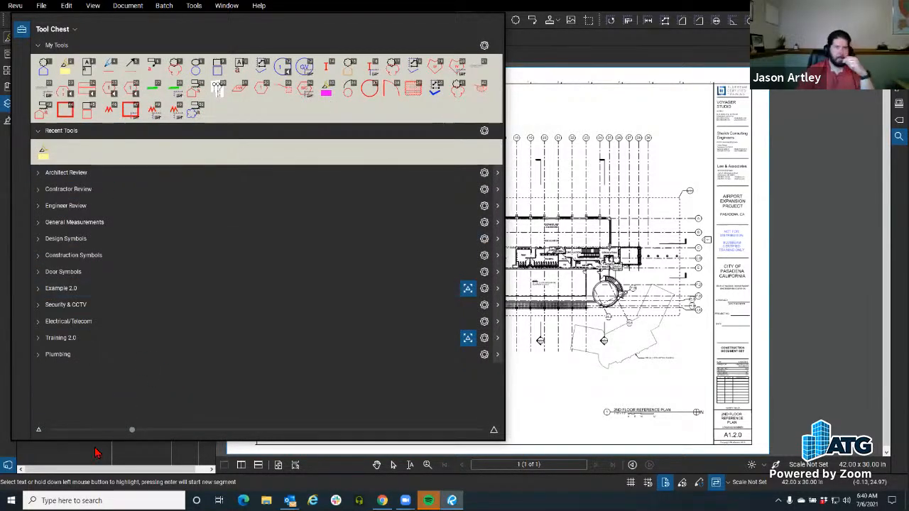
{"action": "left_click_drag", "start_coordinate": [132, 429], "coordinate": [478, 439]}
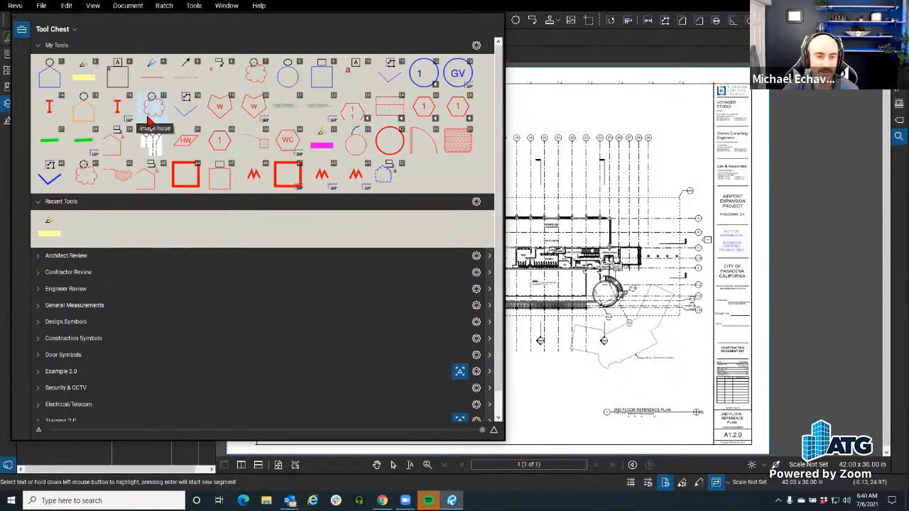
Reattach the Tool Chest beside the drawing, place its tab directly below File Access, and shrink its tool symbols to seven per row.
{"action": "left_click", "coordinate": [19, 35]}
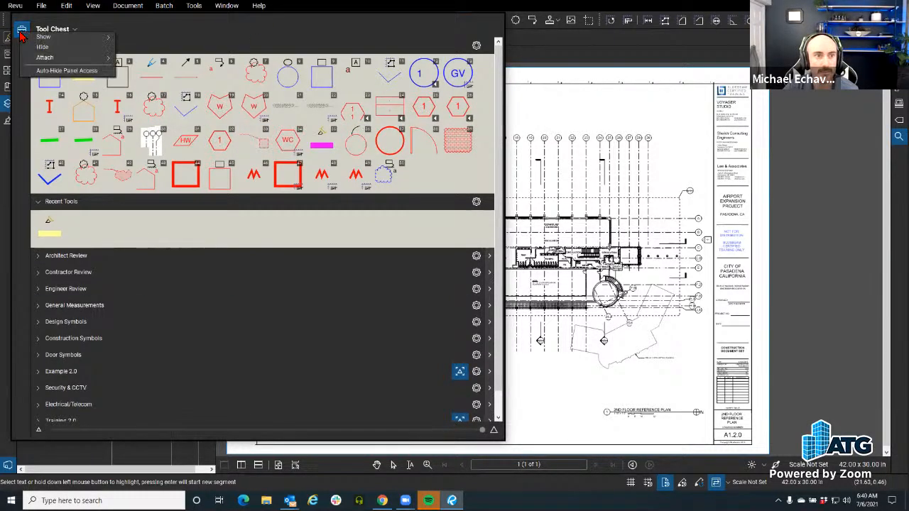
{"action": "mouse_move", "coordinate": [67, 57]}
{"action": "left_click", "coordinate": [136, 59]}
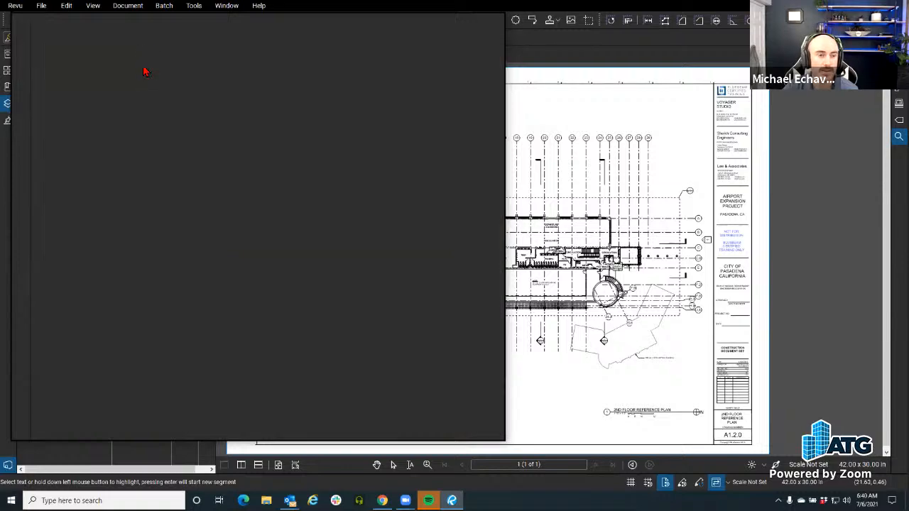
{"action": "left_click_drag", "start_coordinate": [8, 139], "coordinate": [9, 80]}
{"action": "left_click", "coordinate": [7, 76]}
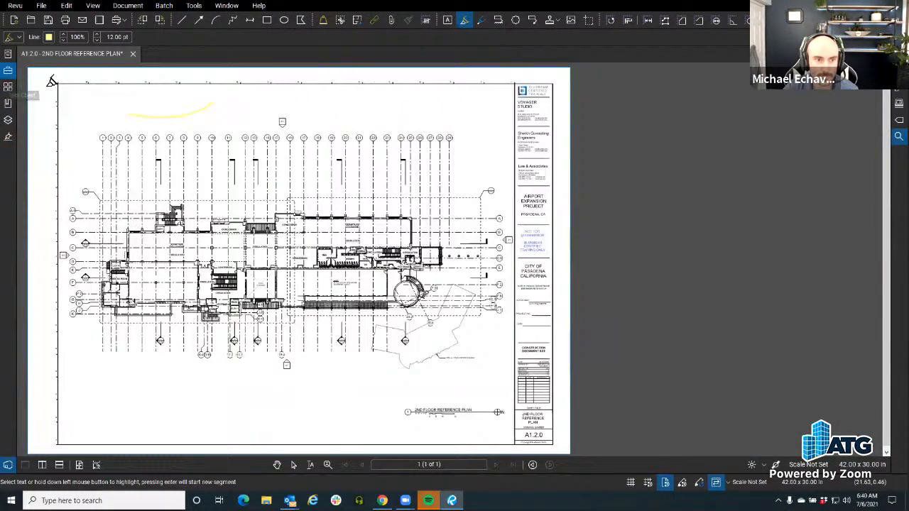
{"action": "left_click", "coordinate": [7, 77]}
{"action": "scroll", "coordinate": [154, 162], "scroll_direction": "down", "scroll_amount": 3}
{"action": "scroll", "coordinate": [154, 163], "scroll_direction": "up", "scroll_amount": 5}
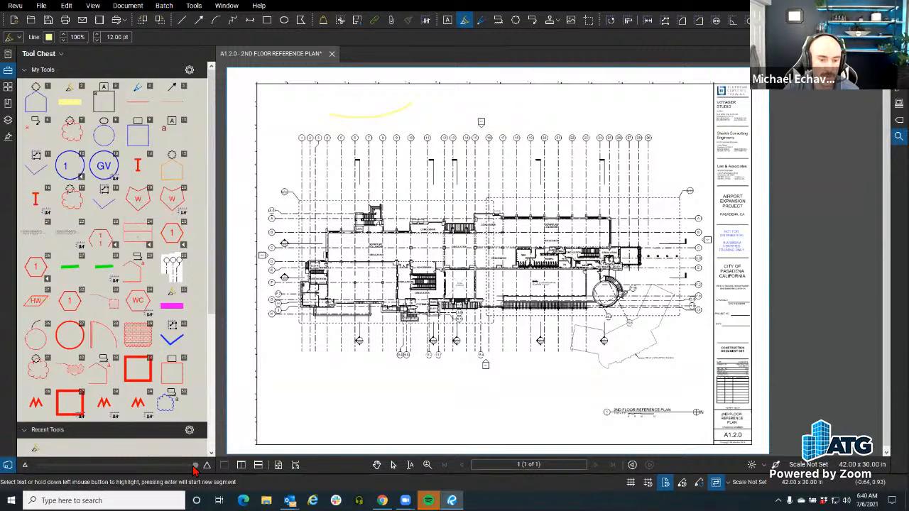
{"action": "left_click_drag", "start_coordinate": [195, 466], "coordinate": [107, 469]}
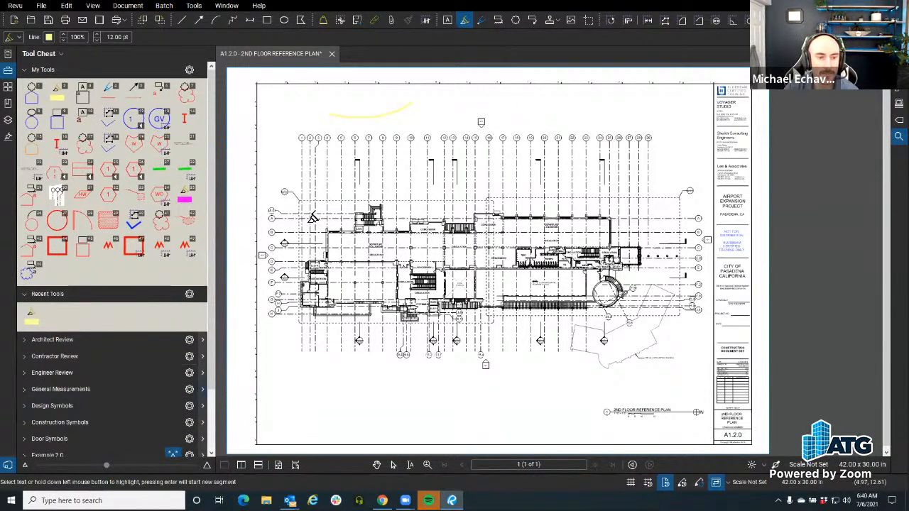
Draw a red cloud markup above the floor plan, spanning grid bubbles 11 and 12.
{"action": "scroll", "coordinate": [413, 158], "scroll_direction": "up", "scroll_amount": 1}
{"action": "scroll", "coordinate": [430, 274], "scroll_direction": "up", "scroll_amount": 3}
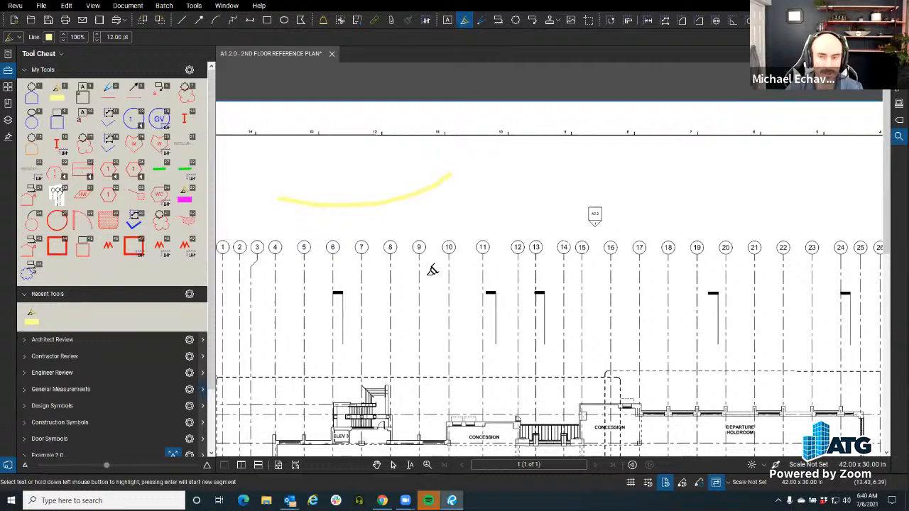
{"action": "key", "text": "Escape"}
{"action": "left_click", "coordinate": [517, 20]}
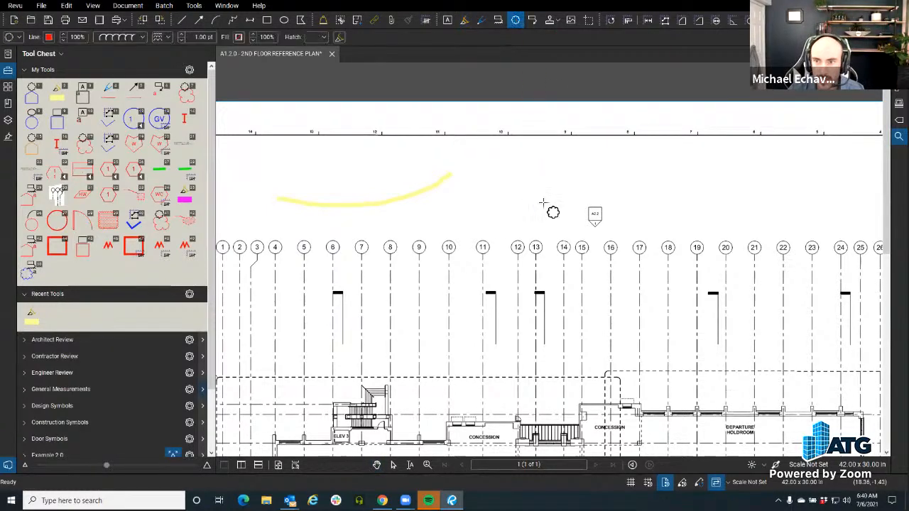
{"action": "scroll", "coordinate": [443, 209], "scroll_direction": "up", "scroll_amount": 3}
{"action": "left_click_drag", "start_coordinate": [434, 200], "coordinate": [501, 282]}
{"action": "scroll", "coordinate": [443, 270], "scroll_direction": "up", "scroll_amount": 1}
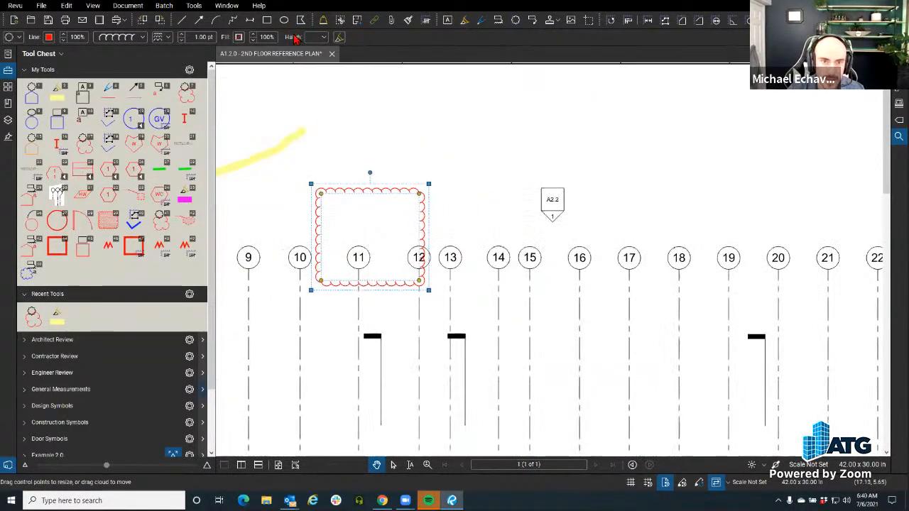
Apply the Brick hatch to the cloud markup over grid bubbles 11 and 12.
{"action": "left_click", "coordinate": [239, 38]}
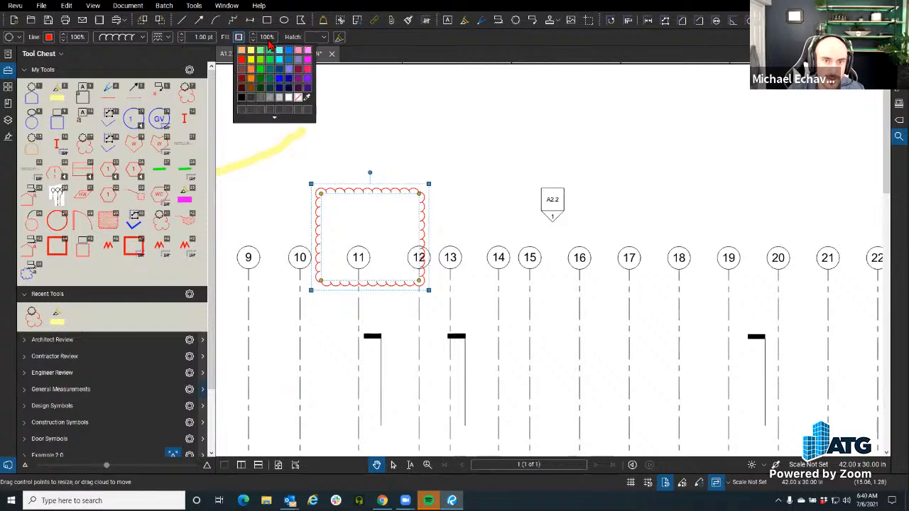
{"action": "left_click", "coordinate": [311, 40]}
{"action": "left_click", "coordinate": [314, 40]}
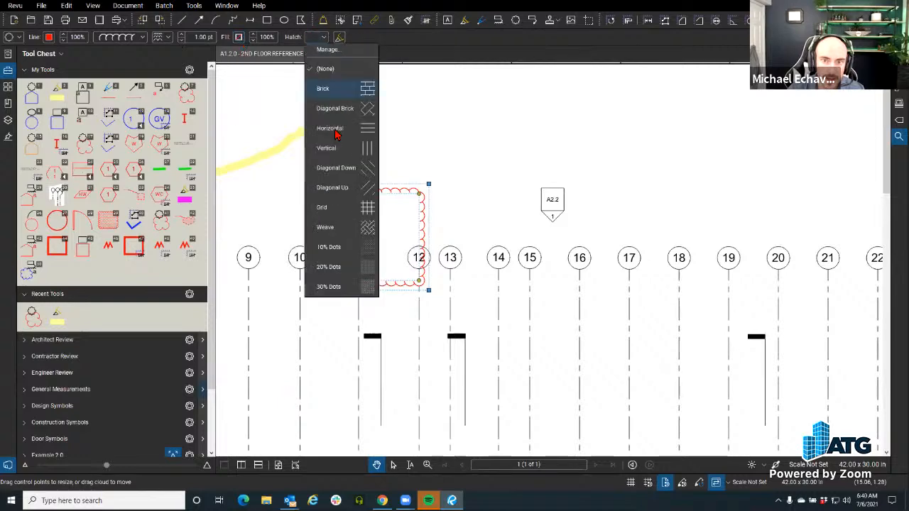
{"action": "left_click", "coordinate": [348, 91]}
{"action": "scroll", "coordinate": [426, 278], "scroll_direction": "up", "scroll_amount": 3}
{"action": "left_click_drag", "start_coordinate": [476, 226], "coordinate": [548, 223]}
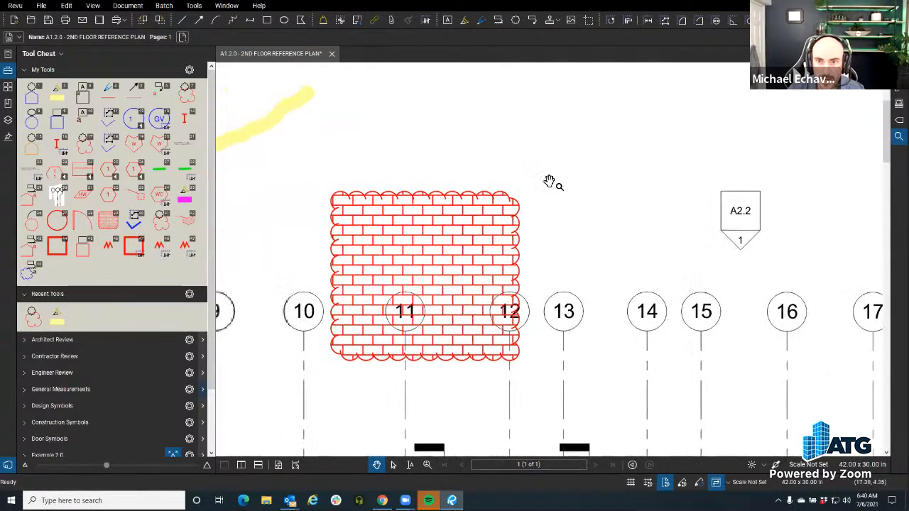
{"action": "left_click_drag", "start_coordinate": [564, 156], "coordinate": [544, 149]}
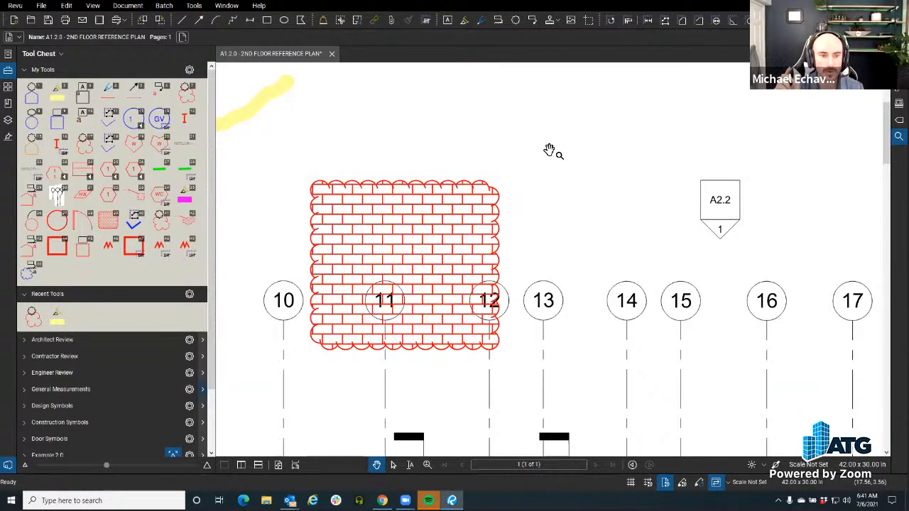
Place five sequentially numbered red hexagons, 1 to 5, around the A2.2 marker using the sequence tool from My Tools.
{"action": "left_click", "coordinate": [141, 183]}
{"action": "left_click", "coordinate": [572, 174]}
{"action": "left_click", "coordinate": [645, 162]}
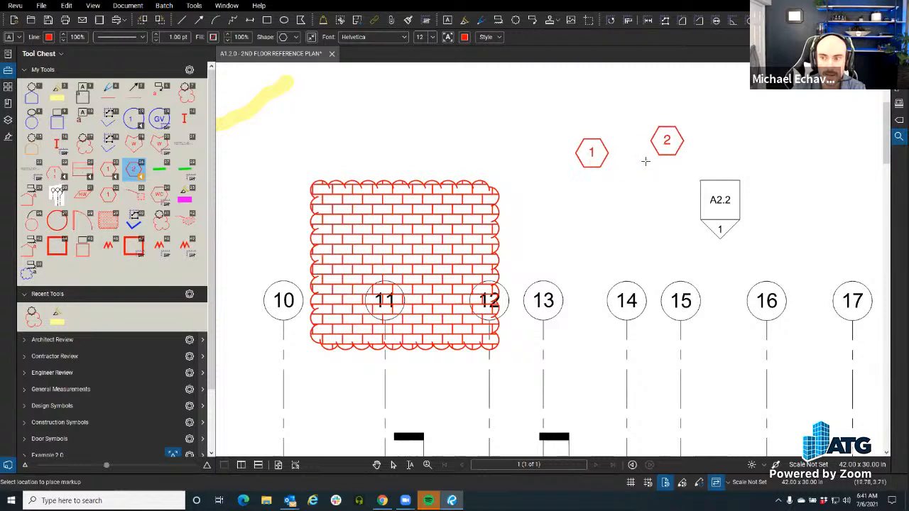
{"action": "left_click", "coordinate": [706, 150]}
{"action": "left_click", "coordinate": [772, 164]}
{"action": "left_click", "coordinate": [792, 219]}
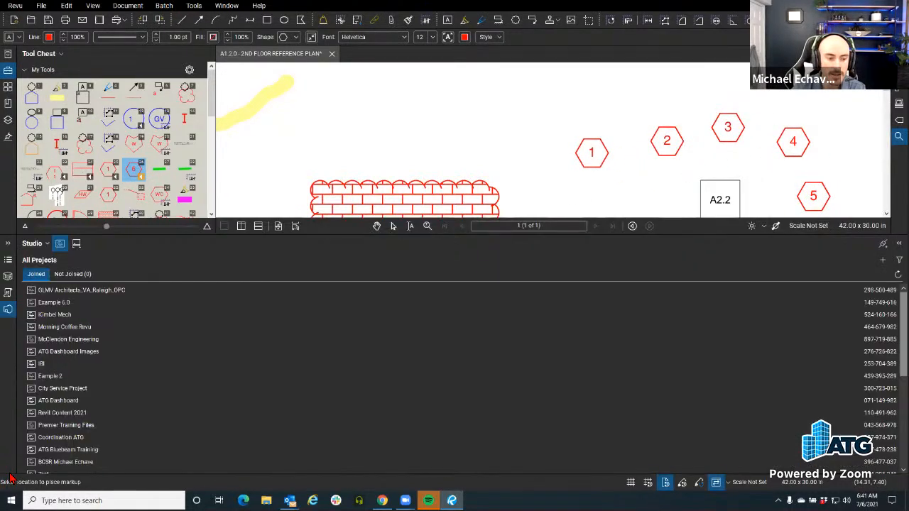
Examine how the numbered hexagons are itemised in the Markups List, then close the list and end hexagon placement.
{"action": "left_click", "coordinate": [8, 467]}
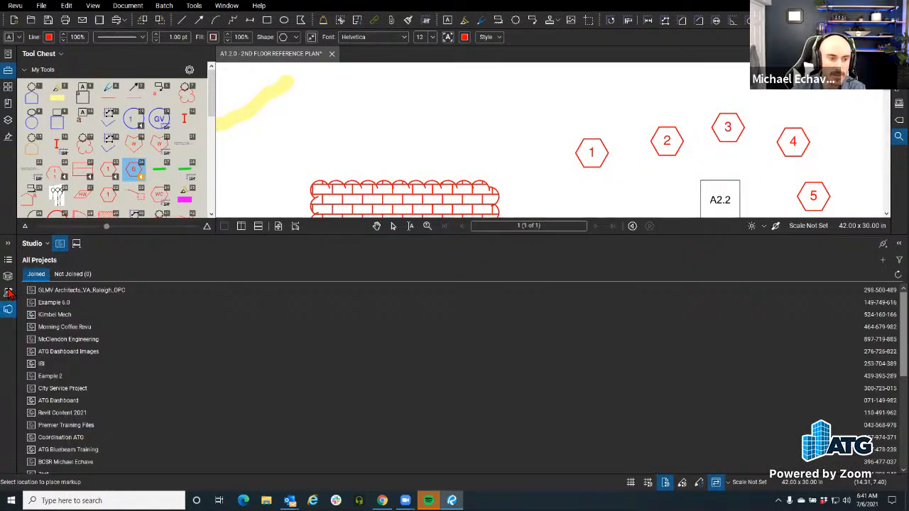
{"action": "left_click", "coordinate": [7, 261]}
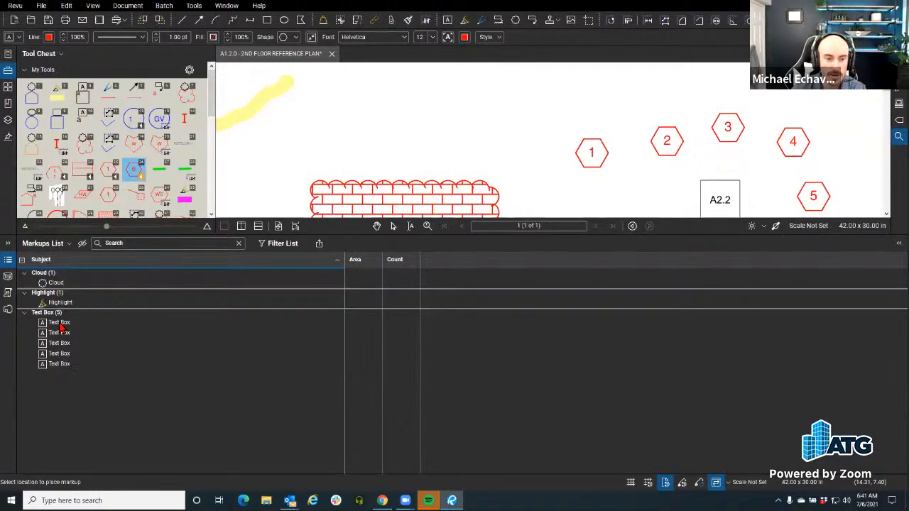
{"action": "left_click", "coordinate": [8, 261]}
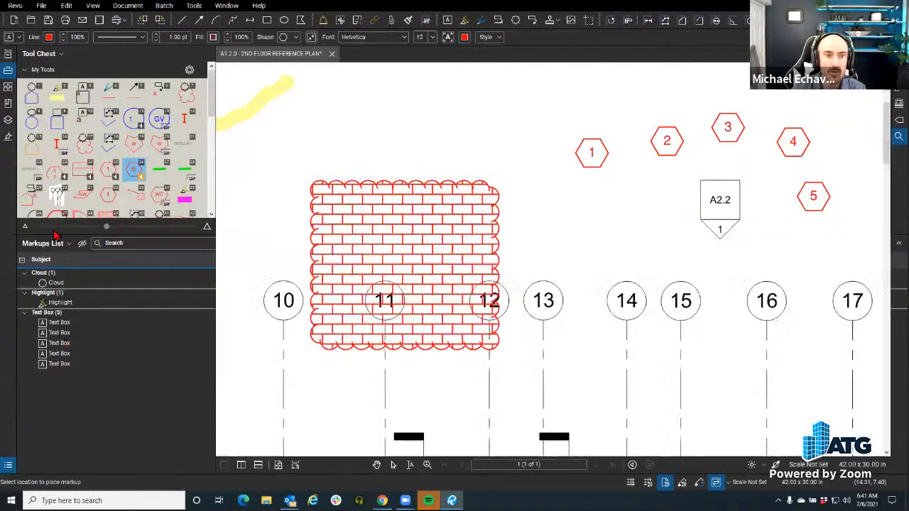
{"action": "key", "text": "Escape"}
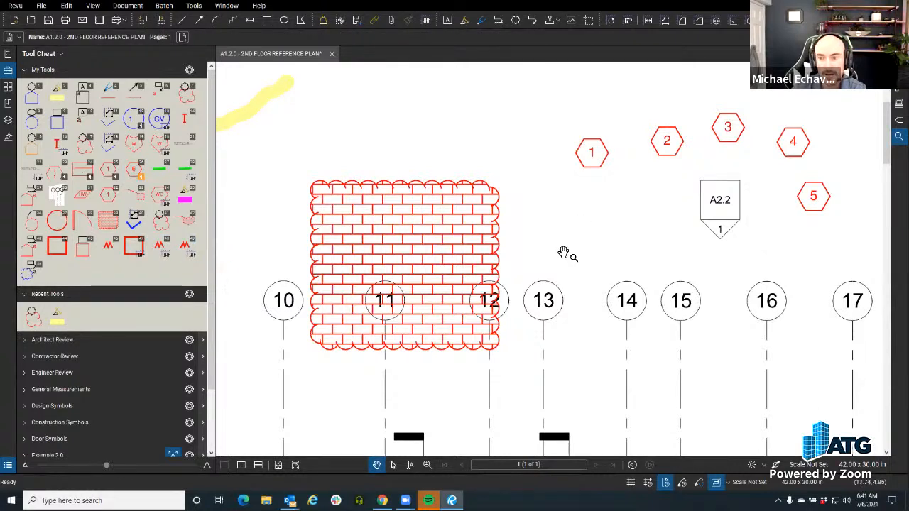
Place six red weld symbol counts in a row above grid bubbles 14 to 17 using the count tool from My Tools.
{"action": "left_click", "coordinate": [192, 248]}
{"action": "left_click", "coordinate": [608, 242]}
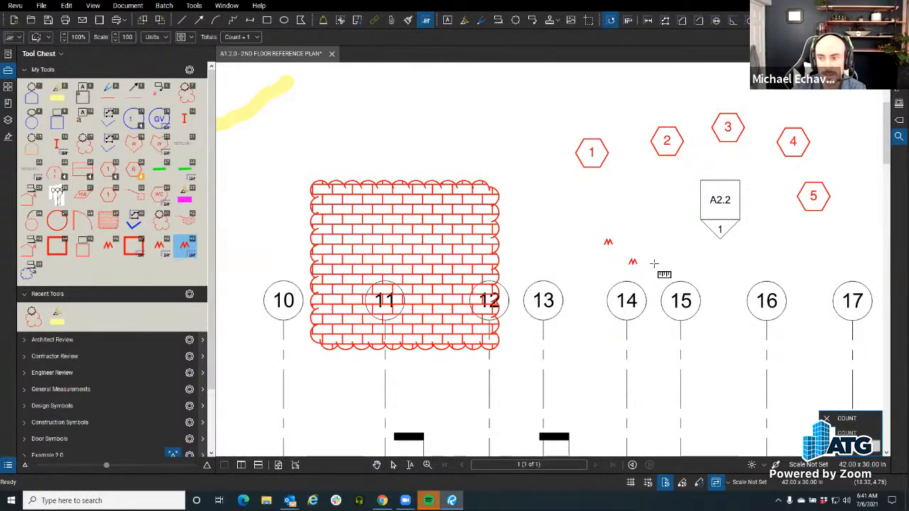
{"action": "left_click", "coordinate": [665, 249]}
{"action": "left_click", "coordinate": [755, 264]}
{"action": "left_click", "coordinate": [799, 260]}
{"action": "left_click", "coordinate": [822, 257]}
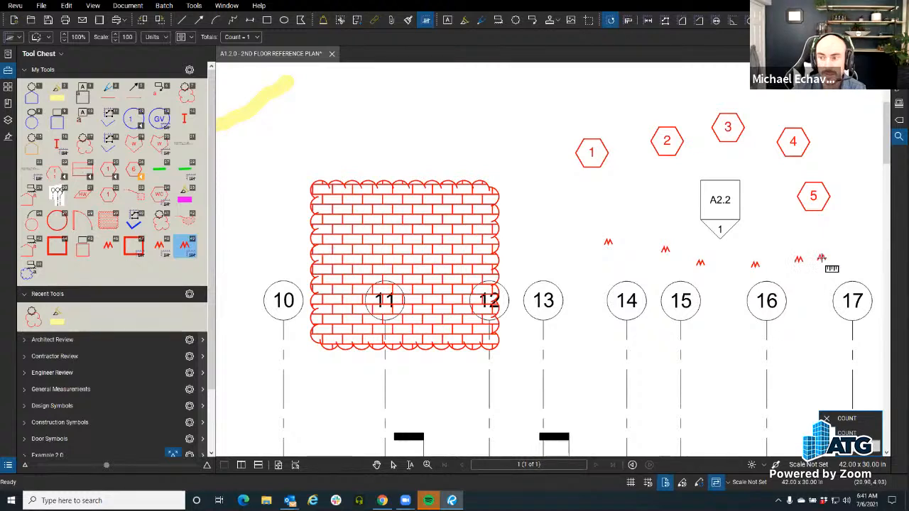
{"action": "key", "text": "Escape"}
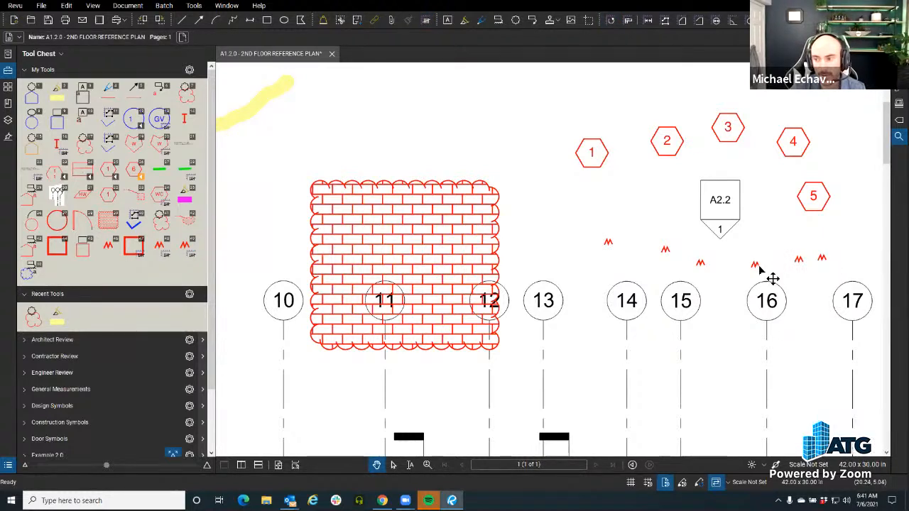
Select the weld symbol count and check its entry and count value in the Markups List.
{"action": "left_click", "coordinate": [757, 265]}
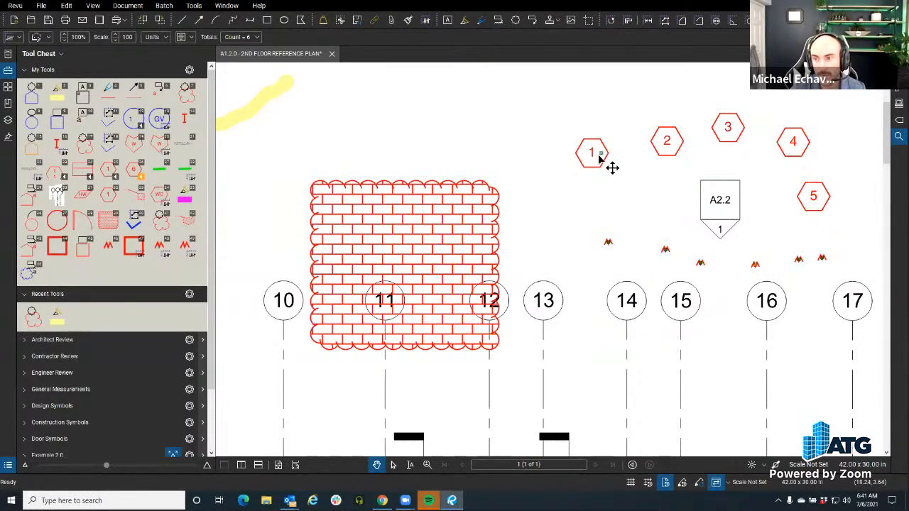
{"action": "left_click", "coordinate": [7, 466]}
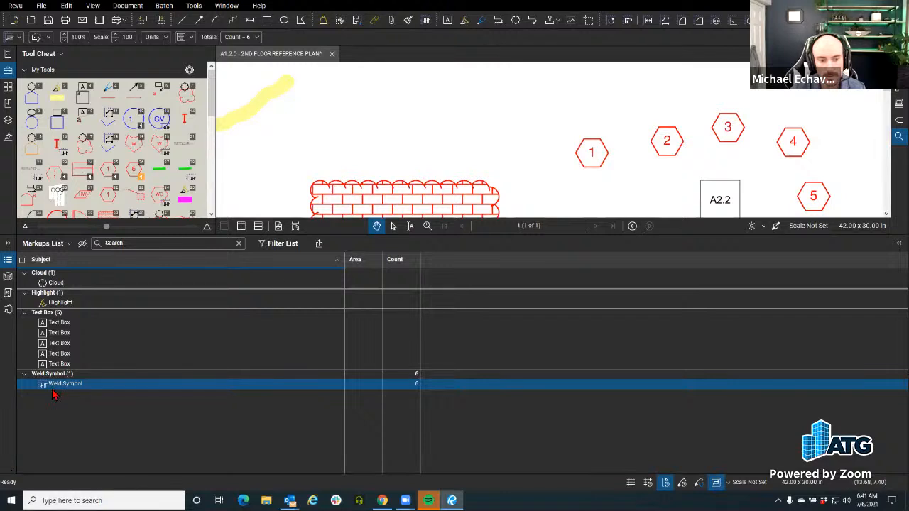
{"action": "left_click", "coordinate": [418, 387]}
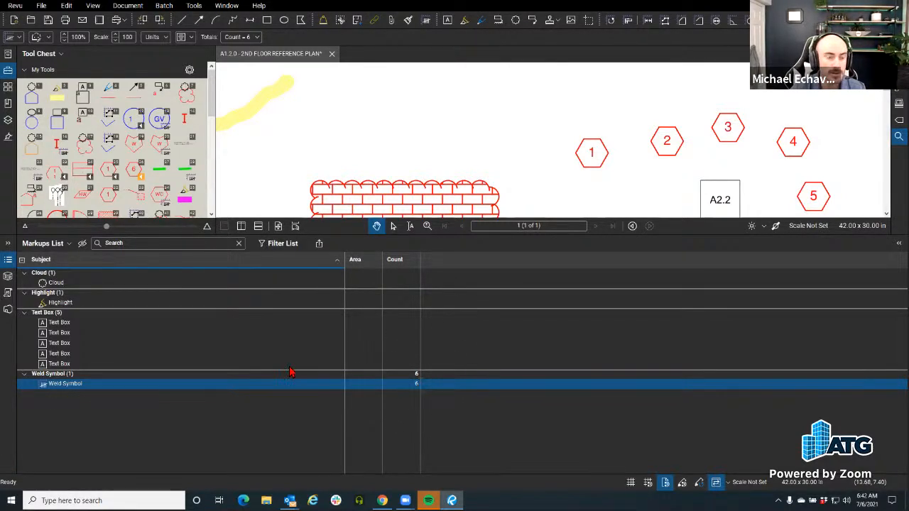
{"action": "left_click", "coordinate": [8, 262]}
{"action": "scroll", "coordinate": [513, 292], "scroll_direction": "down", "scroll_amount": 2}
{"action": "mouse_move", "coordinate": [609, 306]}
{"action": "left_mouse_down"}
{"action": "mouse_move", "coordinate": [504, 302]}
{"action": "mouse_move", "coordinate": [507, 314]}
{"action": "mouse_move", "coordinate": [481, 300]}
{"action": "left_mouse_up"}
{"action": "scroll", "coordinate": [528, 302], "scroll_direction": "up", "scroll_amount": 2}
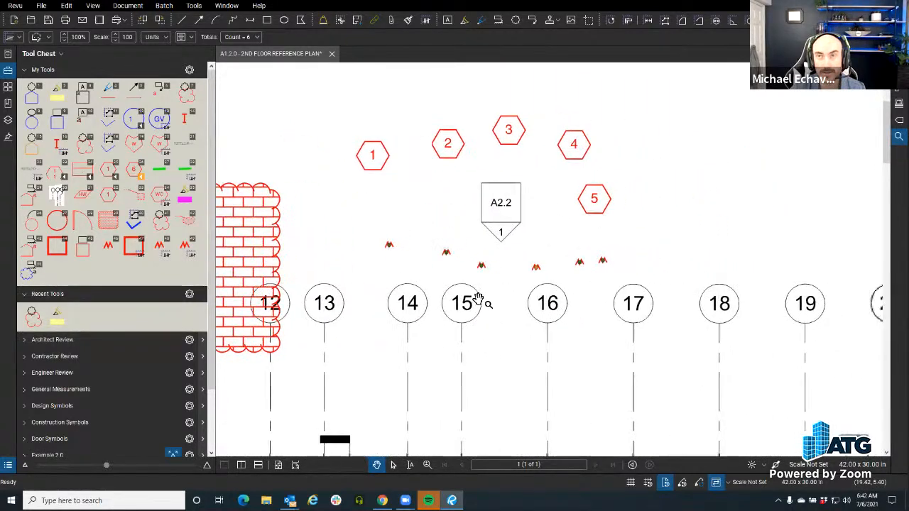
Select the weld symbol count and each of hexagons 1 to 5 to compare grouped counts with individual sequence markups.
{"action": "left_click", "coordinate": [427, 272]}
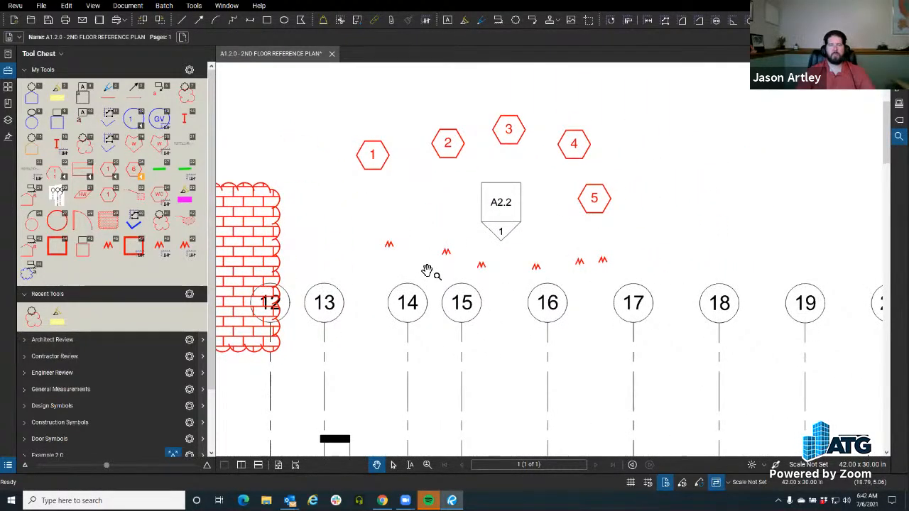
{"action": "left_click_drag", "start_coordinate": [427, 272], "coordinate": [397, 270]}
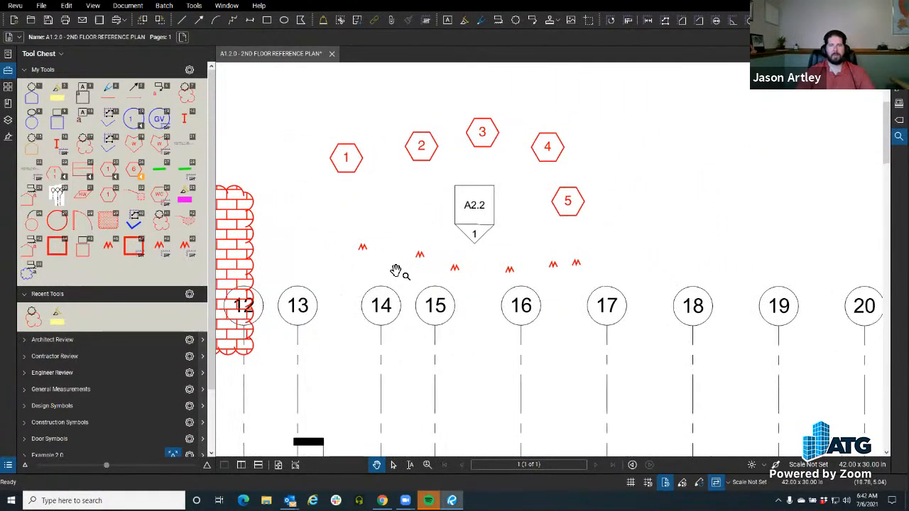
{"action": "left_click", "coordinate": [363, 247]}
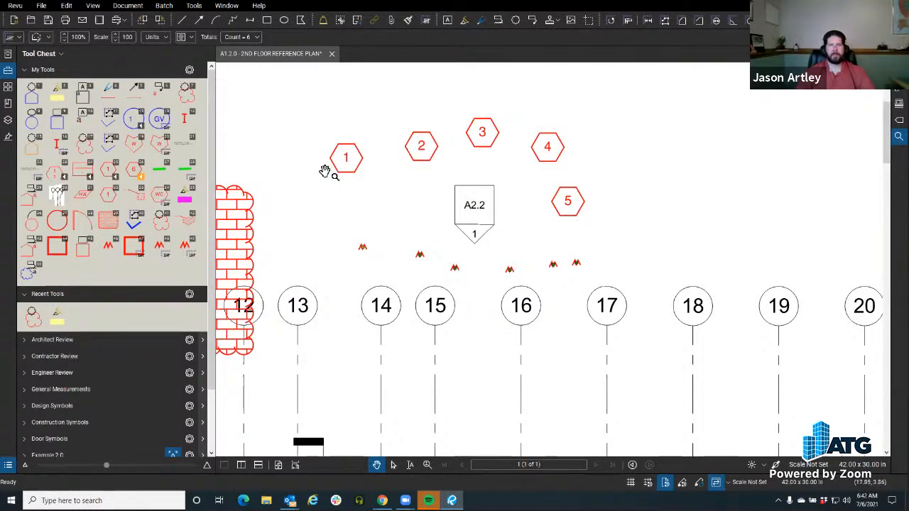
{"action": "left_click", "coordinate": [346, 164]}
{"action": "left_click", "coordinate": [468, 157]}
{"action": "left_click", "coordinate": [421, 153]}
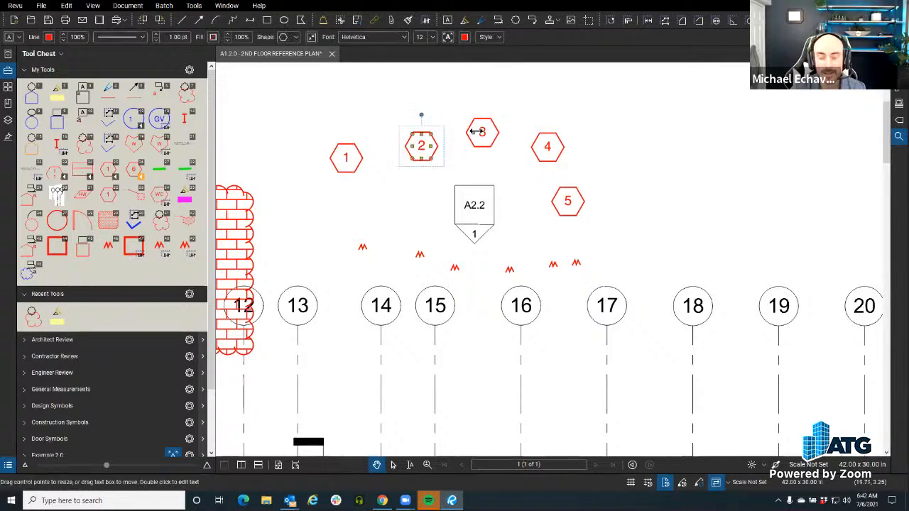
{"action": "left_click", "coordinate": [483, 133]}
{"action": "left_click", "coordinate": [557, 155]}
{"action": "left_click", "coordinate": [577, 213]}
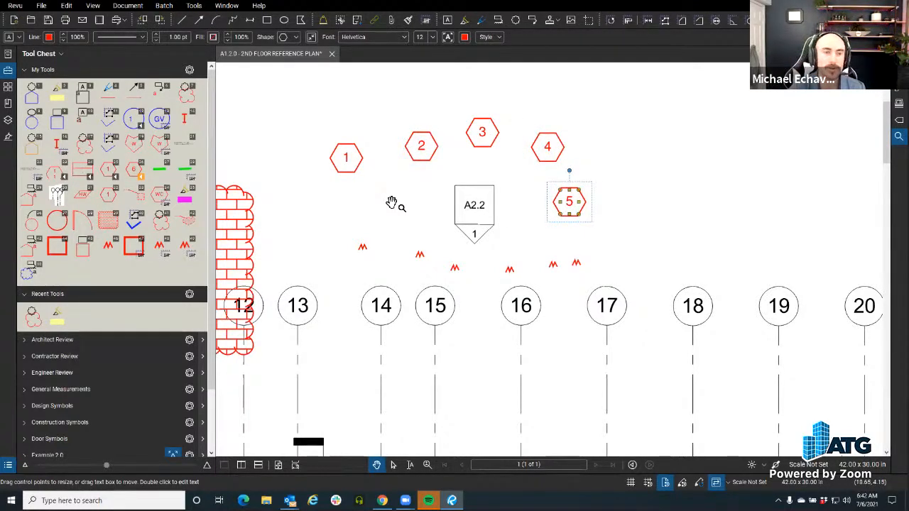
{"action": "left_click", "coordinate": [391, 277]}
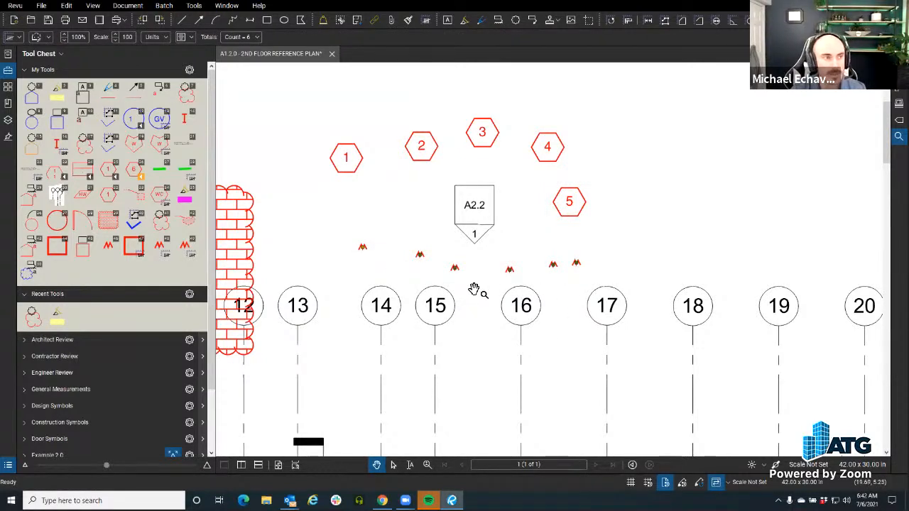
{"action": "left_click_drag", "start_coordinate": [381, 300], "coordinate": [443, 291]}
{"action": "left_click_drag", "start_coordinate": [393, 254], "coordinate": [577, 278]}
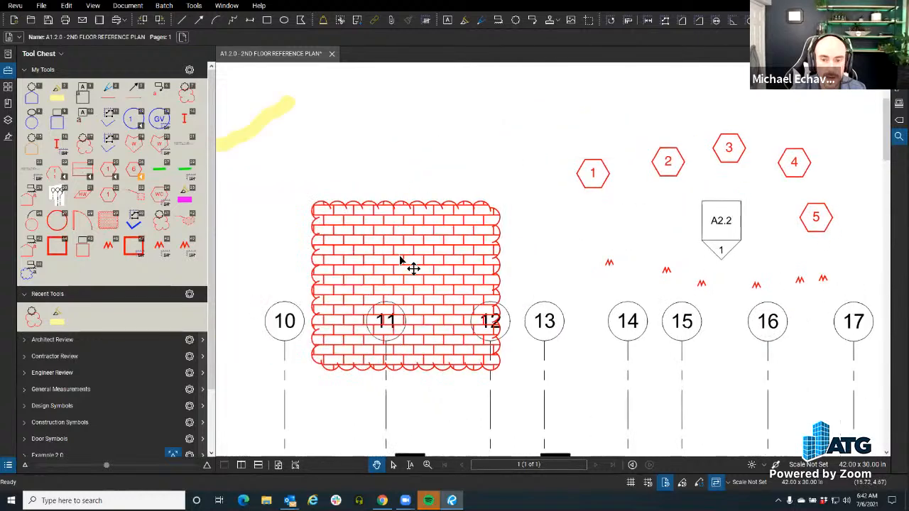
{"action": "left_click", "coordinate": [401, 260]}
{"action": "left_click_drag", "start_coordinate": [383, 235], "coordinate": [333, 305]}
{"action": "left_click", "coordinate": [447, 22]}
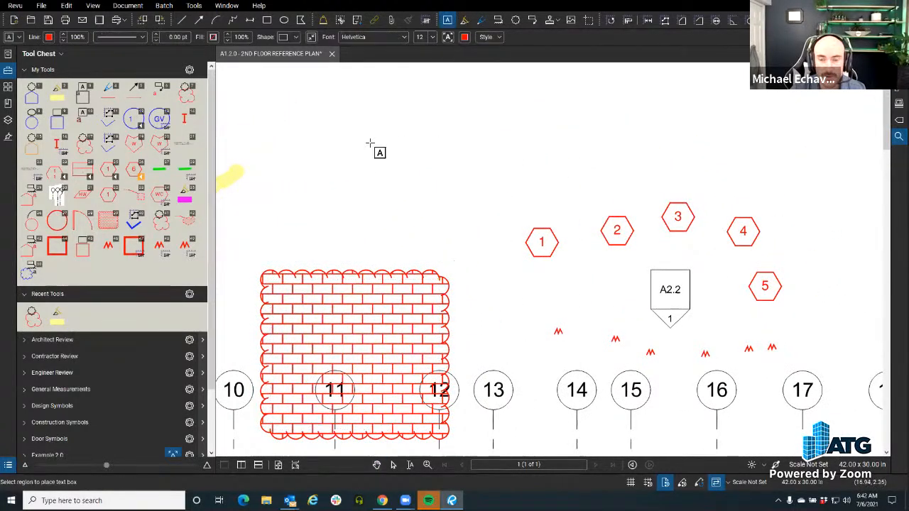
{"action": "left_click_drag", "start_coordinate": [368, 141], "coordinate": [430, 206]}
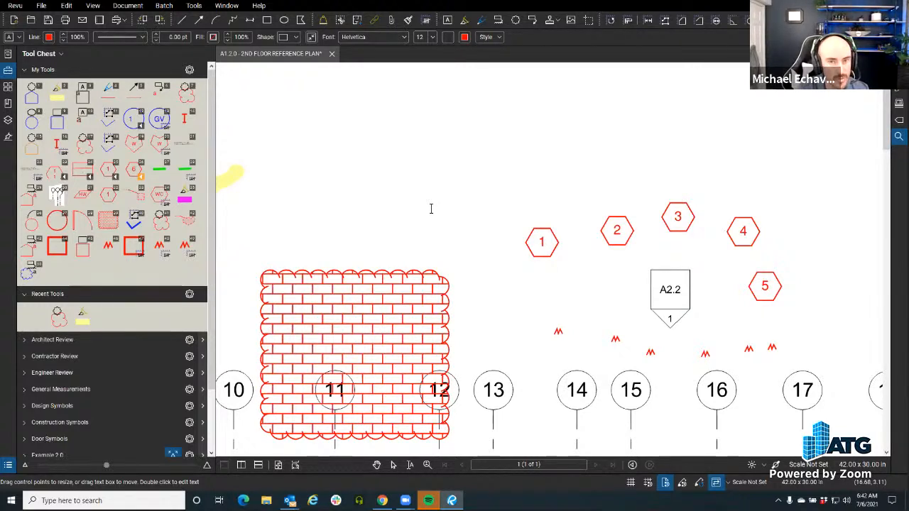
{"action": "left_click", "coordinate": [460, 221]}
{"action": "key", "text": "Delete"}
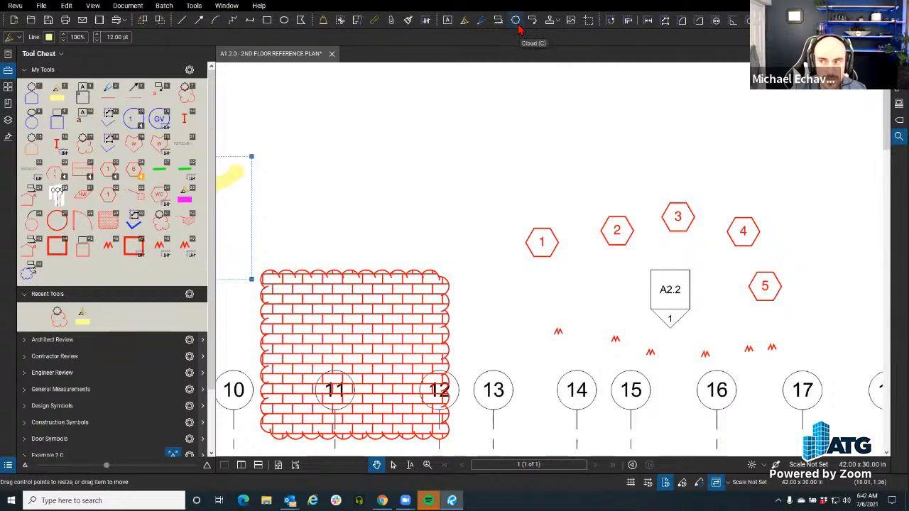
Draw a small red cloud in the blank area above the brick-hatched cloud and apply a horizontal-line hatch to it.
{"action": "key", "text": "c"}
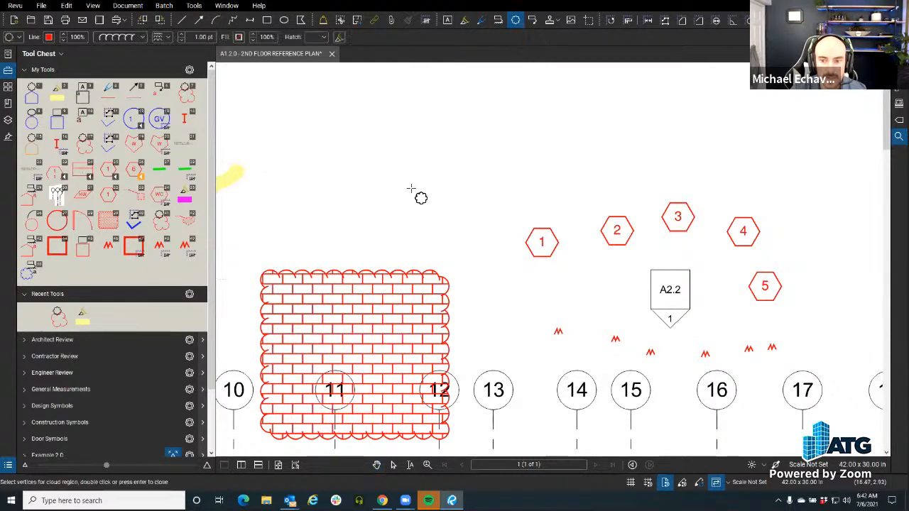
{"action": "left_click_drag", "start_coordinate": [432, 207], "coordinate": [436, 211]}
{"action": "scroll", "coordinate": [441, 223], "scroll_direction": "up", "scroll_amount": 3}
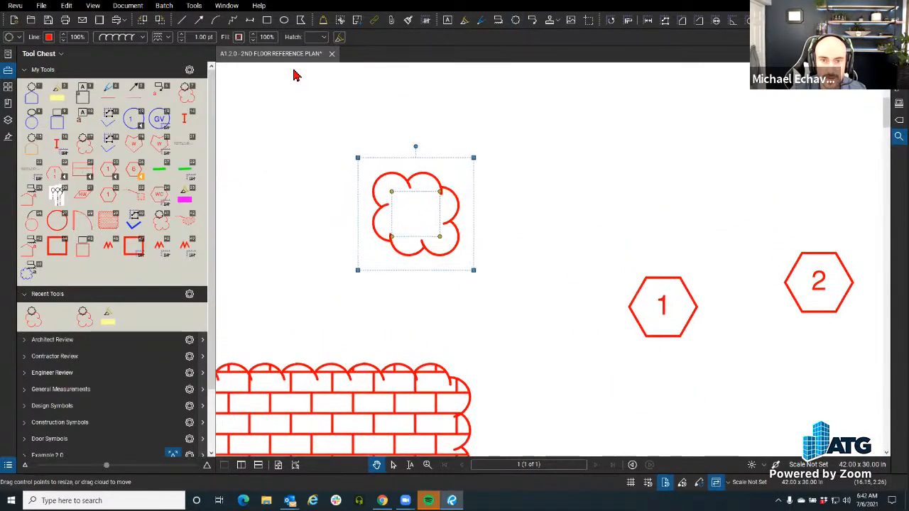
{"action": "left_click", "coordinate": [324, 37]}
{"action": "left_click", "coordinate": [334, 129]}
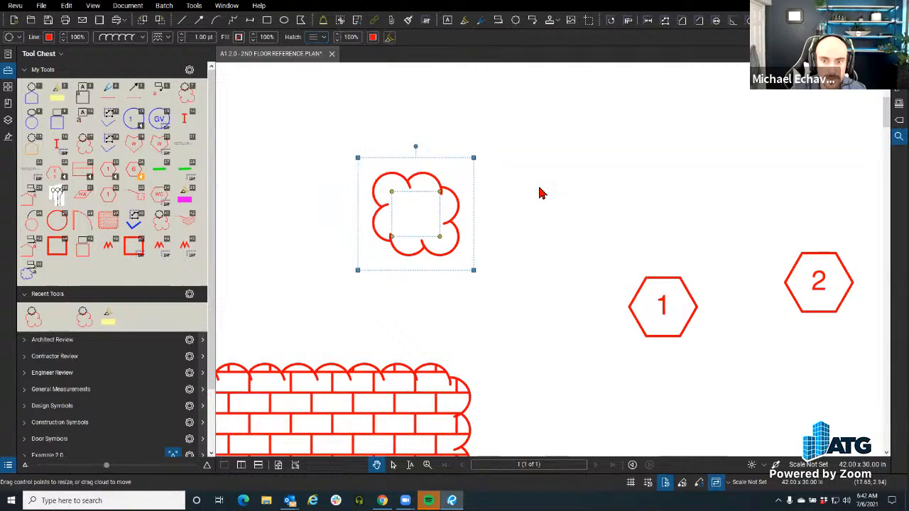
{"action": "scroll", "coordinate": [487, 256], "scroll_direction": "down", "scroll_amount": 3}
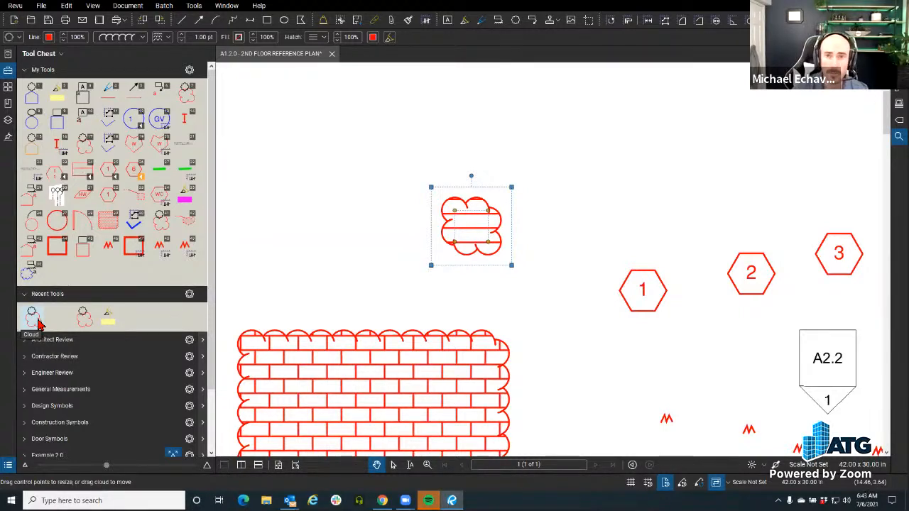
Draw an irregular seven-point cloud beside the small hatched cloud, reusing its properties from the Cloud tool in Recent Tools.
{"action": "left_click", "coordinate": [39, 325]}
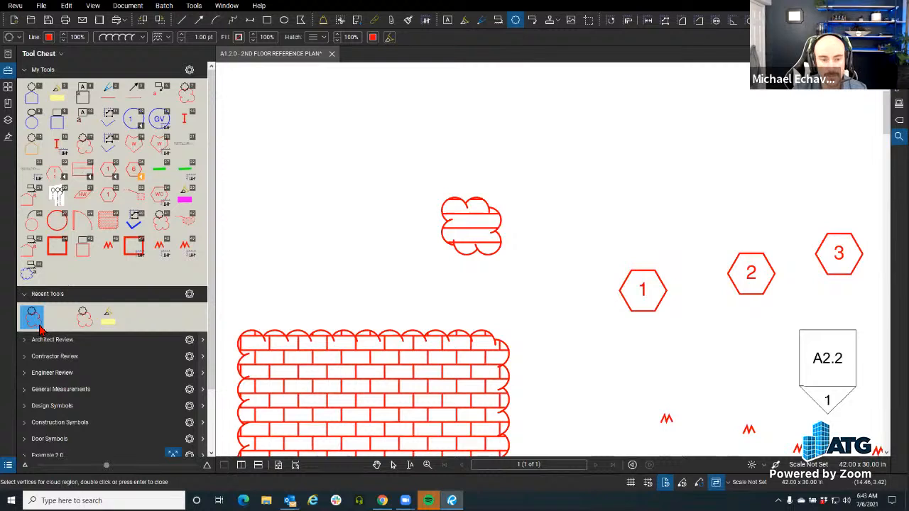
{"action": "left_click", "coordinate": [302, 174]}
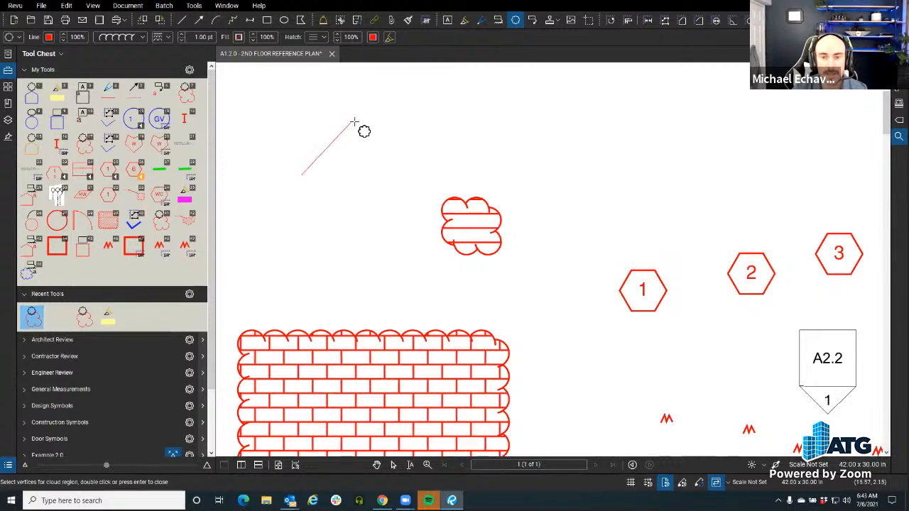
{"action": "left_click", "coordinate": [354, 121]}
{"action": "left_click", "coordinate": [381, 179]}
{"action": "left_click", "coordinate": [442, 133]}
{"action": "left_click", "coordinate": [405, 228]}
{"action": "left_click", "coordinate": [328, 262]}
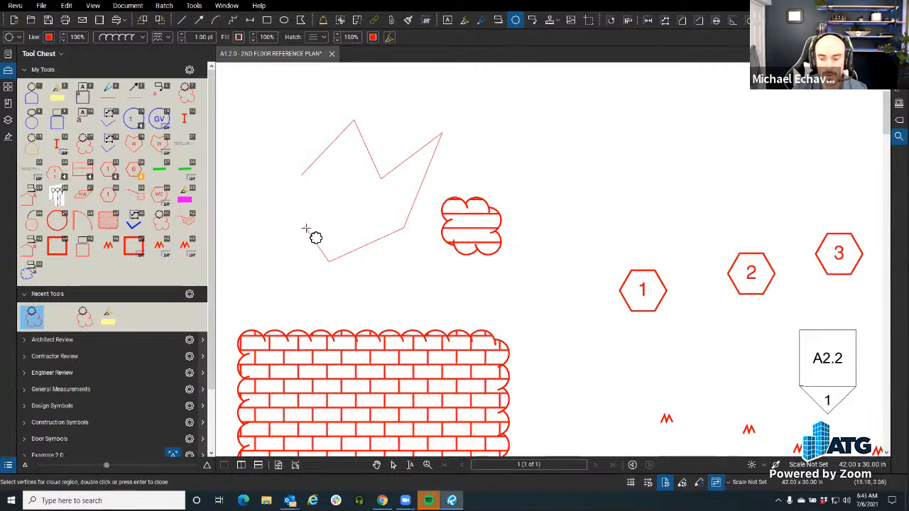
{"action": "double_click", "coordinate": [306, 228]}
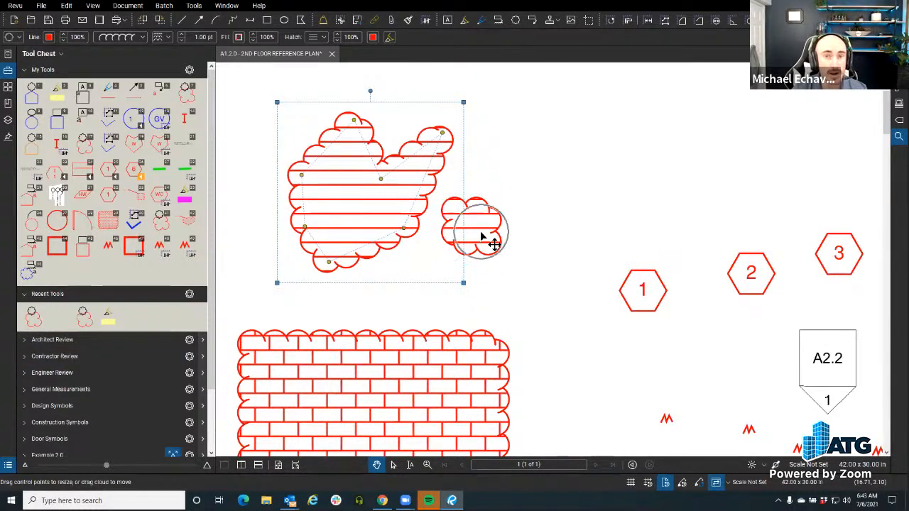
Place an exact copy of the small hatched cloud above hexagon 1 from Recent Tools, and add that tool to My Tools.
{"action": "left_click", "coordinate": [32, 321]}
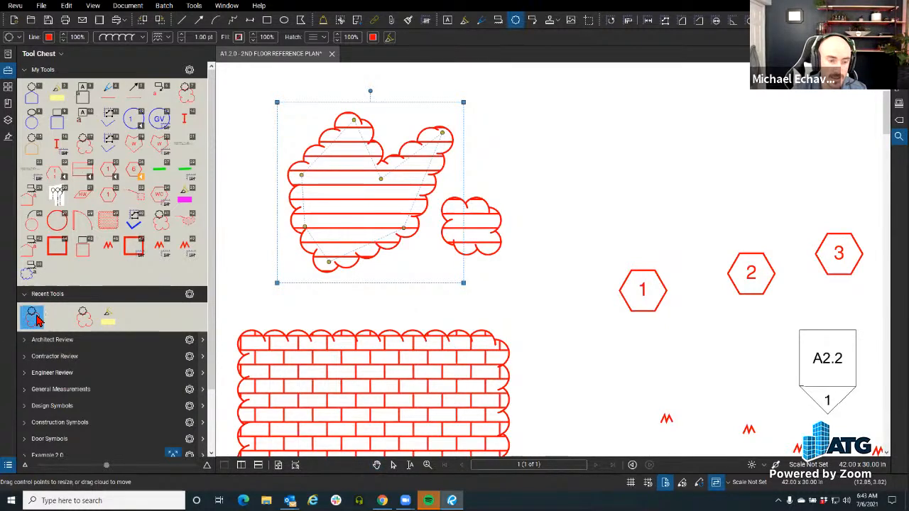
{"action": "left_click", "coordinate": [595, 198]}
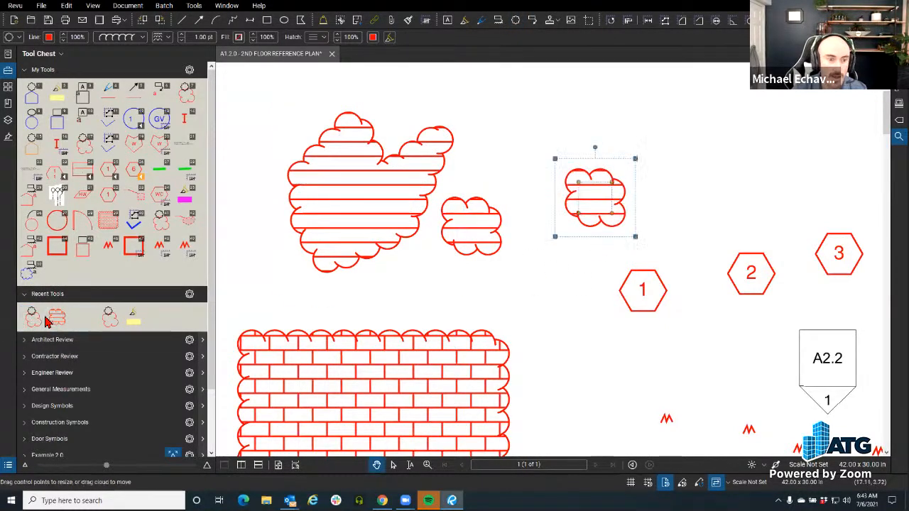
{"action": "right_click", "coordinate": [56, 317]}
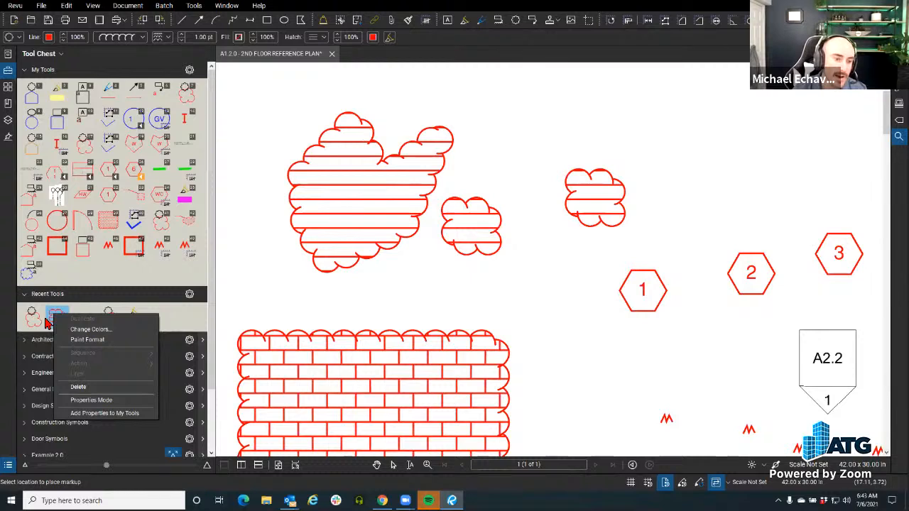
{"action": "left_click_drag", "start_coordinate": [49, 320], "coordinate": [54, 272]}
{"action": "key", "text": "Escape"}
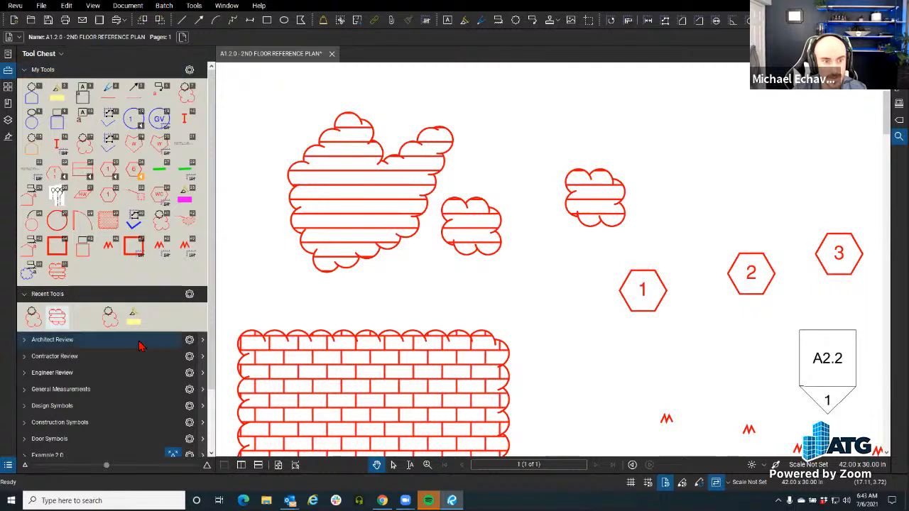
Compare the context options of the hatched cloud in Recent Tools with those of its copy in My Tools.
{"action": "right_click", "coordinate": [56, 324]}
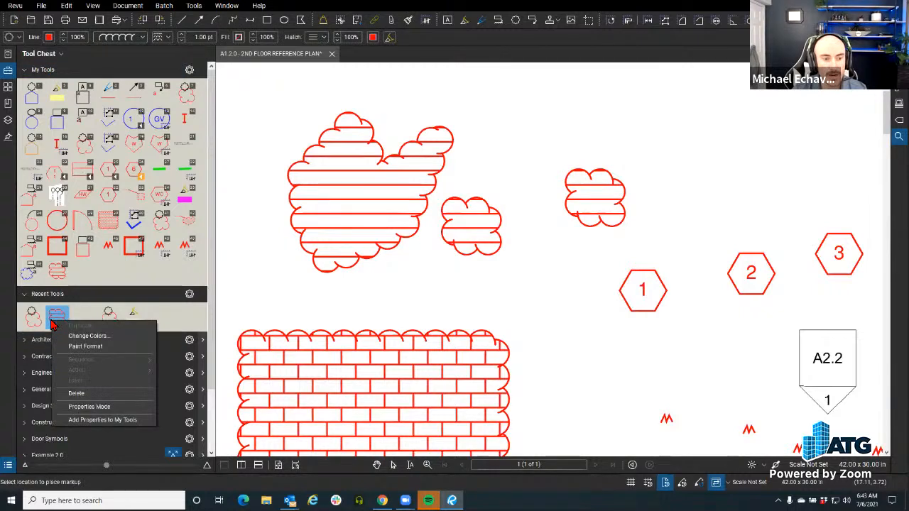
{"action": "right_click", "coordinate": [62, 270]}
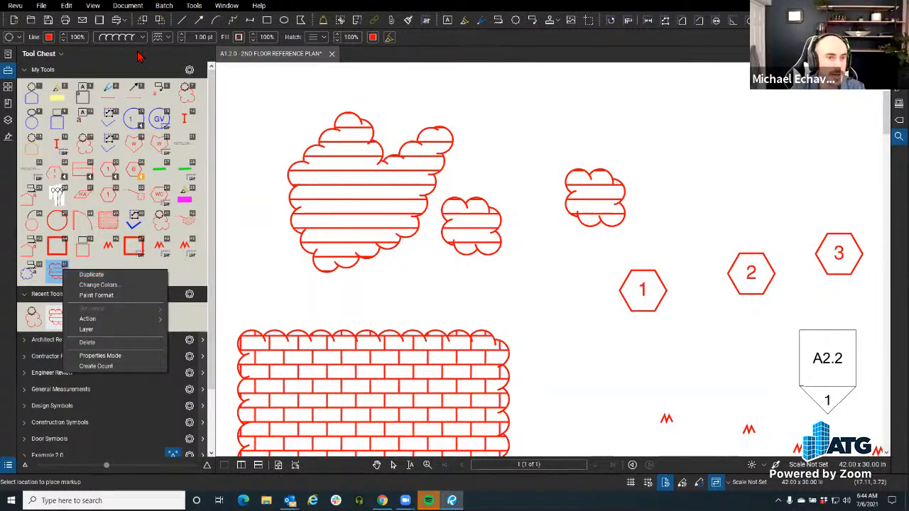
{"action": "key", "text": "Escape"}
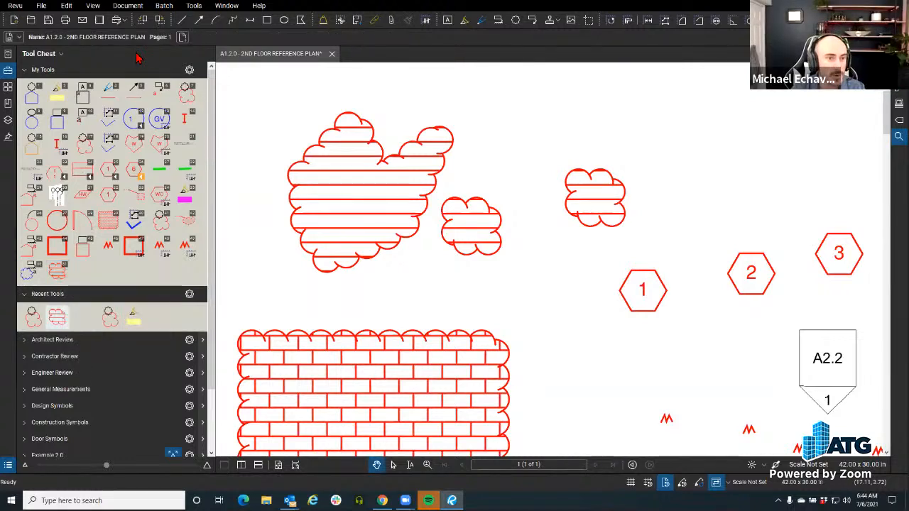
Open Manage Tool Sets, review the listed tool sets and their display settings, and select the General Use.btx set.
{"action": "left_click", "coordinate": [41, 63]}
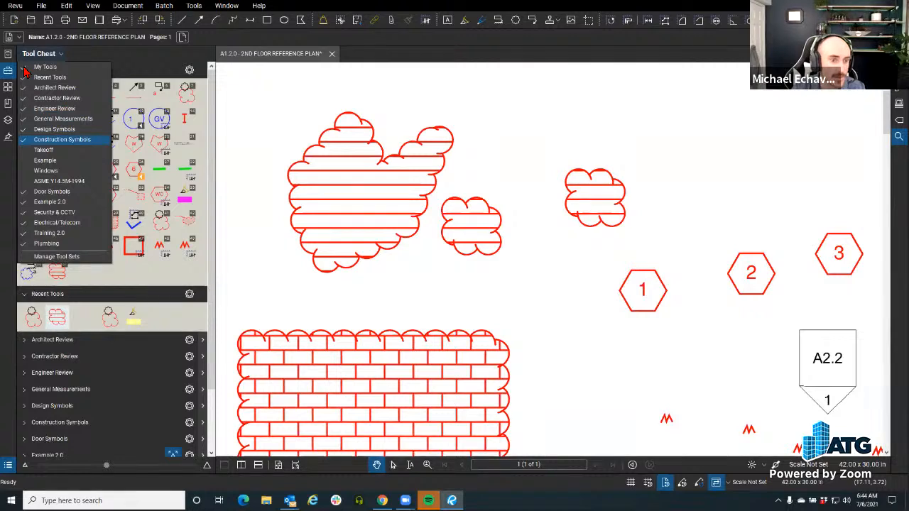
{"action": "left_click", "coordinate": [62, 263]}
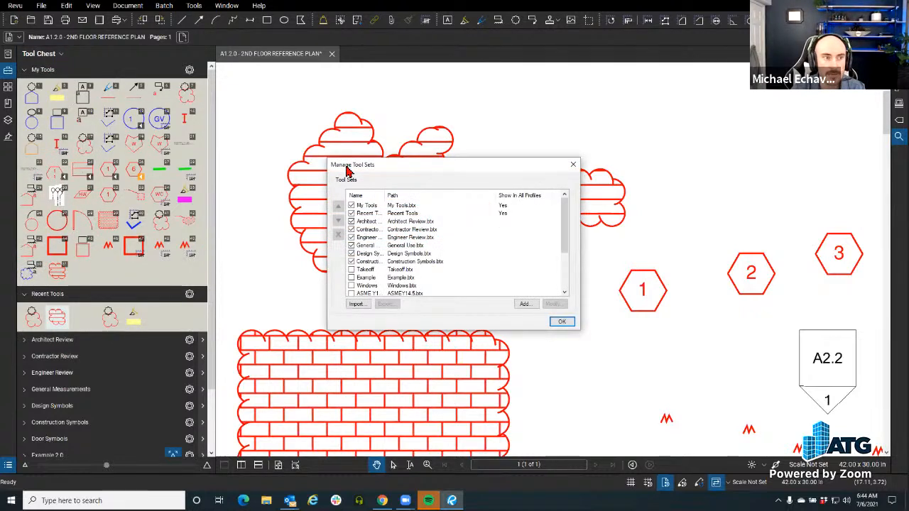
{"action": "left_click_drag", "start_coordinate": [347, 172], "coordinate": [234, 93]}
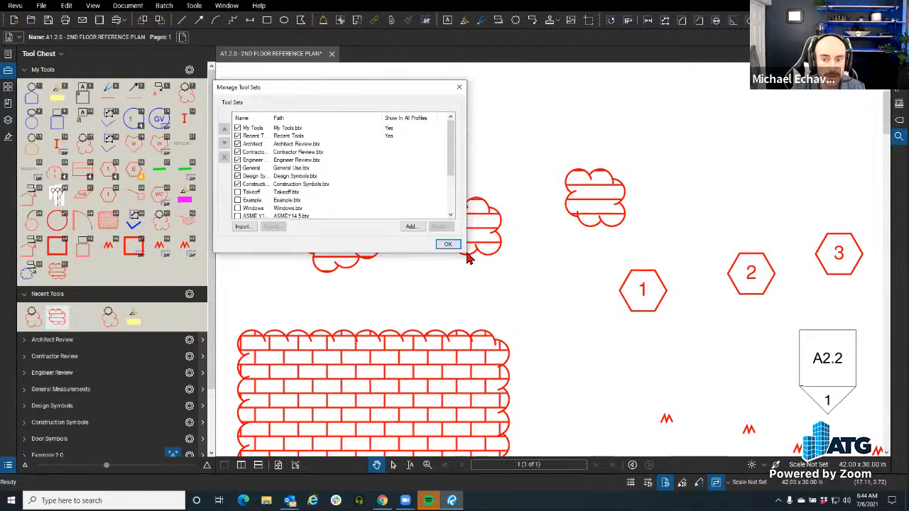
{"action": "scroll", "coordinate": [279, 175], "scroll_direction": "down", "scroll_amount": 3}
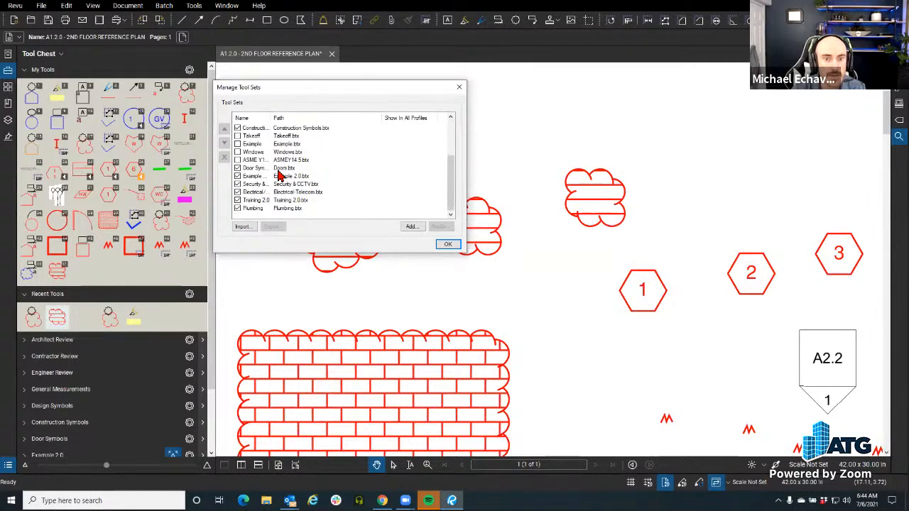
{"action": "scroll", "coordinate": [280, 172], "scroll_direction": "up", "scroll_amount": 3}
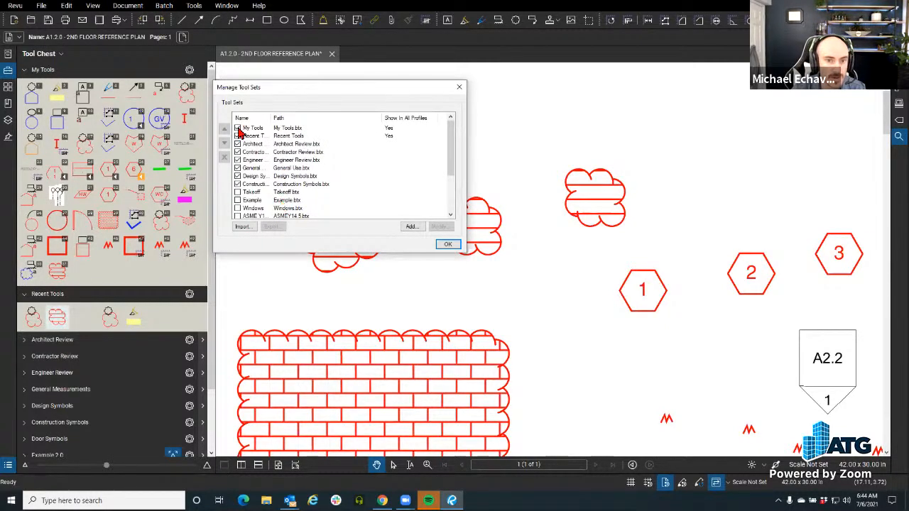
{"action": "left_click", "coordinate": [238, 184]}
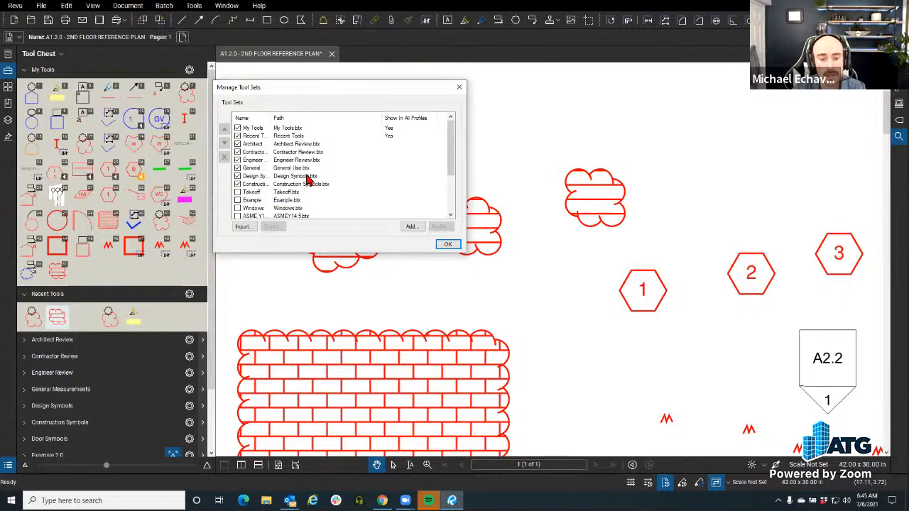
{"action": "left_click", "coordinate": [315, 168]}
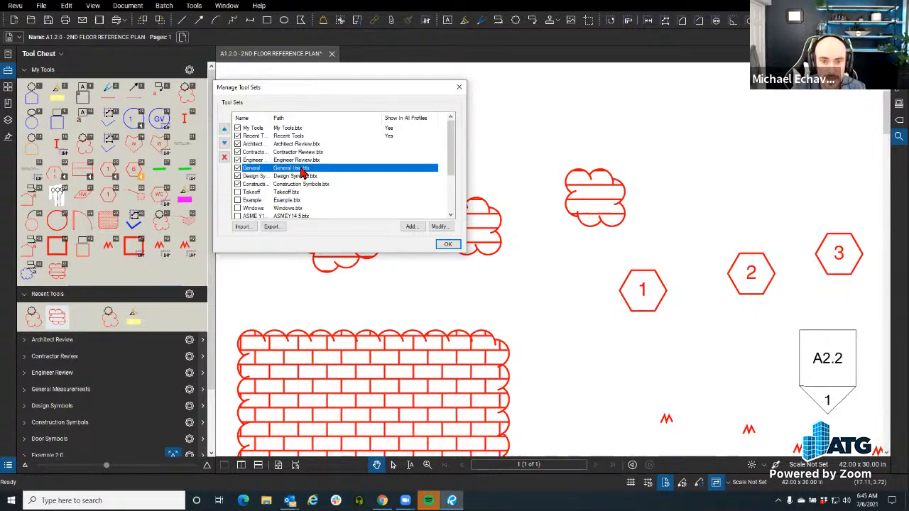
Examine the Add Tool Set options and the Revu 20 folder where tool set files are stored, then cancel adding a set.
{"action": "left_click", "coordinate": [412, 227]}
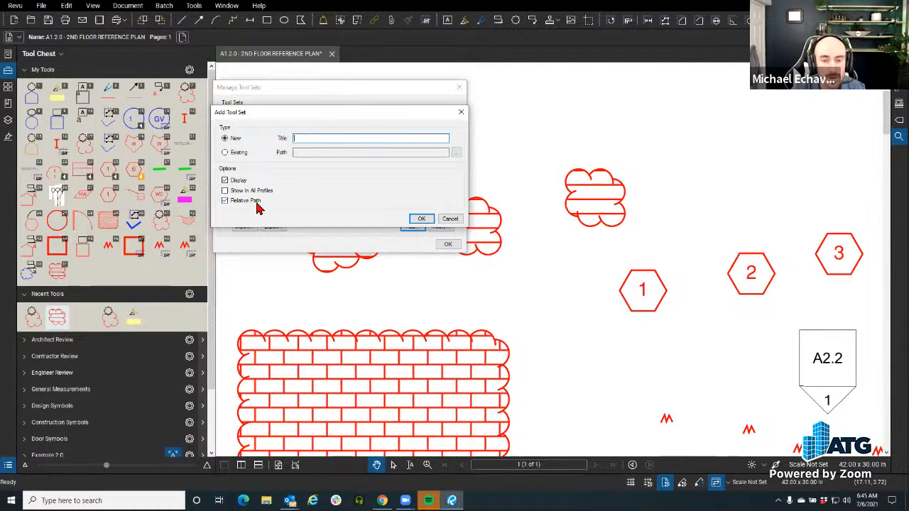
{"action": "left_click", "coordinate": [226, 188]}
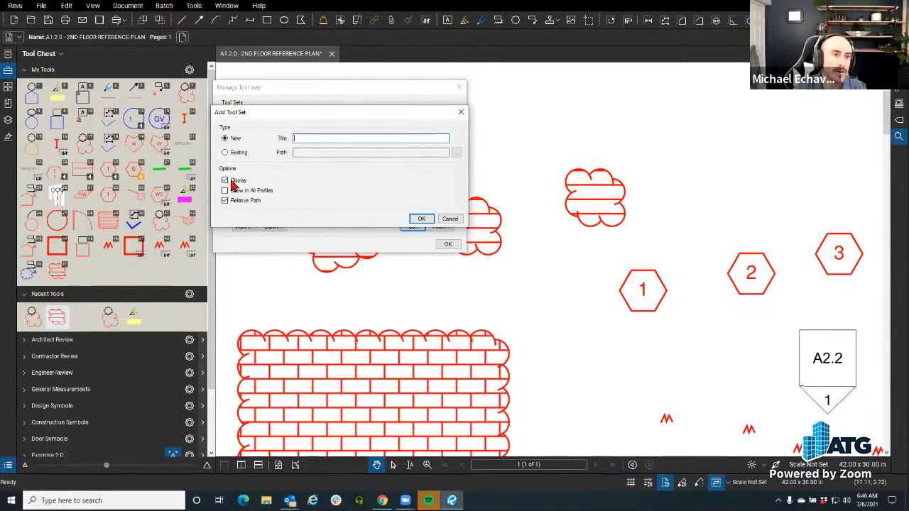
{"action": "left_click", "coordinate": [420, 219]}
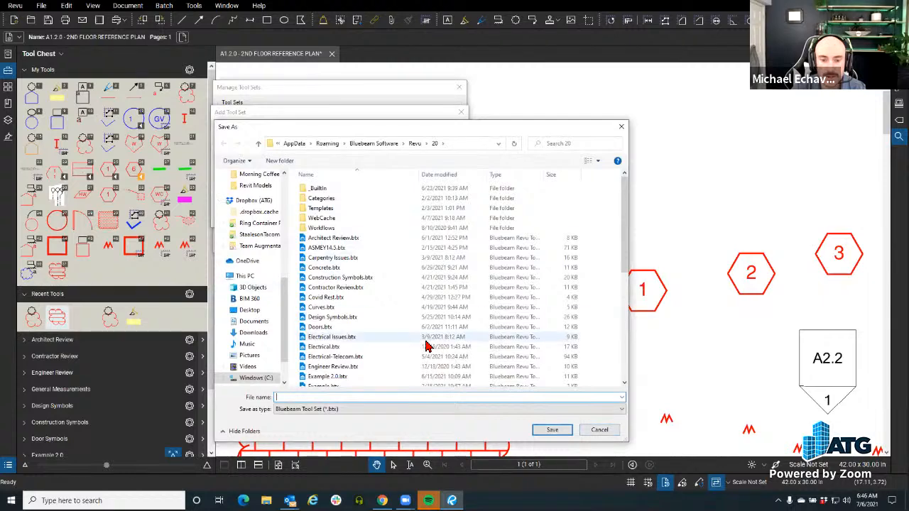
{"action": "scroll", "coordinate": [416, 330], "scroll_direction": "down", "scroll_amount": 3}
{"action": "scroll", "coordinate": [414, 327], "scroll_direction": "down", "scroll_amount": 5}
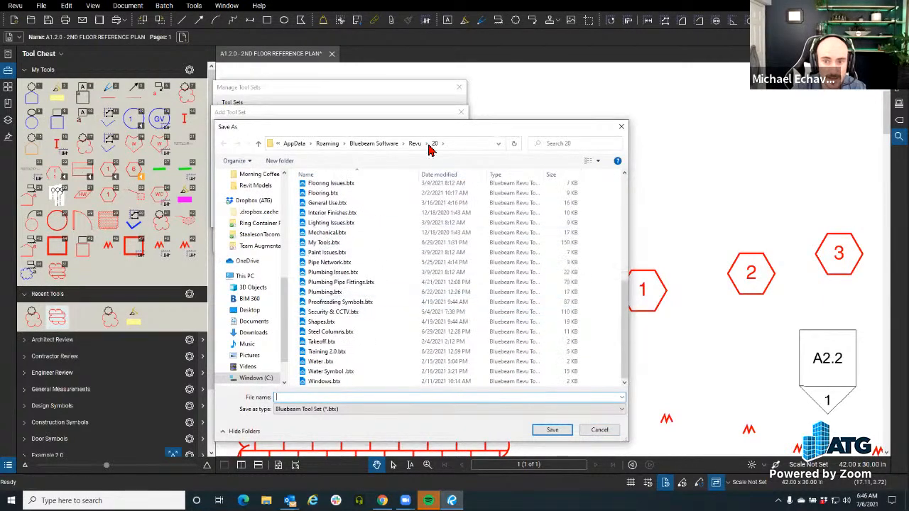
{"action": "scroll", "coordinate": [391, 351], "scroll_direction": "up", "scroll_amount": 8}
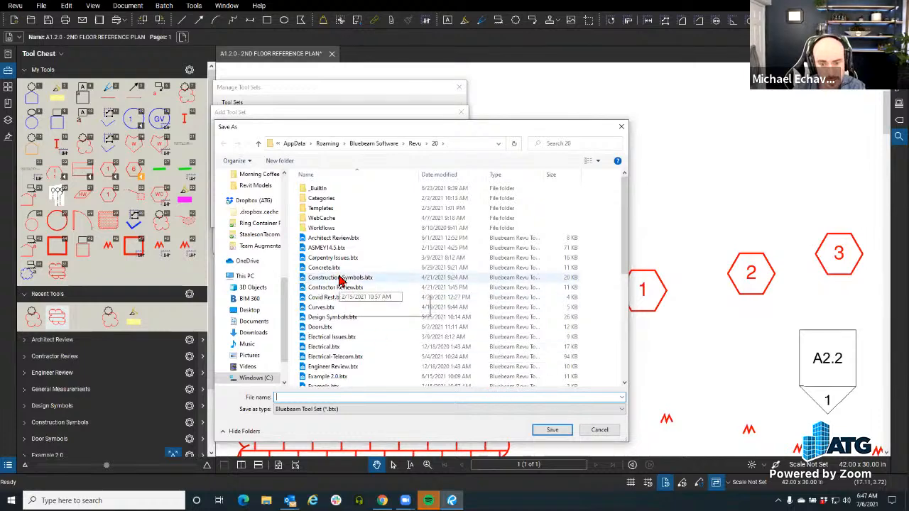
{"action": "left_click", "coordinate": [600, 430]}
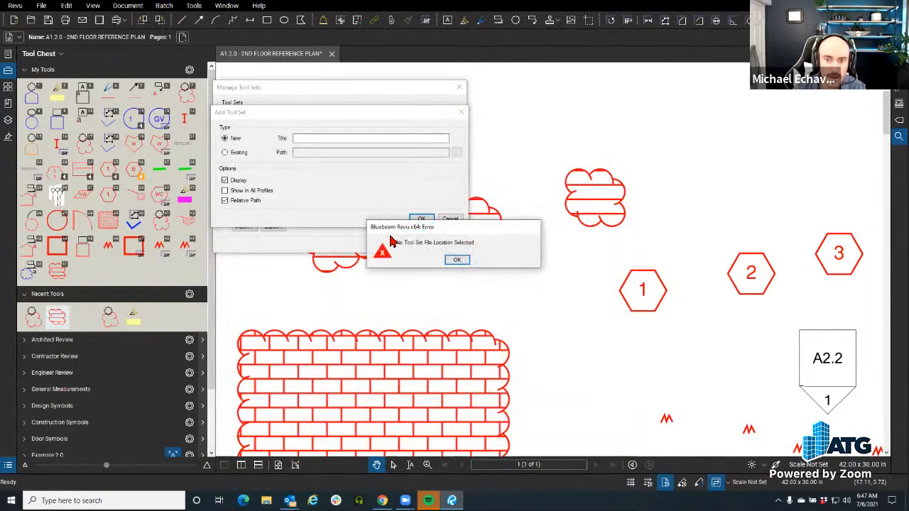
{"action": "left_click", "coordinate": [457, 263]}
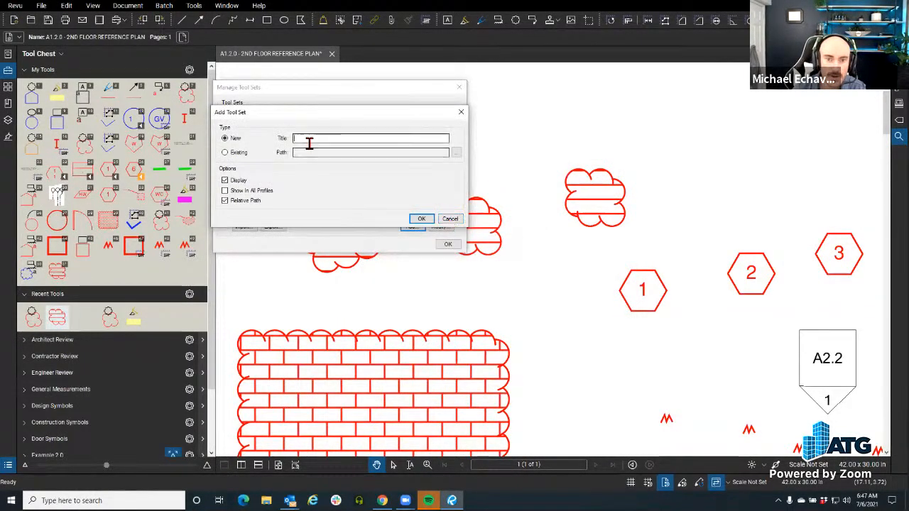
{"action": "left_click", "coordinate": [451, 220]}
Check the remaining tool sets in the manager, close it, and view the collapsed tool sets in the Tool Chest.
{"action": "scroll", "coordinate": [286, 164], "scroll_direction": "down", "scroll_amount": 1}
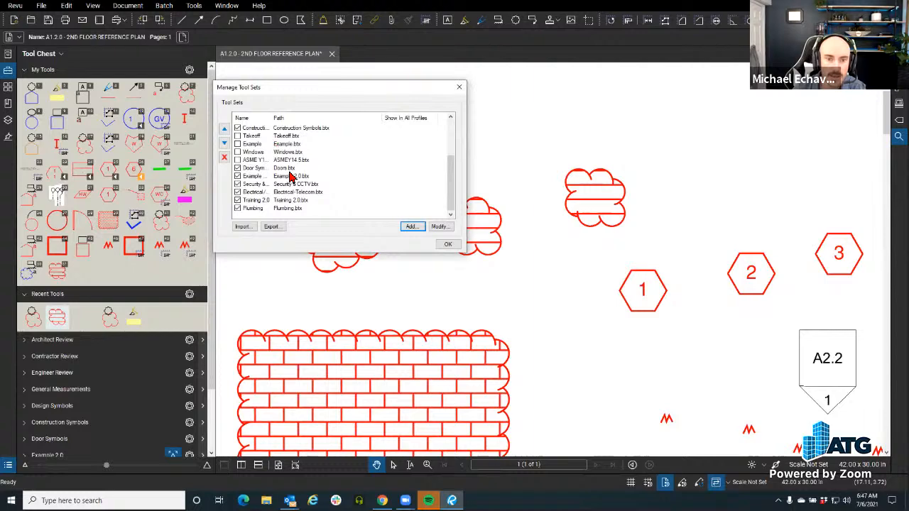
{"action": "left_click", "coordinate": [449, 245]}
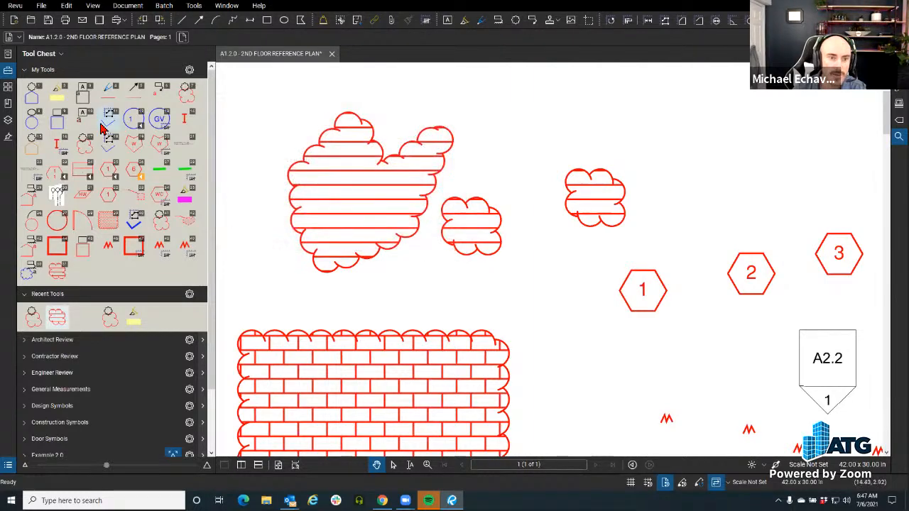
{"action": "scroll", "coordinate": [114, 320], "scroll_direction": "down", "scroll_amount": 1}
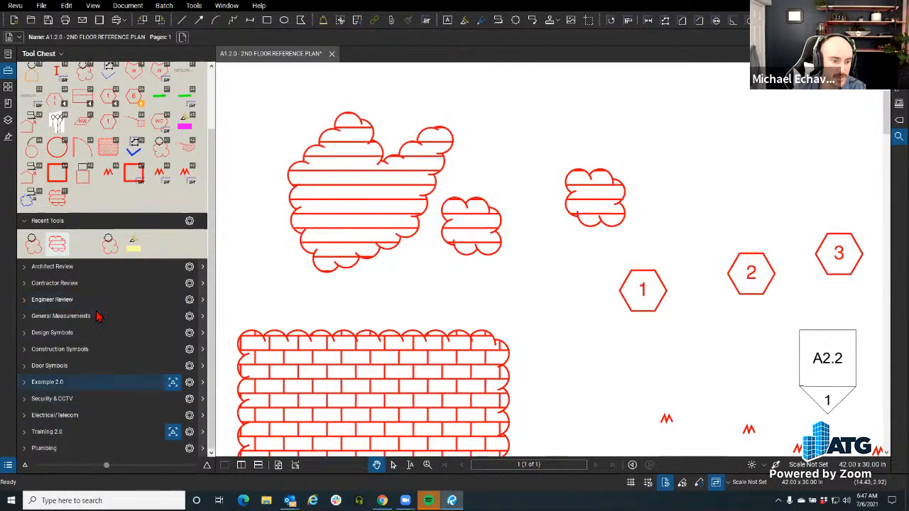
Expand the Training 2.0 tool set and add the horizontally hatched cloud from My Tools to it.
{"action": "left_click", "coordinate": [24, 432]}
{"action": "scroll", "coordinate": [24, 441], "scroll_direction": "down", "scroll_amount": 1}
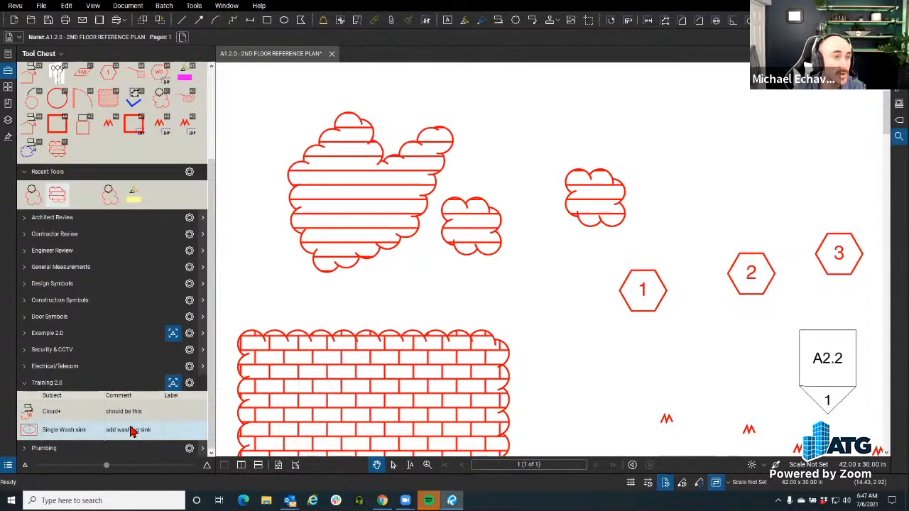
{"action": "left_click", "coordinate": [56, 152]}
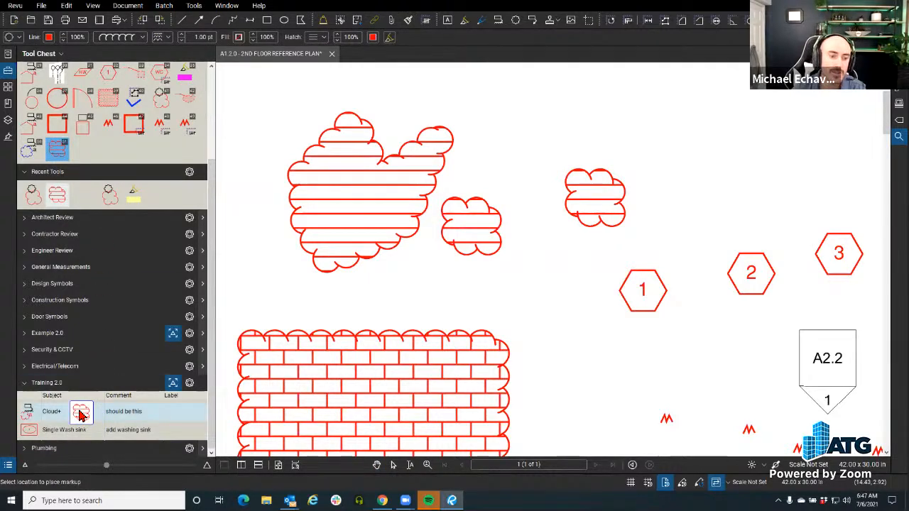
{"action": "left_click_drag", "start_coordinate": [80, 415], "coordinate": [80, 415]}
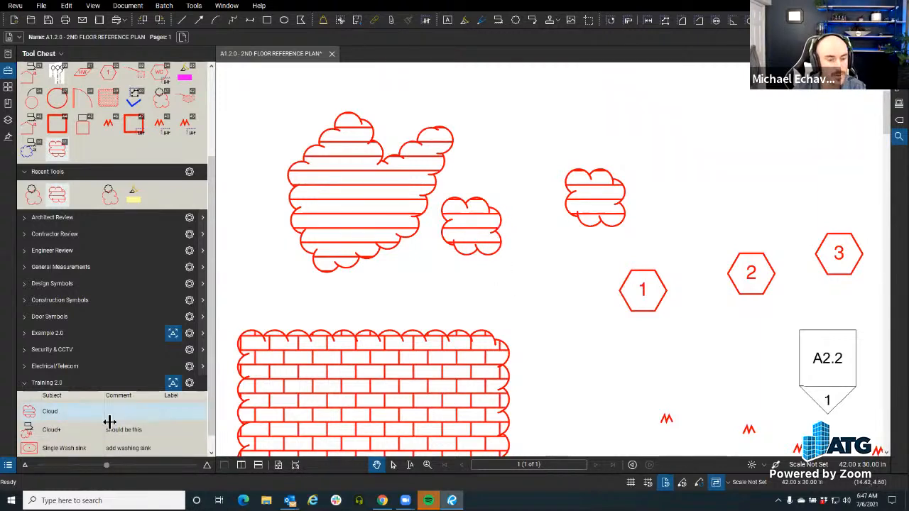
Examine the Add to Tool Chest destinations in the properties of the small hatched cloud beside the large one.
{"action": "left_click", "coordinate": [481, 250]}
{"action": "right_click", "coordinate": [478, 246]}
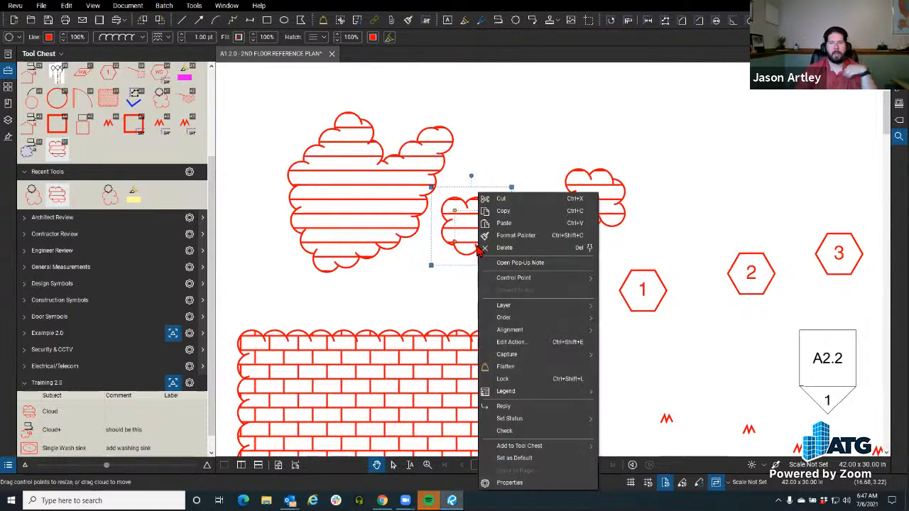
{"action": "left_click", "coordinate": [654, 185]}
{"action": "left_click", "coordinate": [900, 54]}
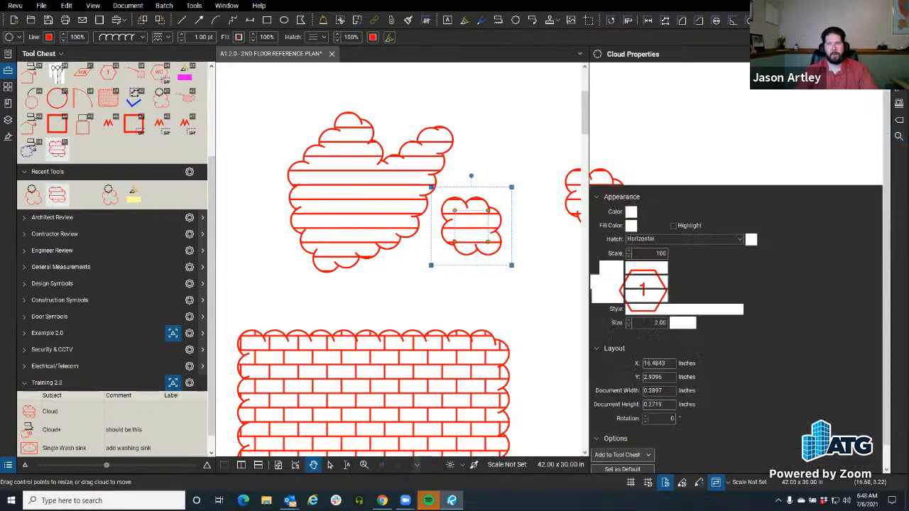
{"action": "left_click", "coordinate": [899, 54]}
{"action": "left_click", "coordinate": [899, 54]}
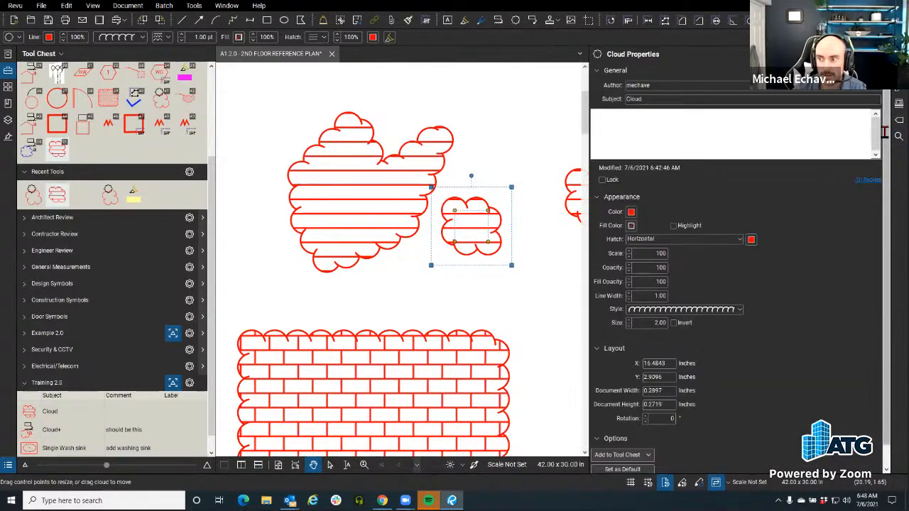
{"action": "scroll", "coordinate": [736, 262], "scroll_direction": "down", "scroll_amount": 1}
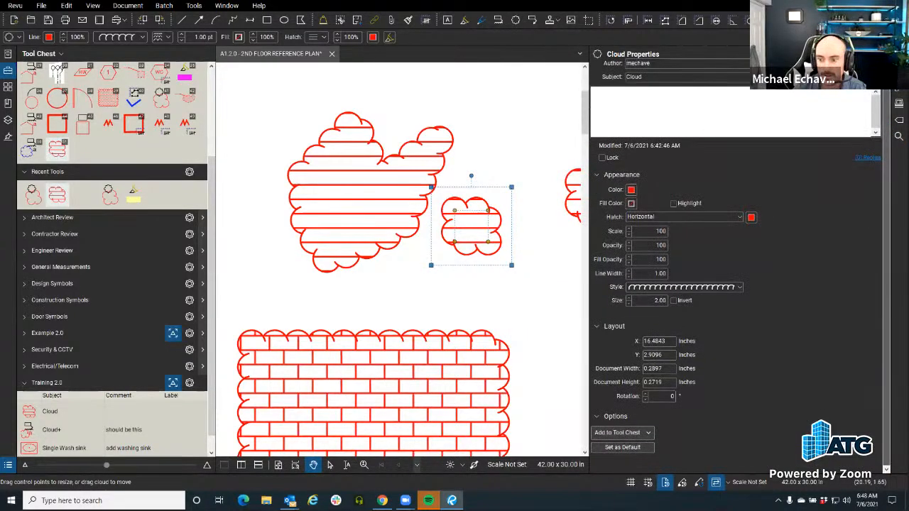
{"action": "left_click", "coordinate": [623, 434]}
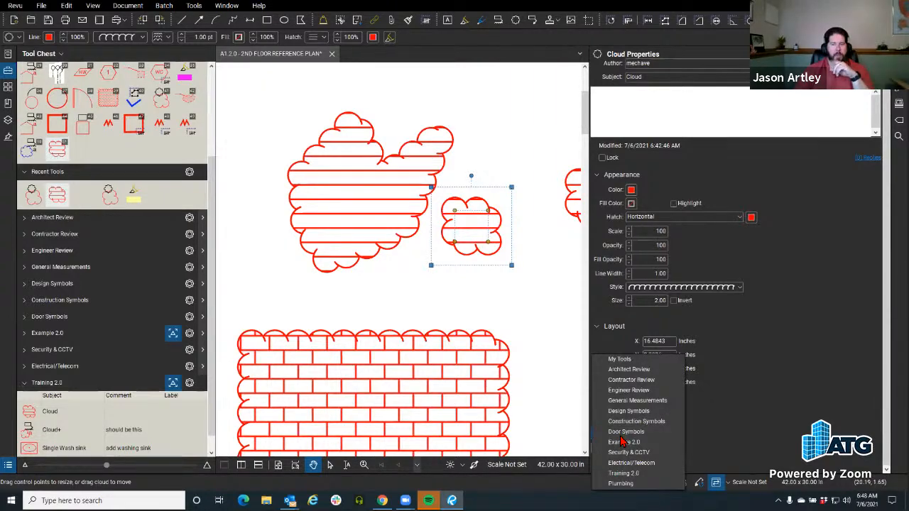
{"action": "left_click", "coordinate": [630, 475]}
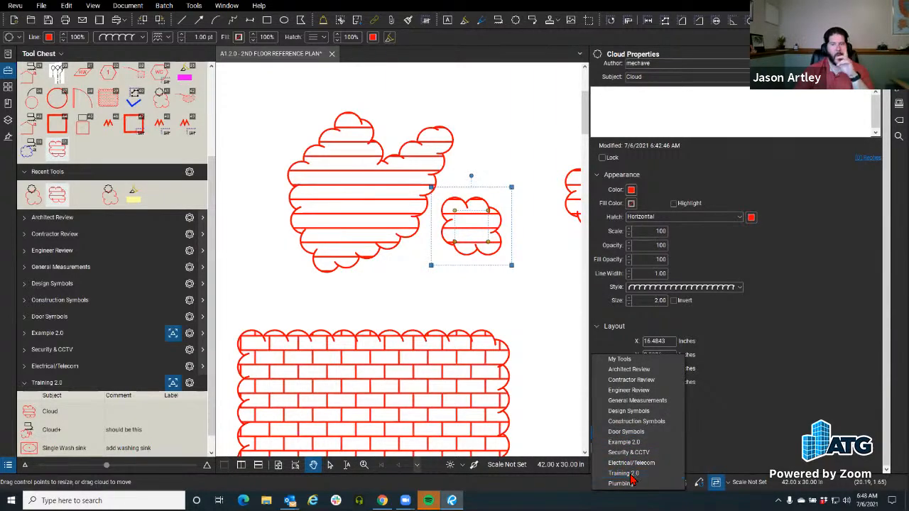
{"action": "key", "text": "alt+p"}
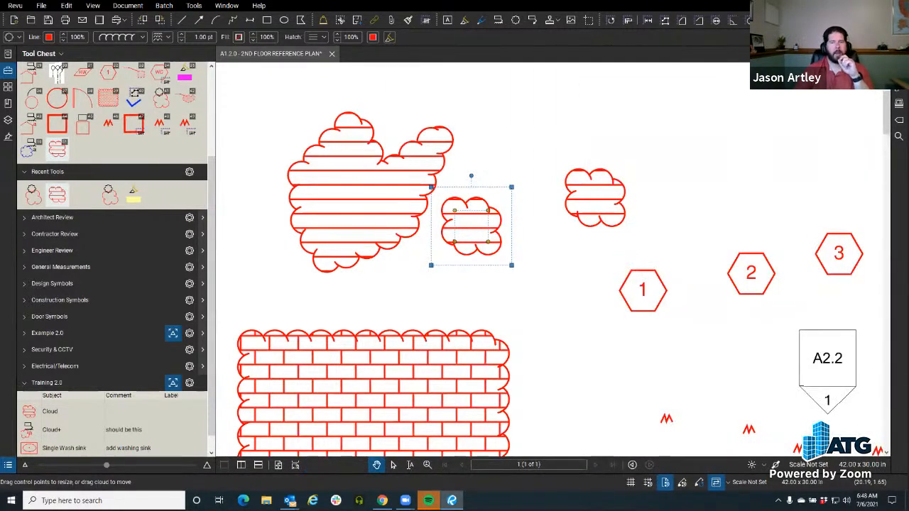
Check the Add to Tool Chest destinations in the small hatched cloud's context options, then leave the cloud selected.
{"action": "right_click", "coordinate": [472, 237]}
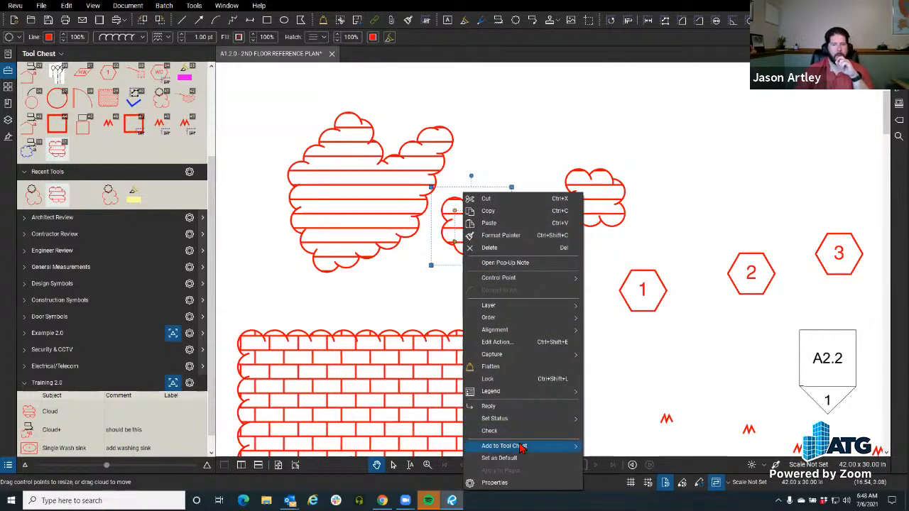
{"action": "mouse_move", "coordinate": [510, 445]}
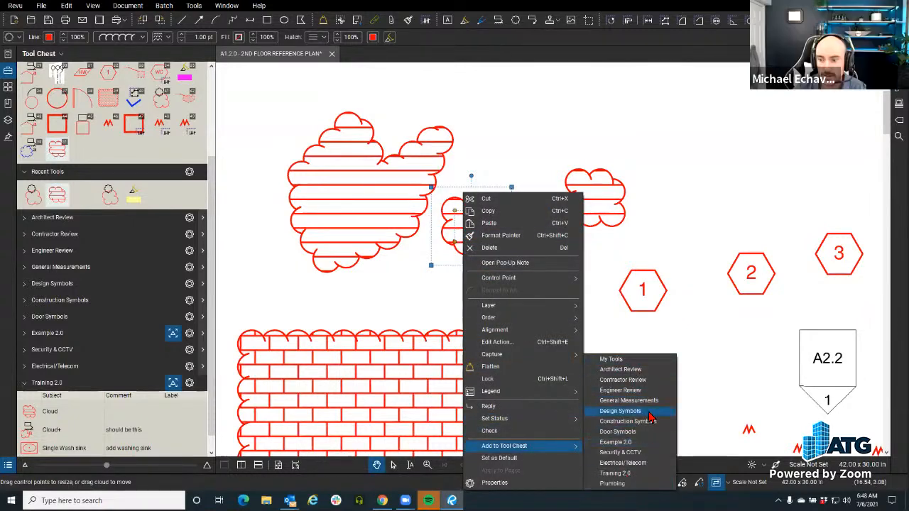
{"action": "left_click", "coordinate": [688, 347]}
{"action": "left_click", "coordinate": [476, 241]}
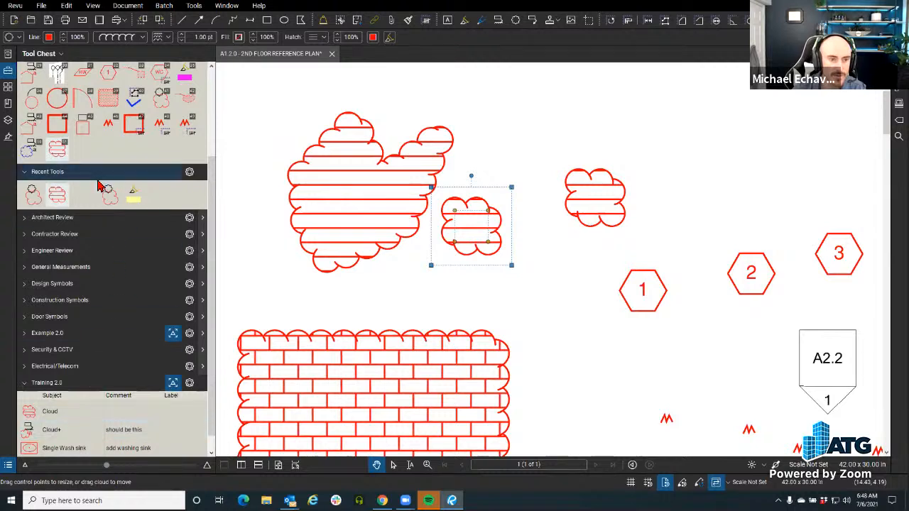
Create a count tool from the Cloud tool in Training 2.0 and compare its icon with the sequence tools in My Tools.
{"action": "left_click", "coordinate": [48, 417]}
{"action": "right_click", "coordinate": [48, 418]}
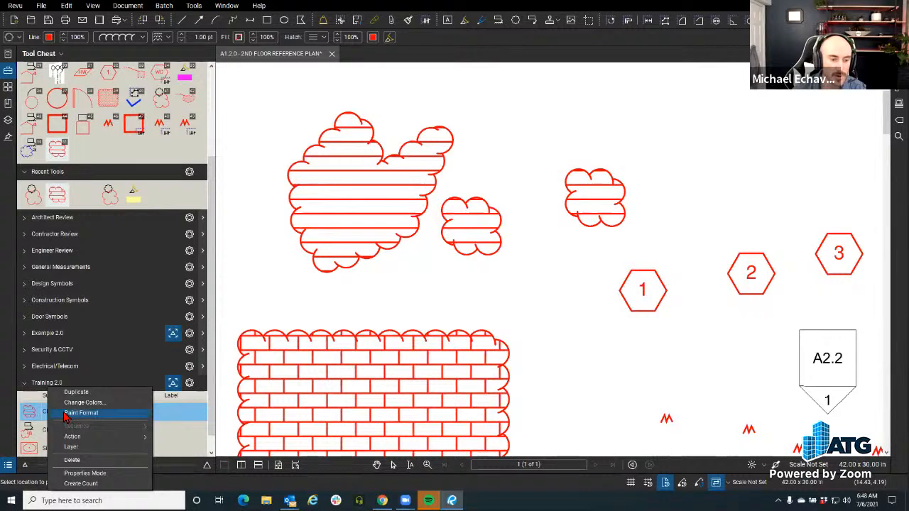
{"action": "left_click", "coordinate": [81, 484]}
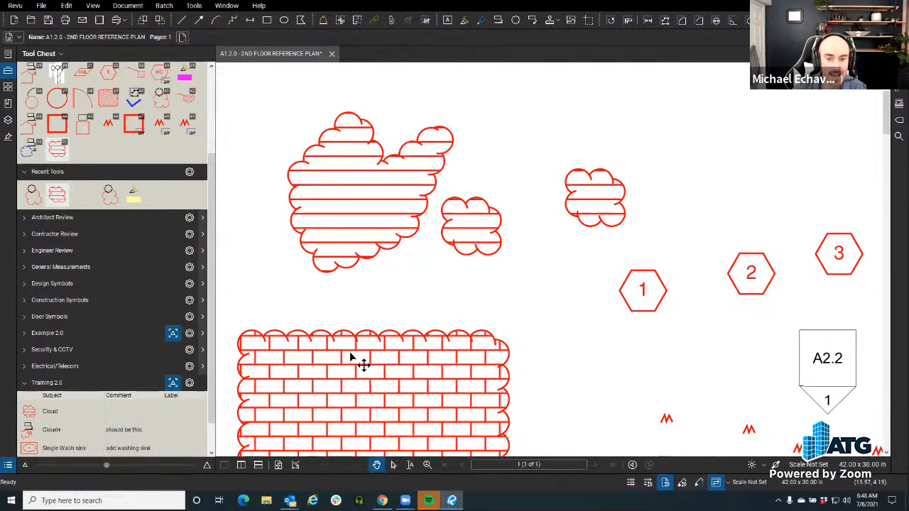
{"action": "scroll", "coordinate": [71, 429], "scroll_direction": "down", "scroll_amount": 1}
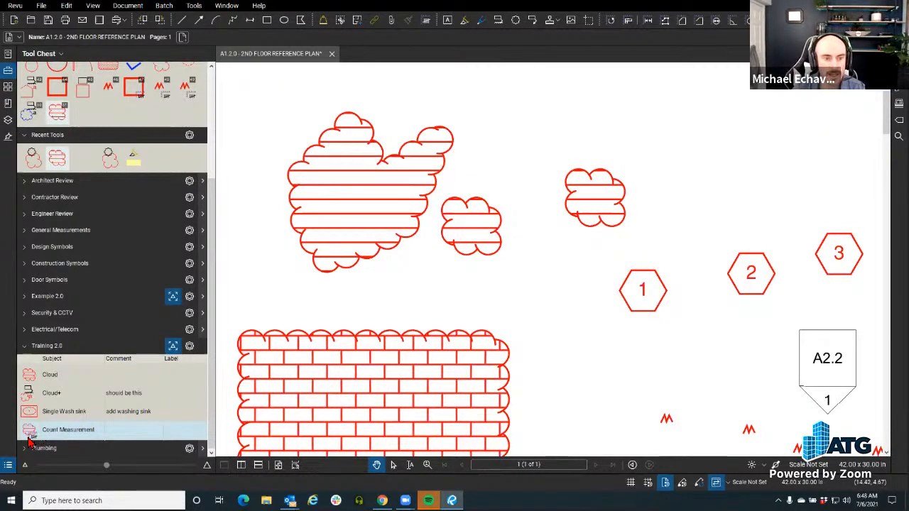
{"action": "scroll", "coordinate": [122, 199], "scroll_direction": "up", "scroll_amount": 3}
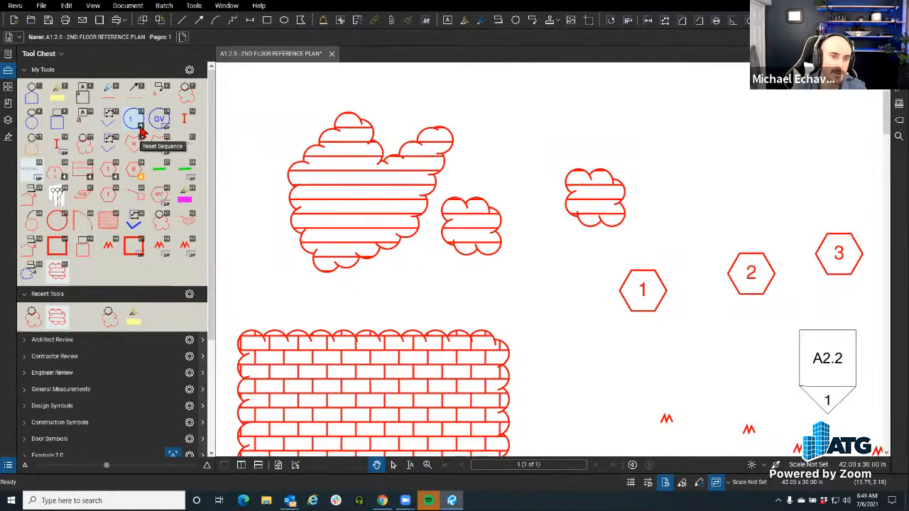
{"action": "scroll", "coordinate": [140, 132], "scroll_direction": "down", "scroll_amount": 3}
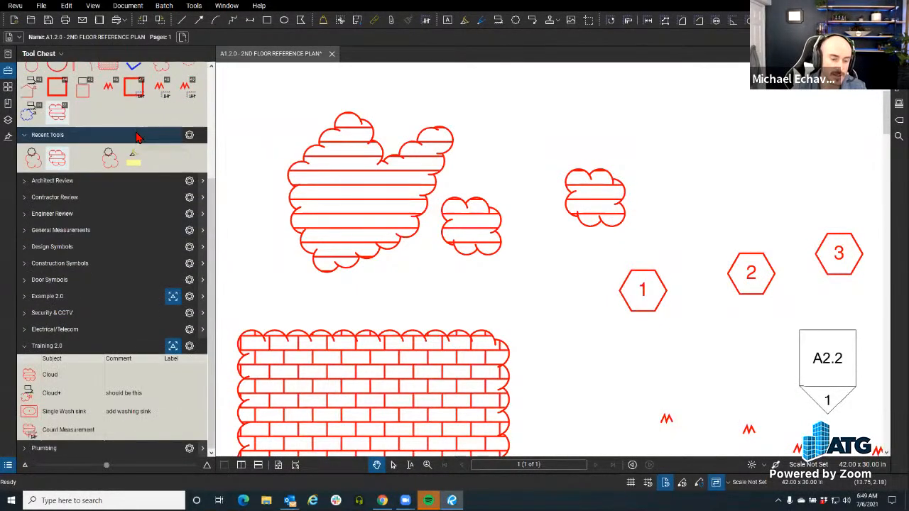
{"action": "left_click", "coordinate": [32, 441]}
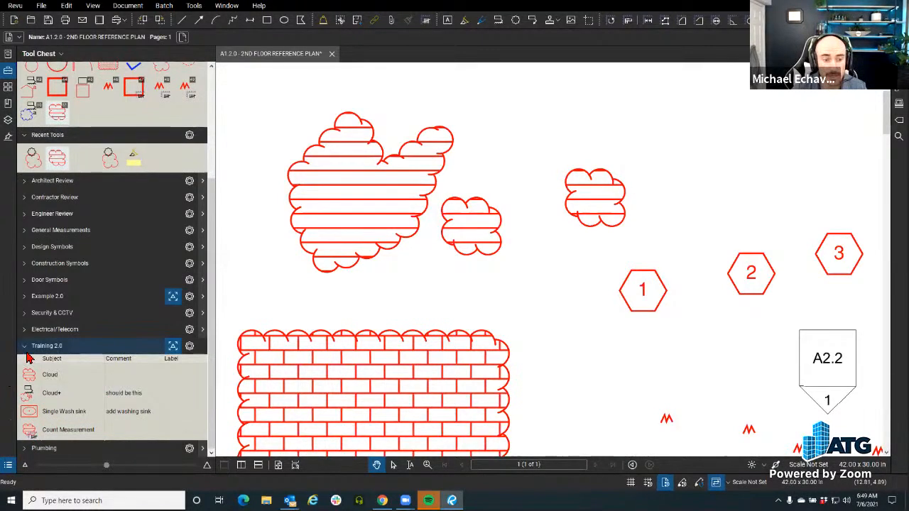
{"action": "key", "text": "ctrl"}
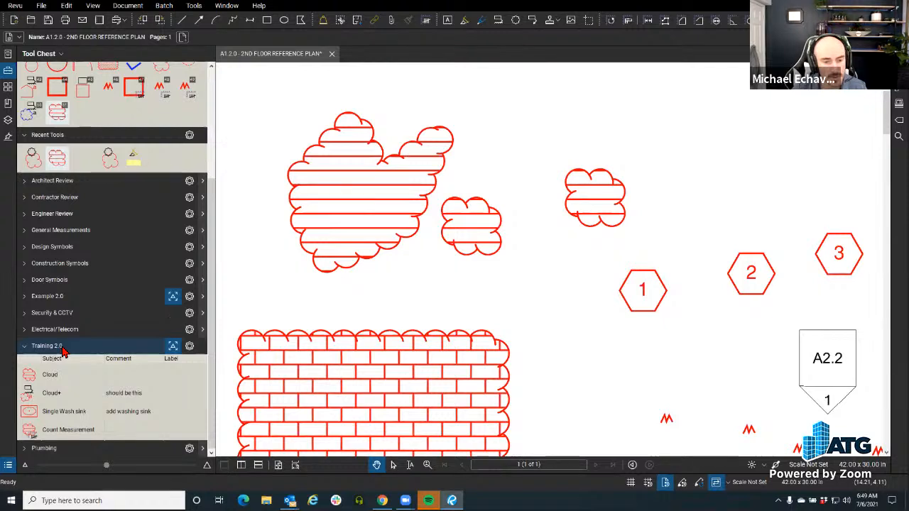
Switch the Training 2.0 tool set to Symbol view and back to Detail view.
{"action": "left_click", "coordinate": [190, 346]}
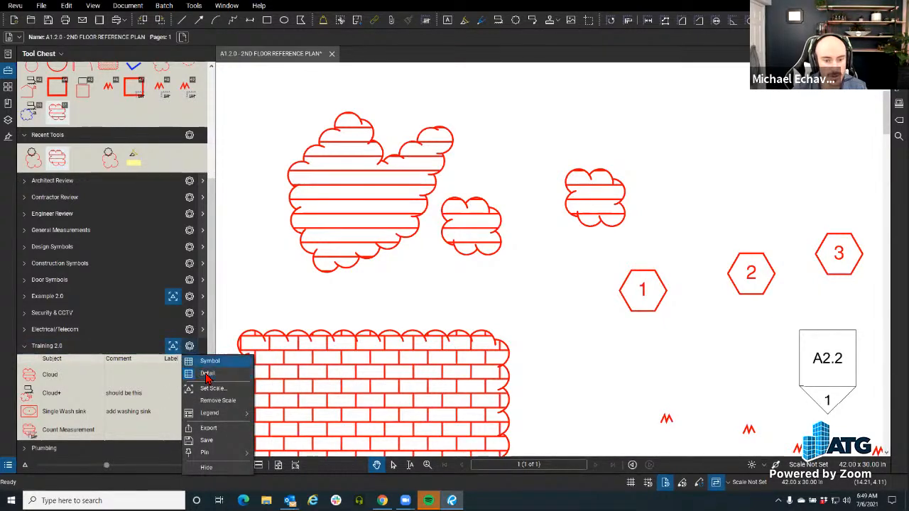
{"action": "left_click", "coordinate": [206, 374]}
{"action": "left_click", "coordinate": [189, 403]}
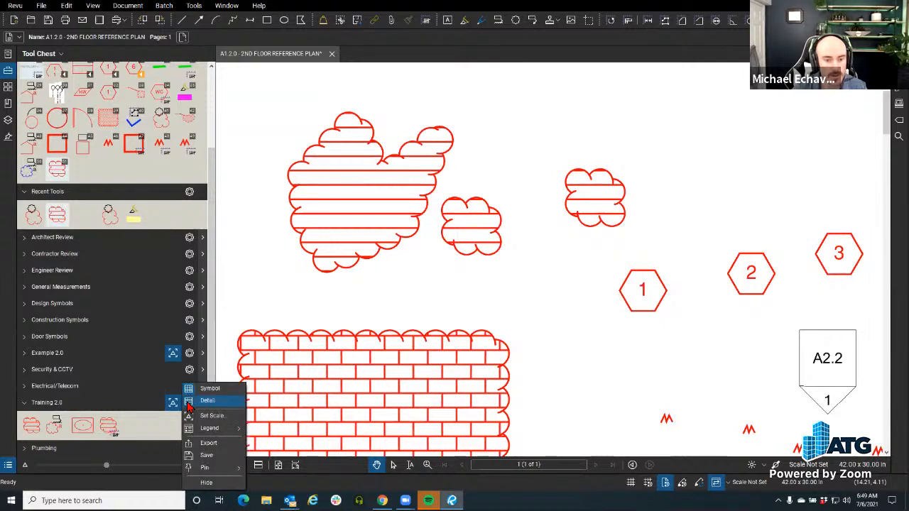
{"action": "left_click", "coordinate": [213, 405]}
{"action": "scroll", "coordinate": [106, 419], "scroll_direction": "down", "scroll_amount": 2}
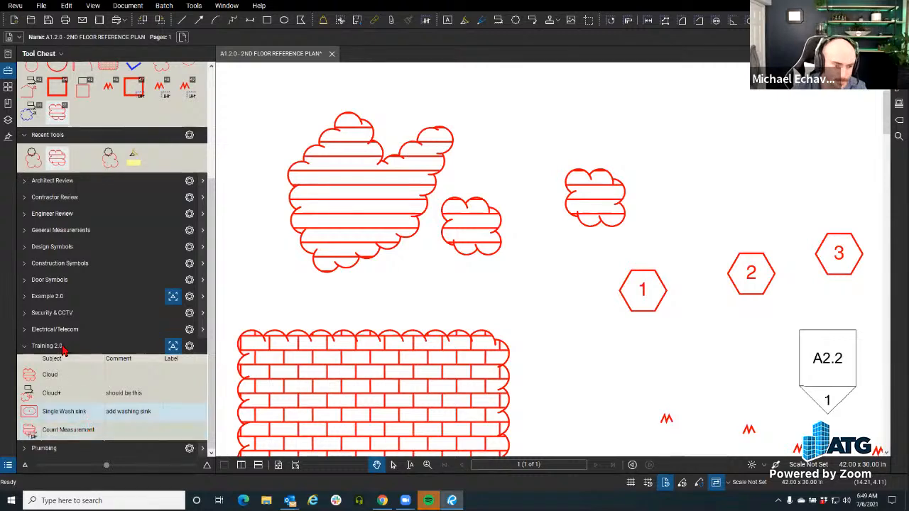
Set the subject of the new count tool in Training 2.0 to MCR.
{"action": "left_click", "coordinate": [94, 436]}
{"action": "double_click", "coordinate": [96, 436]}
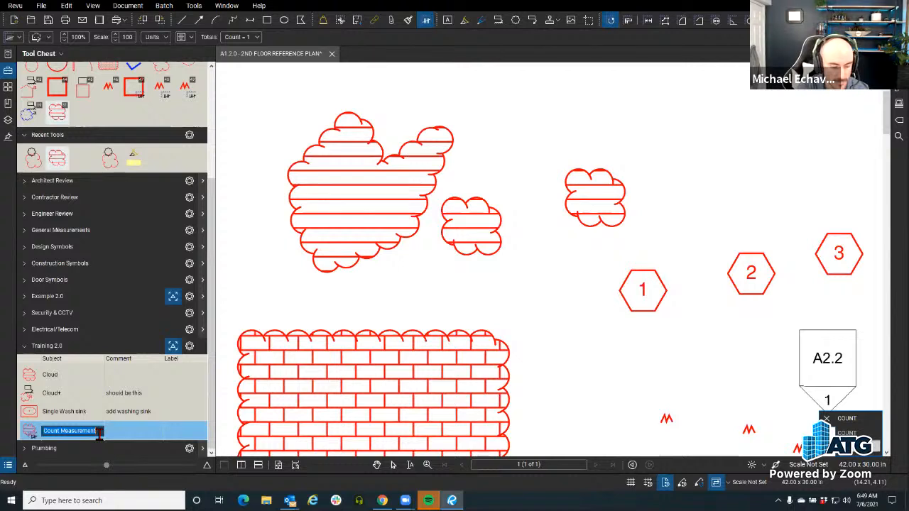
{"action": "type", "text": "MCR"}
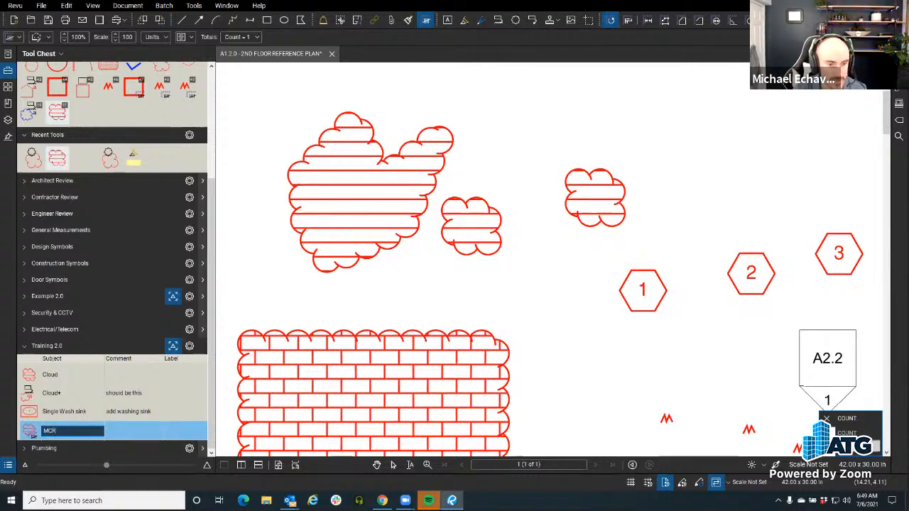
{"action": "left_click", "coordinate": [177, 428]}
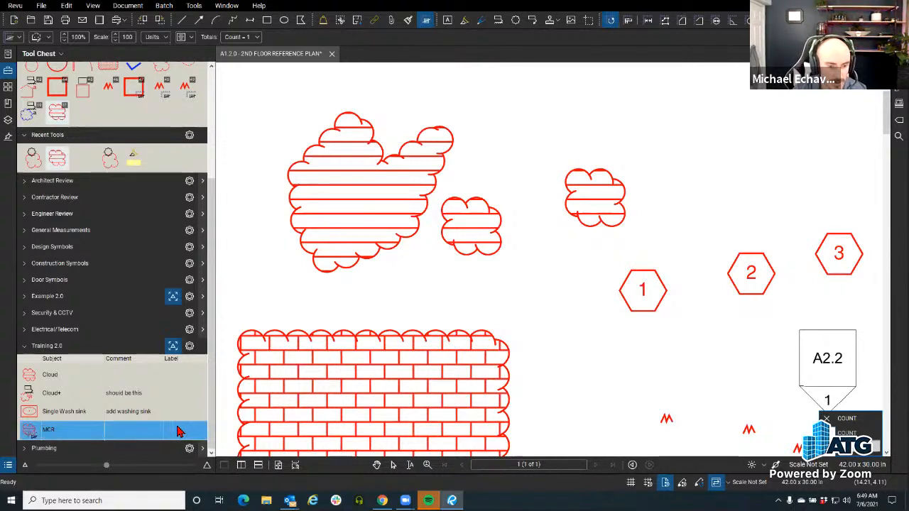
Label the MCR count tool Dark Roast and place one count on the plan beside the numbered hexagon 1.
{"action": "left_click", "coordinate": [140, 432]}
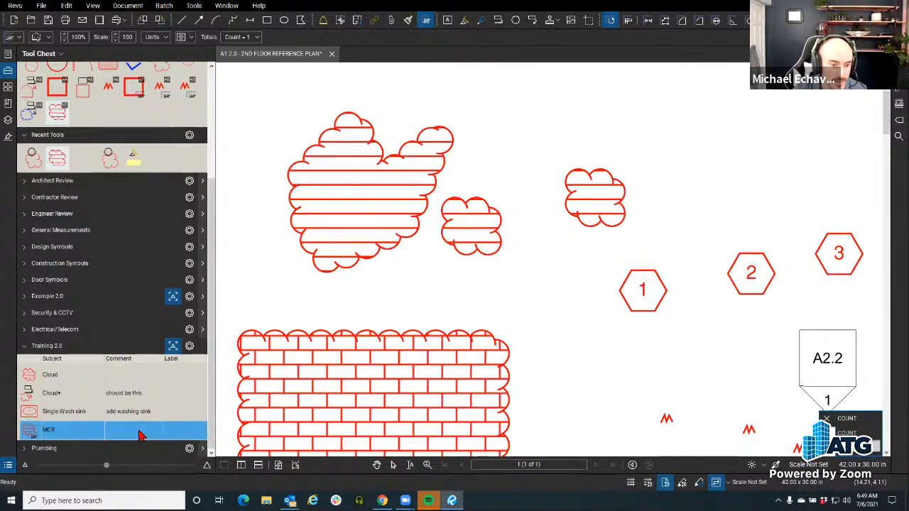
{"action": "left_click", "coordinate": [199, 432]}
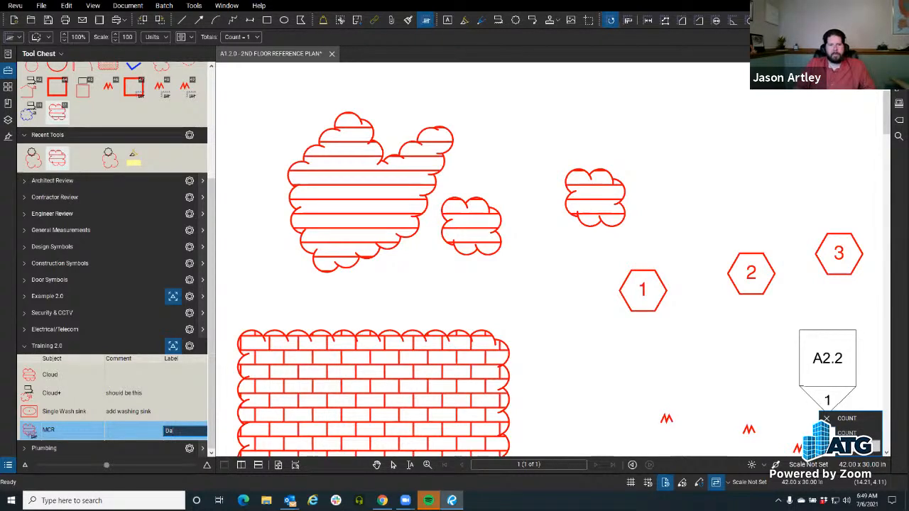
{"action": "type", "text": "rk Roa"}
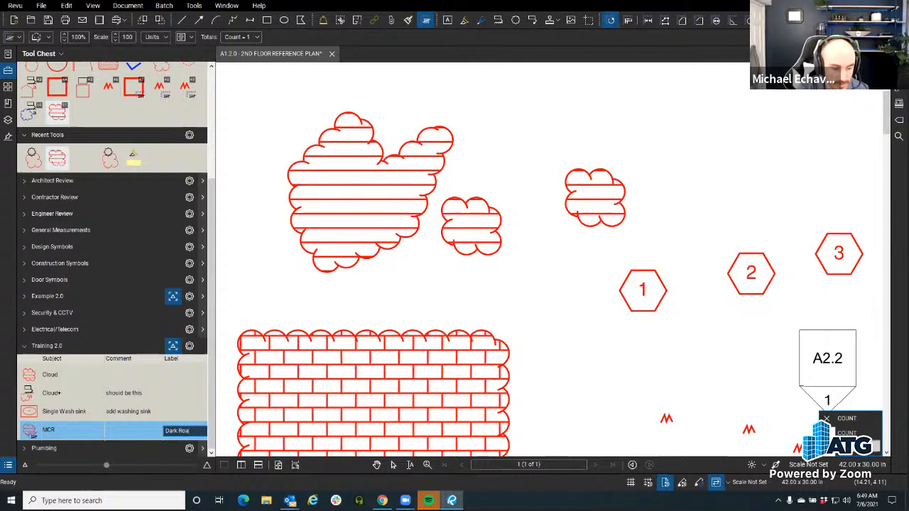
{"action": "type", "text": "st"}
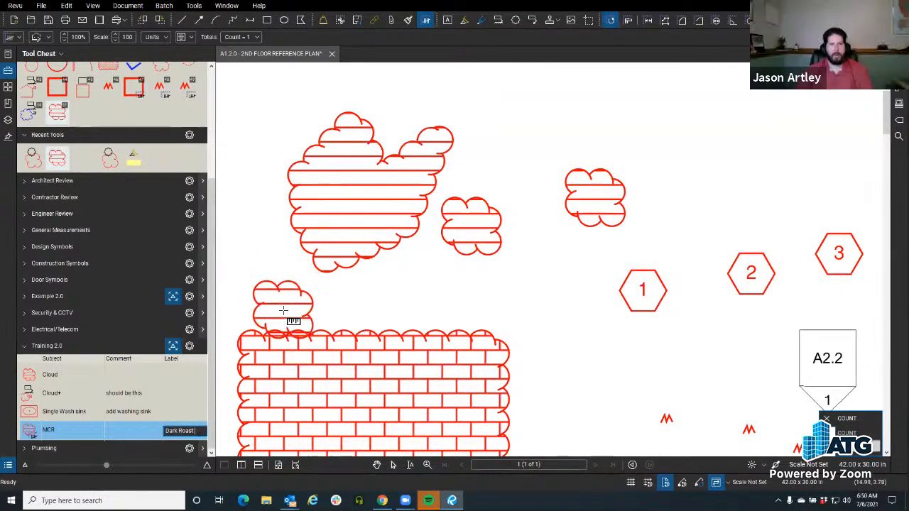
{"action": "left_click", "coordinate": [563, 315]}
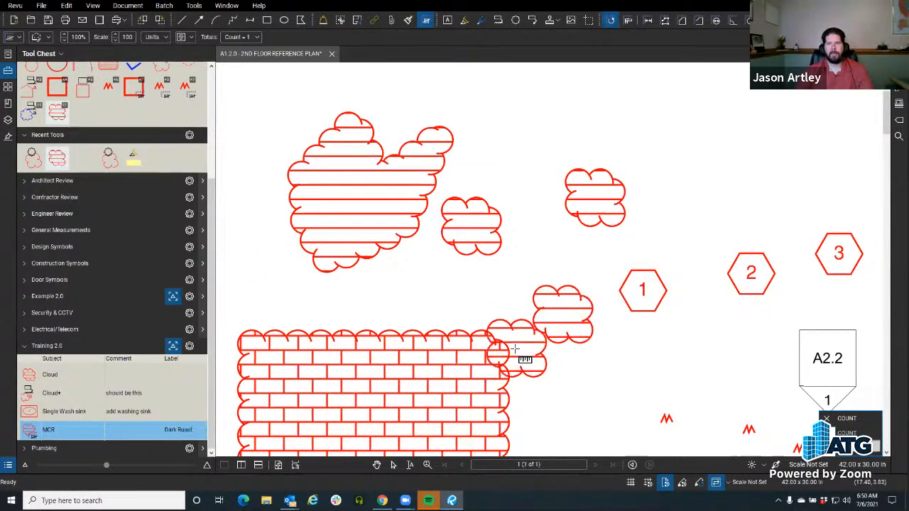
{"action": "key", "text": "Escape"}
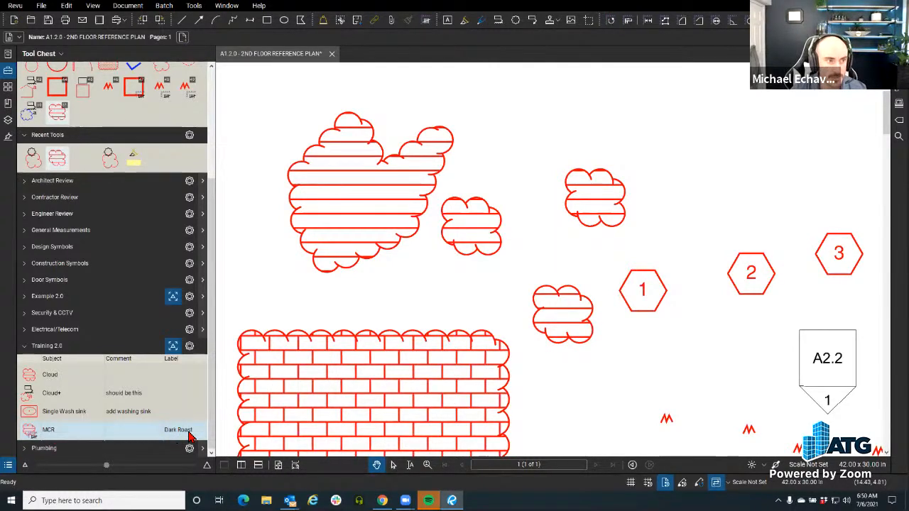
Create a duplicate of the MCR count tool labelled Light Roast and place one count just above the brick-hatched cloud.
{"action": "right_click", "coordinate": [47, 438]}
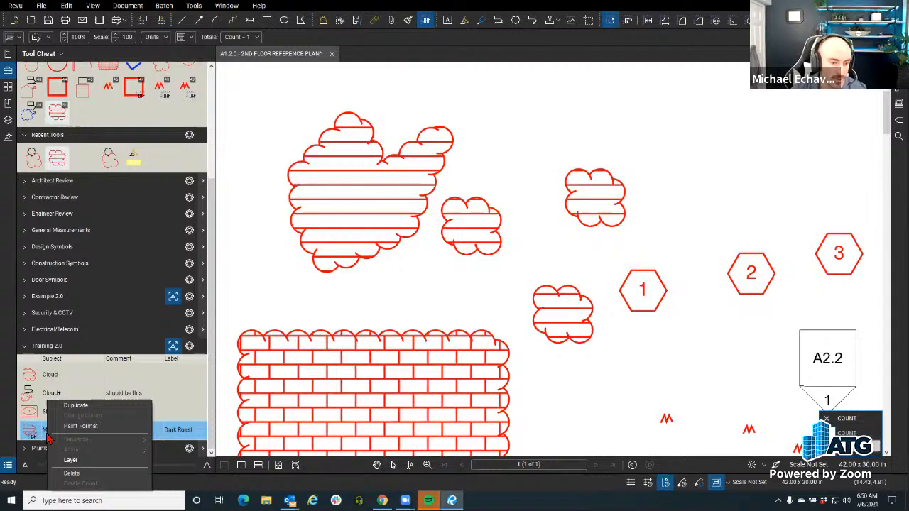
{"action": "left_click", "coordinate": [76, 405]}
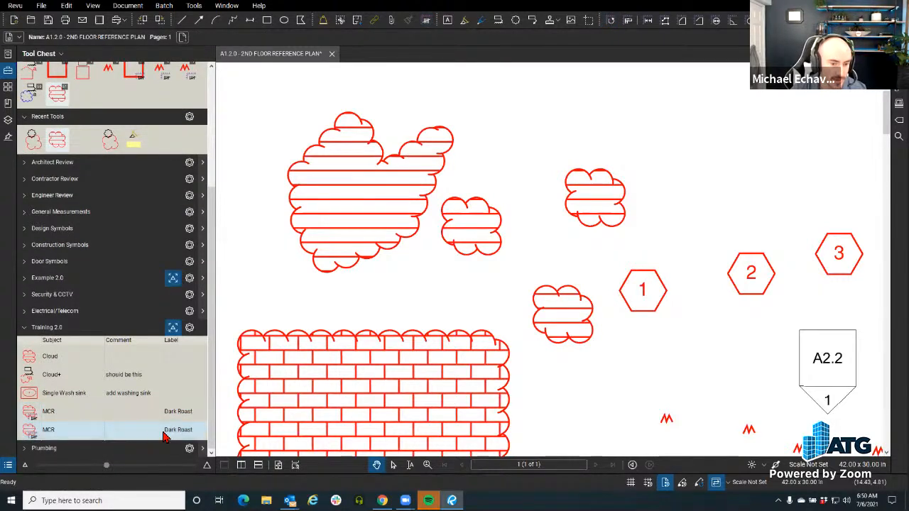
{"action": "left_click", "coordinate": [179, 431]}
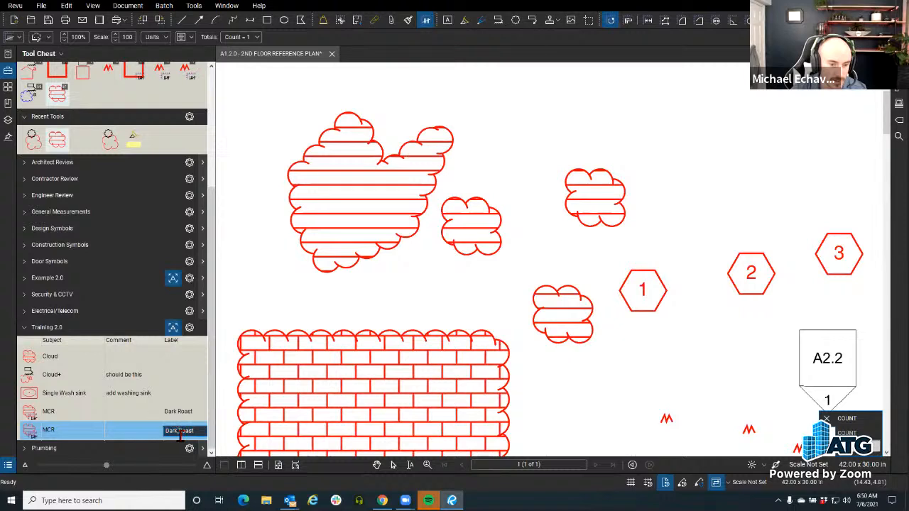
{"action": "left_click_drag", "start_coordinate": [180, 436], "coordinate": [141, 436]}
{"action": "type", "text": "Light"}
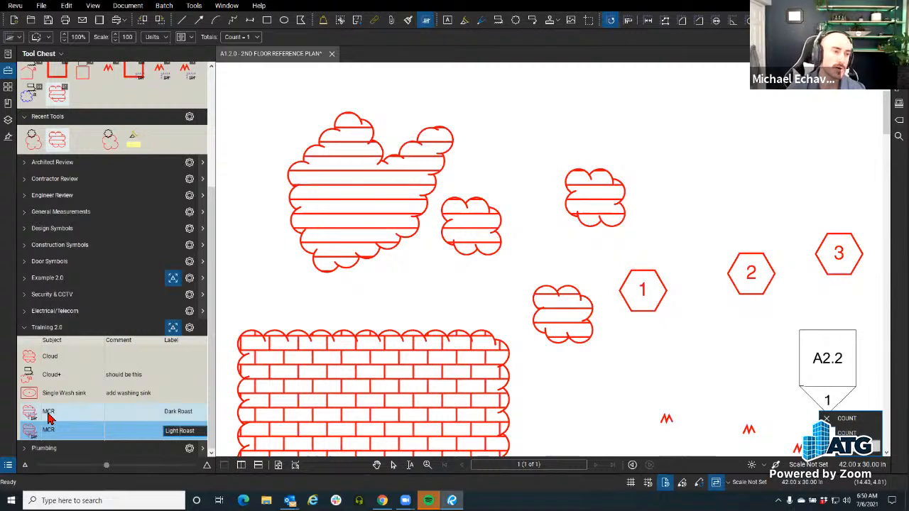
{"action": "left_click", "coordinate": [125, 424]}
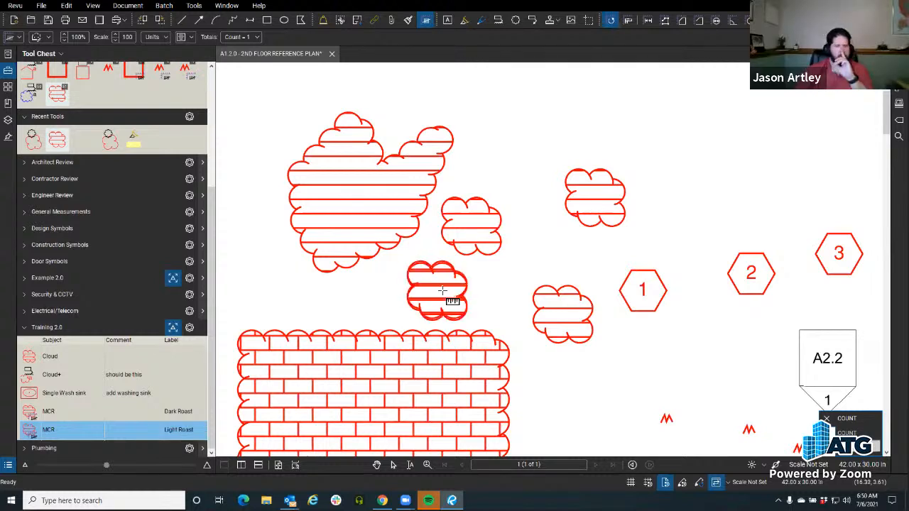
{"action": "key", "text": "Escape"}
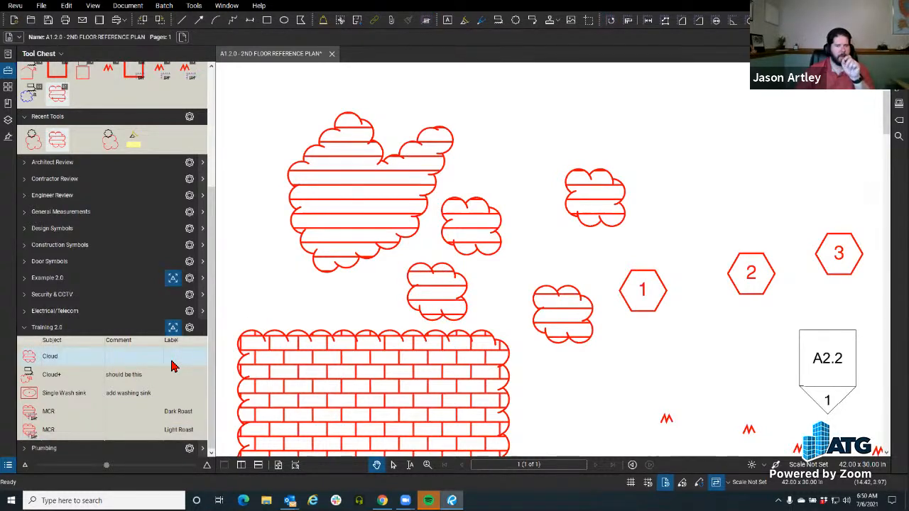
Duplicate the Light Roast MCR tool in Training 2.0 and delete the extra copy.
{"action": "right_click", "coordinate": [81, 428]}
{"action": "left_click", "coordinate": [114, 410]}
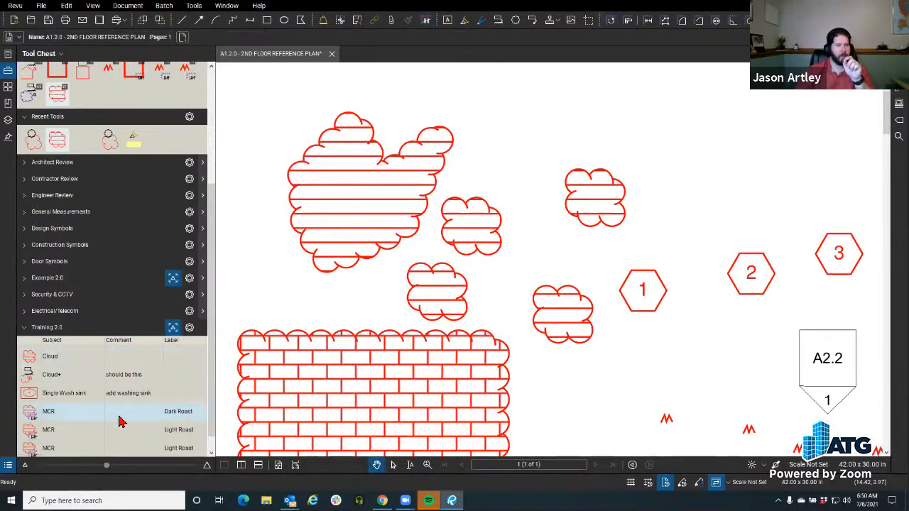
{"action": "right_click", "coordinate": [175, 449]}
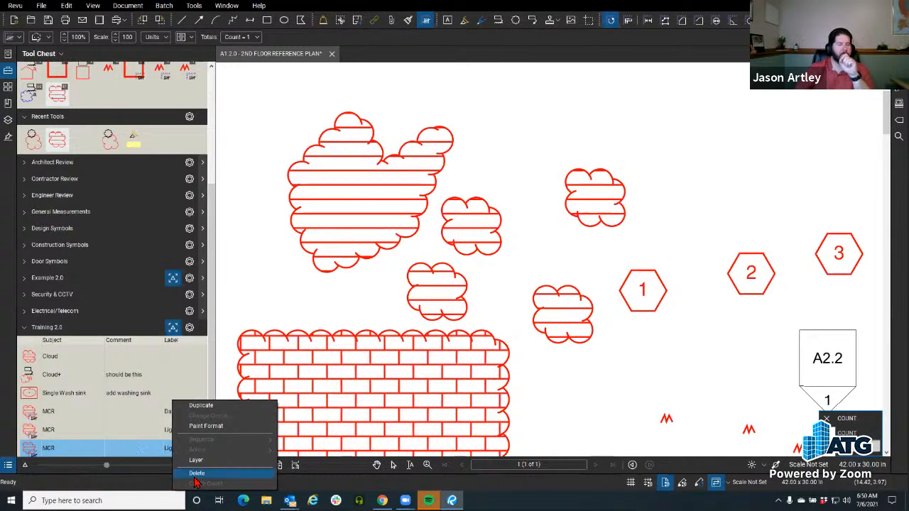
{"action": "left_click", "coordinate": [197, 474]}
Duplicate the Light Roast MCR tool in Training 2.0 and label the copy Medium Roast.
{"action": "right_click", "coordinate": [77, 434]}
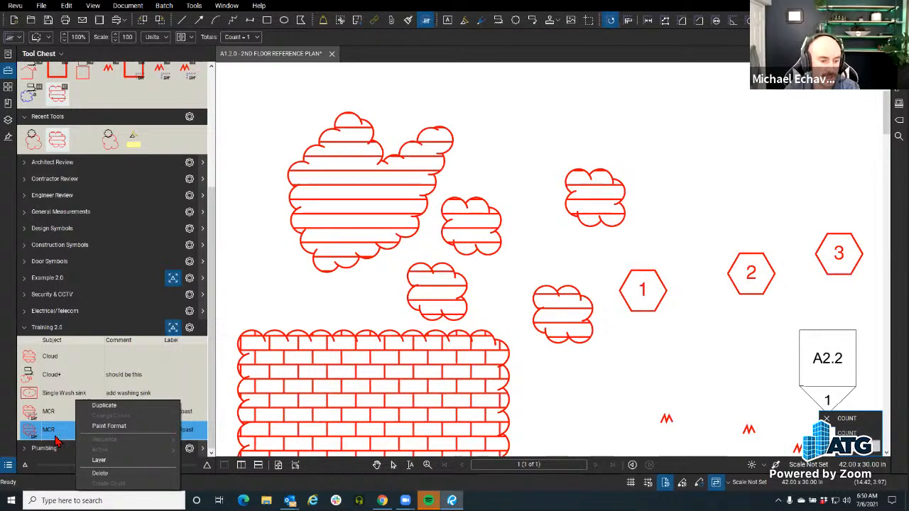
{"action": "left_click", "coordinate": [104, 407]}
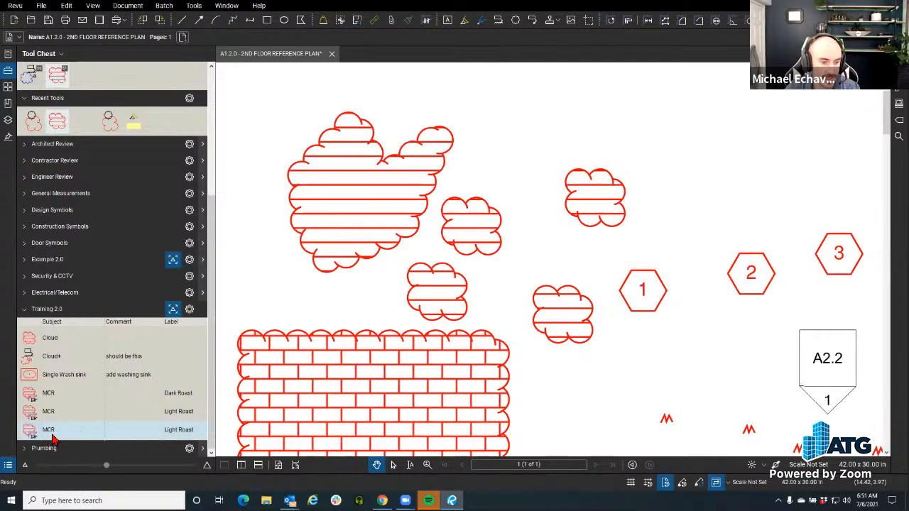
{"action": "double_click", "coordinate": [180, 434]}
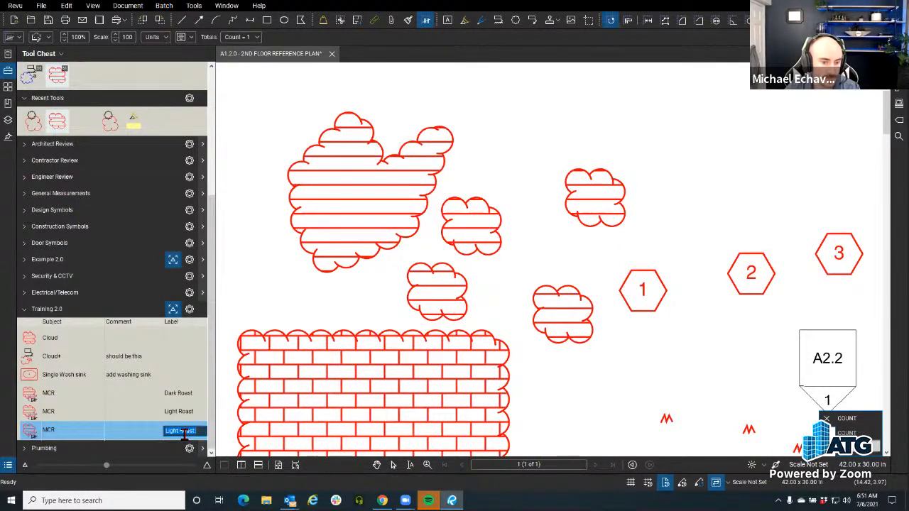
{"action": "left_click_drag", "start_coordinate": [180, 434], "coordinate": [106, 433]}
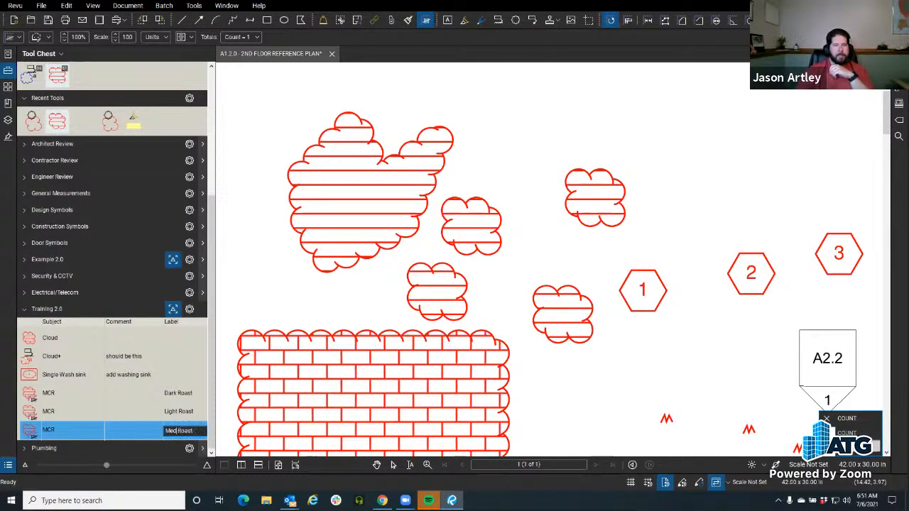
{"action": "type", "text": "Medium"}
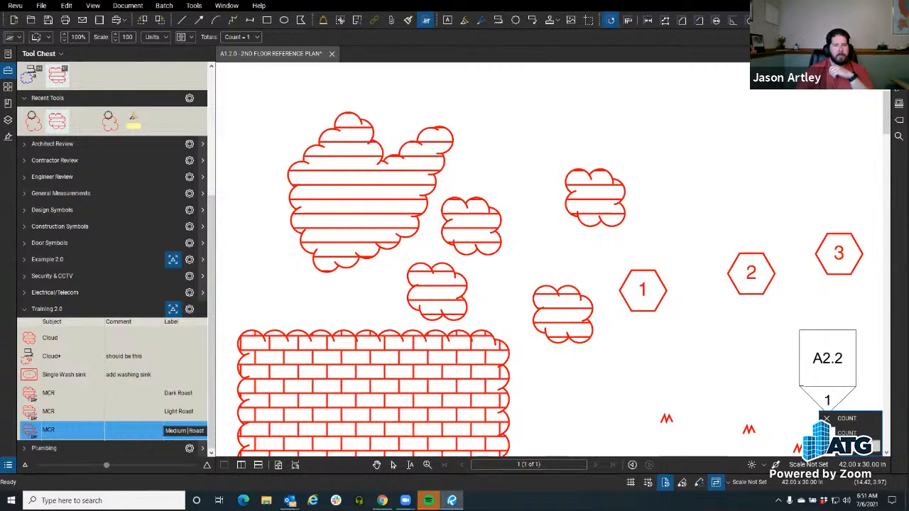
Activate the Medium Roast MCR count tool and examine its subject and label in the count measurement properties.
{"action": "right_click", "coordinate": [68, 440]}
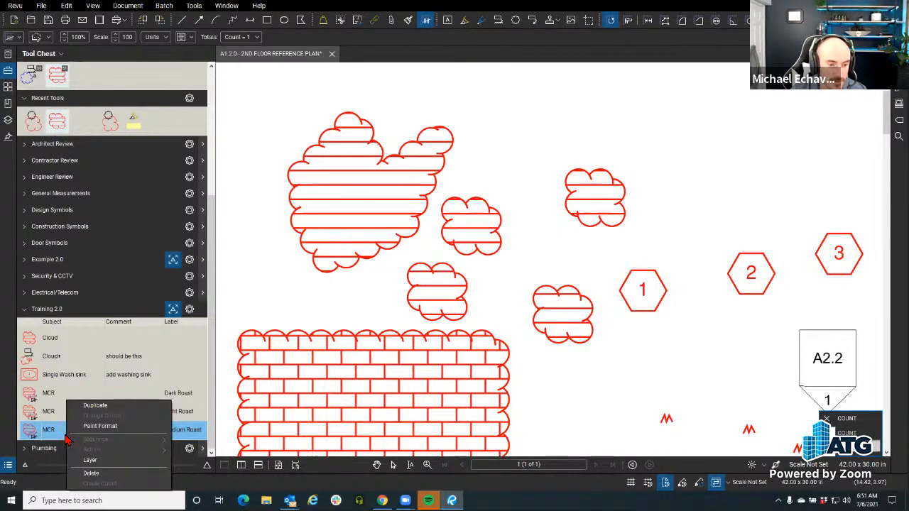
{"action": "left_click", "coordinate": [53, 432]}
{"action": "left_click", "coordinate": [51, 431]}
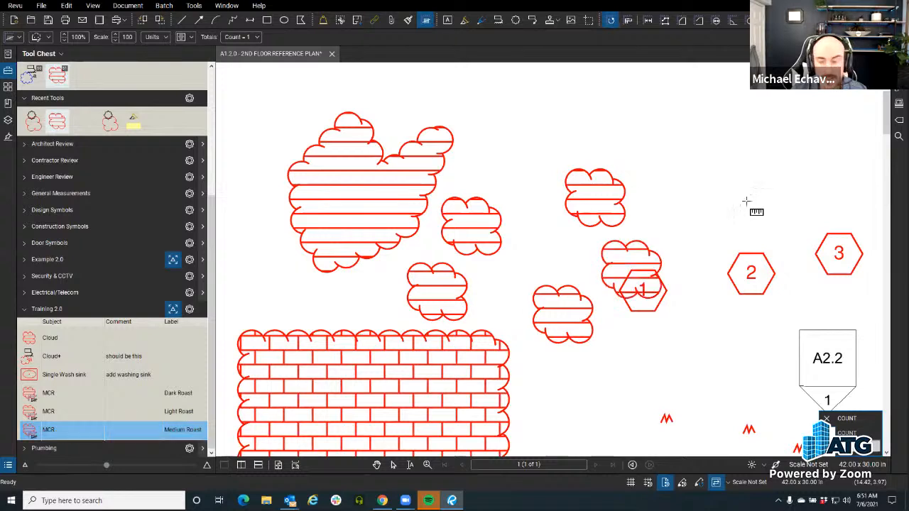
{"action": "left_click", "coordinate": [595, 198]}
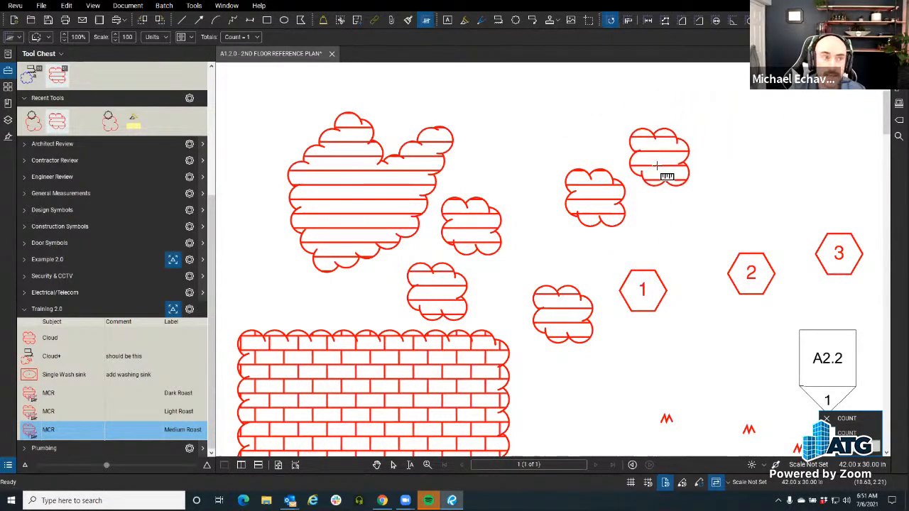
{"action": "left_click", "coordinate": [648, 165]}
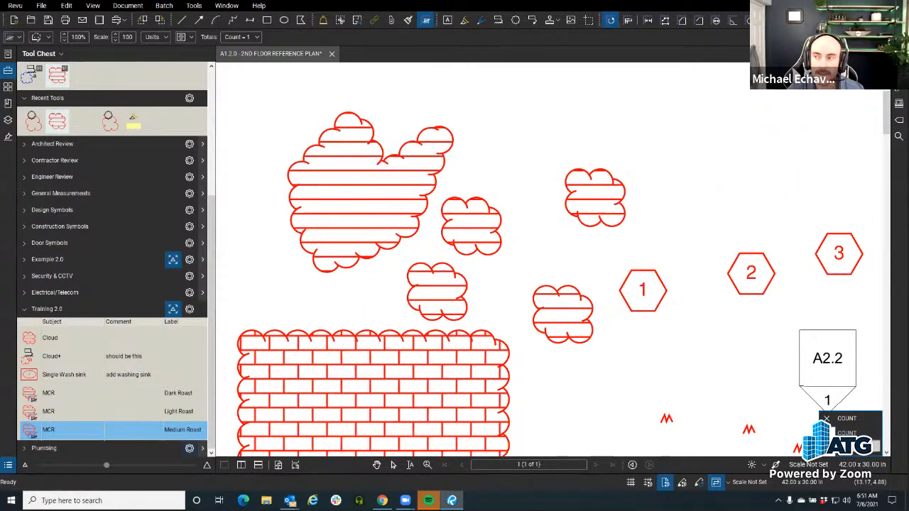
{"action": "left_click", "coordinate": [899, 54]}
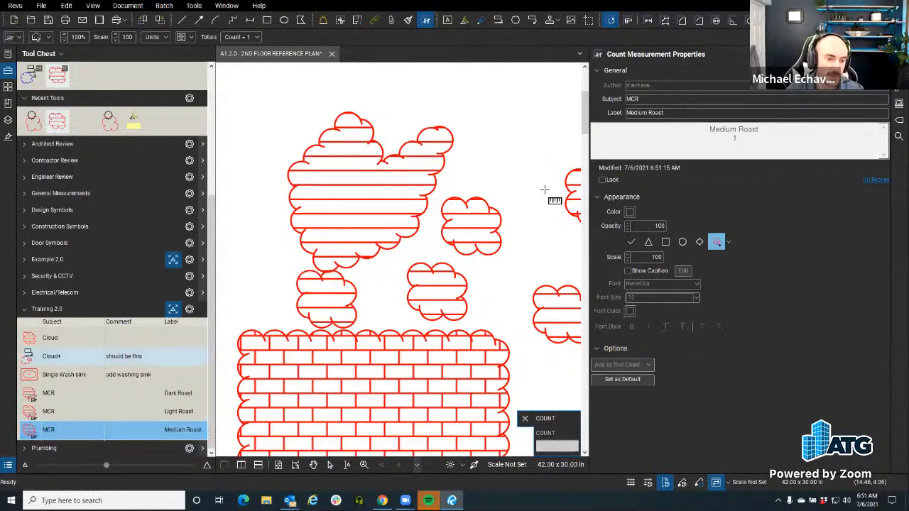
{"action": "left_click", "coordinate": [899, 54]}
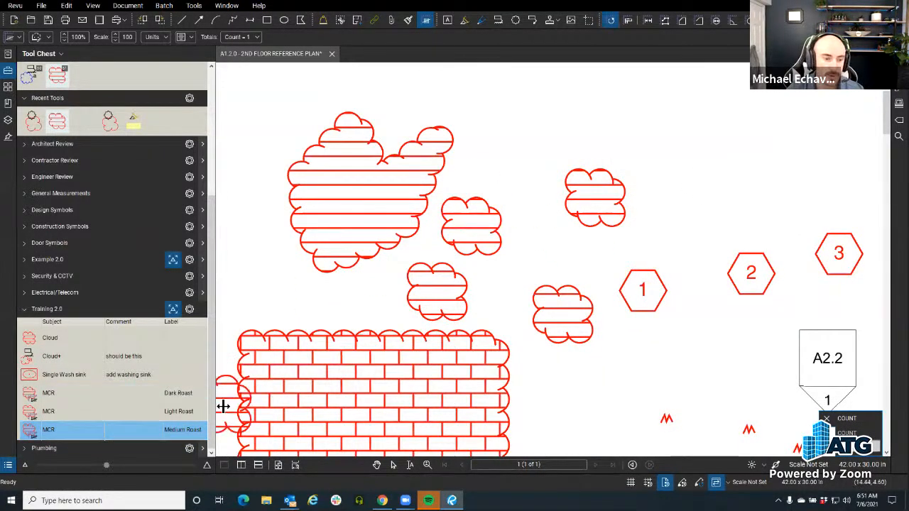
Change the color of the Single Wash sink tool in Training 2.0 from red to yellow.
{"action": "left_click", "coordinate": [98, 374]}
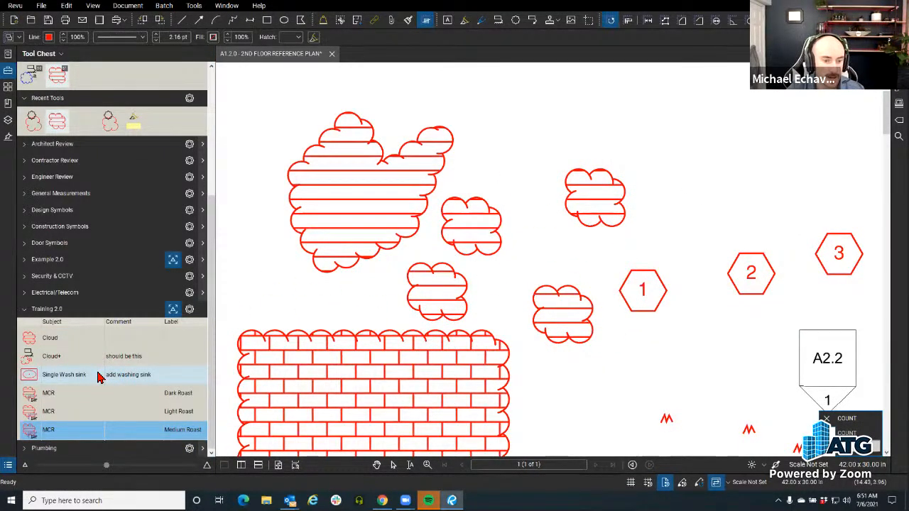
{"action": "right_click", "coordinate": [98, 373]}
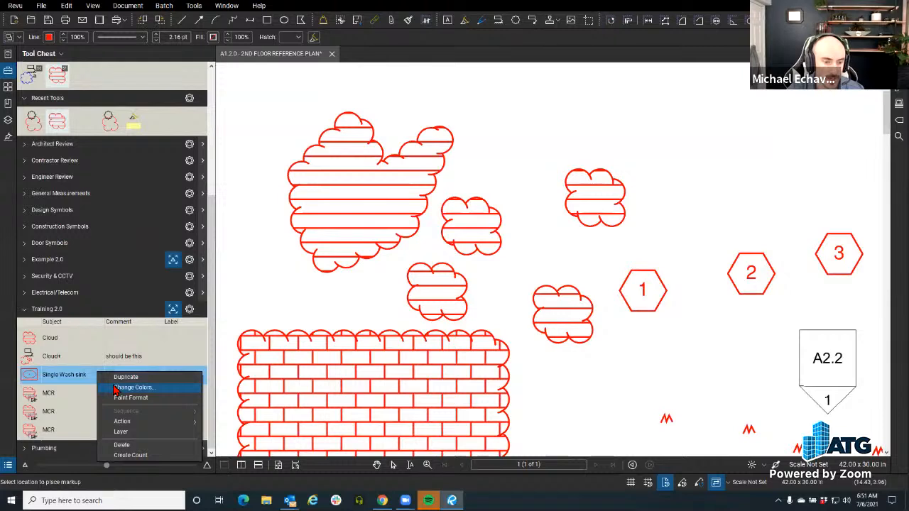
{"action": "left_click", "coordinate": [116, 388]}
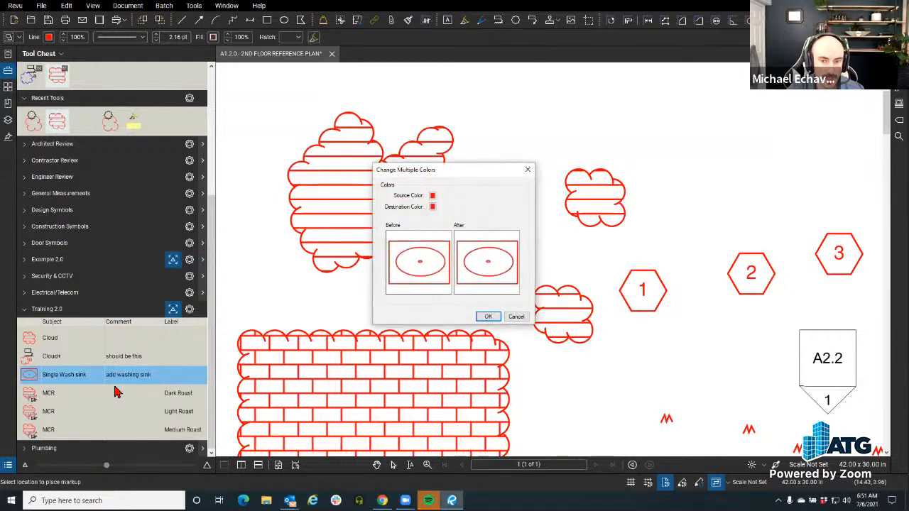
{"action": "left_click", "coordinate": [433, 206]}
{"action": "left_click", "coordinate": [462, 253]}
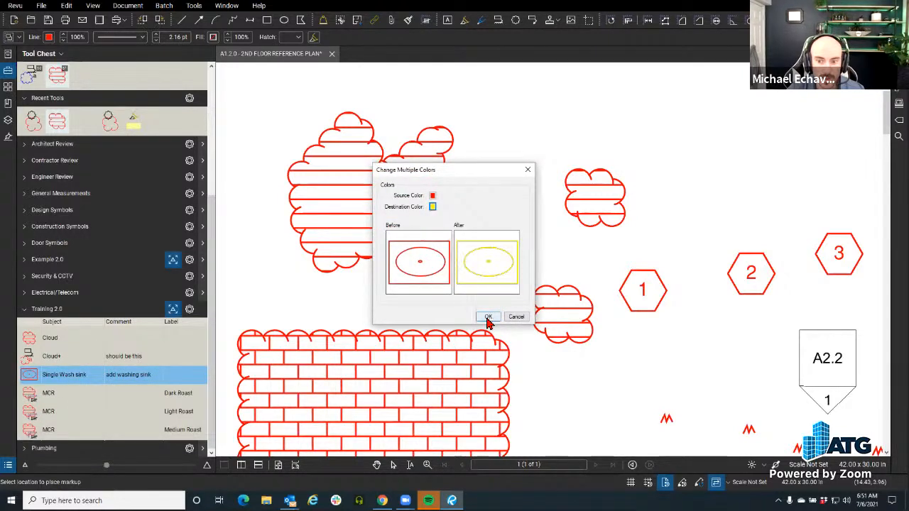
{"action": "left_click", "coordinate": [488, 317]}
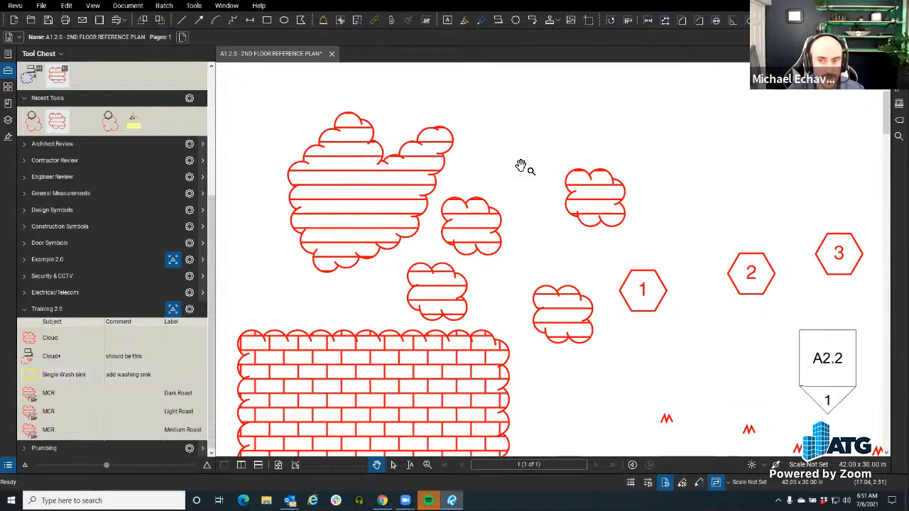
Place the Single Wash sink on the plan above the clouds, applying the preset scale 1/16" = 1'-0" to the current page.
{"action": "left_click", "coordinate": [73, 375]}
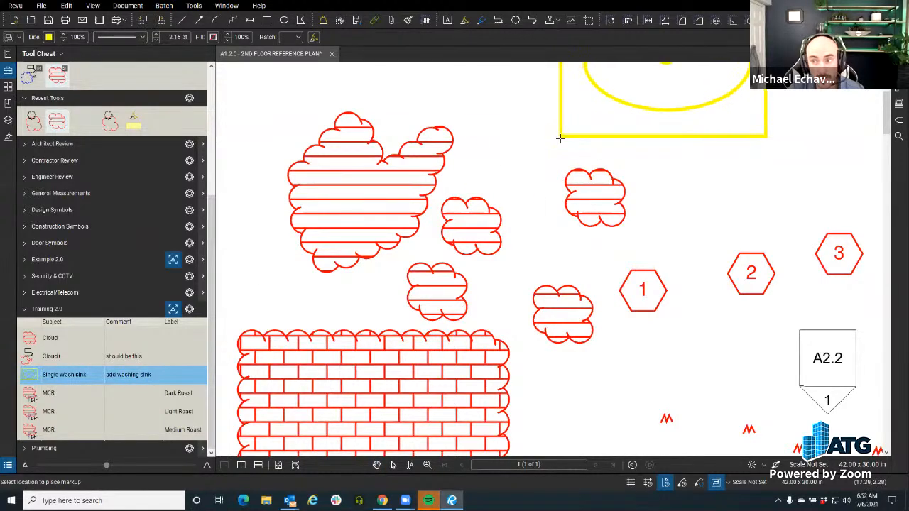
{"action": "left_click", "coordinate": [560, 139]}
{"action": "left_click", "coordinate": [538, 300]}
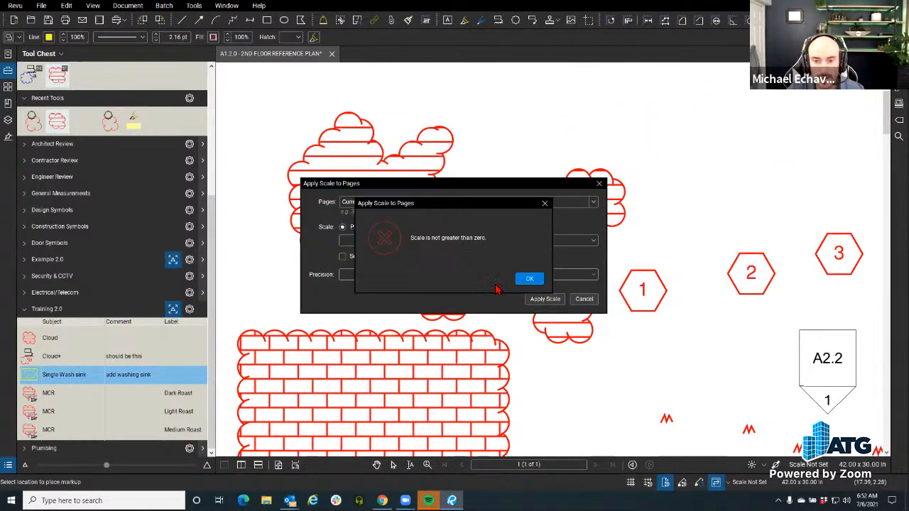
{"action": "left_click", "coordinate": [523, 277]}
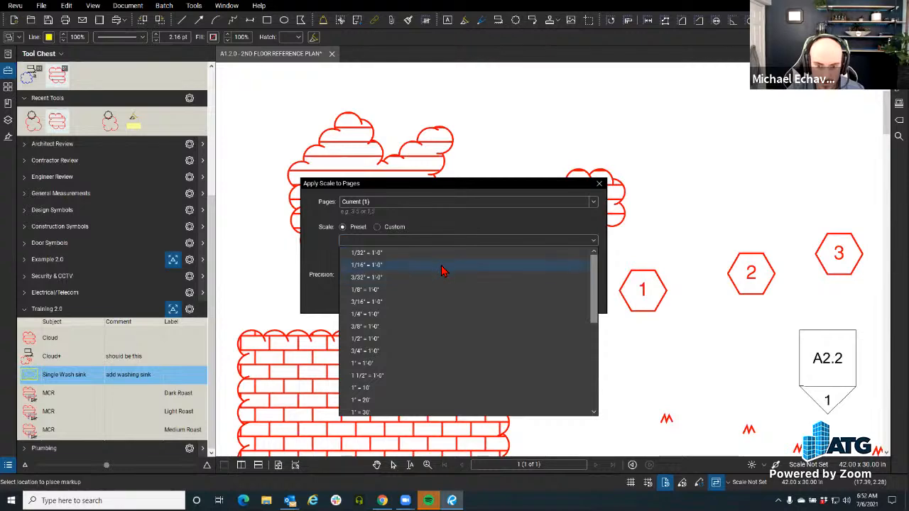
{"action": "left_click", "coordinate": [445, 264]}
{"action": "left_click", "coordinate": [422, 298]}
{"action": "left_click_drag", "start_coordinate": [596, 190], "coordinate": [465, 302]}
{"action": "scroll", "coordinate": [444, 252], "scroll_direction": "up", "scroll_amount": 6}
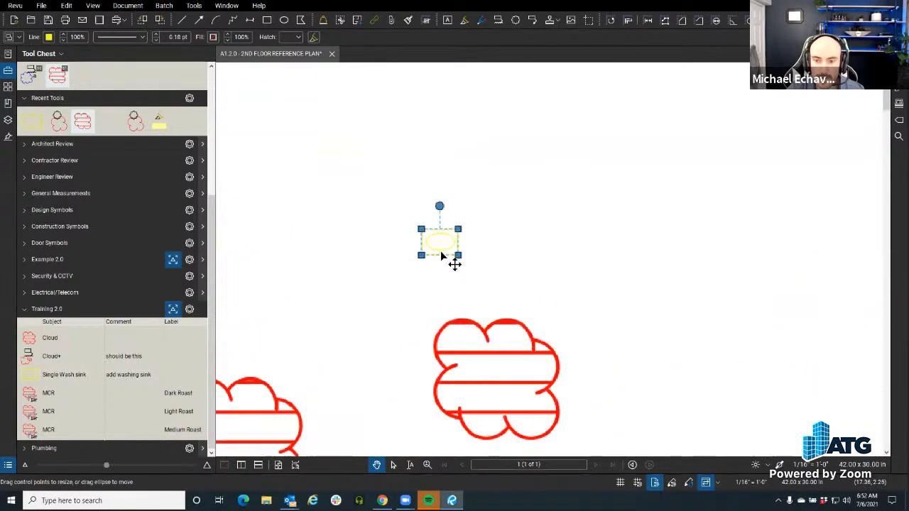
{"action": "key", "text": "Escape"}
Try to recolor the placed wash sink using black as the source color and magenta as the destination color.
{"action": "left_click", "coordinate": [441, 241]}
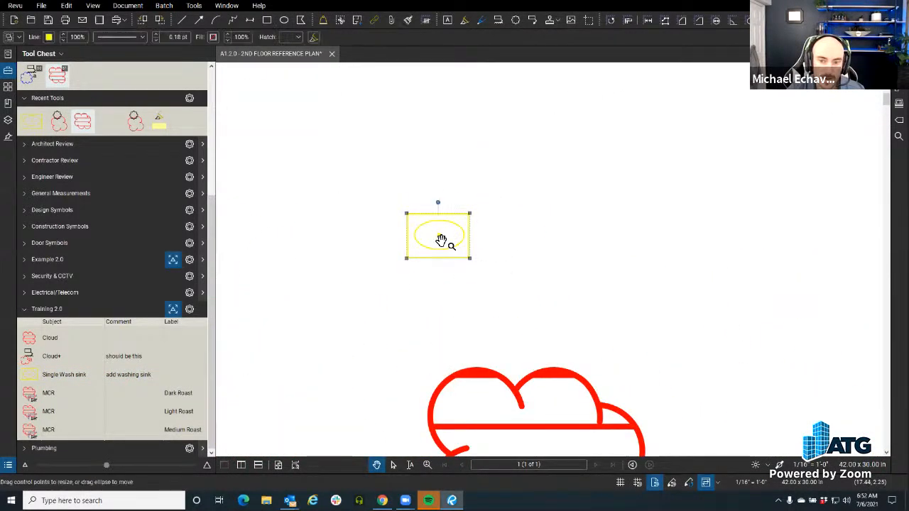
{"action": "right_click", "coordinate": [434, 251]}
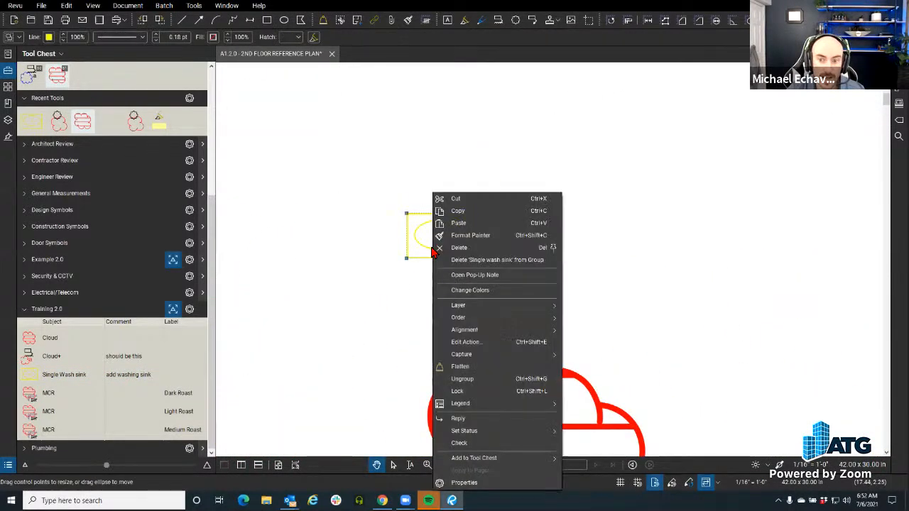
{"action": "left_click", "coordinate": [459, 290]}
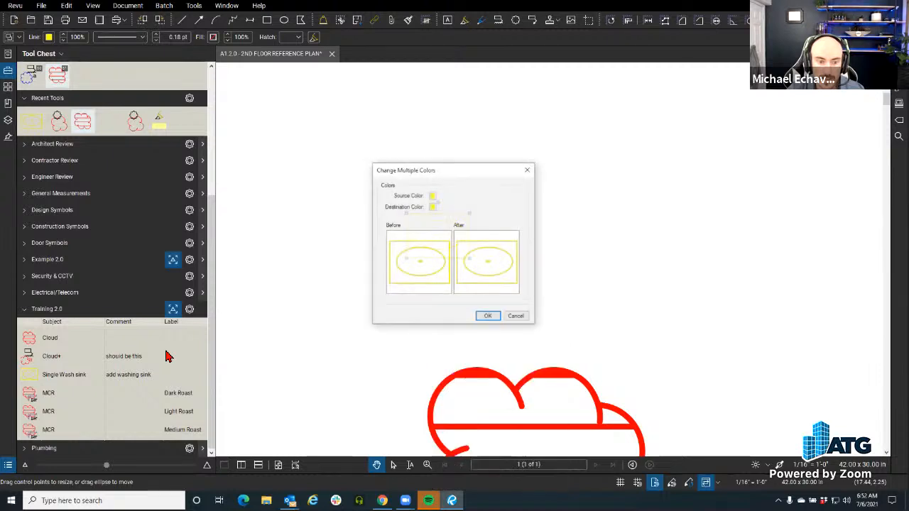
{"action": "left_click", "coordinate": [432, 196]}
{"action": "left_click", "coordinate": [458, 214]}
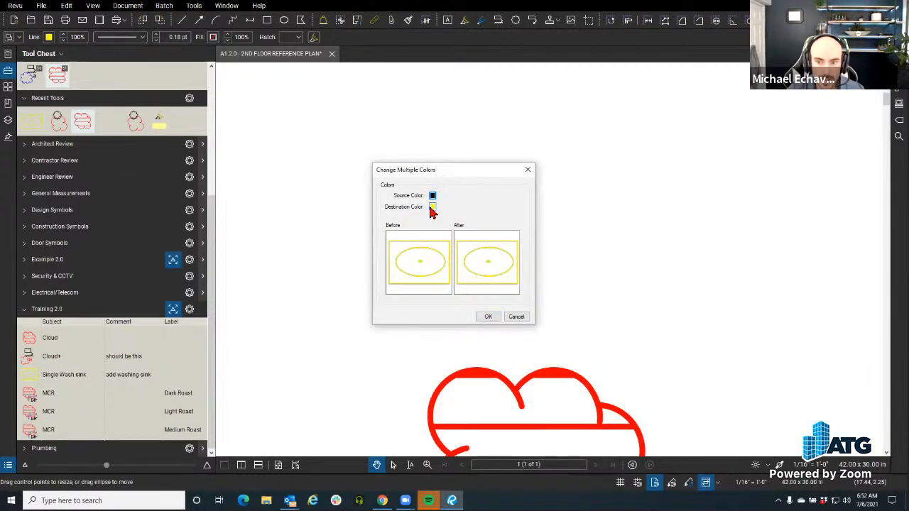
{"action": "left_click", "coordinate": [432, 207]}
{"action": "left_click", "coordinate": [438, 258]}
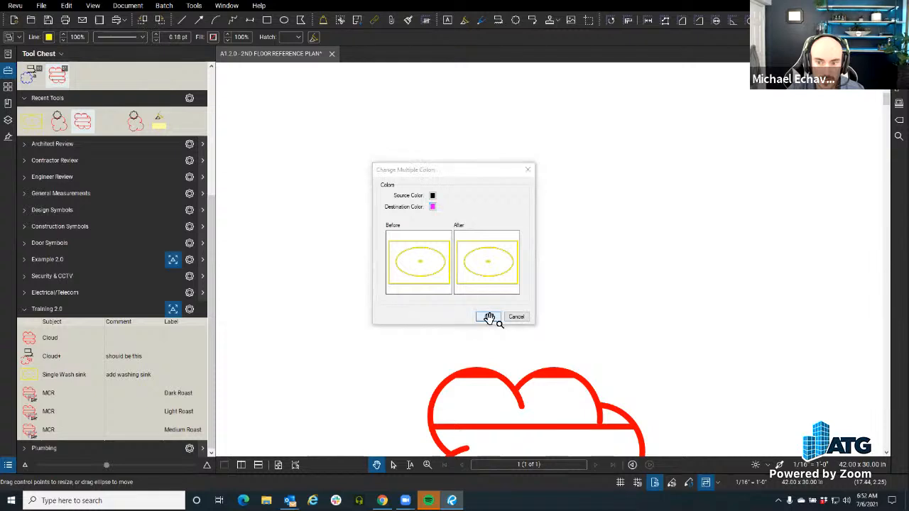
{"action": "left_click", "coordinate": [488, 317]}
Recolor the placed wash sink from yellow to magenta using Change Colors.
{"action": "right_click", "coordinate": [434, 245]}
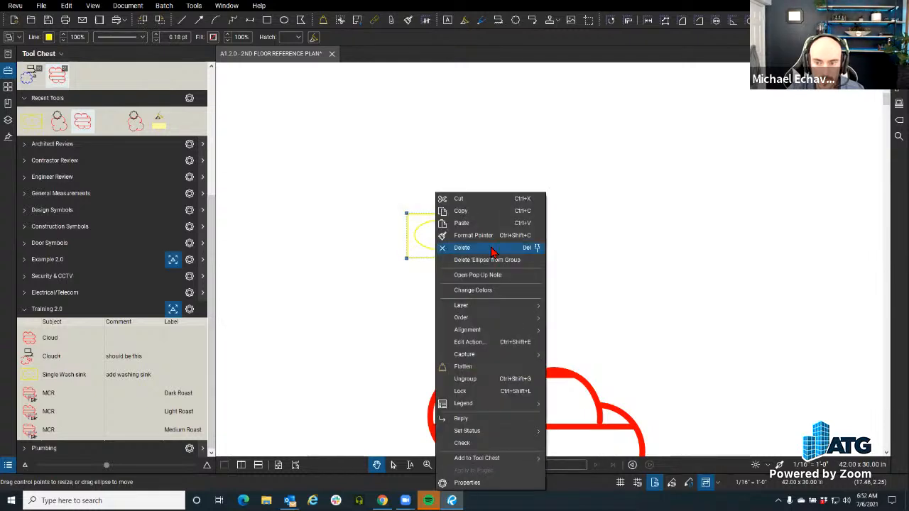
{"action": "left_click", "coordinate": [481, 291]}
{"action": "left_click", "coordinate": [433, 206]}
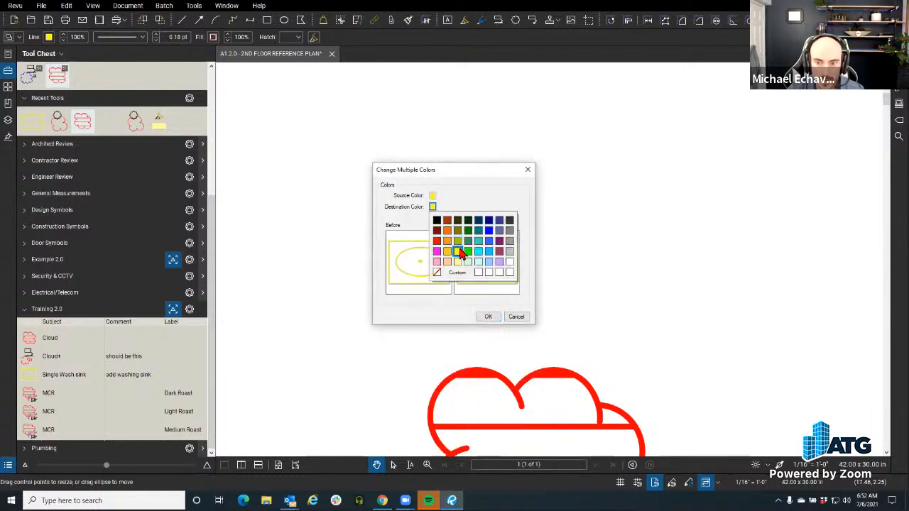
{"action": "left_click", "coordinate": [436, 251]}
{"action": "left_click", "coordinate": [488, 317]}
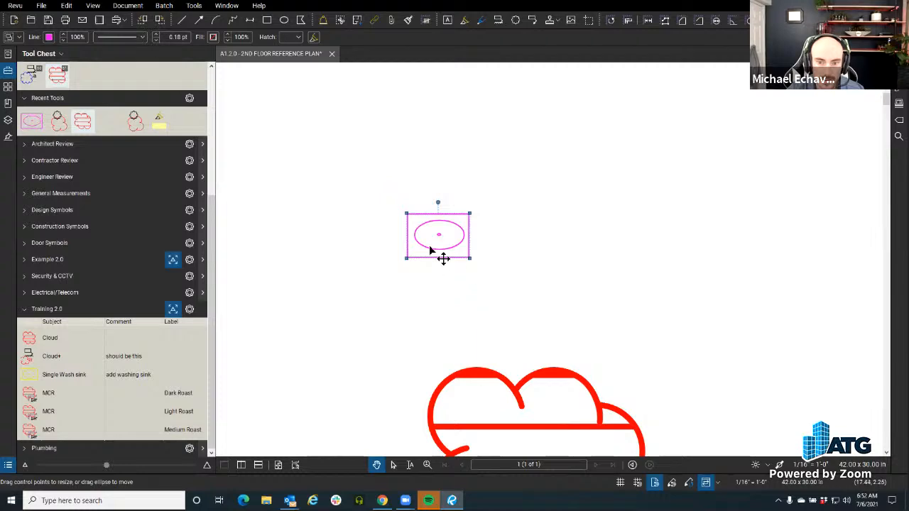
{"action": "left_click", "coordinate": [32, 379]}
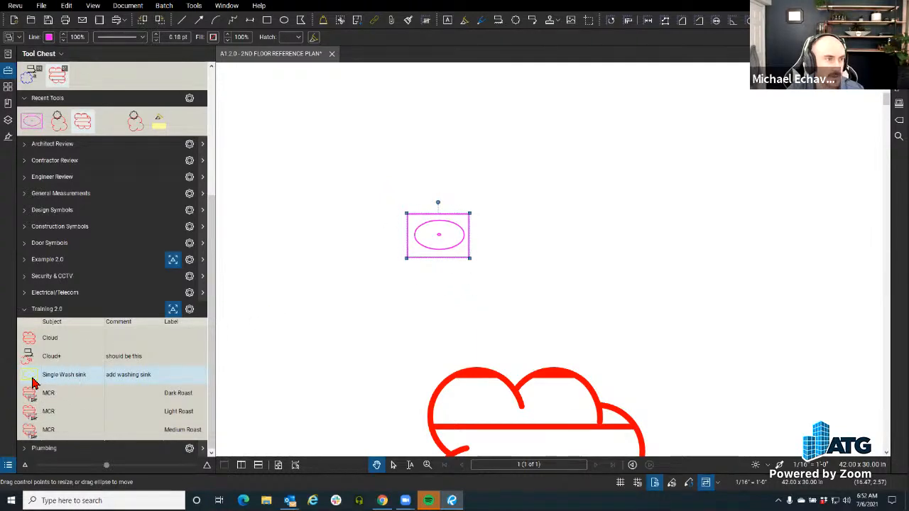
{"action": "left_click", "coordinate": [417, 299]}
Examine the recolored sink's size on the plan relative to the nearby clouds and numbered hexagon markups.
{"action": "scroll", "coordinate": [419, 304], "scroll_direction": "down", "scroll_amount": 5}
{"action": "scroll", "coordinate": [440, 235], "scroll_direction": "down", "scroll_amount": 2}
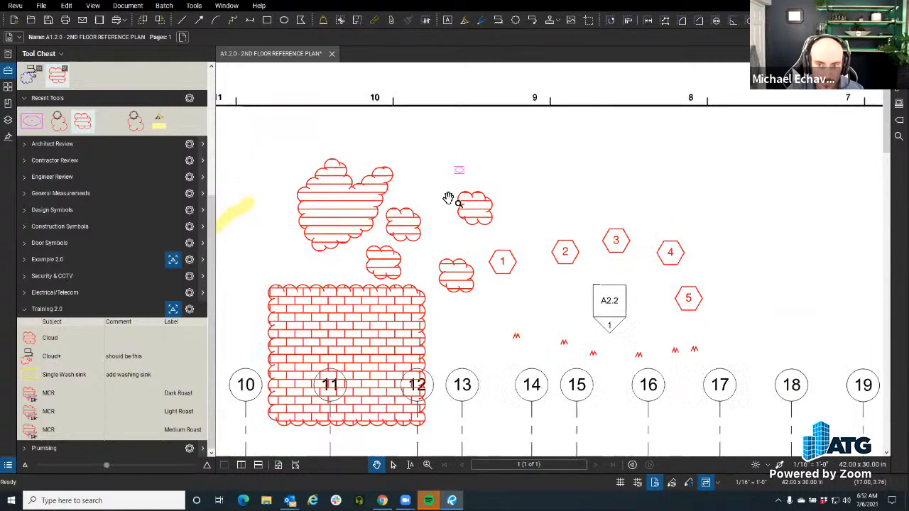
{"action": "scroll", "coordinate": [471, 152], "scroll_direction": "up", "scroll_amount": 3}
{"action": "left_click", "coordinate": [471, 152]}
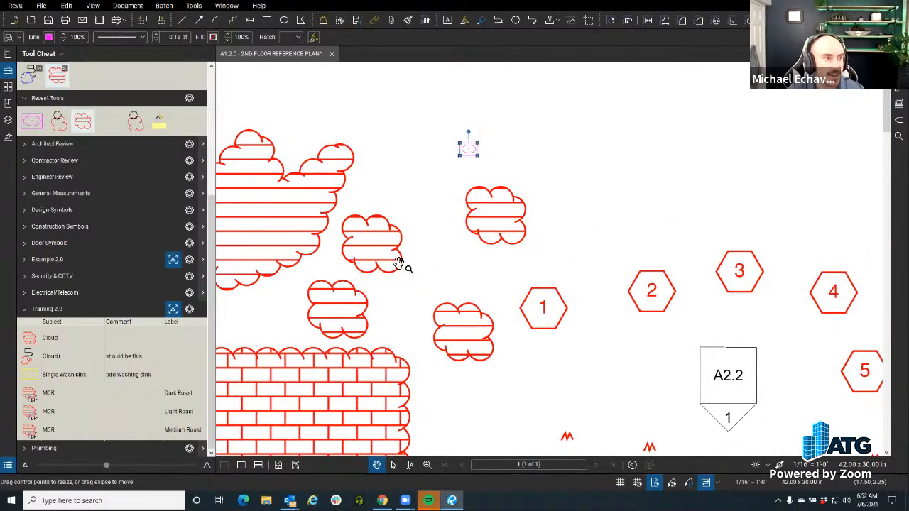
{"action": "left_click", "coordinate": [172, 309]}
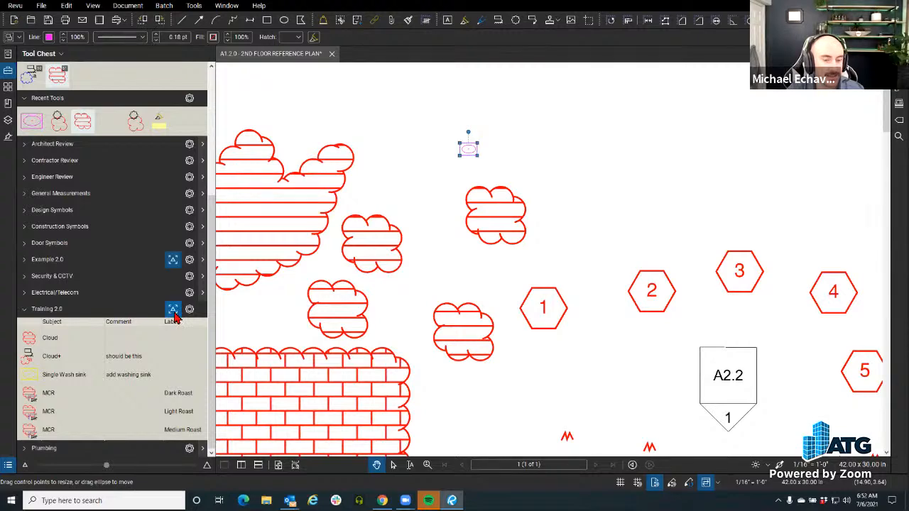
{"action": "scroll", "coordinate": [532, 325], "scroll_direction": "down", "scroll_amount": 5}
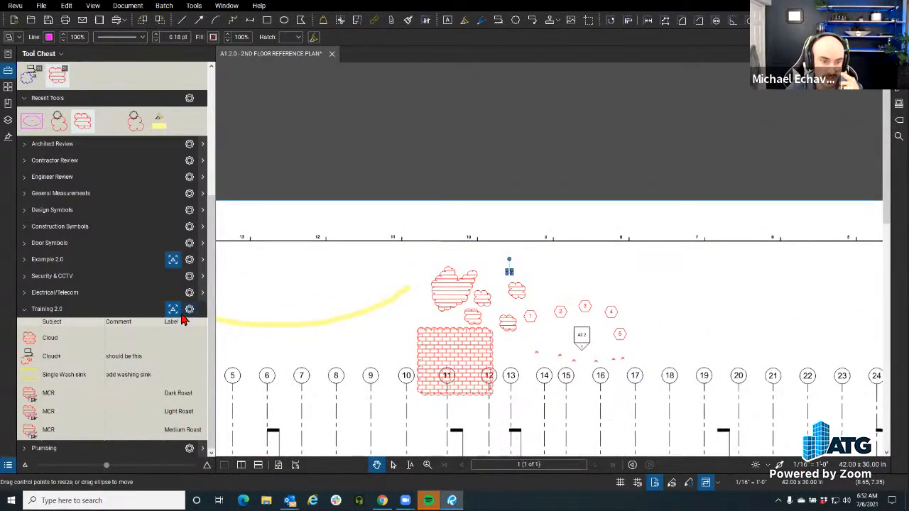
{"action": "scroll", "coordinate": [507, 264], "scroll_direction": "up", "scroll_amount": 8}
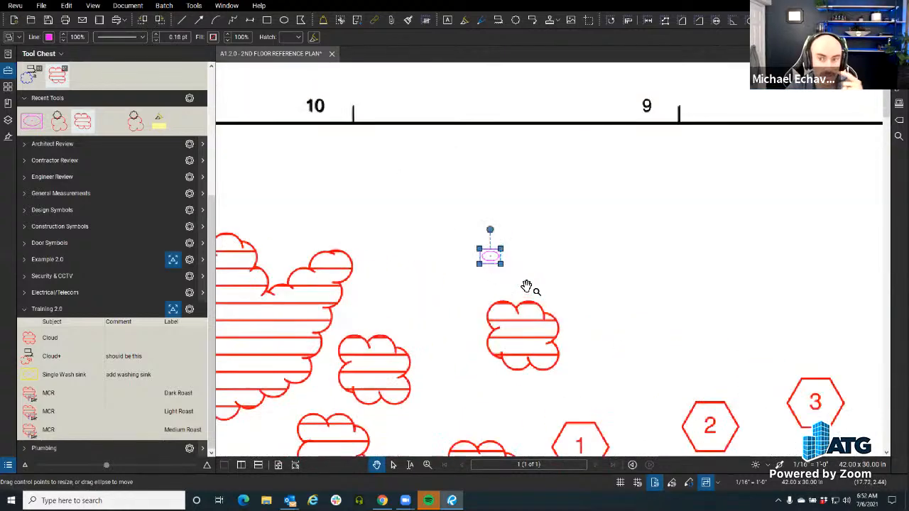
{"action": "left_click", "coordinate": [507, 279]}
{"action": "scroll", "coordinate": [506, 279], "scroll_direction": "up", "scroll_amount": 3}
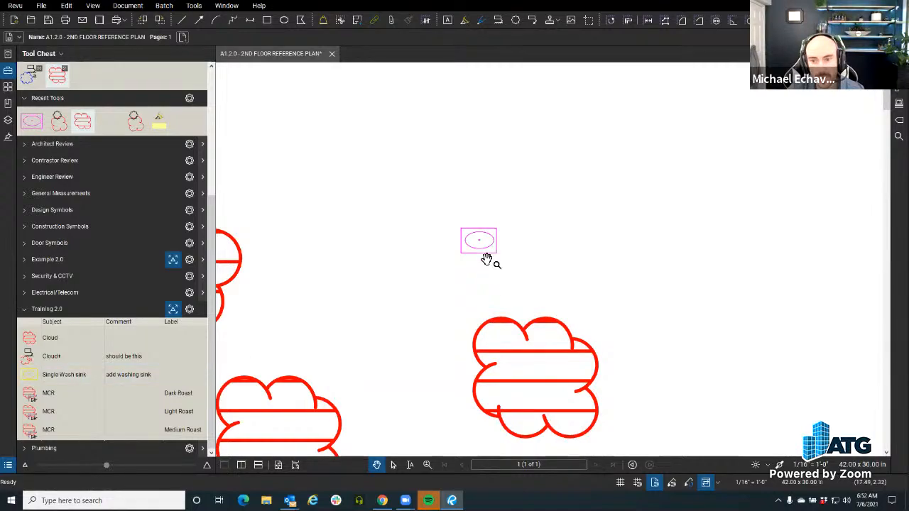
Place two Dark Roast MCR counts on the floor plan, between the ELEV 3 stairs and the concession.
{"action": "scroll", "coordinate": [460, 316], "scroll_direction": "down", "scroll_amount": 5}
{"action": "left_click_drag", "start_coordinate": [440, 303], "coordinate": [442, 209]}
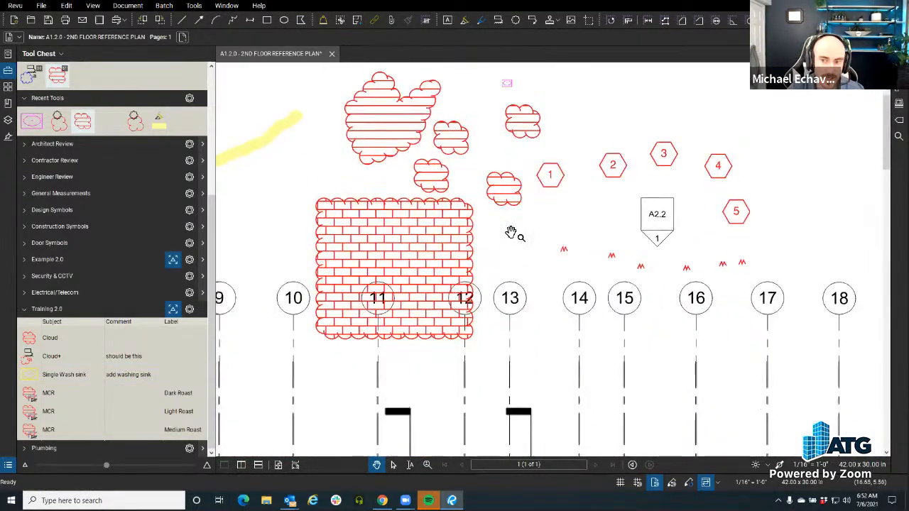
{"action": "scroll", "coordinate": [514, 234], "scroll_direction": "up", "scroll_amount": 3}
{"action": "left_click_drag", "start_coordinate": [491, 250], "coordinate": [563, 234]}
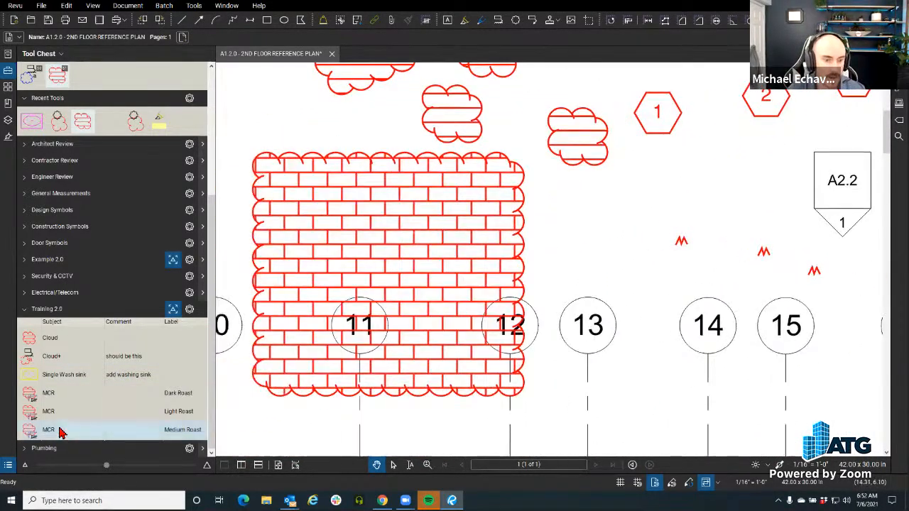
{"action": "left_click", "coordinate": [69, 393]}
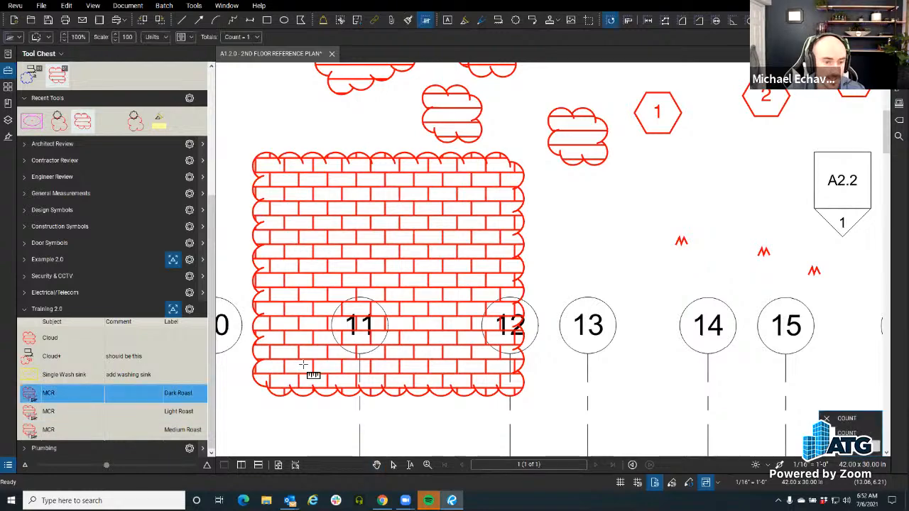
{"action": "scroll", "coordinate": [507, 278], "scroll_direction": "down", "scroll_amount": 3}
{"action": "scroll", "coordinate": [367, 239], "scroll_direction": "up", "scroll_amount": 3}
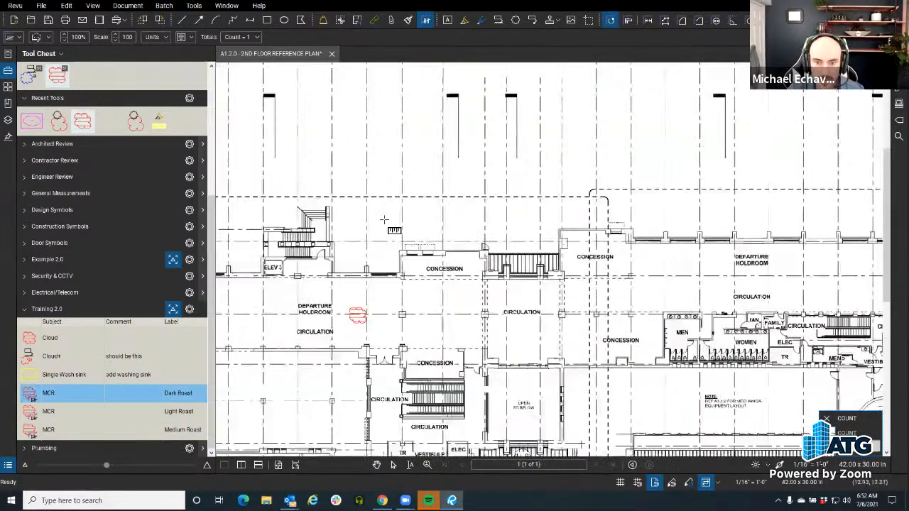
Place two Light Roast counts, one Dark Roast and one Medium Roast MCR count around the concession and circulation areas.
{"action": "left_click", "coordinate": [69, 412]}
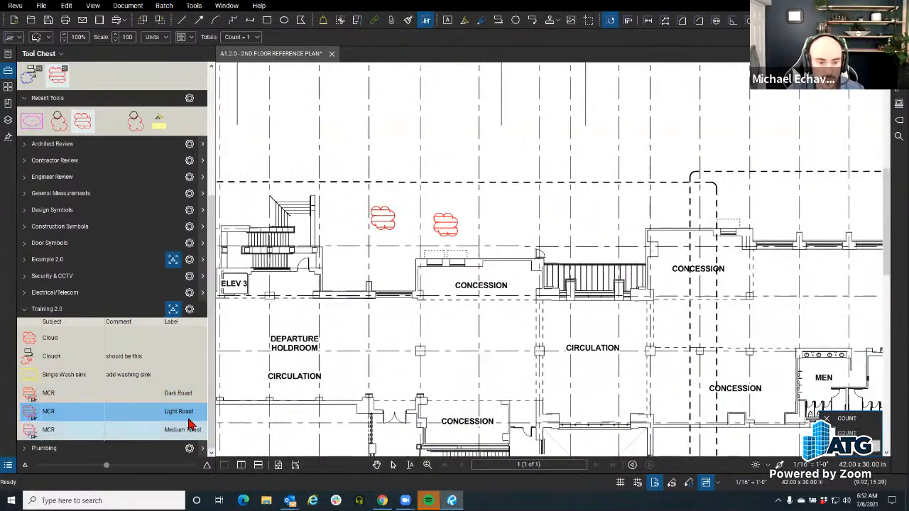
{"action": "left_click", "coordinate": [499, 225]}
{"action": "left_click", "coordinate": [414, 178]}
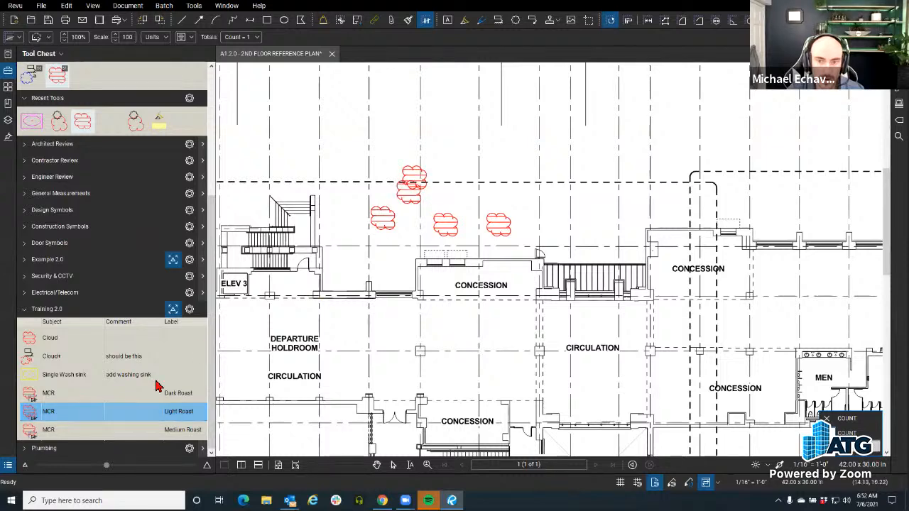
{"action": "left_click", "coordinate": [137, 395]}
{"action": "left_click", "coordinate": [552, 143]}
{"action": "left_click", "coordinate": [158, 435]}
{"action": "left_click", "coordinate": [567, 299]}
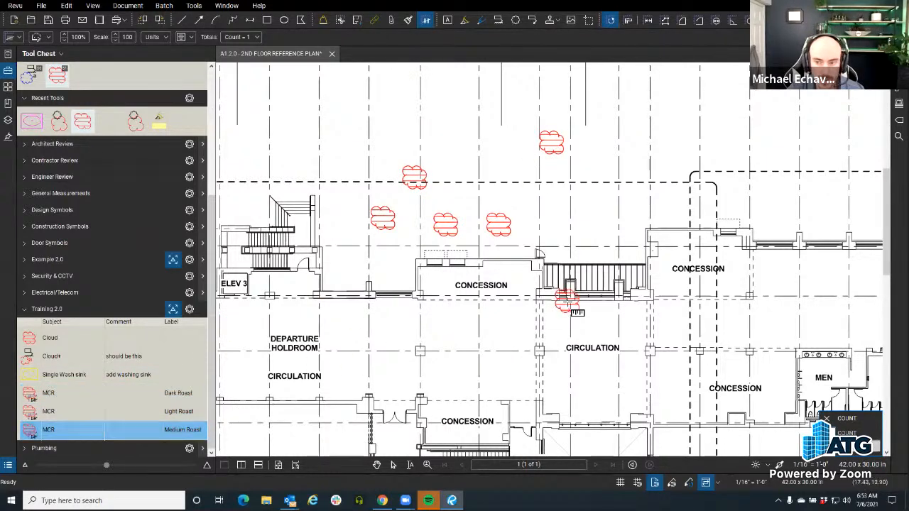
{"action": "key", "text": "Escape"}
Create a new legend from the Training 2.0 tool set and place it above grid bubbles 24 to 29.
{"action": "left_click", "coordinate": [191, 310]}
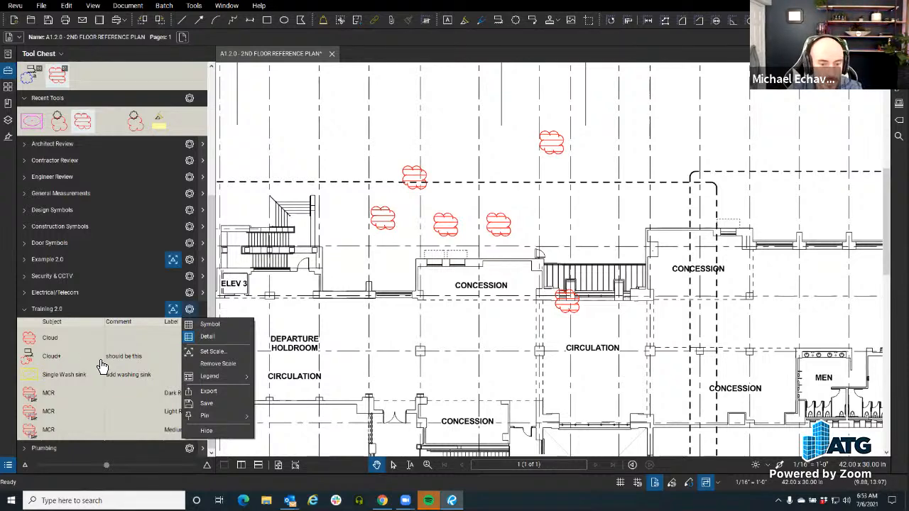
{"action": "mouse_move", "coordinate": [199, 381]}
{"action": "left_click", "coordinate": [290, 399]}
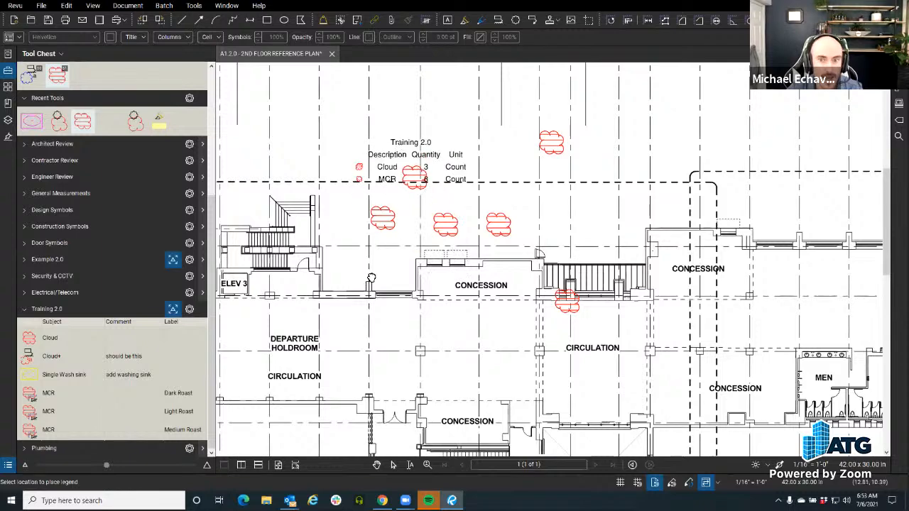
{"action": "scroll", "coordinate": [359, 191], "scroll_direction": "down", "scroll_amount": 4}
{"action": "scroll", "coordinate": [364, 243], "scroll_direction": "down", "scroll_amount": 2}
{"action": "scroll", "coordinate": [515, 240], "scroll_direction": "up", "scroll_amount": 5}
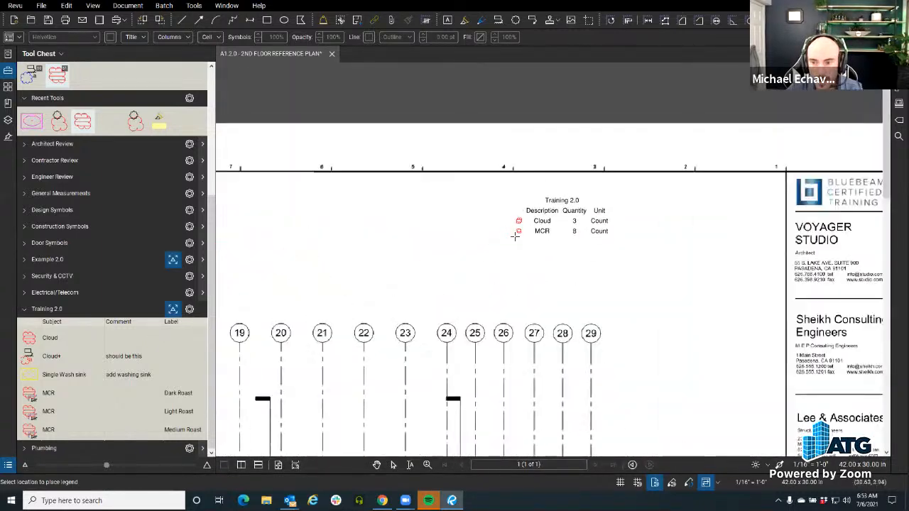
{"action": "left_click", "coordinate": [513, 235]}
{"action": "scroll", "coordinate": [601, 246], "scroll_direction": "up", "scroll_amount": 3}
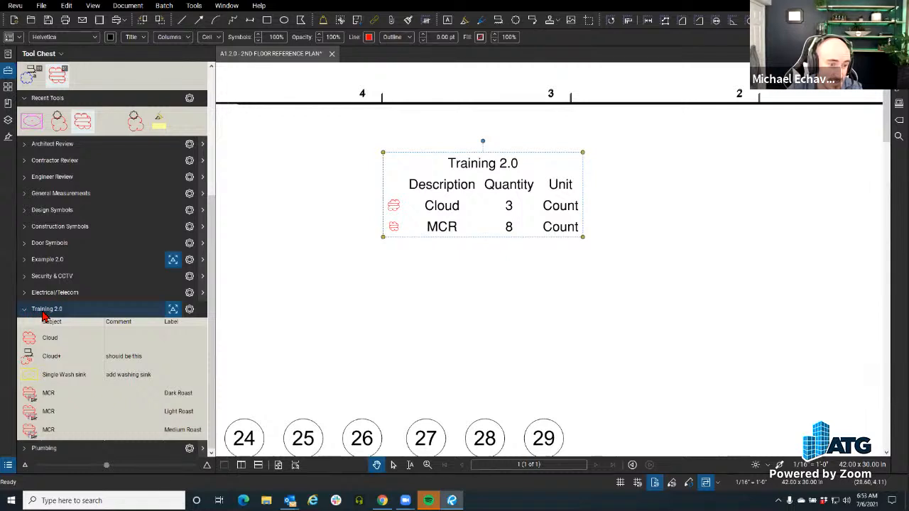
Check which legend is assigned to the Training 2.0 tool set, keeping Training 2.0.
{"action": "left_click", "coordinate": [190, 309]}
{"action": "mouse_move", "coordinate": [216, 366]}
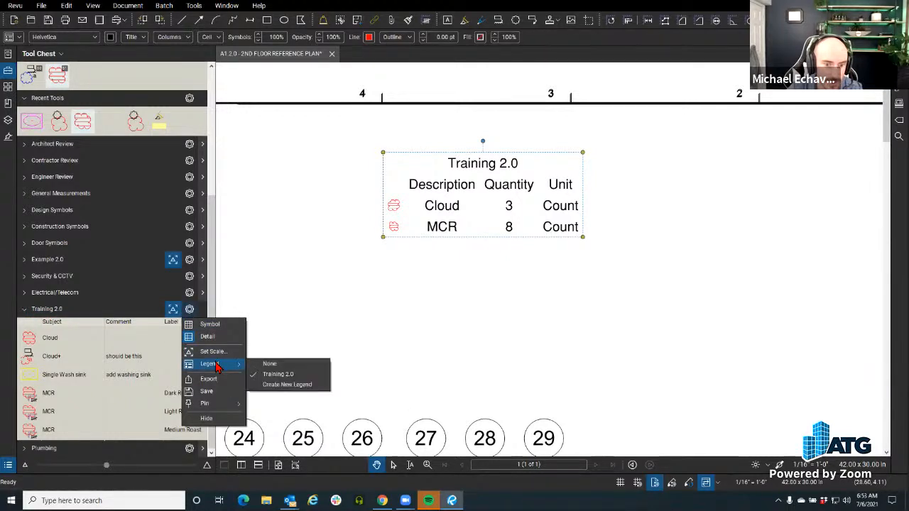
{"action": "left_click", "coordinate": [278, 377]}
{"action": "left_click", "coordinate": [474, 222]}
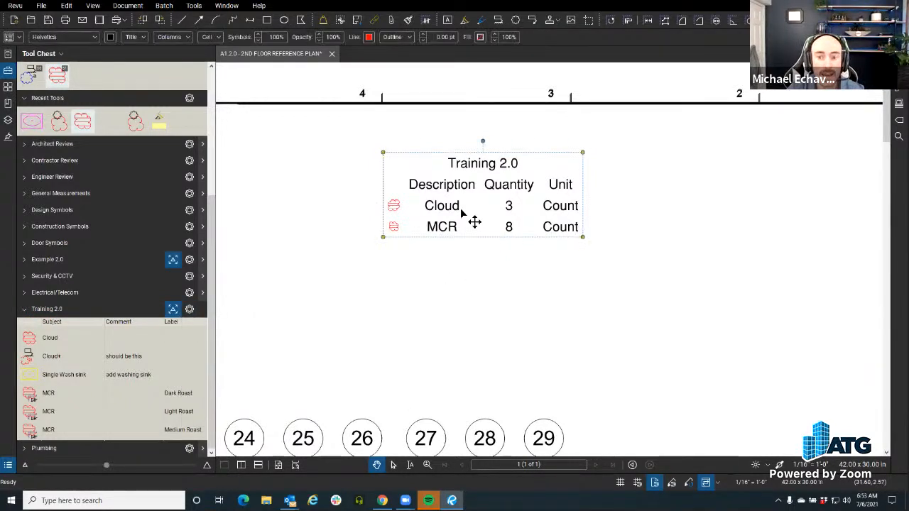
Place the yellow Single Wash sink on the sheet just below the Training 2.0 legend.
{"action": "left_click", "coordinate": [55, 374]}
{"action": "left_click", "coordinate": [400, 310]}
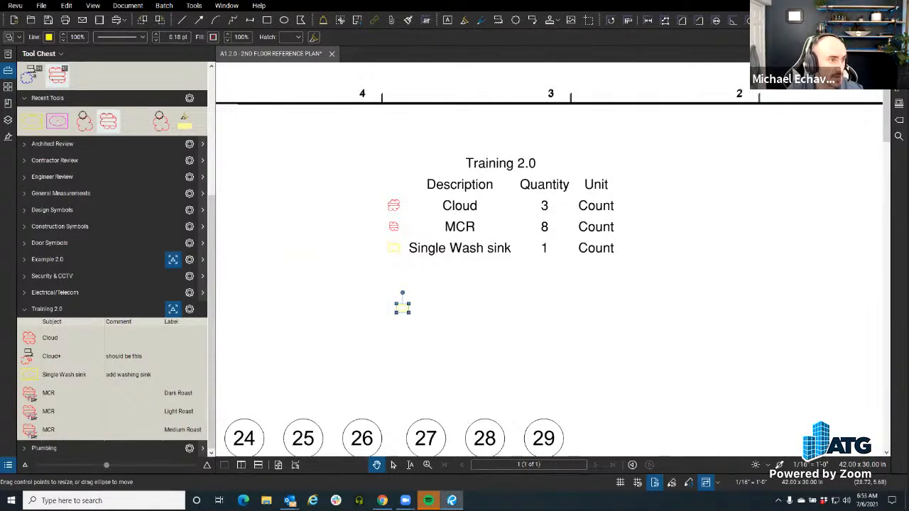
{"action": "left_click", "coordinate": [506, 316]}
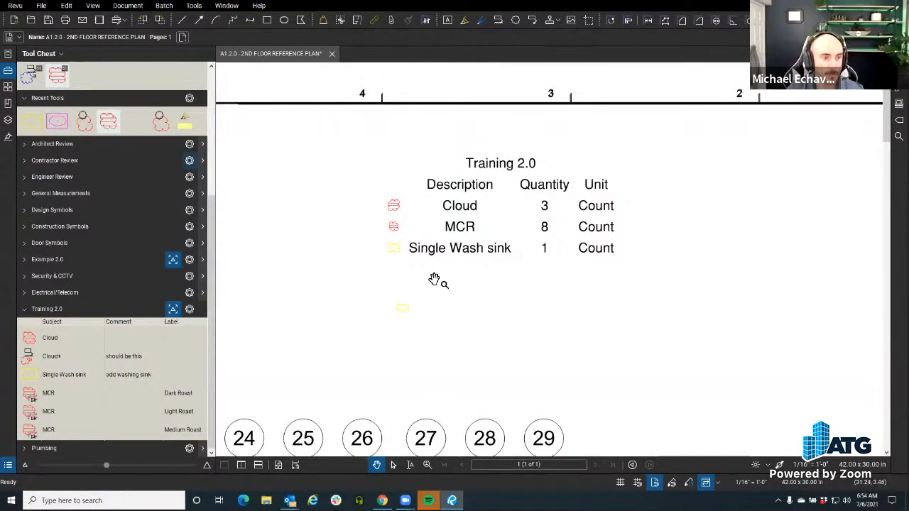
Review the placed count markups across the floor plan together with the Training 2.0 legend.
{"action": "scroll", "coordinate": [433, 237], "scroll_direction": "down", "scroll_amount": 6}
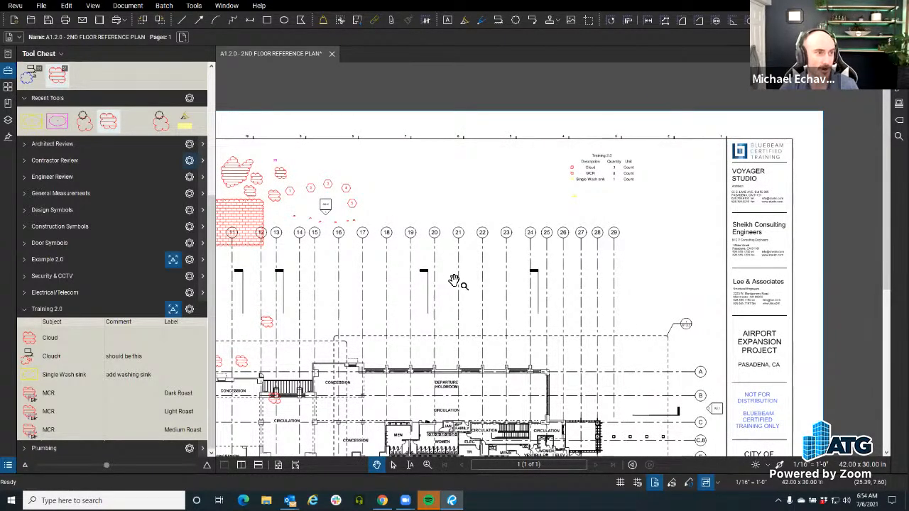
{"action": "left_click_drag", "start_coordinate": [339, 308], "coordinate": [436, 284]}
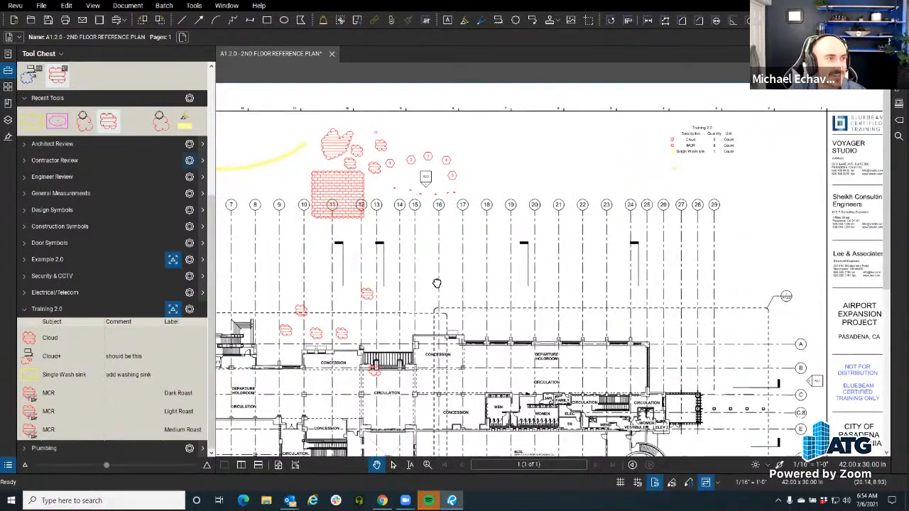
{"action": "scroll", "coordinate": [437, 283], "scroll_direction": "down", "scroll_amount": 3}
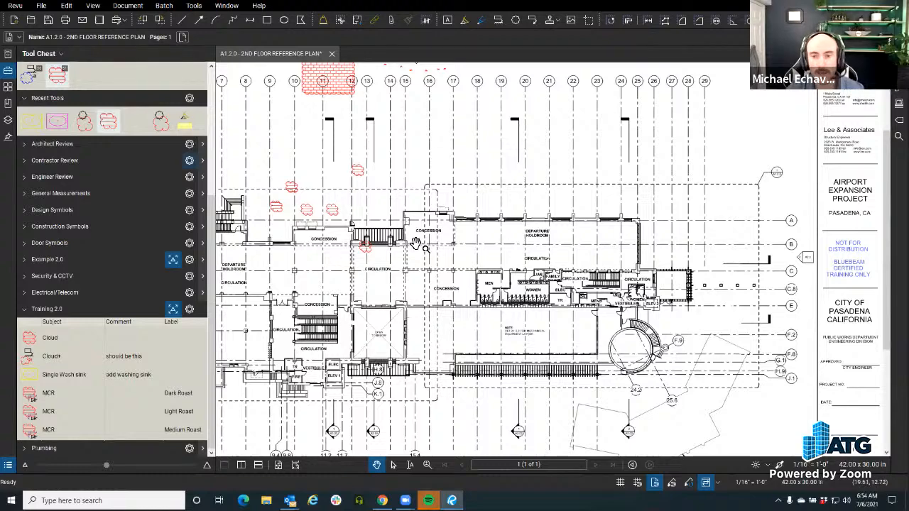
{"action": "scroll", "coordinate": [417, 244], "scroll_direction": "up", "scroll_amount": 3}
{"action": "left_click_drag", "start_coordinate": [403, 277], "coordinate": [436, 327]}
{"action": "scroll", "coordinate": [436, 326], "scroll_direction": "down", "scroll_amount": 5}
{"action": "scroll", "coordinate": [725, 183], "scroll_direction": "up", "scroll_amount": 7}
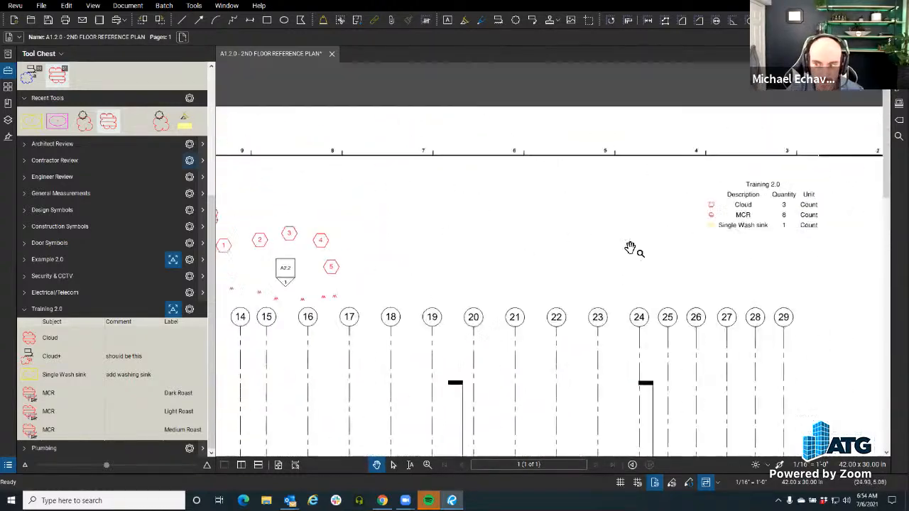
{"action": "left_click_drag", "start_coordinate": [483, 251], "coordinate": [444, 220]}
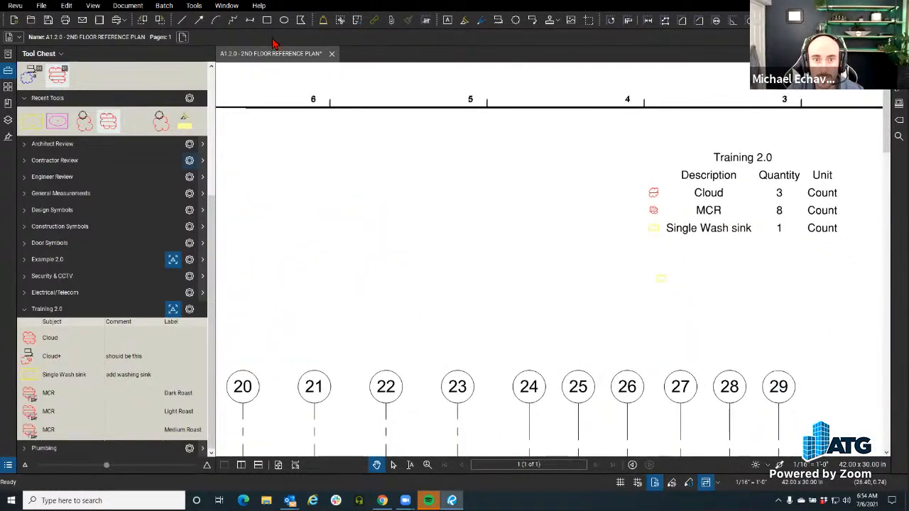
Draw a red rectangle above grid bubbles 21 to 23 and a diagonal line between its lower-left and upper-right corners.
{"action": "left_click", "coordinate": [265, 22]}
{"action": "mouse_move", "coordinate": [333, 213]}
{"action": "left_mouse_down"}
{"action": "mouse_move", "coordinate": [443, 309]}
{"action": "mouse_move", "coordinate": [449, 291]}
{"action": "left_mouse_up"}
{"action": "scroll", "coordinate": [367, 260], "scroll_direction": "up", "scroll_amount": 3}
{"action": "scroll", "coordinate": [367, 252], "scroll_direction": "down", "scroll_amount": 1}
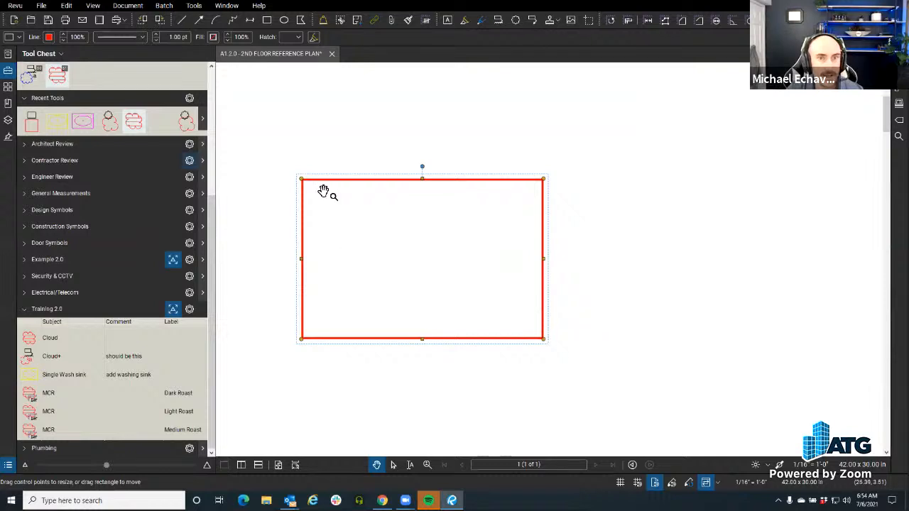
{"action": "left_click", "coordinate": [182, 20]}
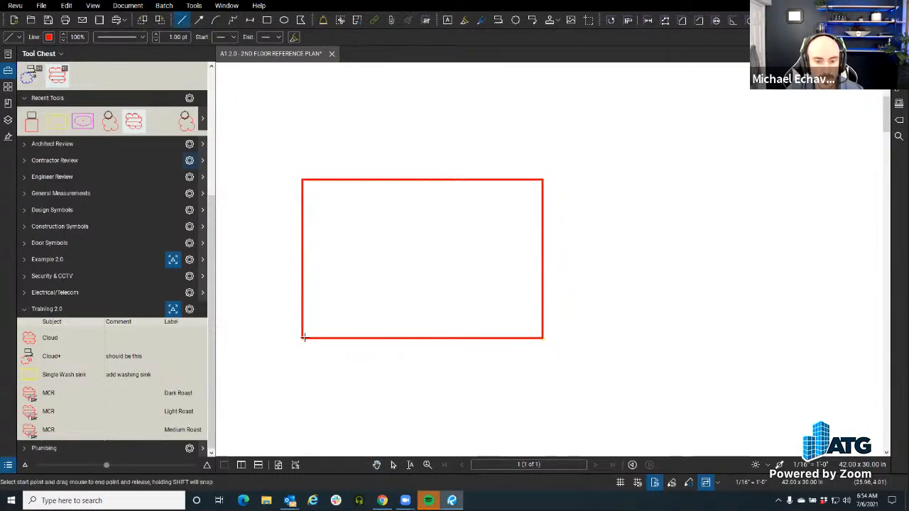
{"action": "left_click_drag", "start_coordinate": [304, 335], "coordinate": [541, 182]}
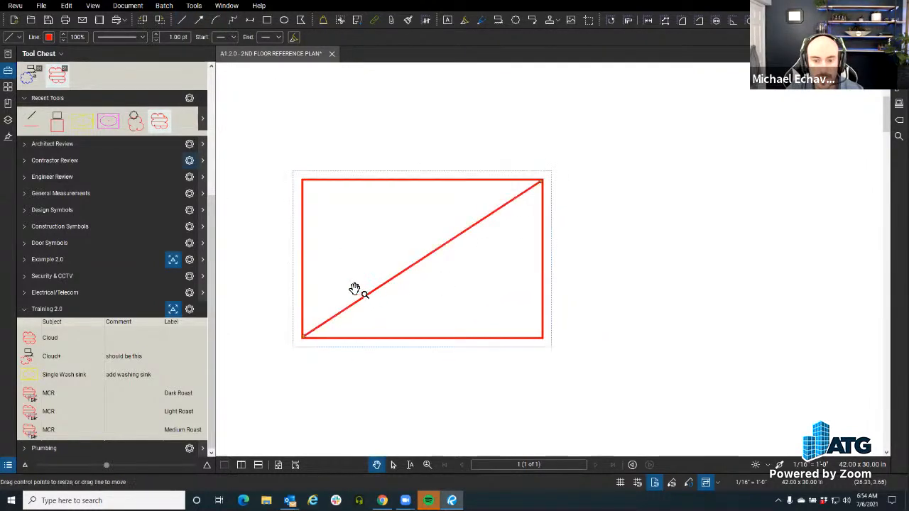
{"action": "left_click", "coordinate": [644, 364]}
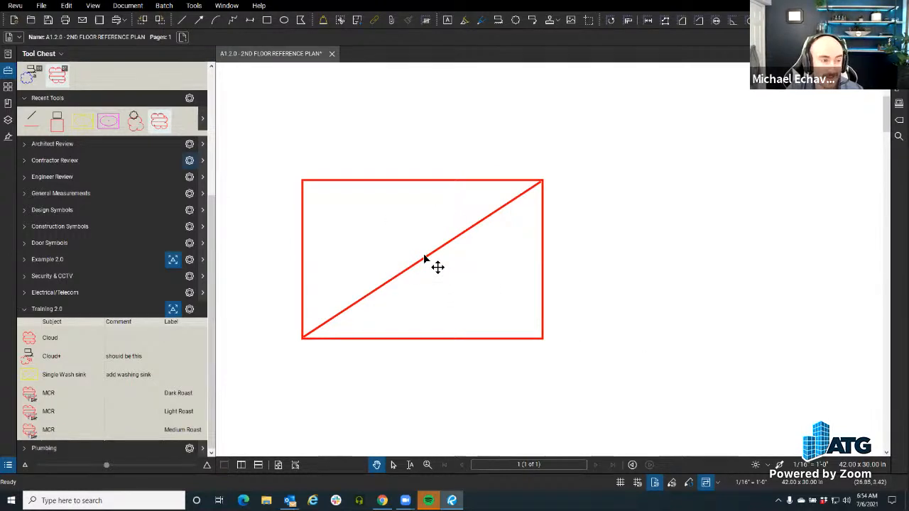
{"action": "key", "text": "ctrl"}
{"action": "key", "text": "ctrl"}
{"action": "key", "text": "ctrl"}
{"action": "key", "text": "ctrl"}
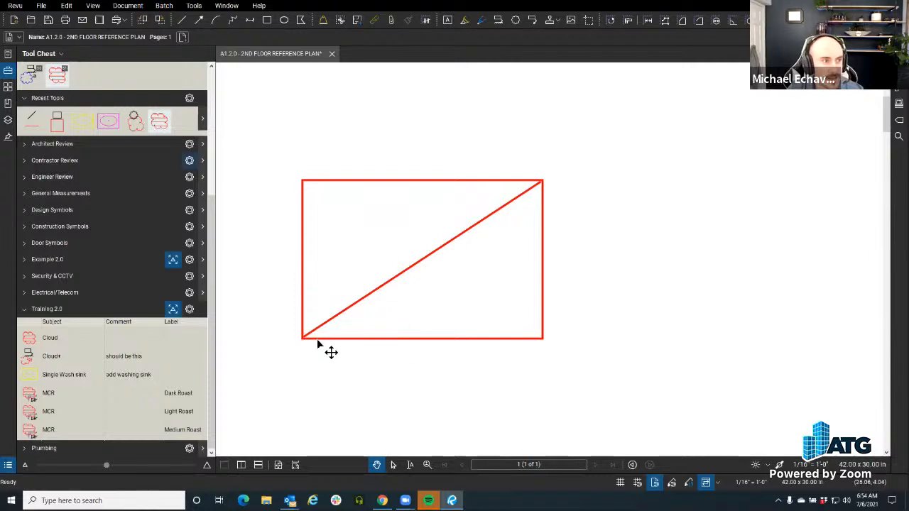
Group the red rectangle and its diagonal line into a single markup.
{"action": "left_click", "coordinate": [342, 314]}
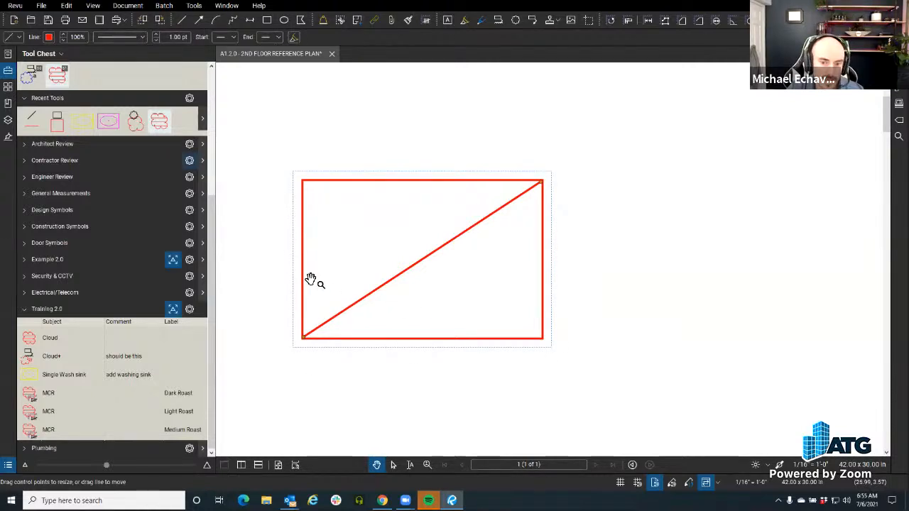
{"action": "left_click", "coordinate": [305, 263]}
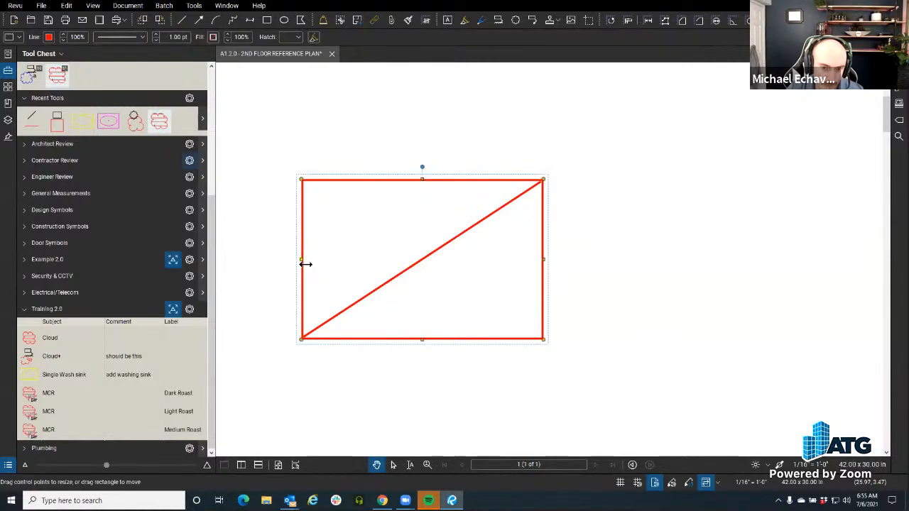
{"action": "left_click", "coordinate": [380, 290], "text": "shift"}
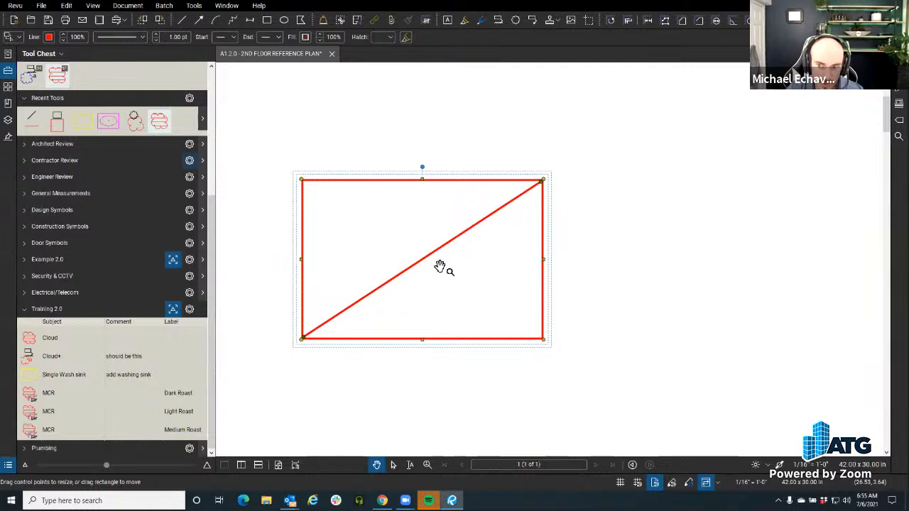
{"action": "right_click", "coordinate": [387, 278]}
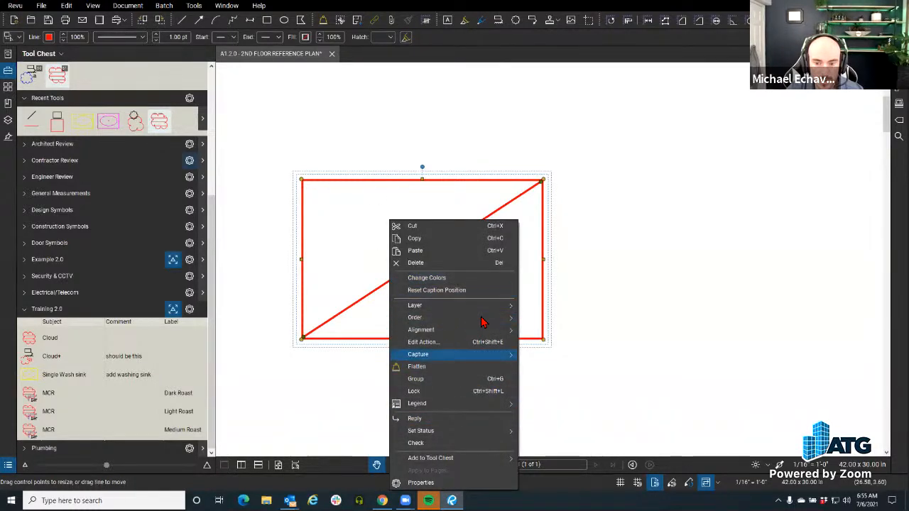
{"action": "left_click", "coordinate": [447, 384]}
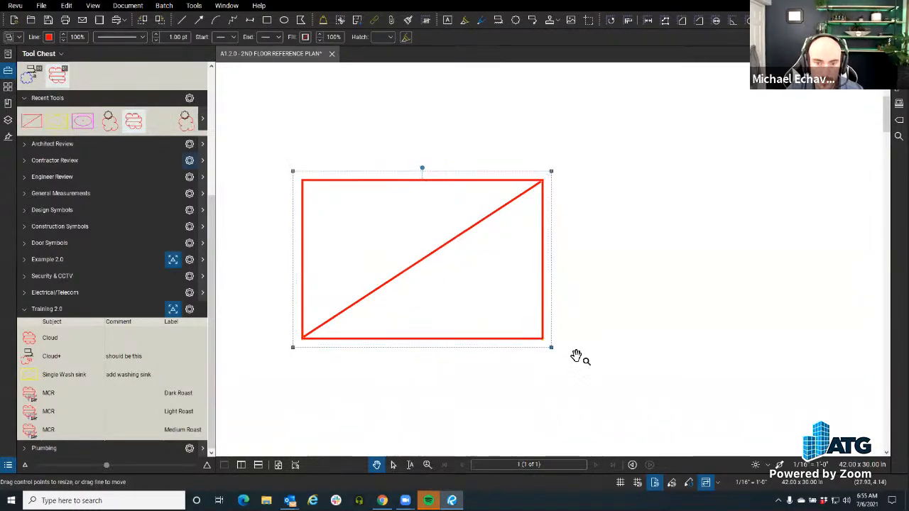
Add the grouped rectangle-and-diagonal symbol to the Training 2.0 tool set.
{"action": "right_click", "coordinate": [331, 320]}
{"action": "mouse_move", "coordinate": [395, 462]}
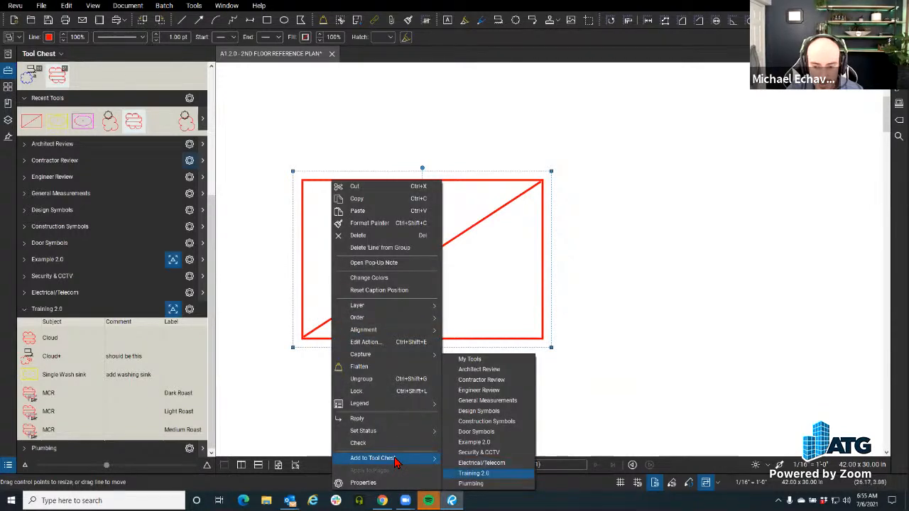
{"action": "left_click", "coordinate": [498, 471]}
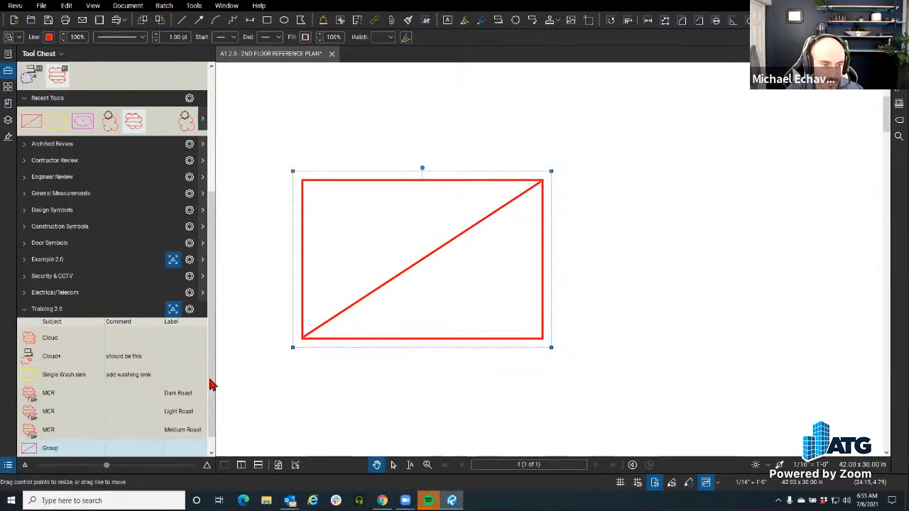
Check the scale assigned to the Training 2.0 tool set without changing it.
{"action": "left_click", "coordinate": [190, 311]}
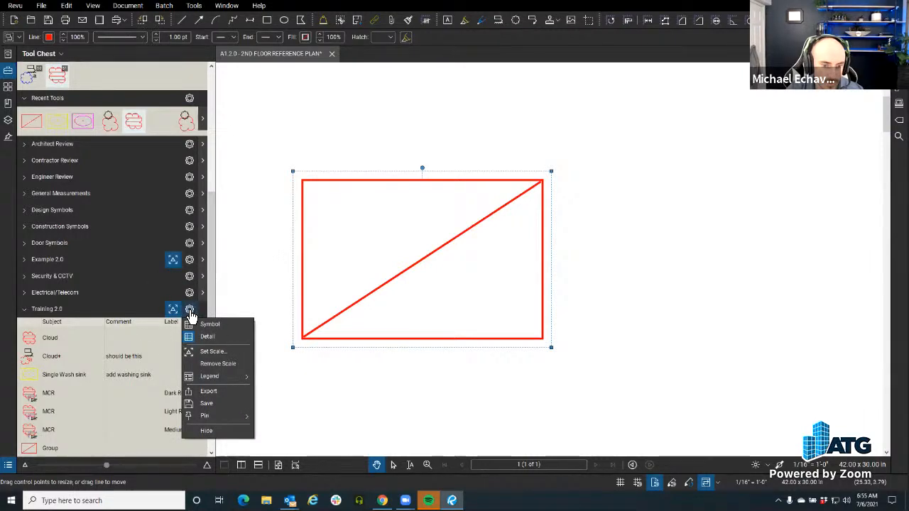
{"action": "left_click", "coordinate": [213, 352]}
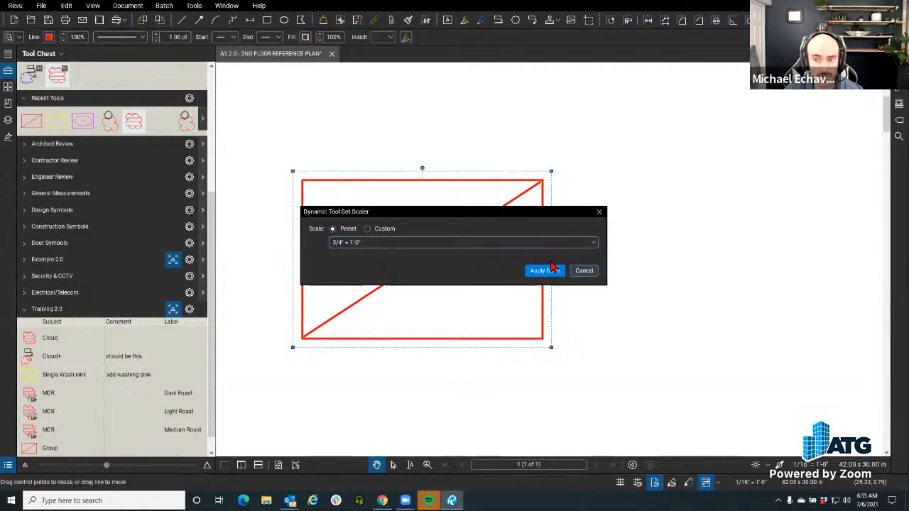
{"action": "left_click", "coordinate": [584, 271]}
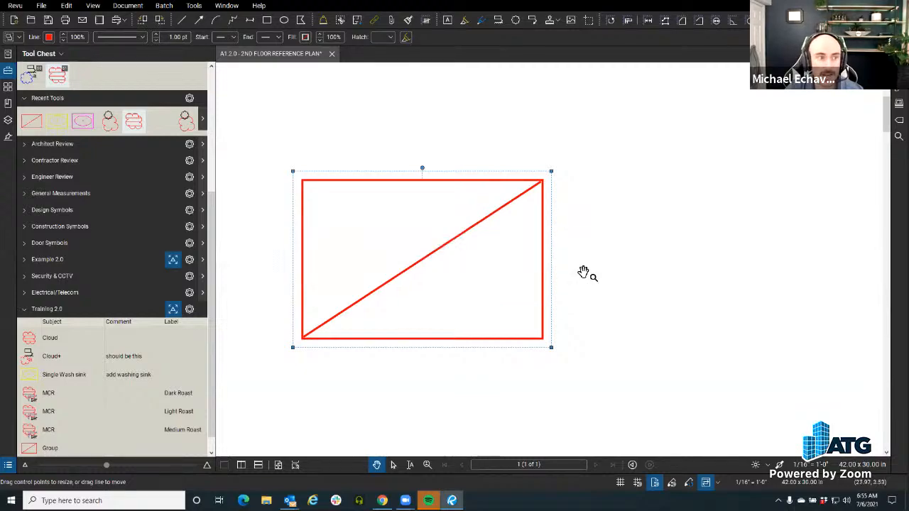
Place the Single Wash sink in the MEN restroom, just below the leftmost lavatory of the counter.
{"action": "left_click", "coordinate": [67, 375]}
{"action": "scroll", "coordinate": [371, 185], "scroll_direction": "down", "scroll_amount": 5}
{"action": "scroll", "coordinate": [397, 331], "scroll_direction": "down", "scroll_amount": 5}
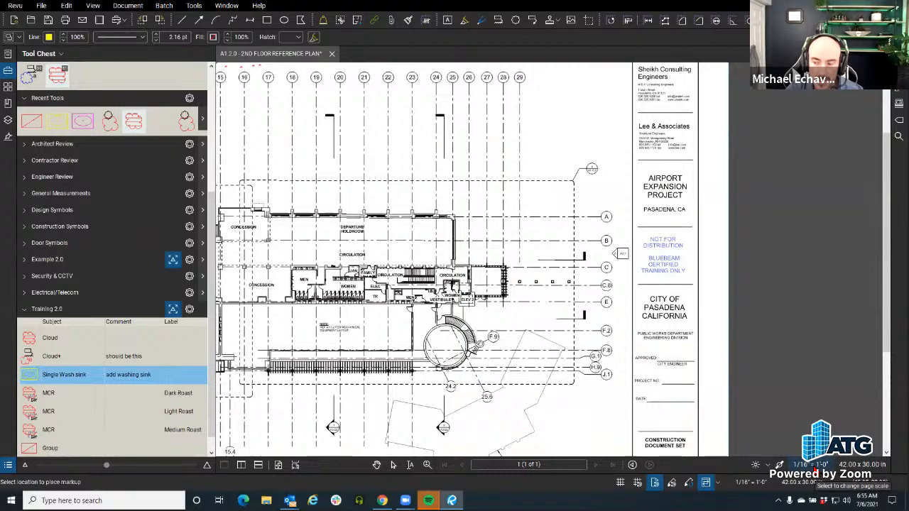
{"action": "scroll", "coordinate": [305, 292], "scroll_direction": "up", "scroll_amount": 10}
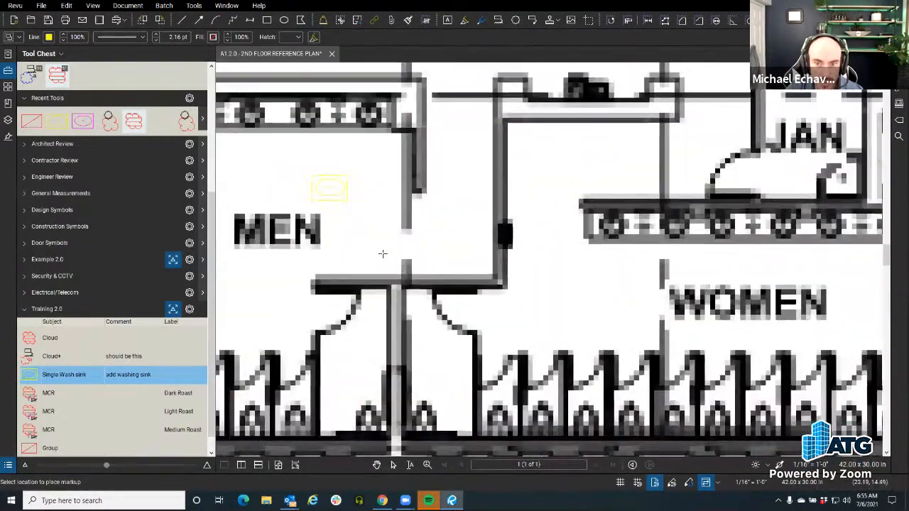
{"action": "left_click_drag", "start_coordinate": [382, 254], "coordinate": [474, 291]}
{"action": "scroll", "coordinate": [372, 258], "scroll_direction": "down", "scroll_amount": 2}
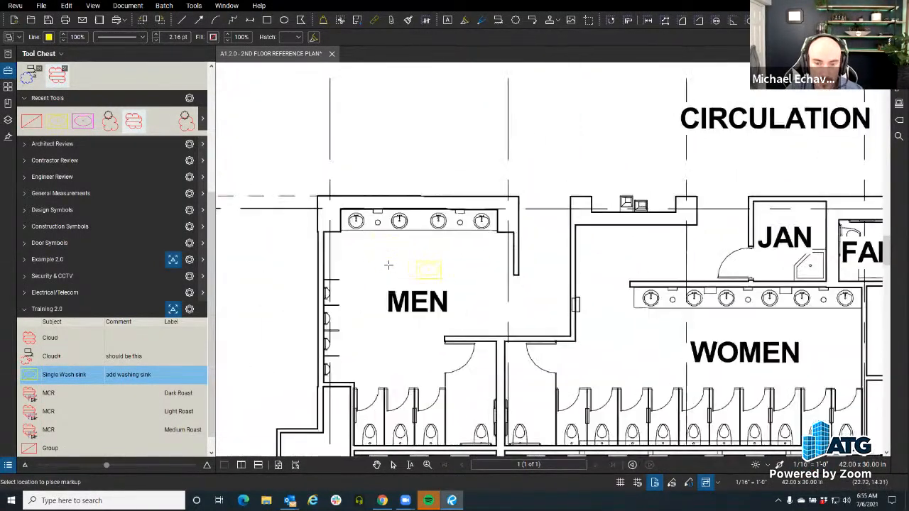
{"action": "scroll", "coordinate": [344, 257], "scroll_direction": "up", "scroll_amount": 3}
{"action": "left_click", "coordinate": [337, 258]}
{"action": "left_click", "coordinate": [366, 249]}
{"action": "scroll", "coordinate": [366, 245], "scroll_direction": "up", "scroll_amount": 2}
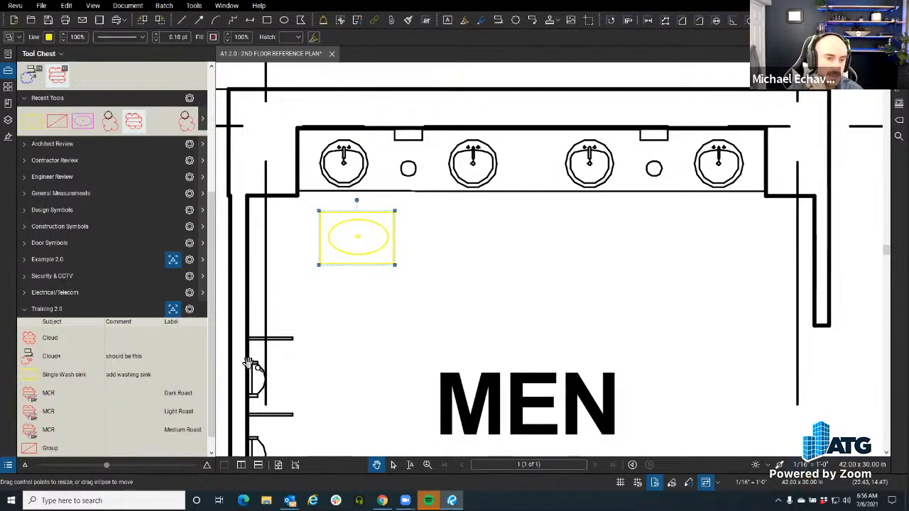
Set the Training 2.0 tool set's scale to the preset 1/8" = 1'-0".
{"action": "left_click", "coordinate": [189, 309]}
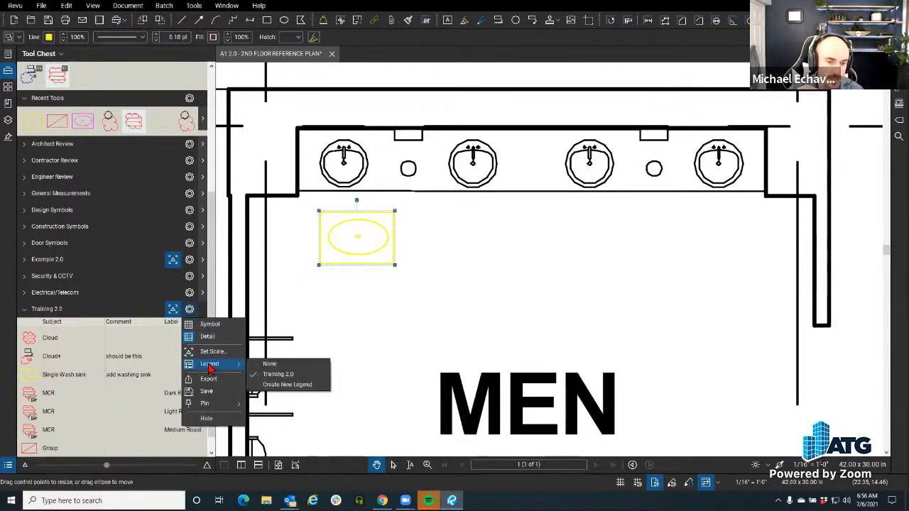
{"action": "left_click", "coordinate": [211, 353]}
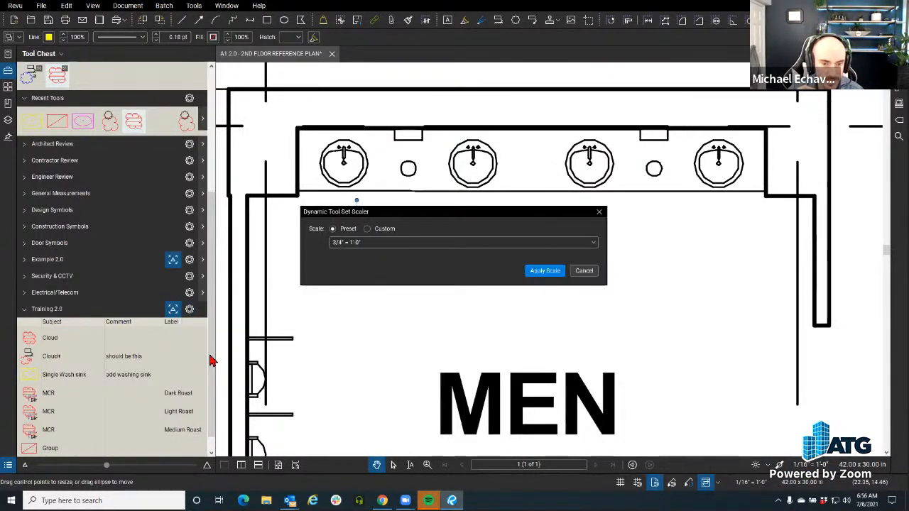
{"action": "left_click", "coordinate": [446, 243]}
{"action": "scroll", "coordinate": [441, 284], "scroll_direction": "up", "scroll_amount": 3}
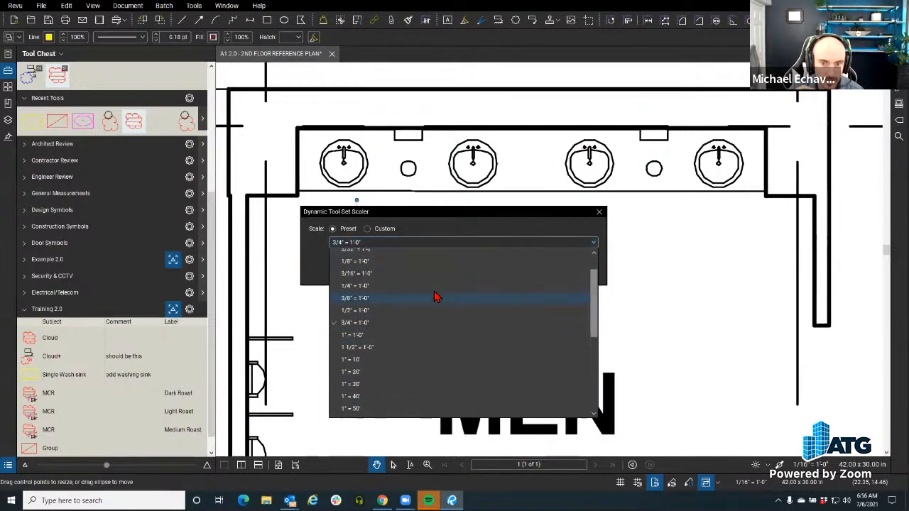
{"action": "left_click", "coordinate": [434, 263]}
{"action": "left_click", "coordinate": [546, 272]}
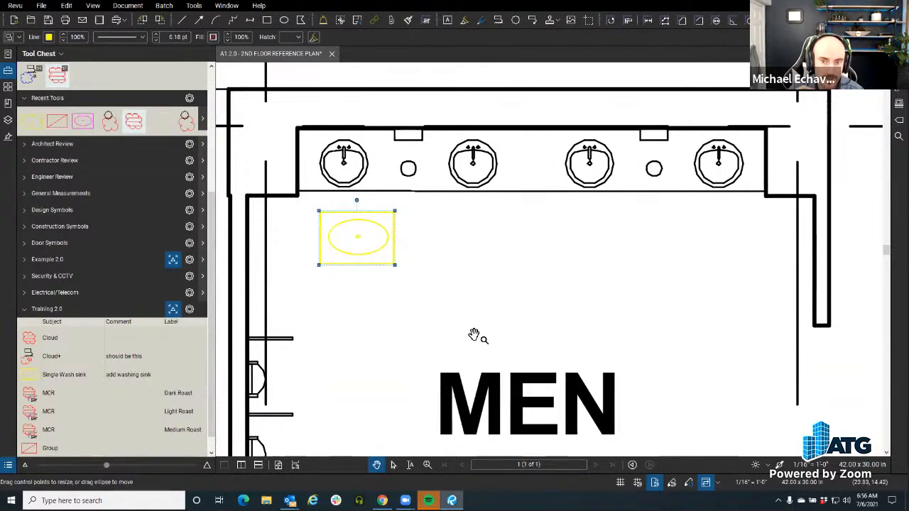
Place another Single Wash sink in the MEN restroom, overlapping the right half of the lavatory counter.
{"action": "left_click", "coordinate": [108, 374]}
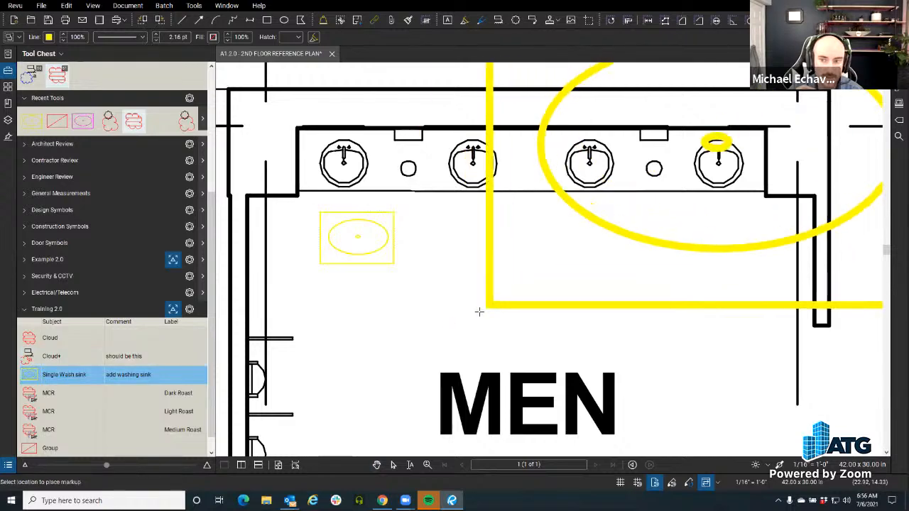
{"action": "scroll", "coordinate": [439, 287], "scroll_direction": "down", "scroll_amount": 3}
{"action": "left_click", "coordinate": [472, 302]}
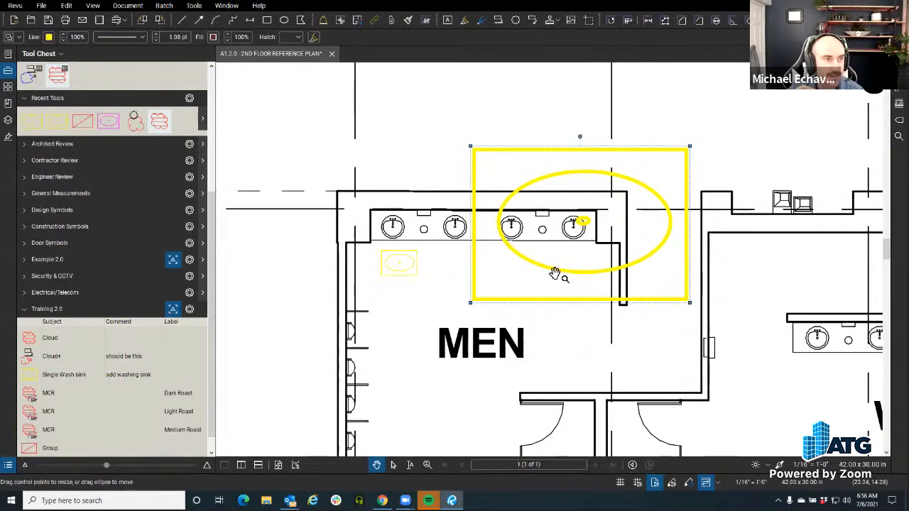
{"action": "left_click", "coordinate": [412, 273]}
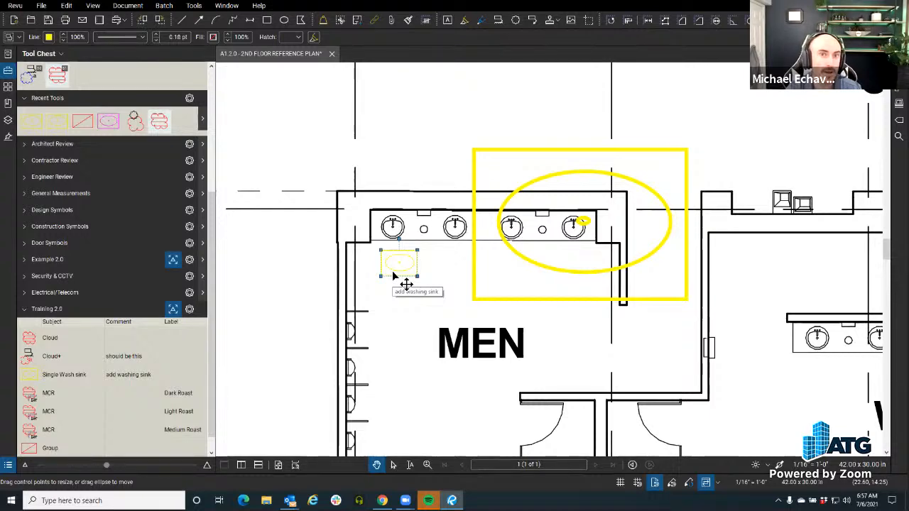
{"action": "left_click", "coordinate": [473, 171]}
{"action": "left_click_drag", "start_coordinate": [479, 179], "coordinate": [371, 185]}
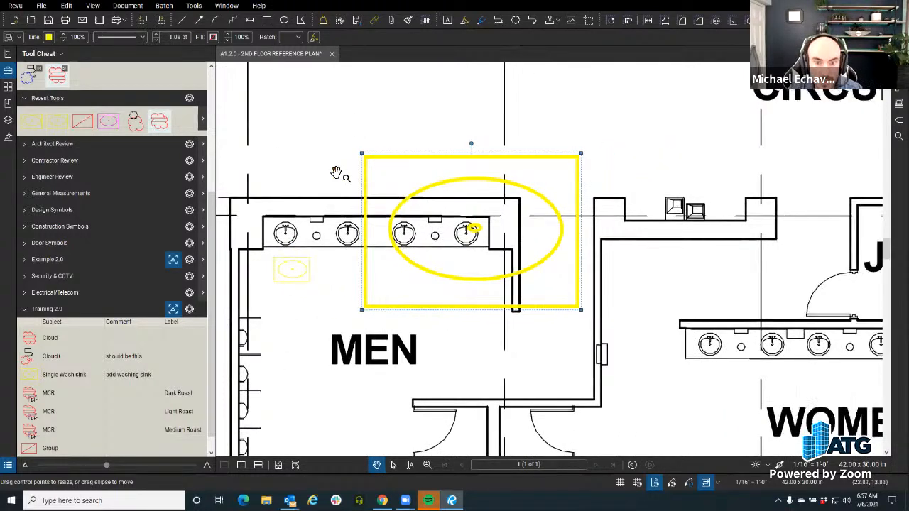
{"action": "left_click", "coordinate": [336, 174]}
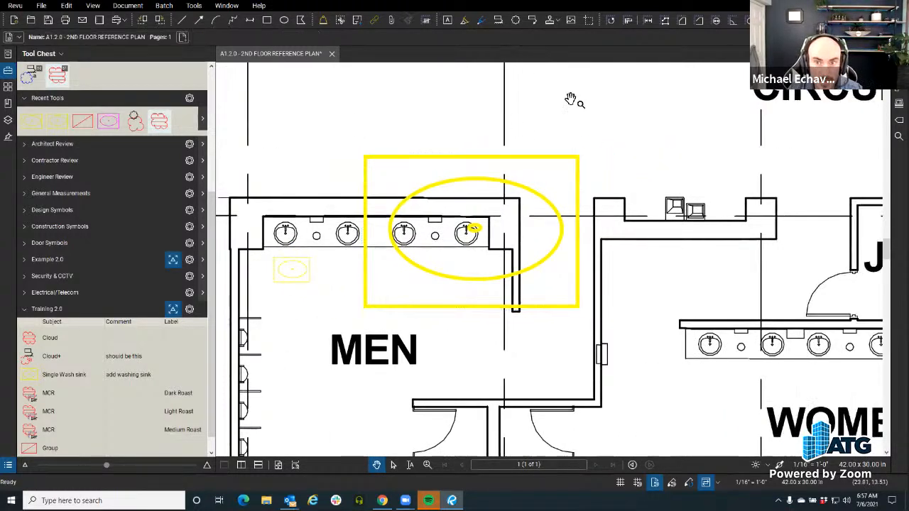
{"action": "left_click", "coordinate": [648, 22]}
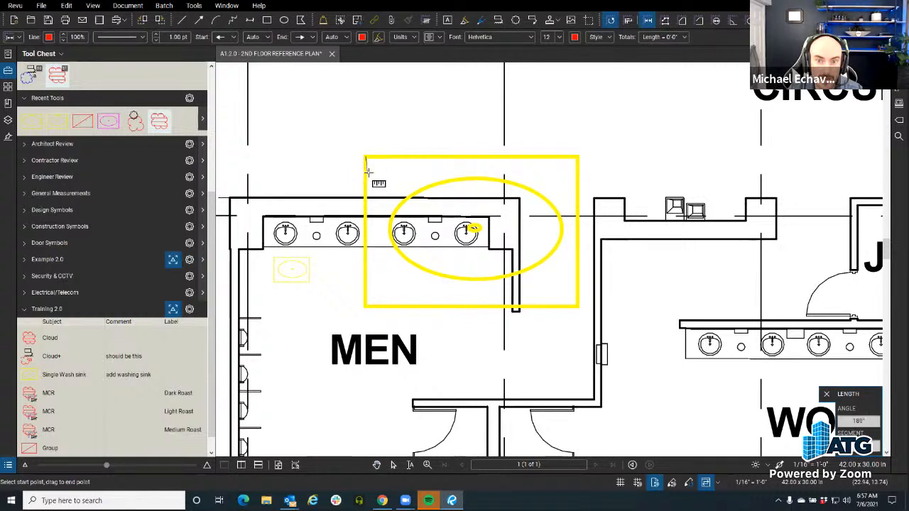
{"action": "left_click_drag", "start_coordinate": [366, 157], "coordinate": [575, 154]}
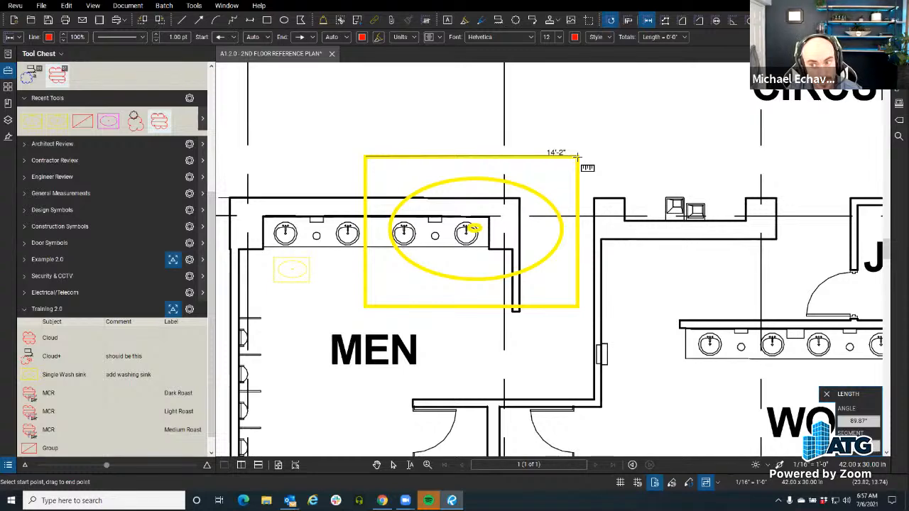
{"action": "key", "text": "Escape"}
Enable Snap to Markup in the Grid & Snap preferences.
{"action": "left_click", "coordinate": [15, 6]}
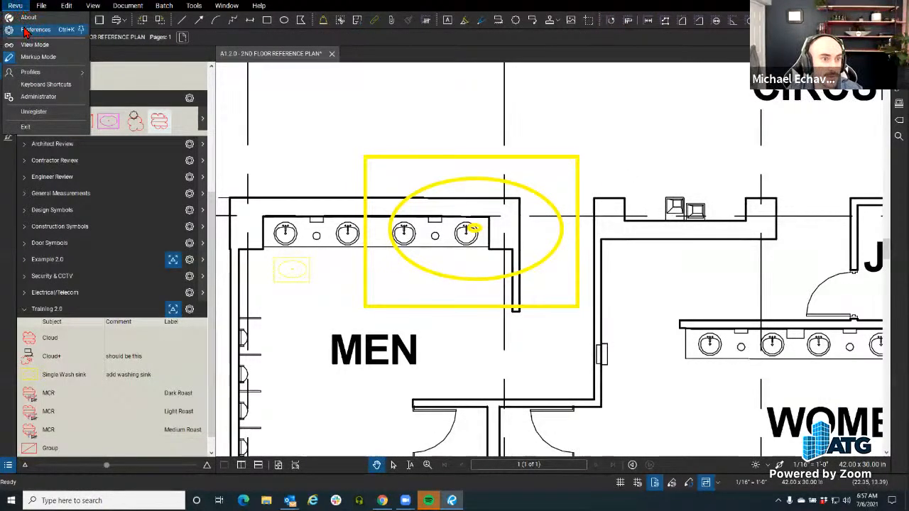
{"action": "left_click", "coordinate": [27, 30]}
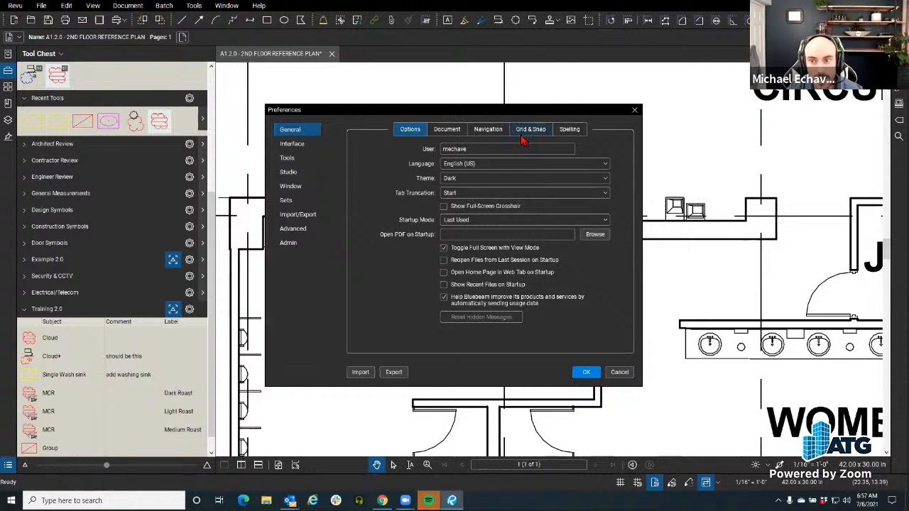
{"action": "left_click", "coordinate": [529, 135]}
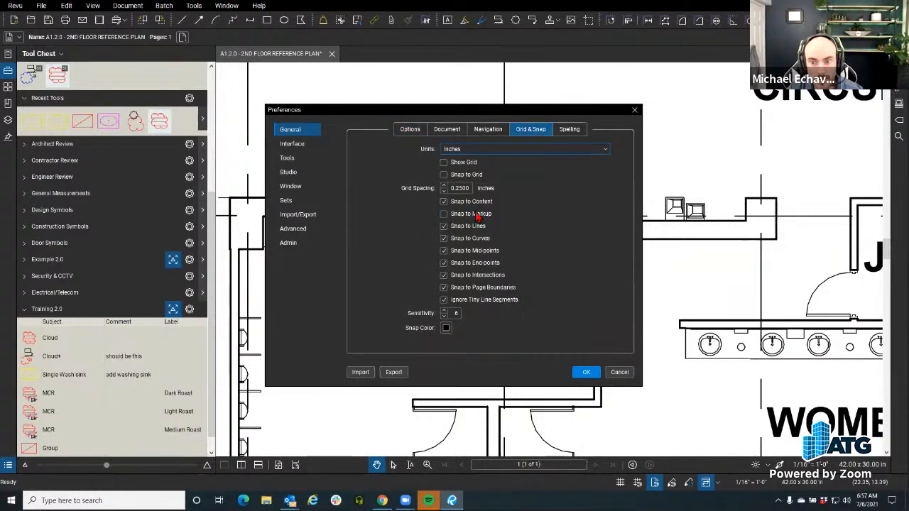
{"action": "left_click", "coordinate": [473, 215]}
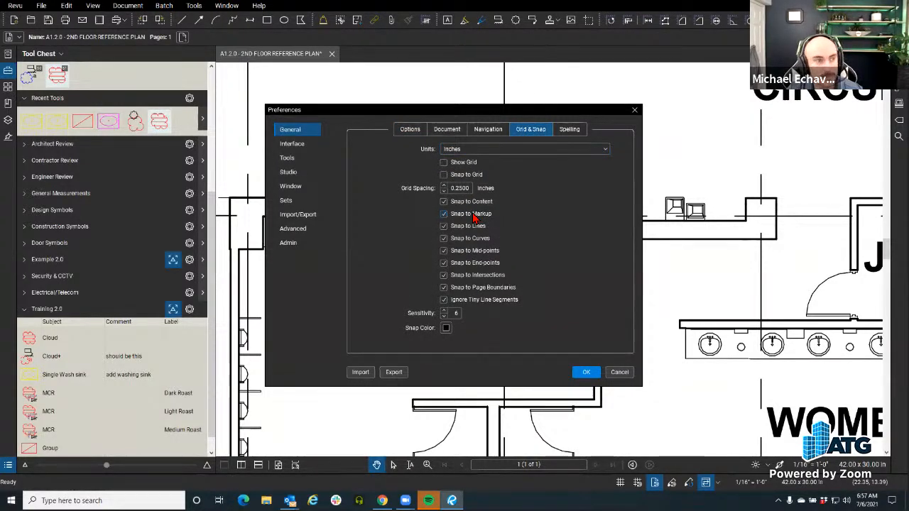
{"action": "left_click", "coordinate": [585, 373]}
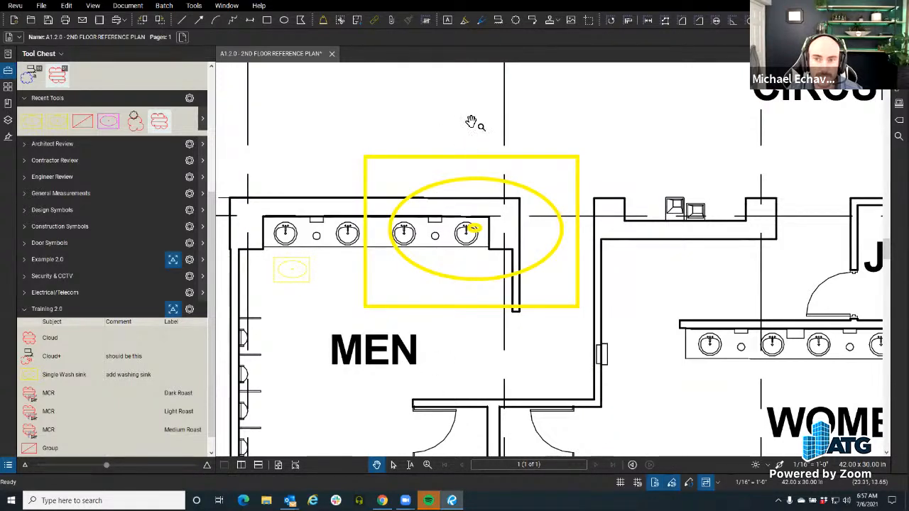
Dimension the larger yellow sink's width along its top edge and move the dimension text up and to the left, off the dimension line.
{"action": "left_click", "coordinate": [648, 19]}
{"action": "left_click", "coordinate": [365, 157]}
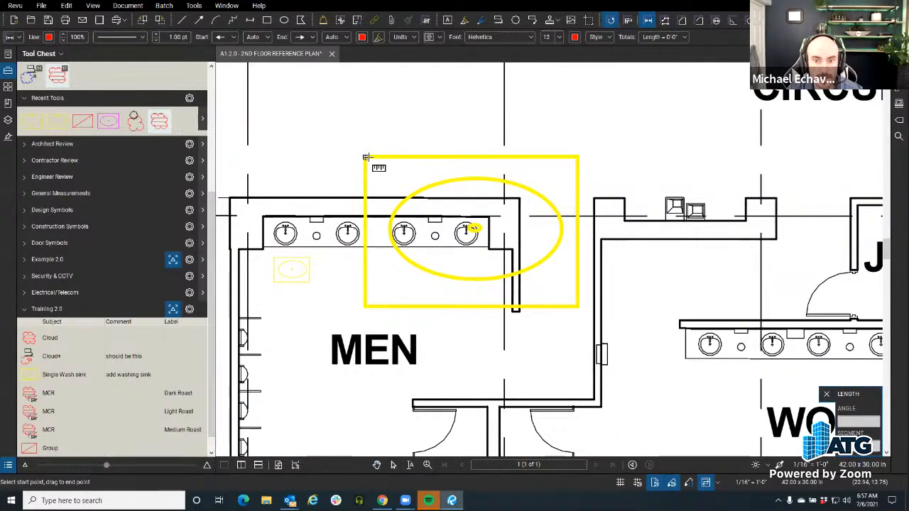
{"action": "left_click", "coordinate": [579, 156]}
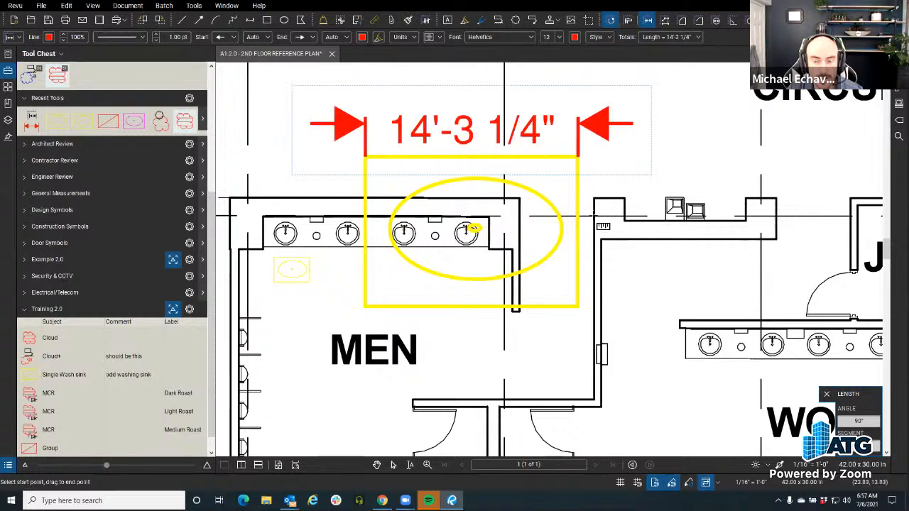
{"action": "key", "text": "Escape"}
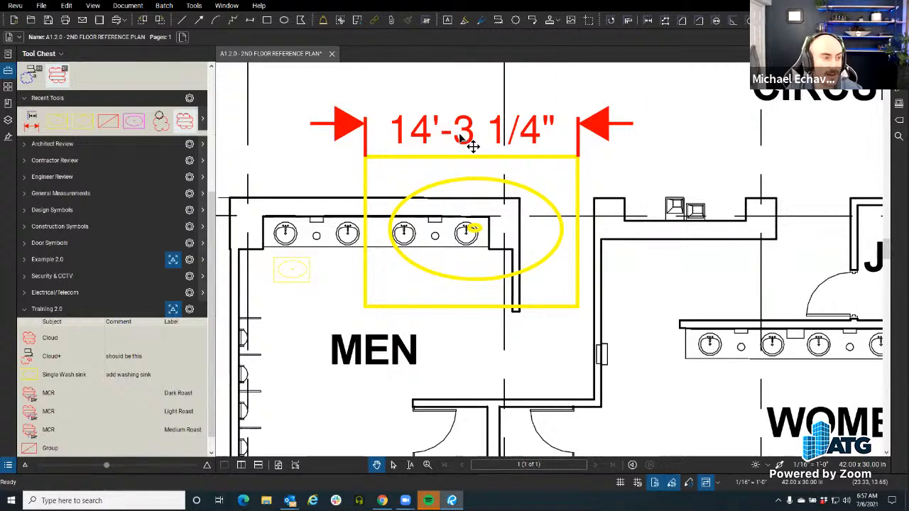
{"action": "left_click_drag", "start_coordinate": [459, 136], "coordinate": [469, 218]}
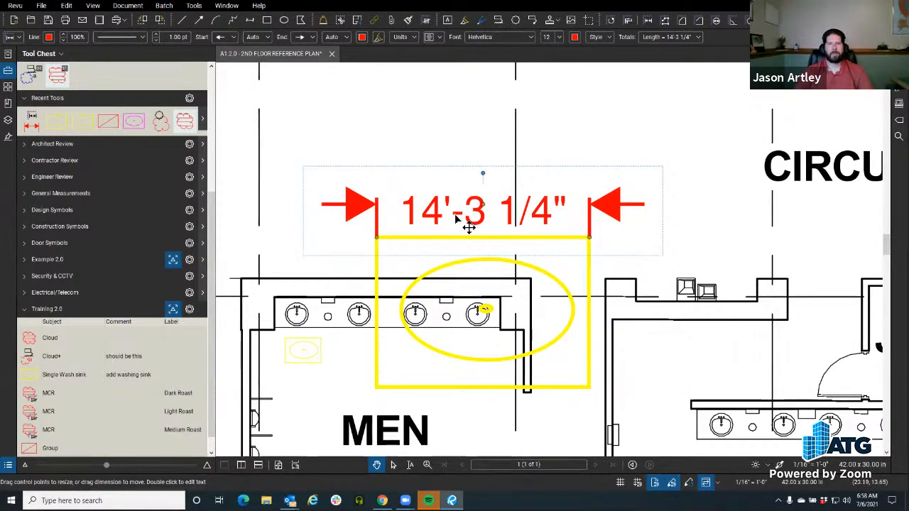
{"action": "mouse_move", "coordinate": [469, 225]}
{"action": "left_mouse_down"}
{"action": "mouse_move", "coordinate": [400, 136]}
{"action": "mouse_move", "coordinate": [329, 135]}
{"action": "mouse_move", "coordinate": [272, 108]}
{"action": "left_mouse_up"}
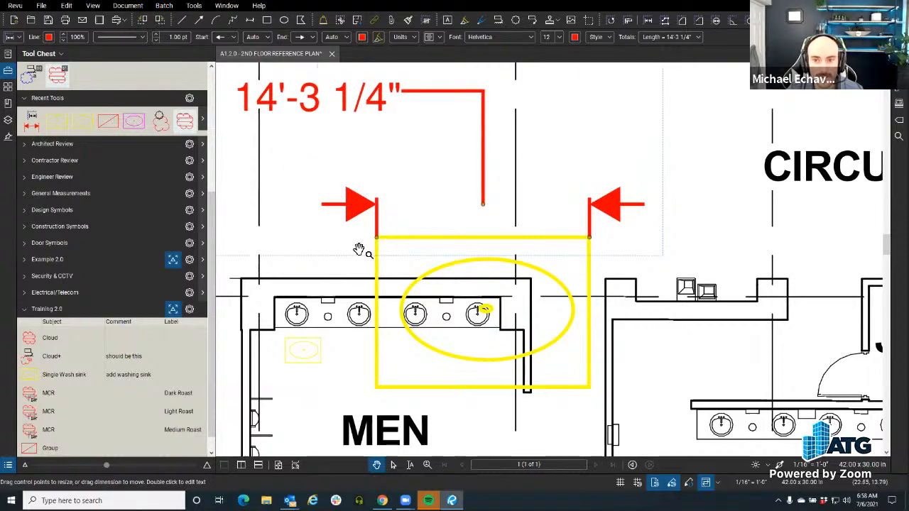
{"action": "scroll", "coordinate": [360, 249], "scroll_direction": "down", "scroll_amount": 4}
{"action": "left_click", "coordinate": [314, 274]}
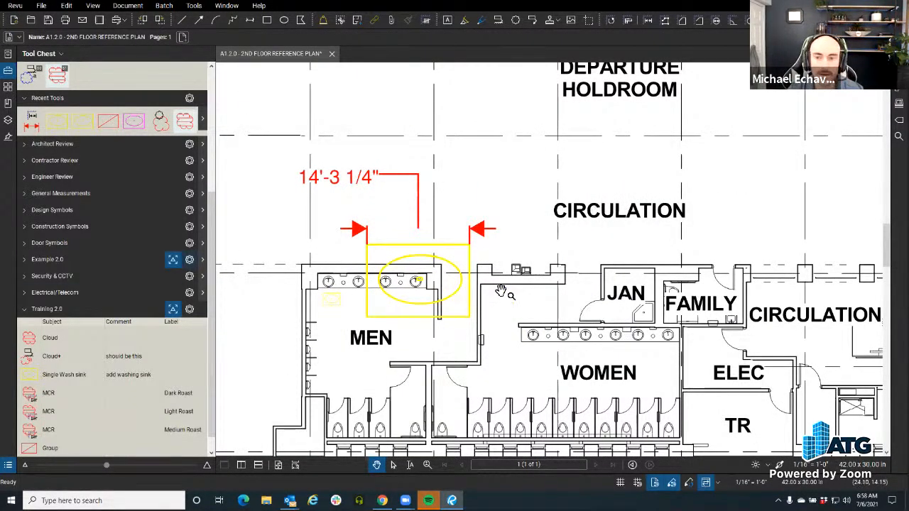
{"action": "scroll", "coordinate": [501, 292], "scroll_direction": "down", "scroll_amount": 2}
{"action": "scroll", "coordinate": [502, 307], "scroll_direction": "up", "scroll_amount": 1}
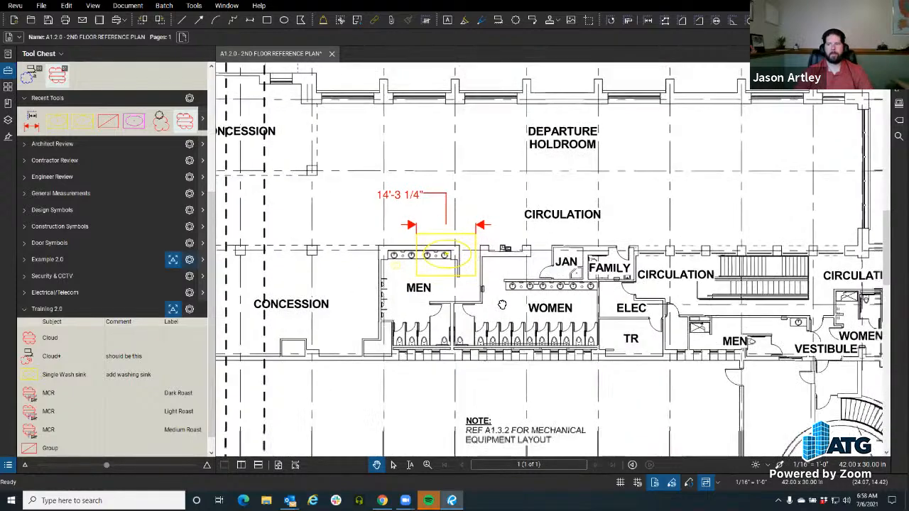
Move the larger sink's width dimension text back between its arrows and raise the dimension line farther above the sink's top edge.
{"action": "scroll", "coordinate": [446, 248], "scroll_direction": "up", "scroll_amount": 3}
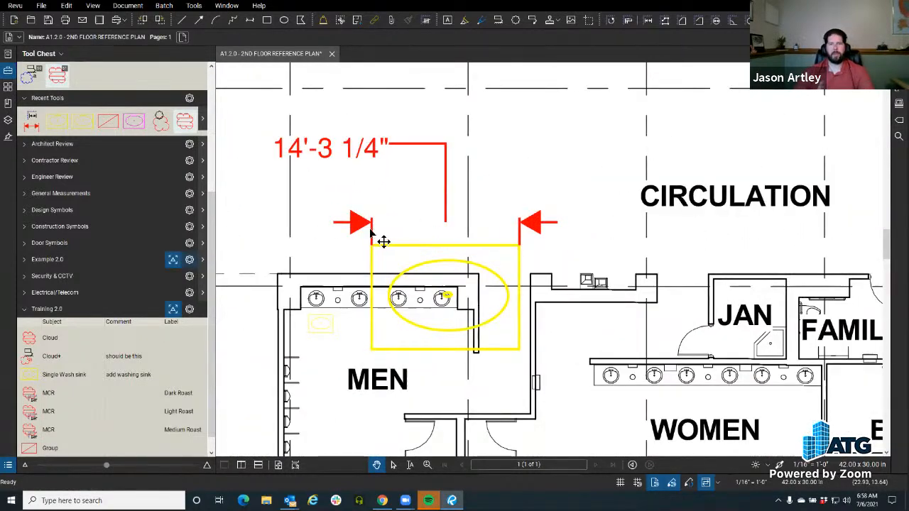
{"action": "left_click", "coordinate": [371, 227]}
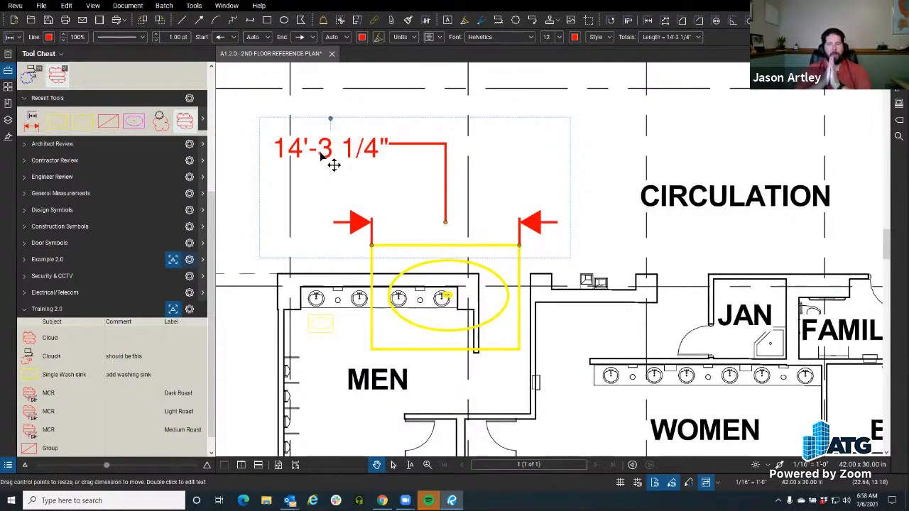
{"action": "scroll", "coordinate": [334, 165], "scroll_direction": "up", "scroll_amount": 1}
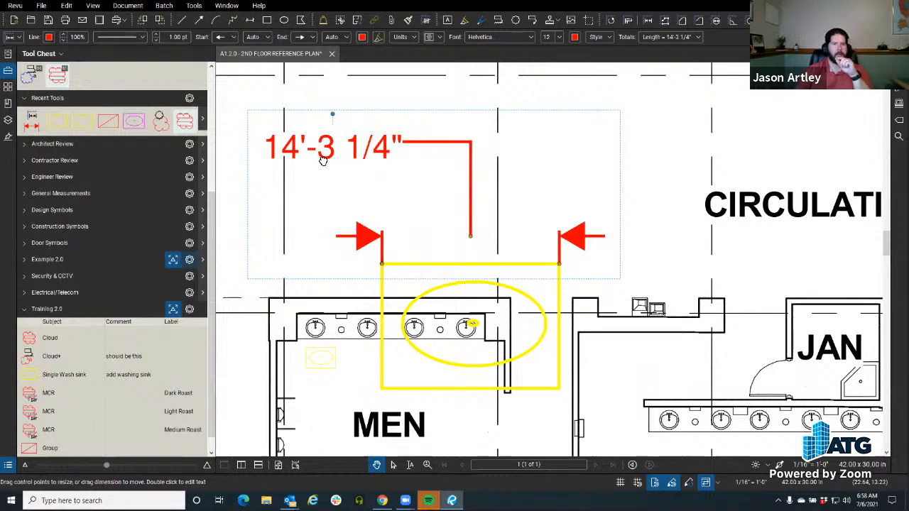
{"action": "mouse_move", "coordinate": [323, 161]}
{"action": "left_mouse_down"}
{"action": "mouse_move", "coordinate": [375, 175]}
{"action": "mouse_move", "coordinate": [340, 176]}
{"action": "mouse_move", "coordinate": [481, 265]}
{"action": "mouse_move", "coordinate": [355, 248]}
{"action": "mouse_move", "coordinate": [465, 274]}
{"action": "left_mouse_up"}
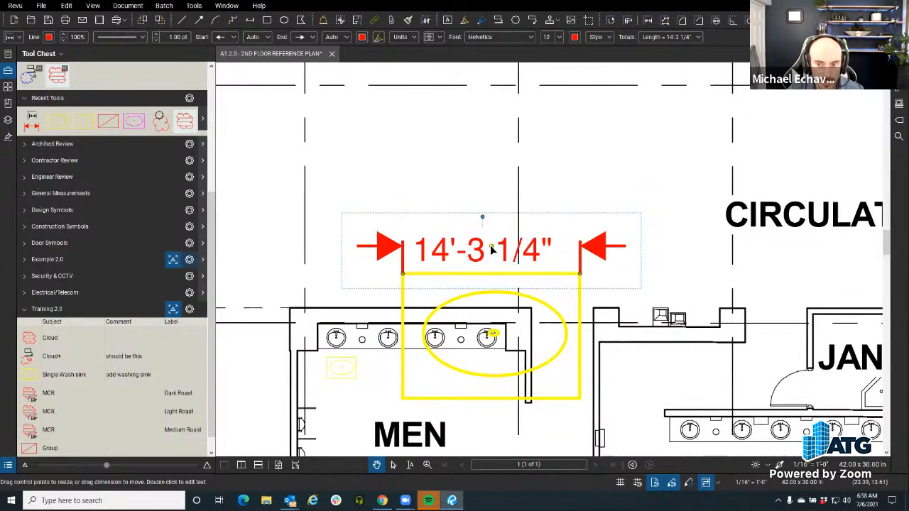
{"action": "left_click_drag", "start_coordinate": [491, 249], "coordinate": [470, 209]}
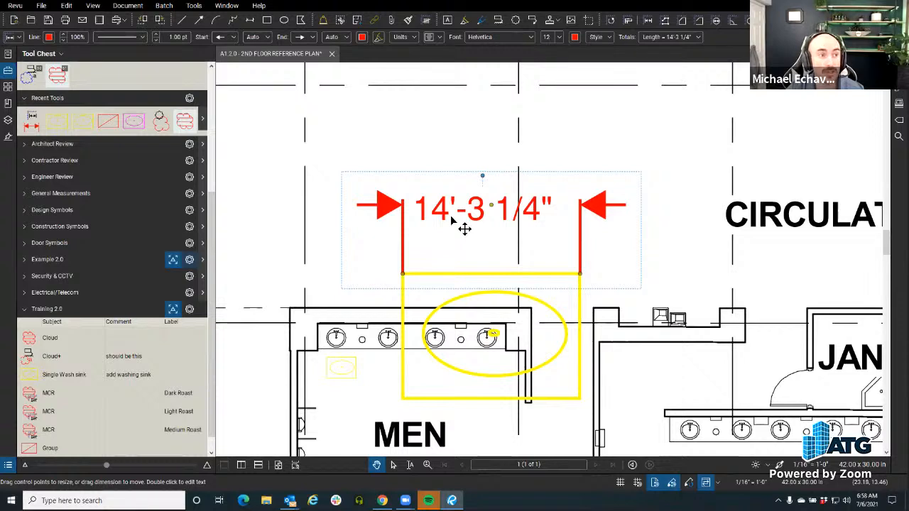
Pull the sink dimension's text up and to the left of its raised line so a leader connects it, and deselect the dimension.
{"action": "left_click_drag", "start_coordinate": [451, 219], "coordinate": [338, 146]}
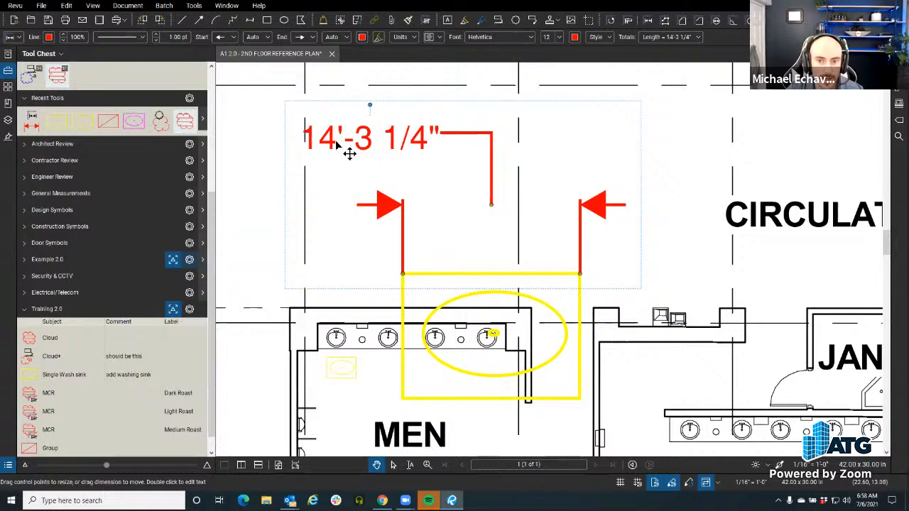
{"action": "left_click_drag", "start_coordinate": [428, 246], "coordinate": [457, 310]}
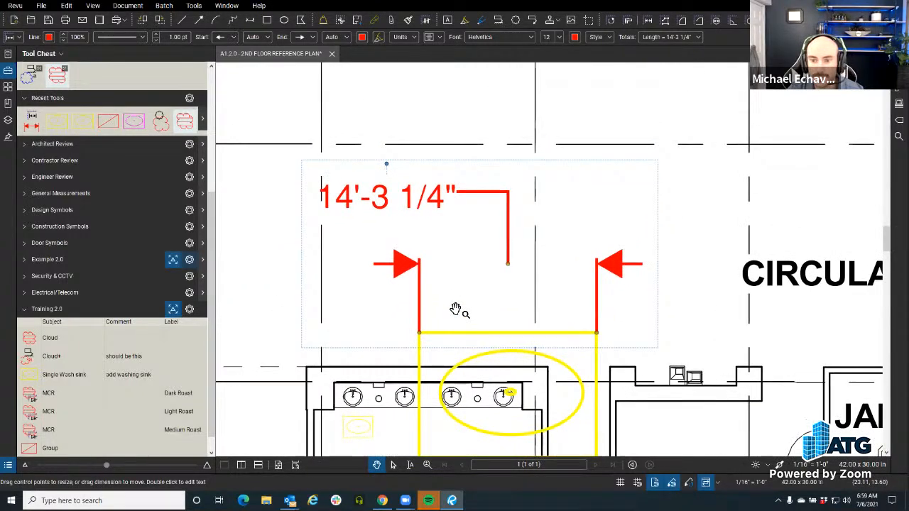
{"action": "scroll", "coordinate": [462, 309], "scroll_direction": "down", "scroll_amount": 2}
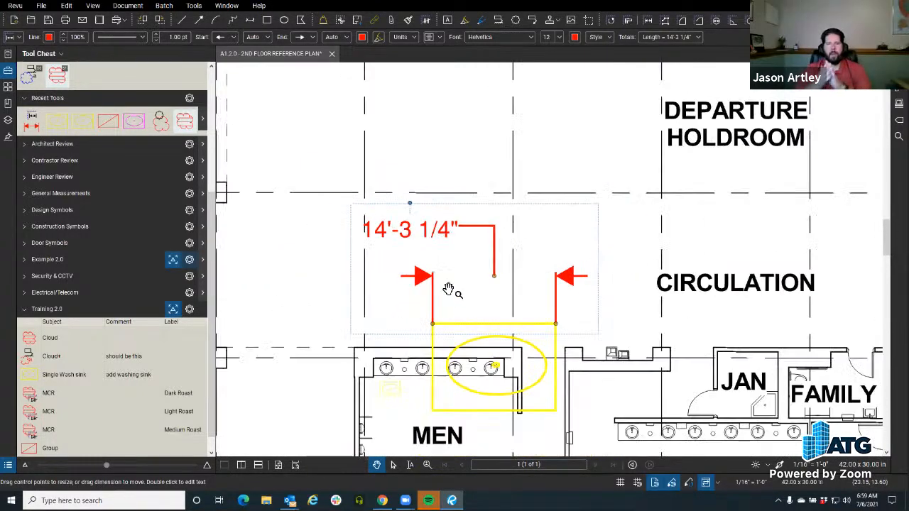
{"action": "left_click", "coordinate": [324, 240]}
{"action": "scroll", "coordinate": [341, 256], "scroll_direction": "down", "scroll_amount": 4}
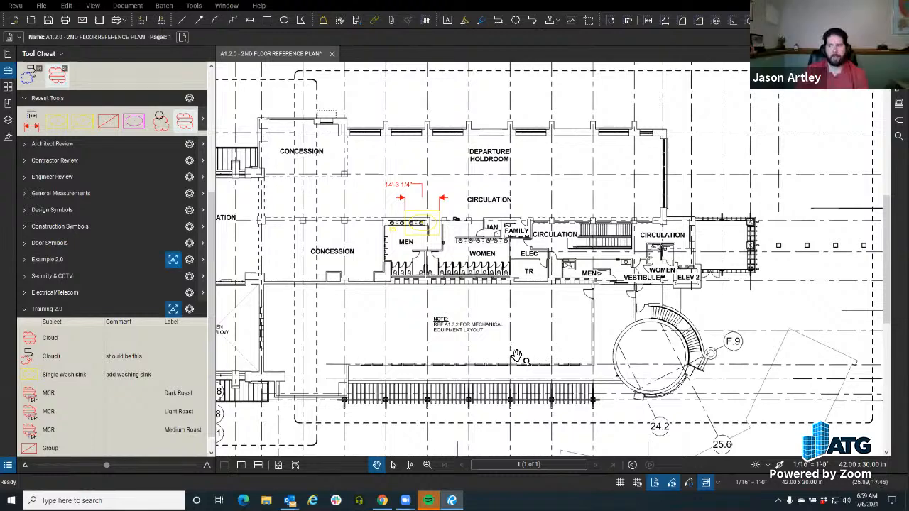
{"action": "scroll", "coordinate": [407, 321], "scroll_direction": "up", "scroll_amount": 4}
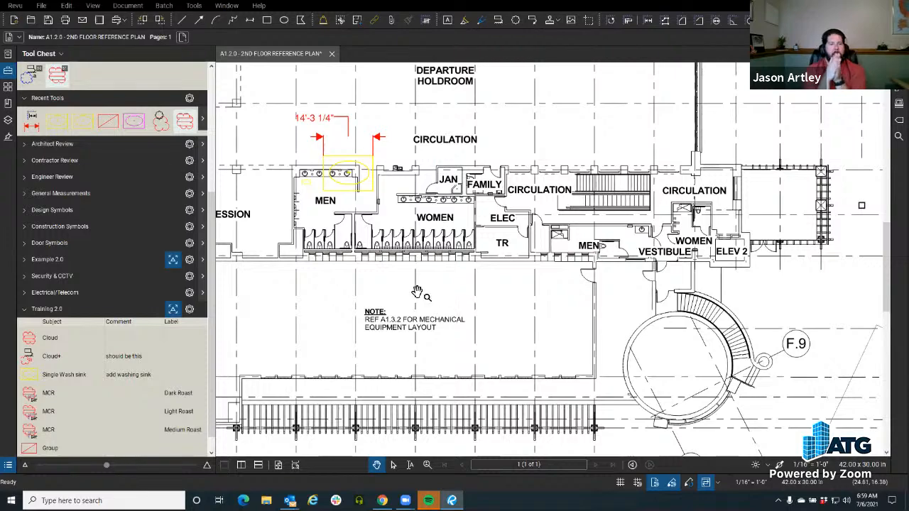
{"action": "scroll", "coordinate": [314, 163], "scroll_direction": "up", "scroll_amount": 5}
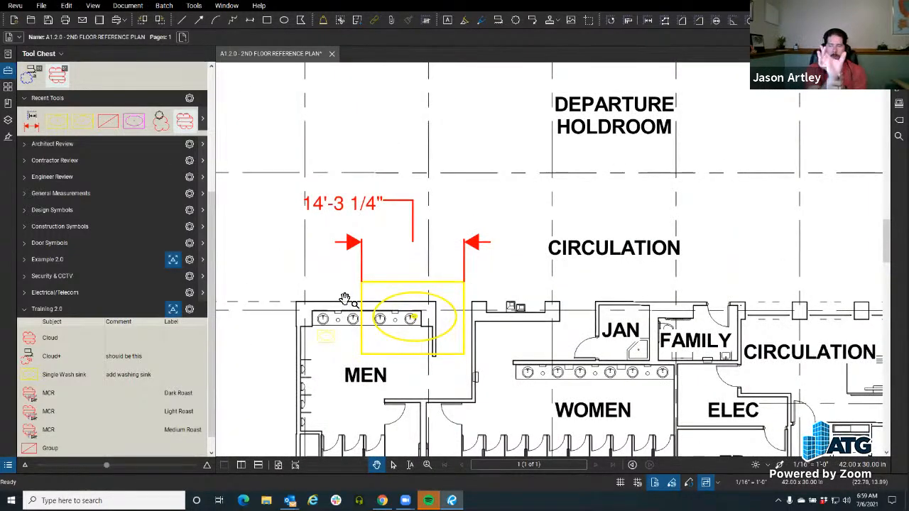
Draw a rectangular area measurement about 26'-9" by 20'-8 3/4" in the open space below the restrooms.
{"action": "left_click", "coordinate": [679, 22]}
{"action": "scroll", "coordinate": [537, 238], "scroll_direction": "down", "scroll_amount": 3}
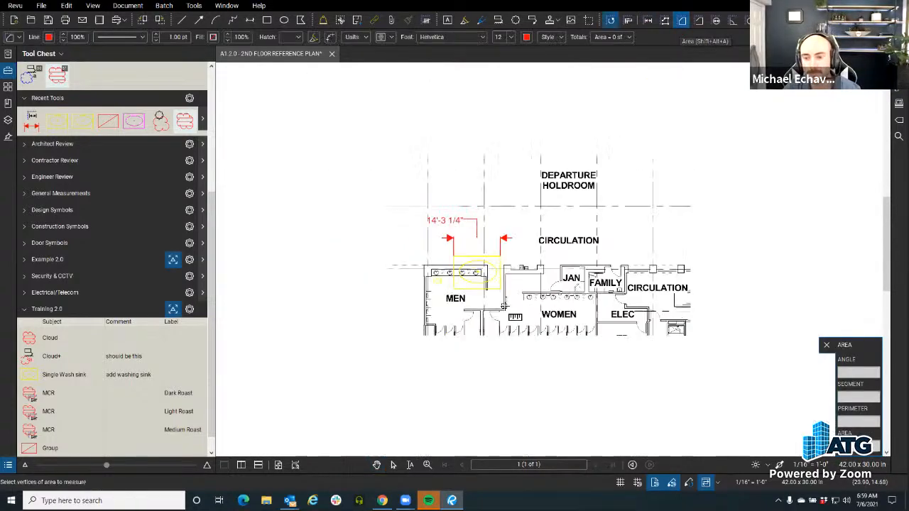
{"action": "scroll", "coordinate": [355, 221], "scroll_direction": "up", "scroll_amount": 5}
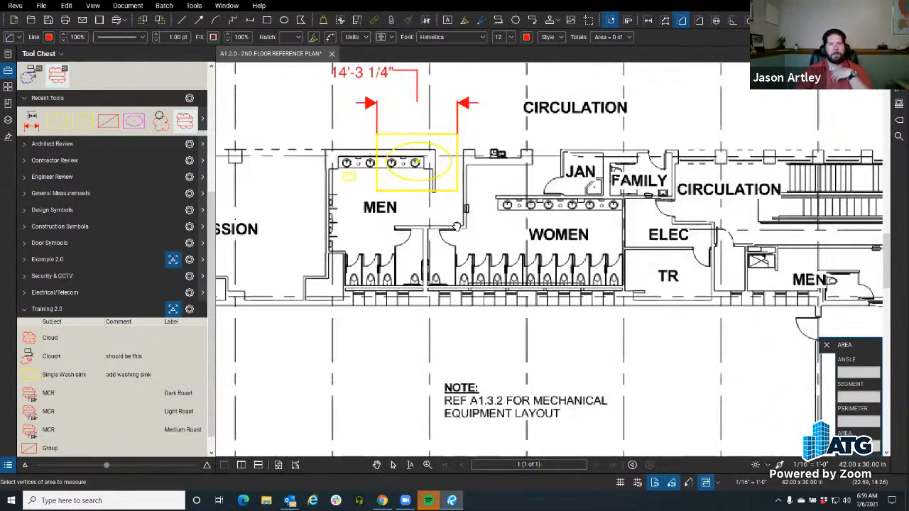
{"action": "left_click_drag", "start_coordinate": [386, 193], "coordinate": [532, 302]}
{"action": "scroll", "coordinate": [470, 256], "scroll_direction": "up", "scroll_amount": 4}
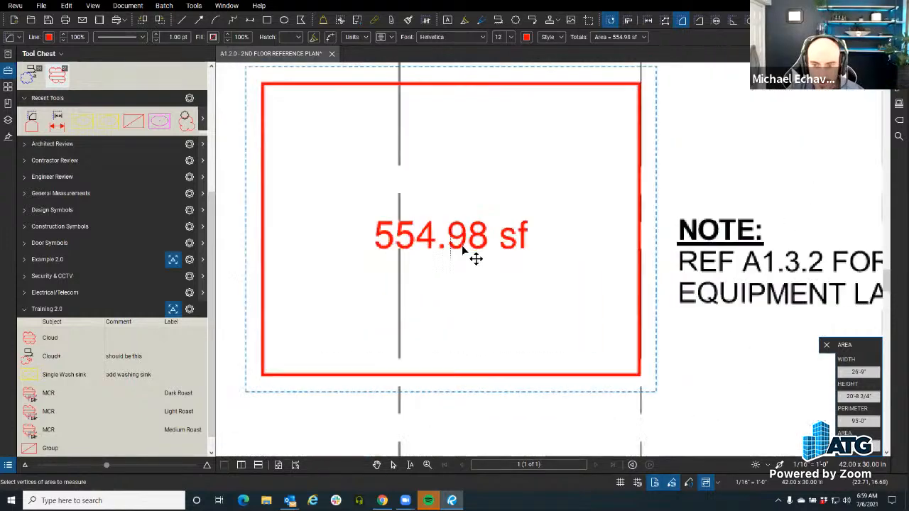
Move the area measurement's value label out of the rectangle to just beyond its left edge, below the concession area.
{"action": "left_click_drag", "start_coordinate": [487, 272], "coordinate": [511, 306]}
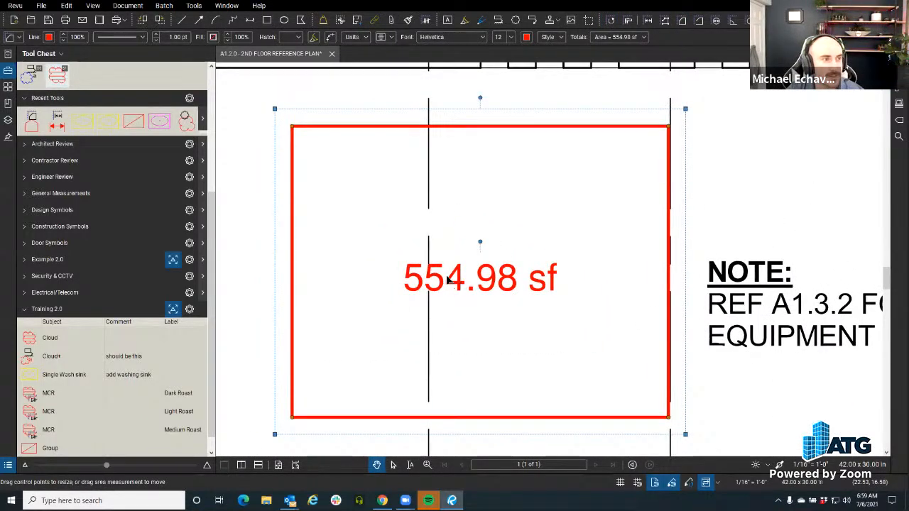
{"action": "left_click_drag", "start_coordinate": [448, 281], "coordinate": [454, 229]}
{"action": "scroll", "coordinate": [483, 272], "scroll_direction": "down", "scroll_amount": 3}
{"action": "left_click_drag", "start_coordinate": [493, 312], "coordinate": [372, 278]}
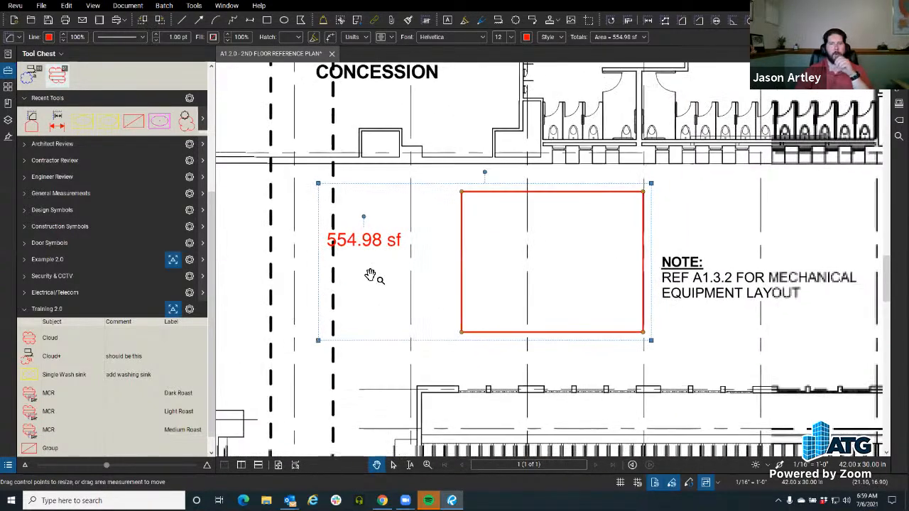
{"action": "left_click_drag", "start_coordinate": [381, 244], "coordinate": [430, 302]}
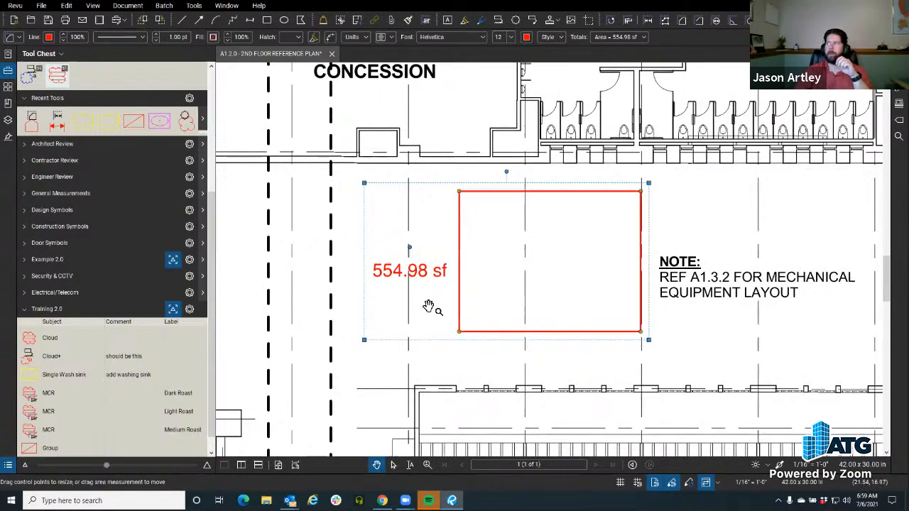
{"action": "left_click", "coordinate": [429, 305]}
{"action": "left_click_drag", "start_coordinate": [583, 345], "coordinate": [512, 376]}
{"action": "scroll", "coordinate": [505, 379], "scroll_direction": "down", "scroll_amount": 2}
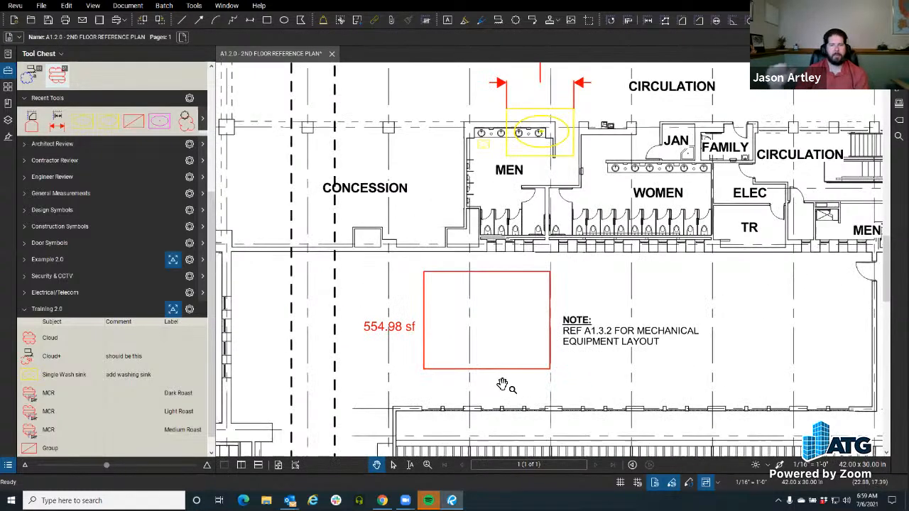
Move the area measurement over the mechanical equipment note and stretch its two right corners outward to enclose the note.
{"action": "left_click_drag", "start_coordinate": [484, 372], "coordinate": [610, 391]}
{"action": "left_click_drag", "start_coordinate": [669, 284], "coordinate": [712, 284]}
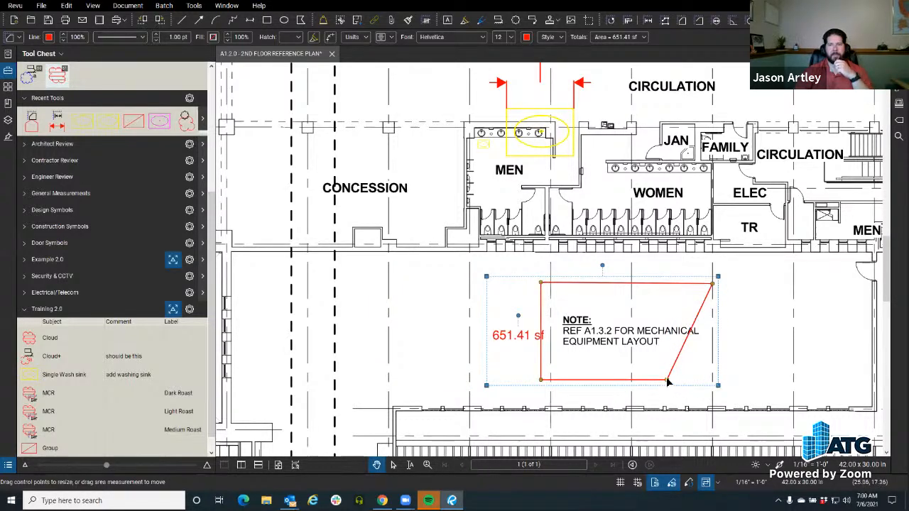
{"action": "left_click_drag", "start_coordinate": [669, 381], "coordinate": [713, 380]}
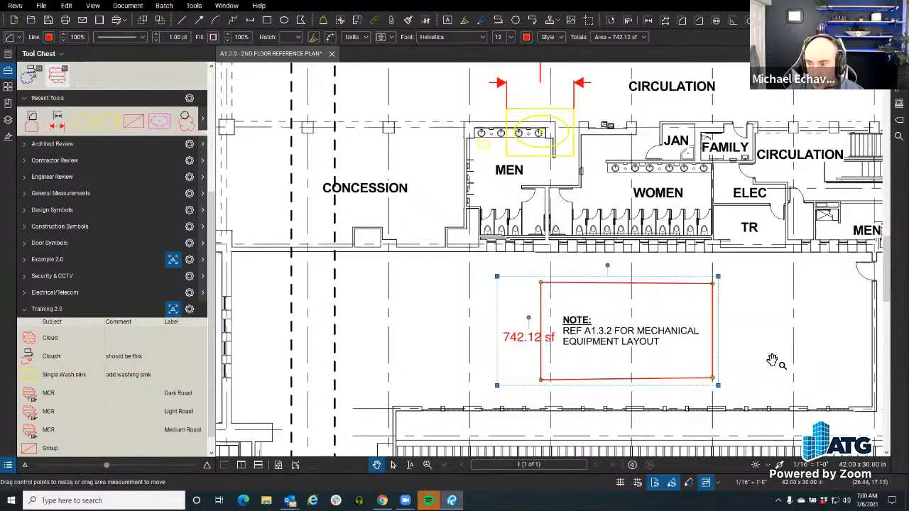
{"action": "left_click_drag", "start_coordinate": [576, 341], "coordinate": [346, 310]}
{"action": "left_click_drag", "start_coordinate": [417, 294], "coordinate": [516, 326]}
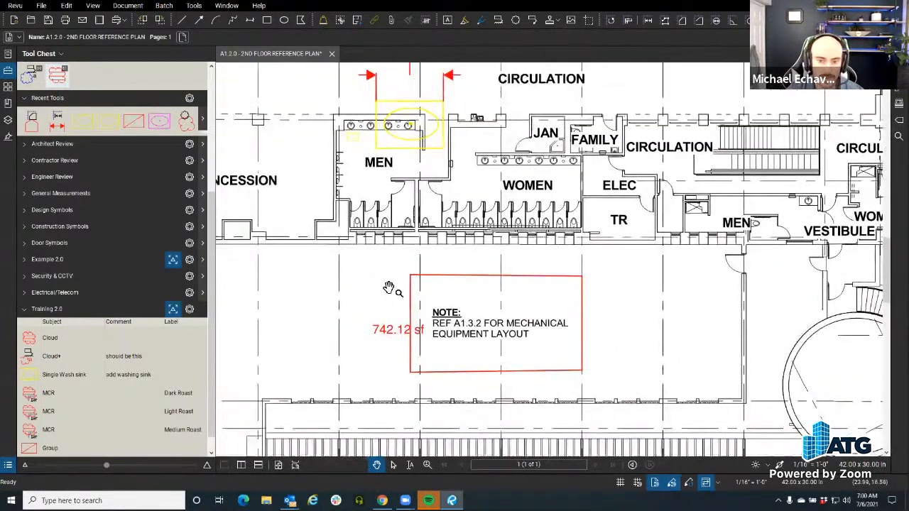
{"action": "left_click_drag", "start_coordinate": [390, 325], "coordinate": [415, 331]}
{"action": "scroll", "coordinate": [429, 343], "scroll_direction": "down", "scroll_amount": 1}
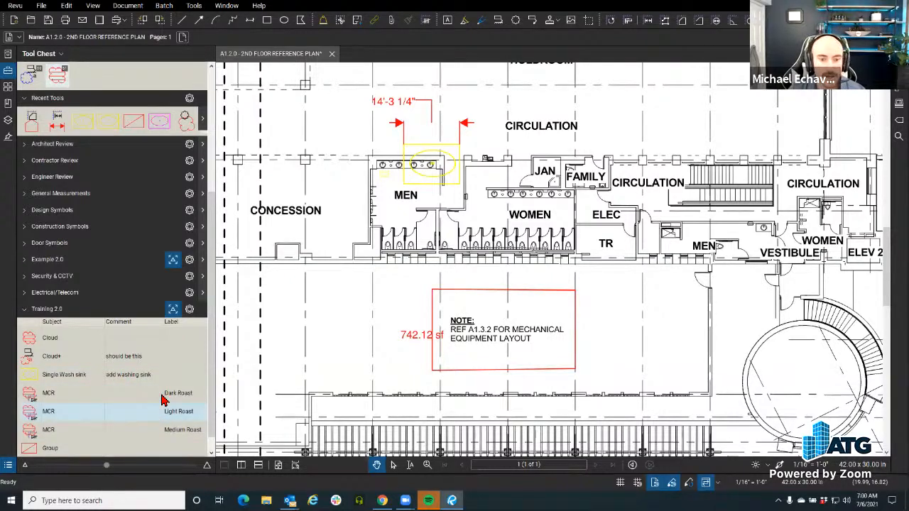
Select the Training 2.0 legend near the upper edge of the sheet and open its column settings.
{"action": "left_click", "coordinate": [190, 310]}
{"action": "left_click", "coordinate": [215, 334]}
{"action": "scroll", "coordinate": [361, 335], "scroll_direction": "down", "scroll_amount": 3}
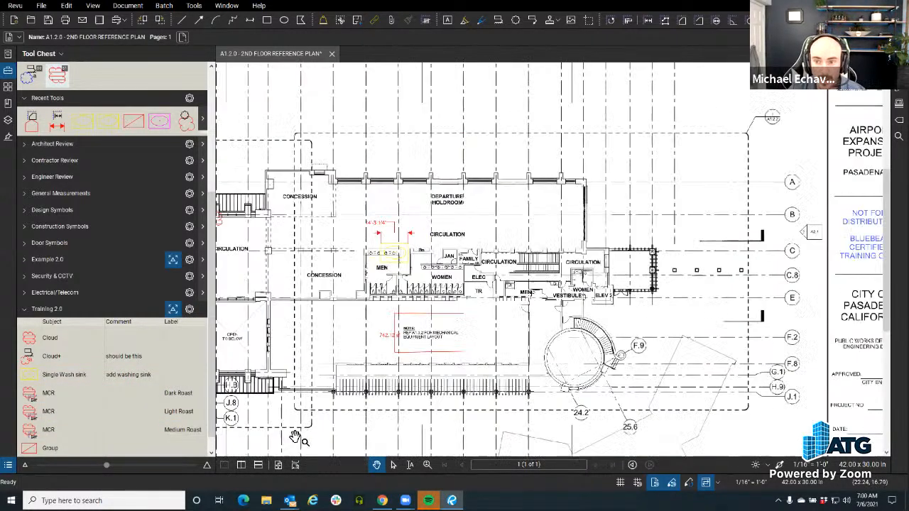
{"action": "scroll", "coordinate": [520, 154], "scroll_direction": "down", "scroll_amount": 2}
{"action": "scroll", "coordinate": [409, 217], "scroll_direction": "up", "scroll_amount": 6}
{"action": "left_click", "coordinate": [416, 213]}
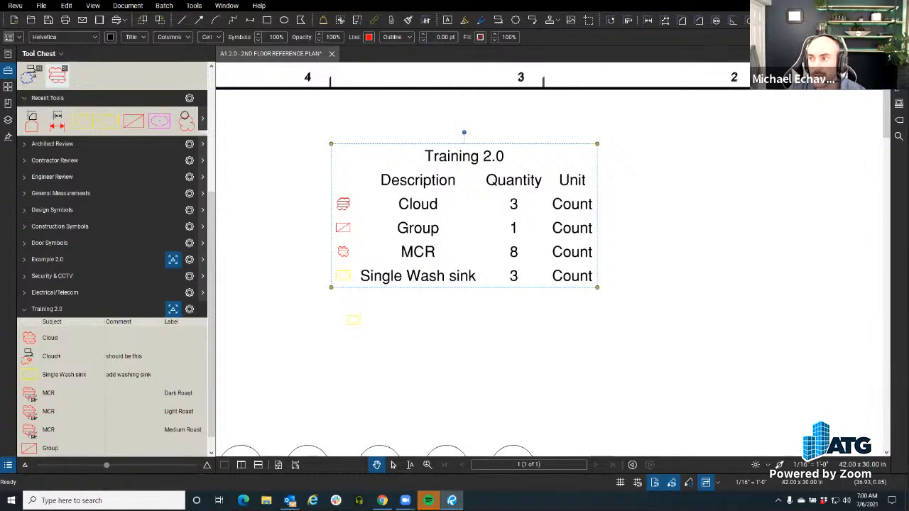
{"action": "left_click", "coordinate": [174, 37]}
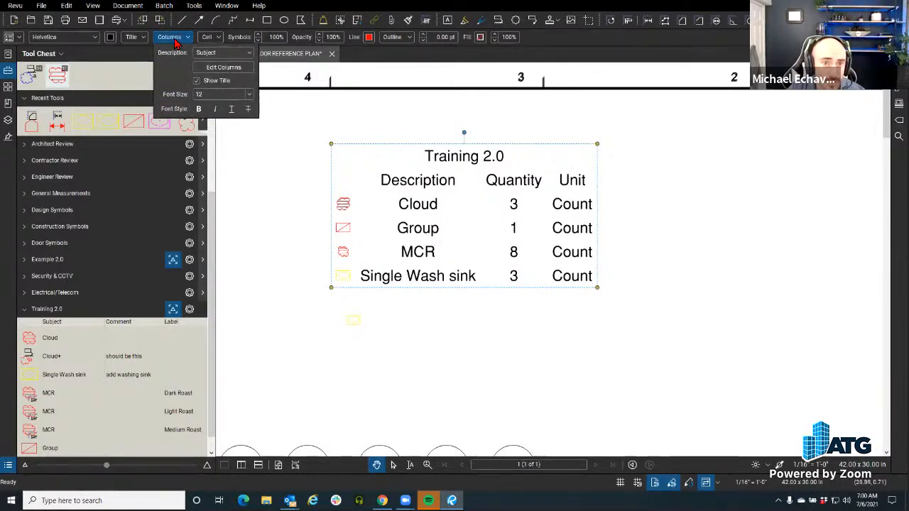
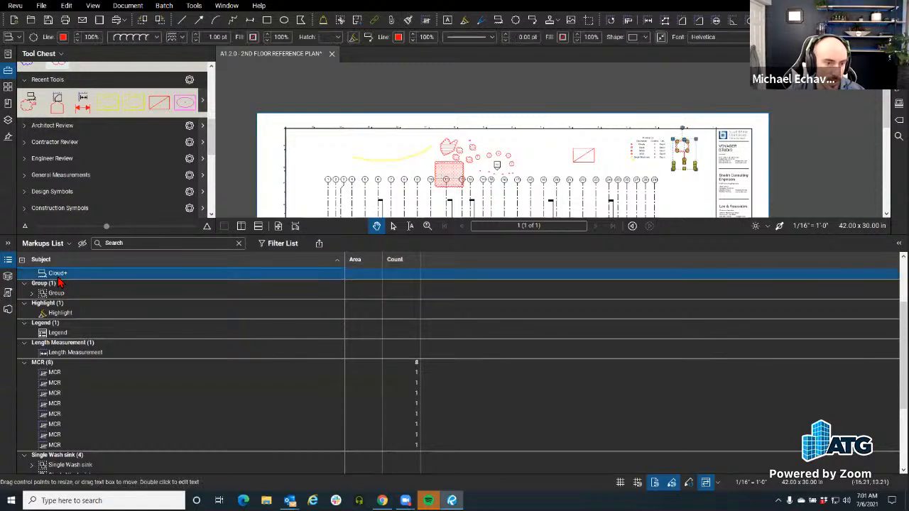
Select the Cloud+, Group, Highlight, Legend and Length Measurement entries in the Markups List and view their legend assignment options.
{"action": "left_click", "coordinate": [59, 294], "text": "ctrl"}
{"action": "left_click", "coordinate": [67, 315], "text": "ctrl"}
{"action": "left_click", "coordinate": [58, 332], "text": "ctrl"}
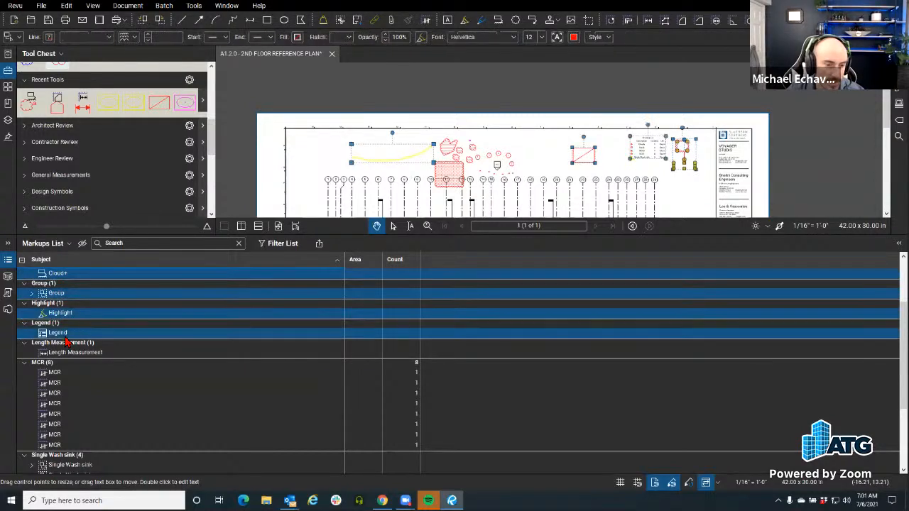
{"action": "left_click", "coordinate": [67, 352], "text": "ctrl"}
{"action": "right_click", "coordinate": [65, 341]}
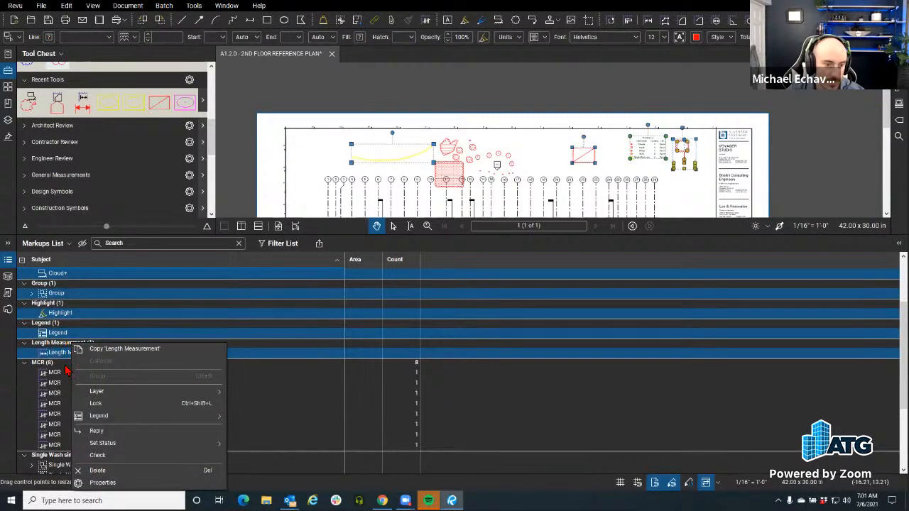
{"action": "mouse_move", "coordinate": [122, 419]}
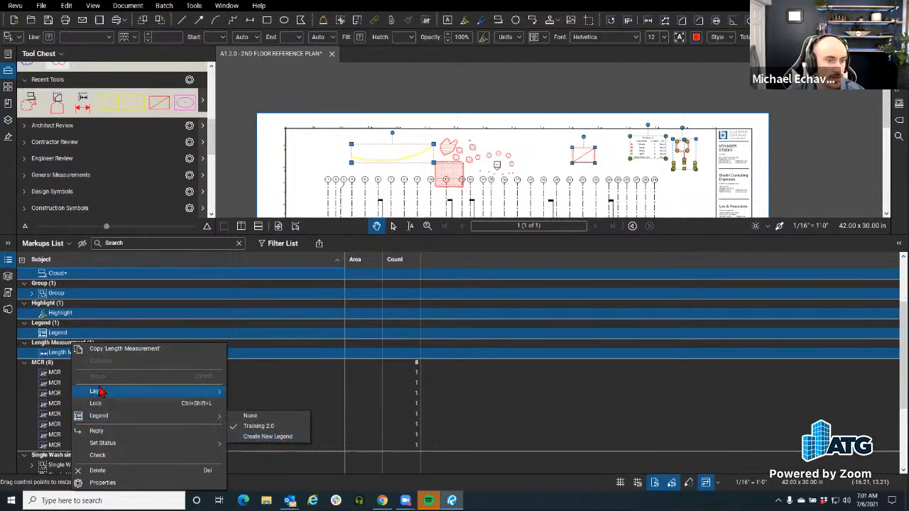
{"action": "left_click", "coordinate": [9, 261]}
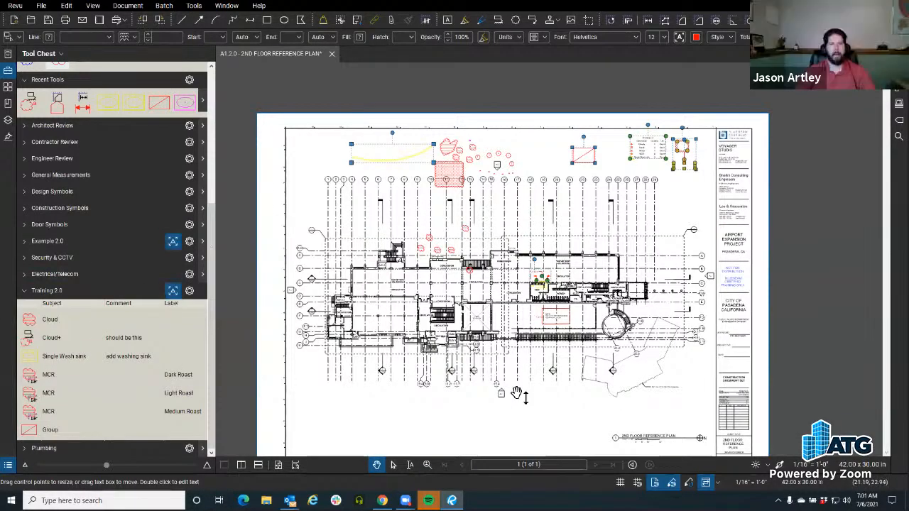
{"action": "left_click", "coordinate": [506, 395]}
{"action": "left_click_drag", "start_coordinate": [440, 346], "coordinate": [402, 346]}
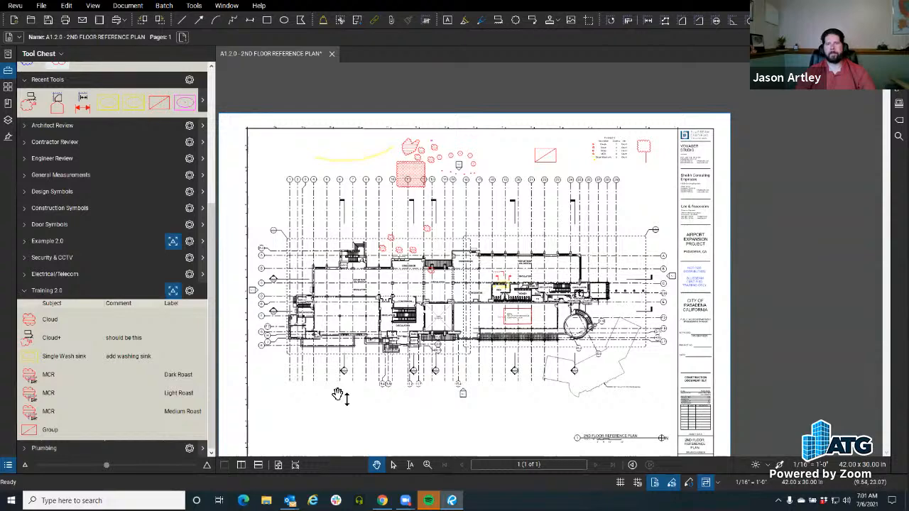
Reopen the Markups List, select the Cloud+, Length Measurement and three MCR markups, and review the legend options for this selection.
{"action": "left_click", "coordinate": [8, 466]}
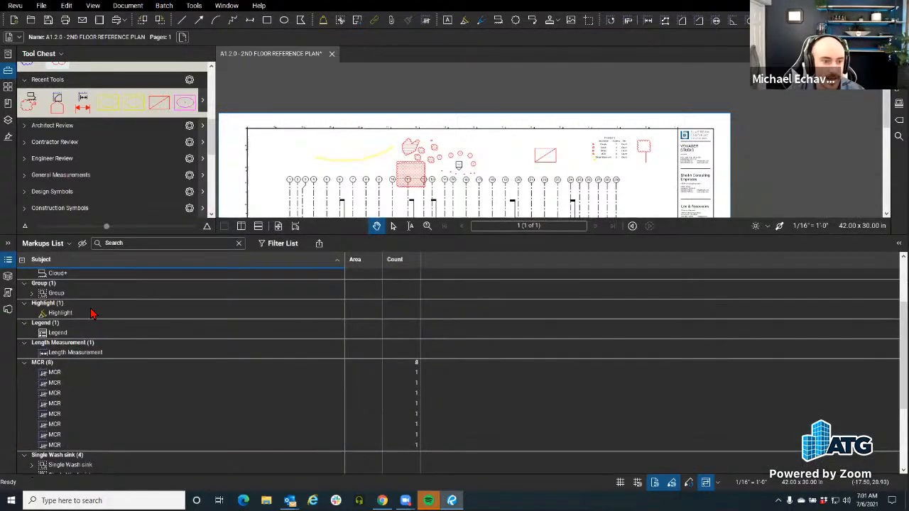
{"action": "left_click", "coordinate": [64, 275]}
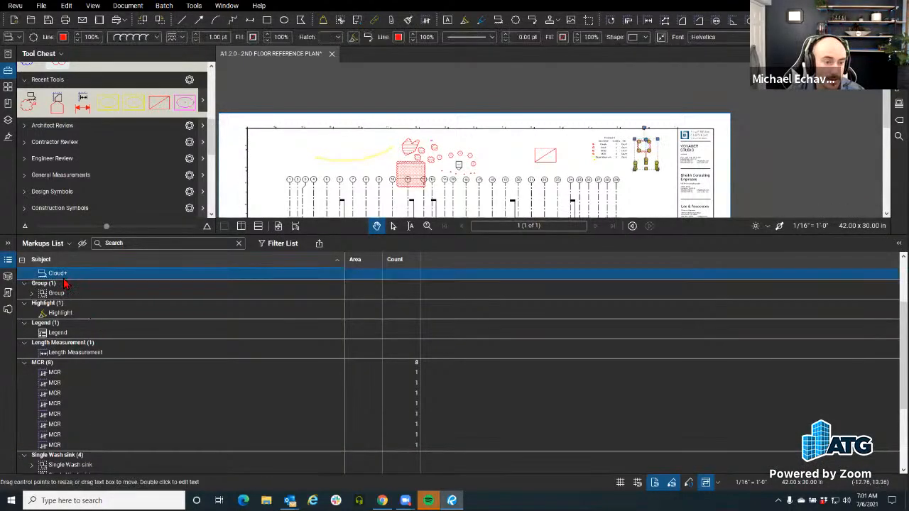
{"action": "left_click", "coordinate": [82, 353], "text": "ctrl"}
{"action": "left_click", "coordinate": [56, 373], "text": "ctrl"}
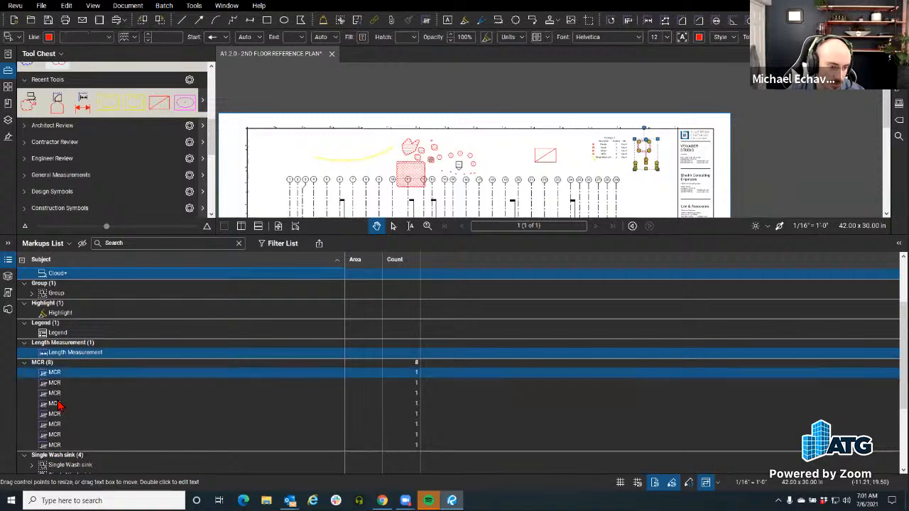
{"action": "left_click", "coordinate": [55, 404], "text": "ctrl"}
{"action": "left_click", "coordinate": [63, 432], "text": "ctrl"}
{"action": "right_click", "coordinate": [62, 432]}
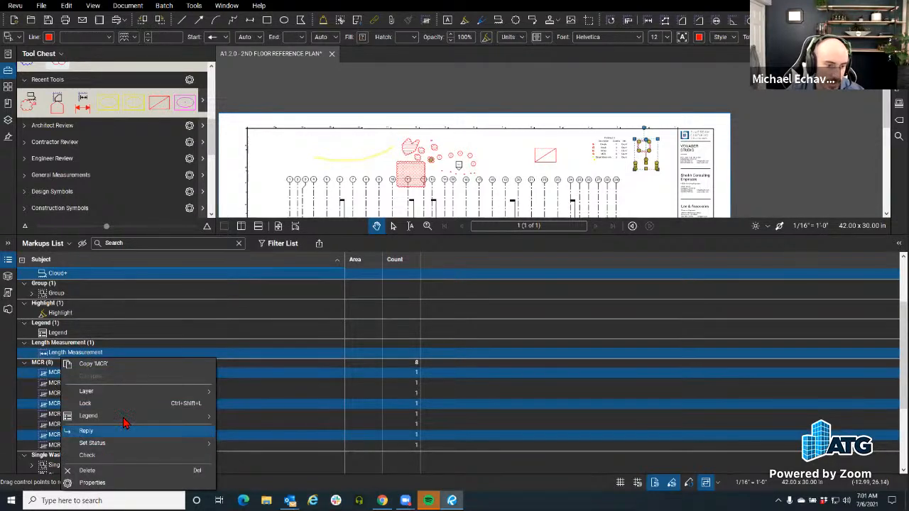
{"action": "mouse_move", "coordinate": [179, 424]}
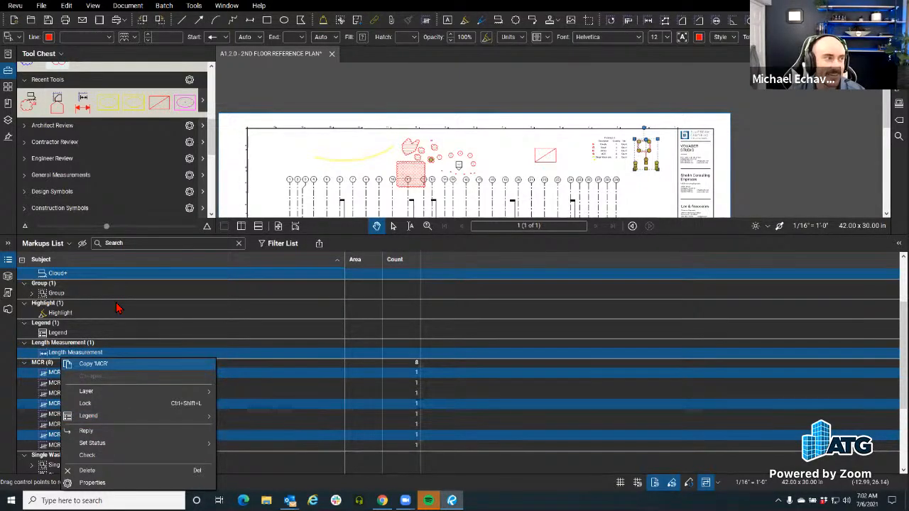
{"action": "left_click", "coordinate": [41, 336]}
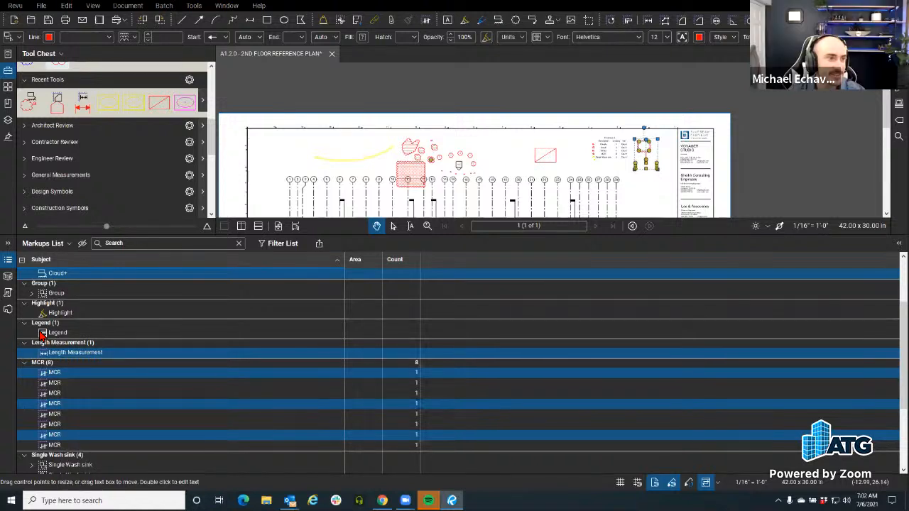
Select the Cloud+, Group and Highlight markups plus two MCR counts and open the actions available for them.
{"action": "left_click", "coordinate": [118, 280]}
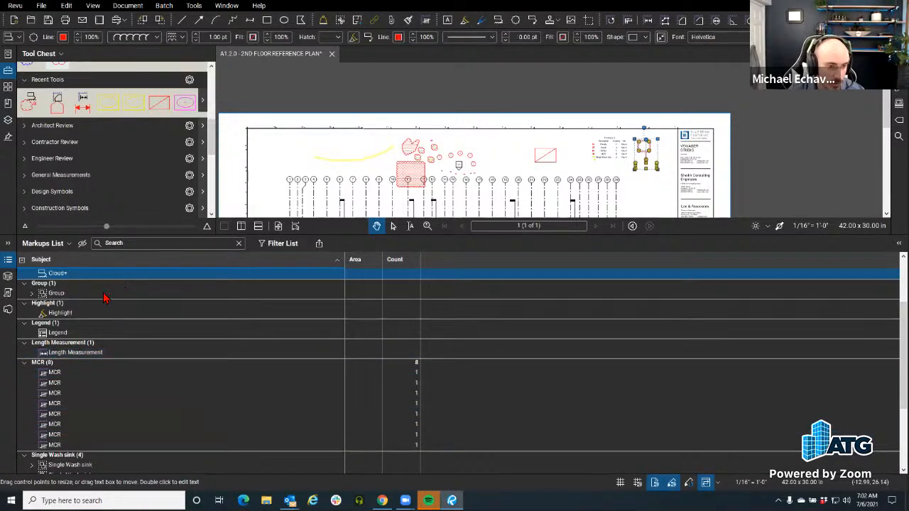
{"action": "left_click", "coordinate": [98, 294], "text": "ctrl"}
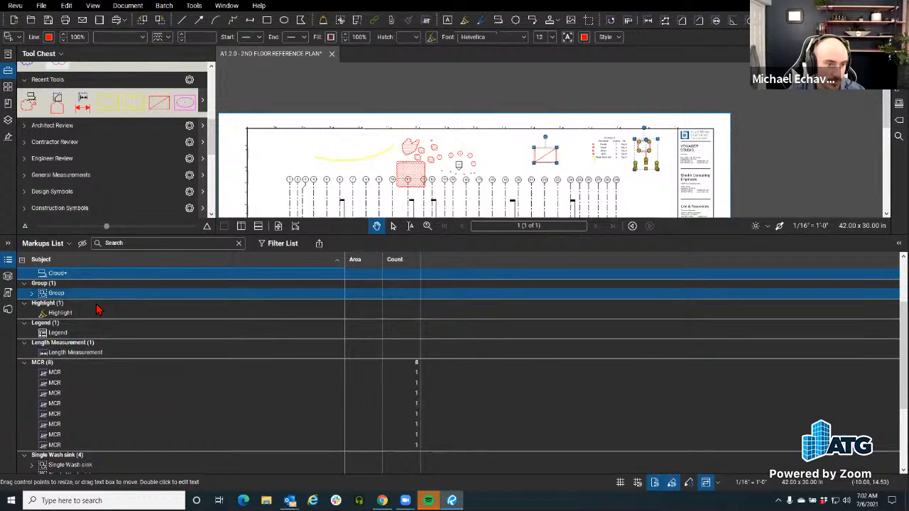
{"action": "left_click", "coordinate": [98, 310], "text": "ctrl"}
{"action": "left_click", "coordinate": [105, 426], "text": "ctrl"}
{"action": "left_click", "coordinate": [80, 383], "text": "ctrl"}
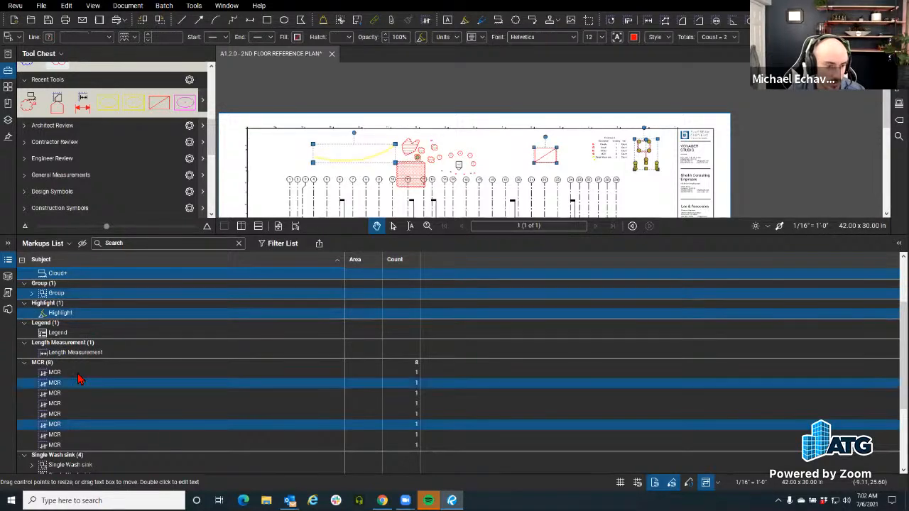
{"action": "right_click", "coordinate": [80, 381]}
Select a run of consecutive MCR counts in the Markups List and view their layer assignment options.
{"action": "left_click", "coordinate": [135, 367]}
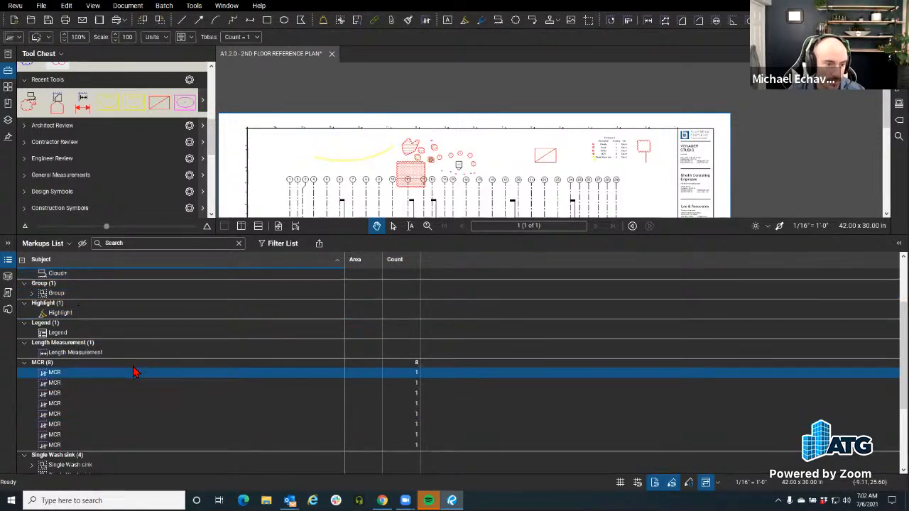
{"action": "left_click", "coordinate": [60, 424], "text": "shift"}
{"action": "right_click", "coordinate": [59, 424]}
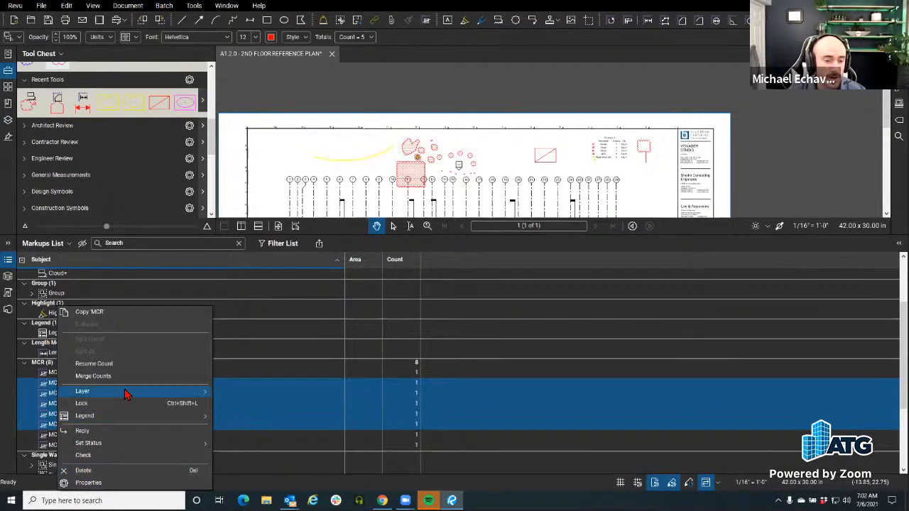
{"action": "mouse_move", "coordinate": [125, 395]}
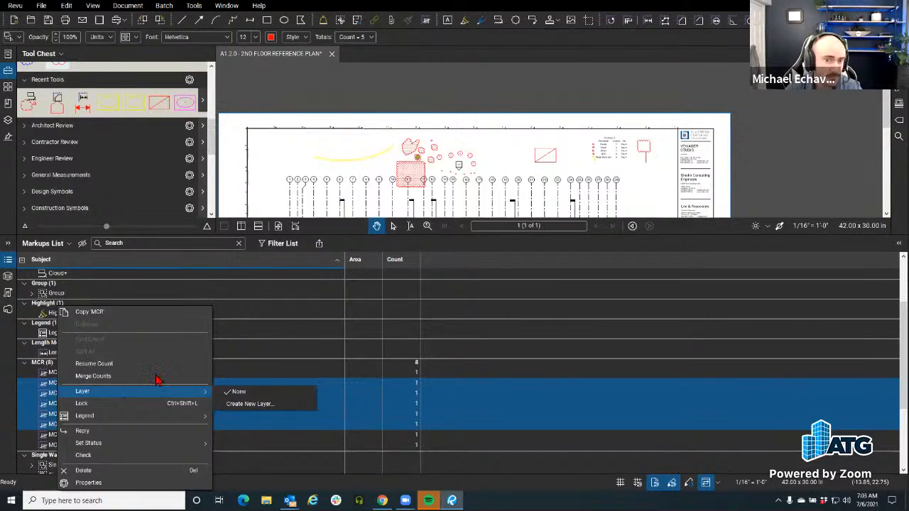
Turn on filtering in the Markups List and check the program's version information.
{"action": "left_click", "coordinate": [270, 246]}
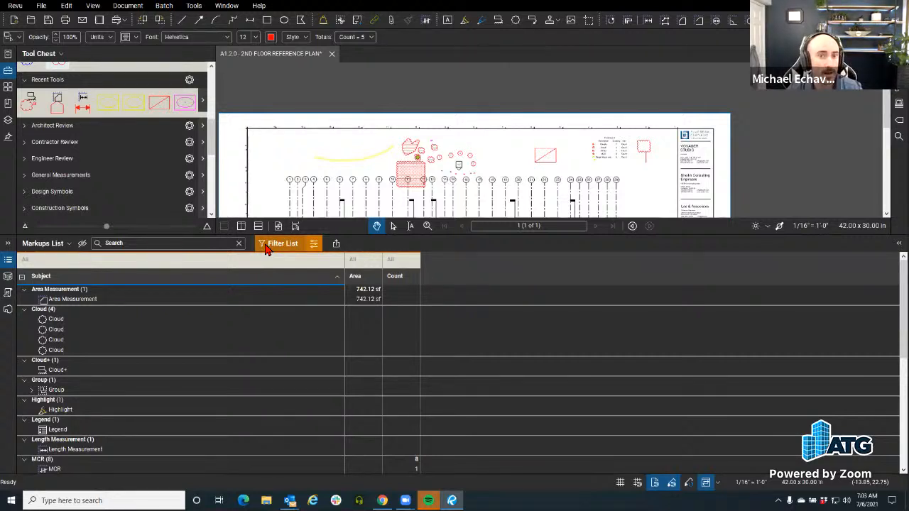
{"action": "left_click", "coordinate": [15, 6]}
{"action": "left_click", "coordinate": [29, 17]}
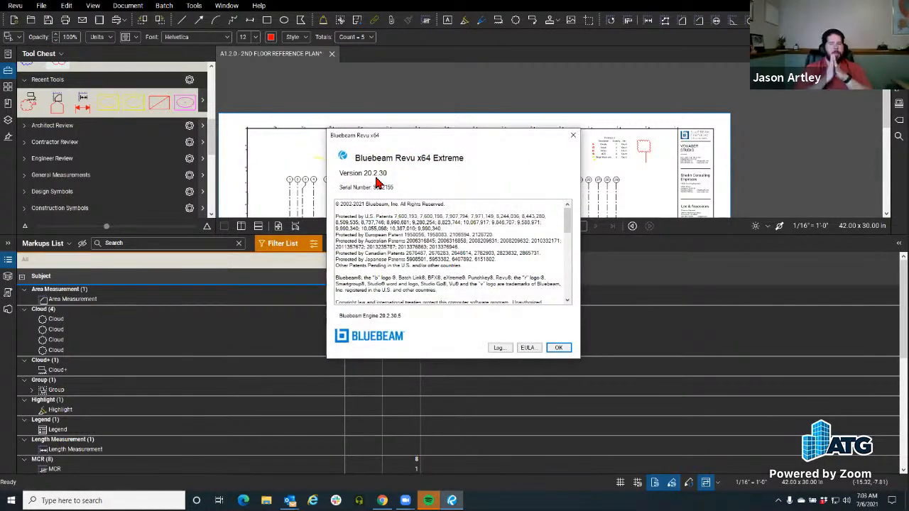
{"action": "left_click", "coordinate": [573, 134]}
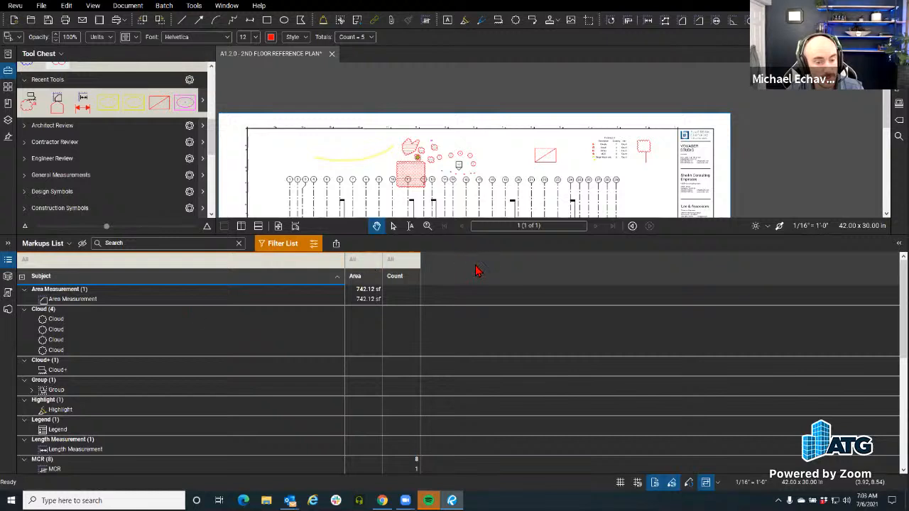
Assign the Area Measurement, the middle two Cloud markups, the Cloud+ and the Group to a new layer named Complete.
{"action": "left_click", "coordinate": [60, 300]}
{"action": "left_click", "coordinate": [56, 330], "text": "ctrl"}
{"action": "left_click", "coordinate": [56, 339], "text": "ctrl"}
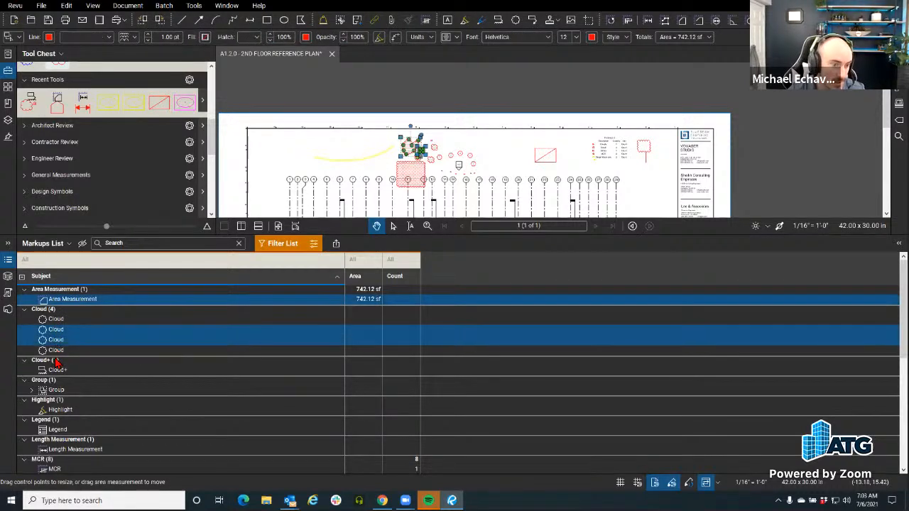
{"action": "left_click", "coordinate": [57, 370], "text": "ctrl"}
{"action": "left_click", "coordinate": [56, 390], "text": "ctrl"}
{"action": "right_click", "coordinate": [57, 393]}
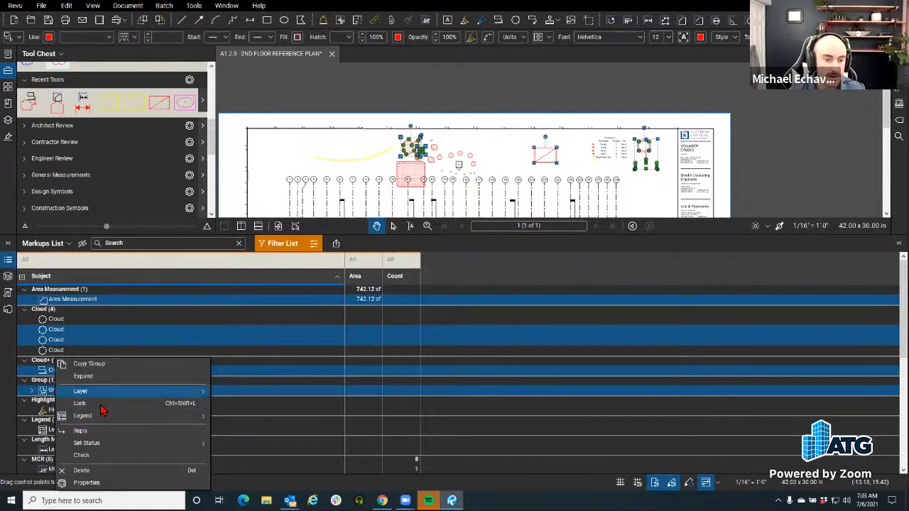
{"action": "mouse_move", "coordinate": [106, 395]}
{"action": "left_click", "coordinate": [249, 408]}
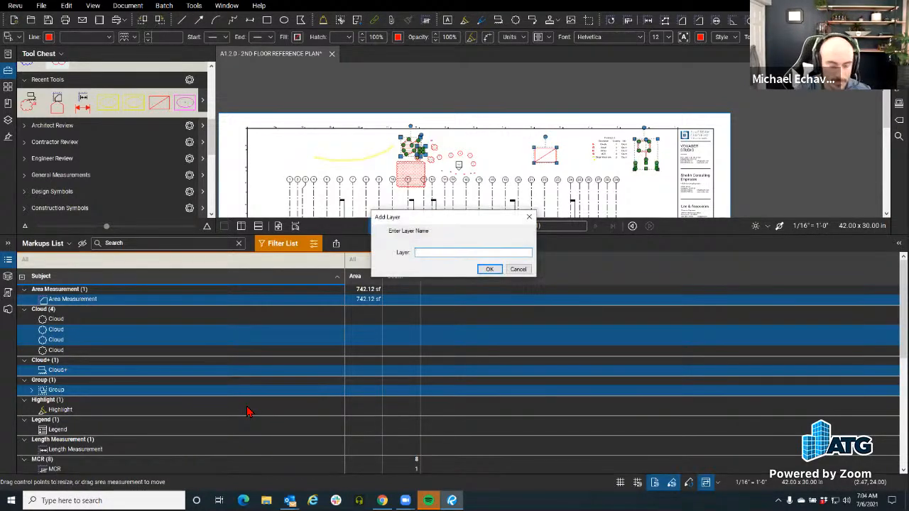
{"action": "type", "text": "Complete"}
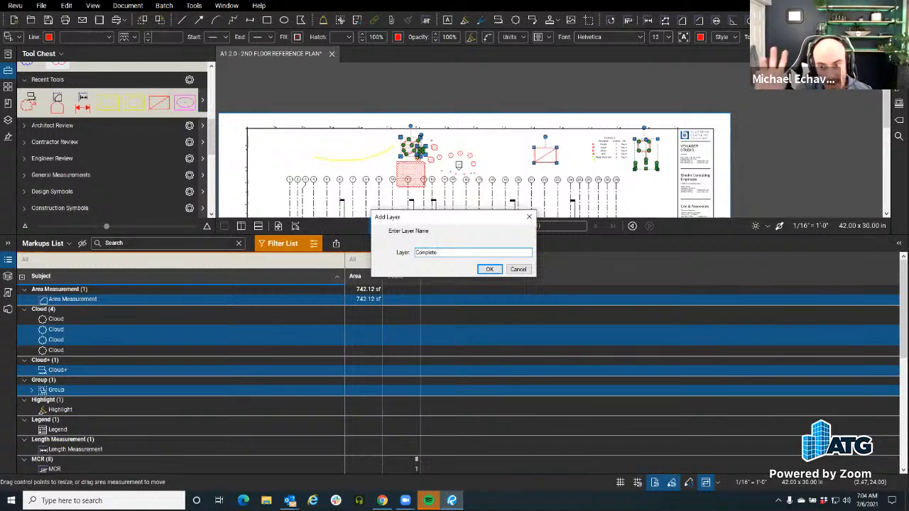
{"action": "left_click", "coordinate": [484, 273]}
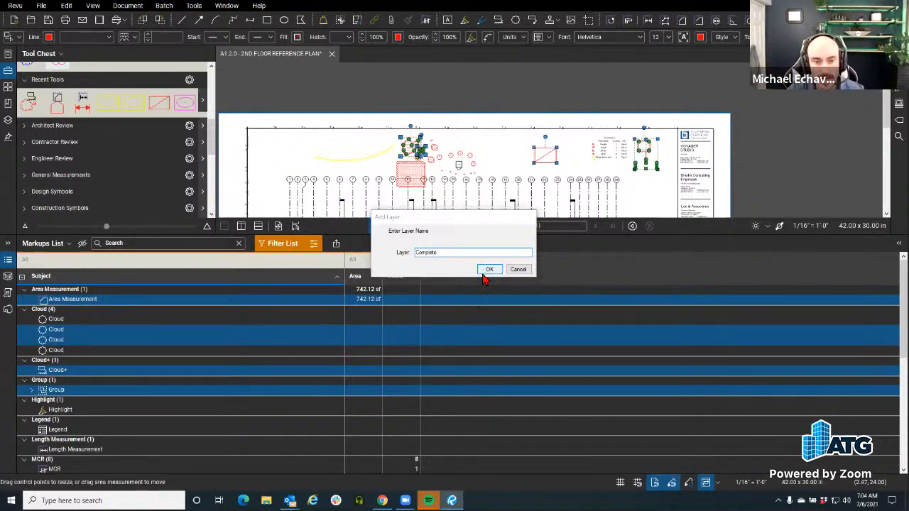
Hide the Complete layer on the plan and exclude it from export.
{"action": "left_click", "coordinate": [8, 120]}
{"action": "left_click", "coordinate": [33, 85]}
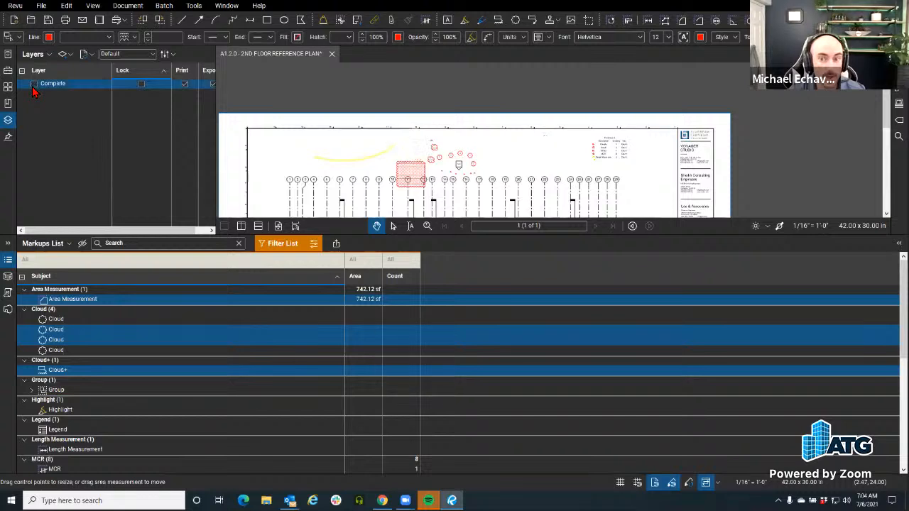
{"action": "left_click_drag", "start_coordinate": [217, 94], "coordinate": [277, 95]}
{"action": "left_click", "coordinate": [213, 85]}
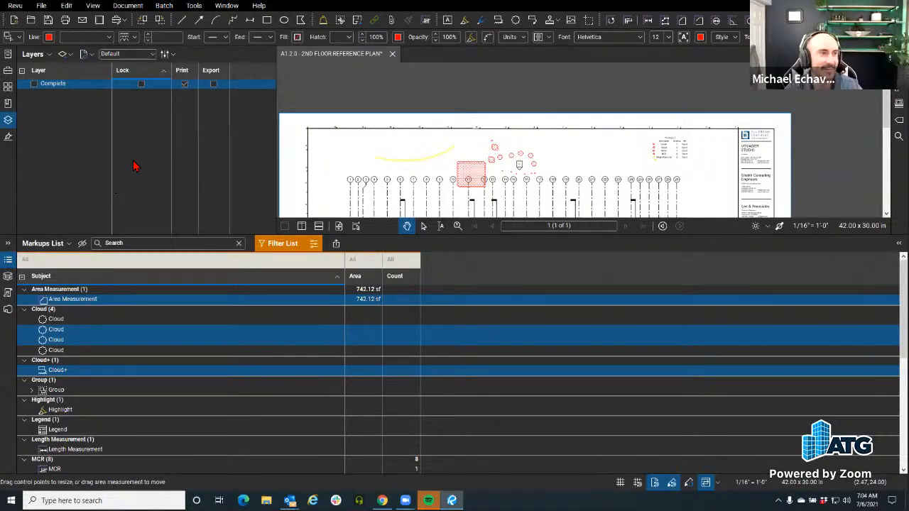
Examine the full plan with the Markups List and Layers closed, and bring the Markups List back.
{"action": "left_click", "coordinate": [9, 262]}
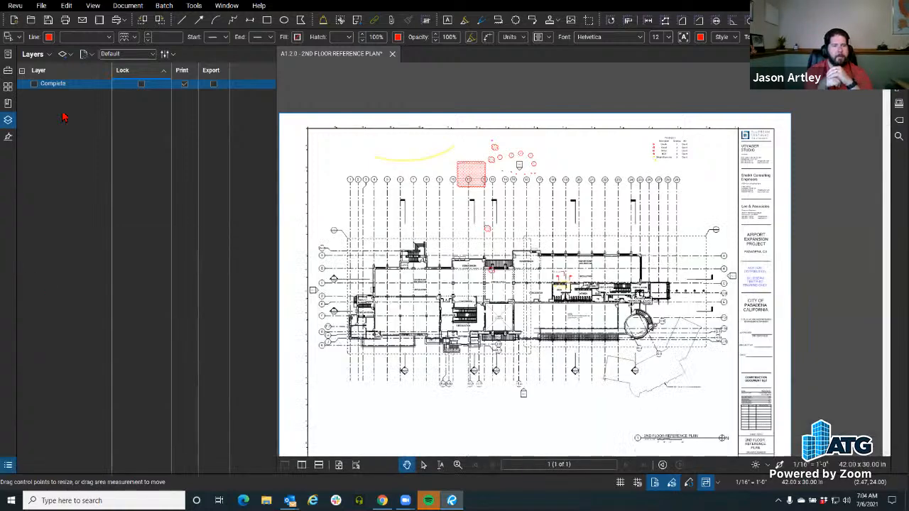
{"action": "left_click", "coordinate": [7, 119]}
{"action": "left_click_drag", "start_coordinate": [313, 153], "coordinate": [391, 142]}
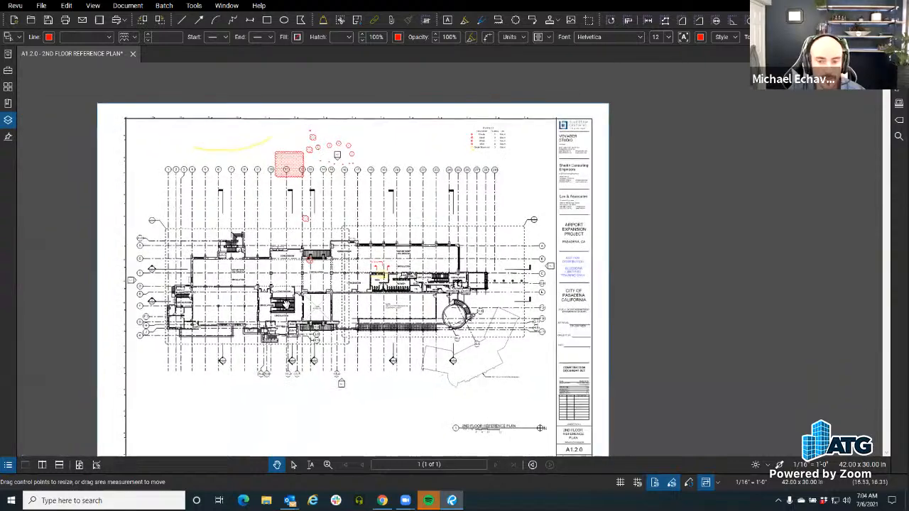
{"action": "scroll", "coordinate": [266, 341], "scroll_direction": "up", "scroll_amount": 1}
{"action": "mouse_move", "coordinate": [242, 328]}
{"action": "left_mouse_down"}
{"action": "mouse_move", "coordinate": [221, 327]}
{"action": "mouse_move", "coordinate": [216, 311]}
{"action": "left_mouse_up"}
{"action": "scroll", "coordinate": [212, 310], "scroll_direction": "down", "scroll_amount": 1}
{"action": "left_click", "coordinate": [26, 467]}
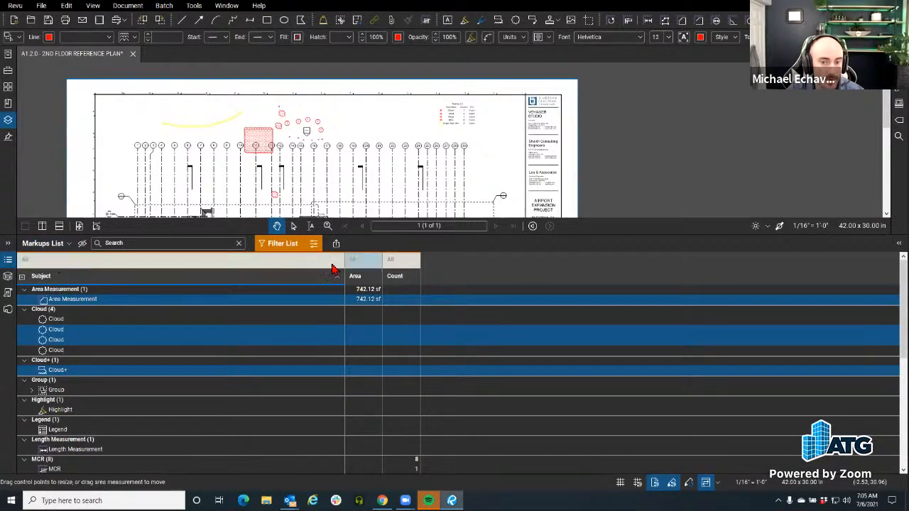
Turn off filtering in the Markups List and start importing markups from a file on disk.
{"action": "left_click", "coordinate": [284, 245]}
{"action": "right_click", "coordinate": [42, 258]}
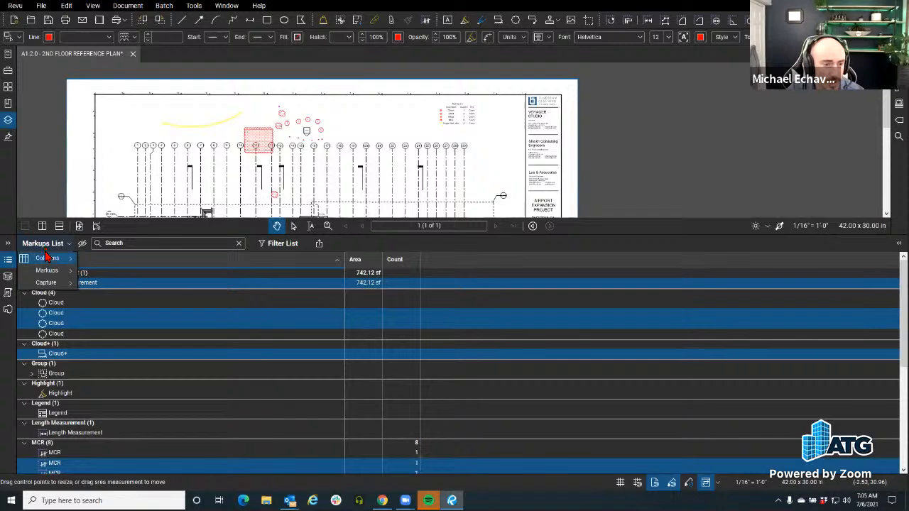
{"action": "mouse_move", "coordinate": [47, 270]}
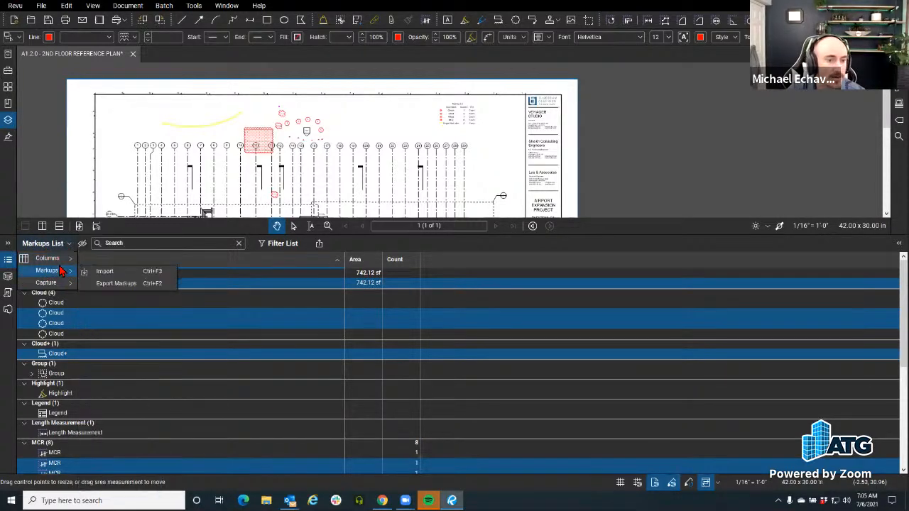
{"action": "left_click", "coordinate": [120, 277]}
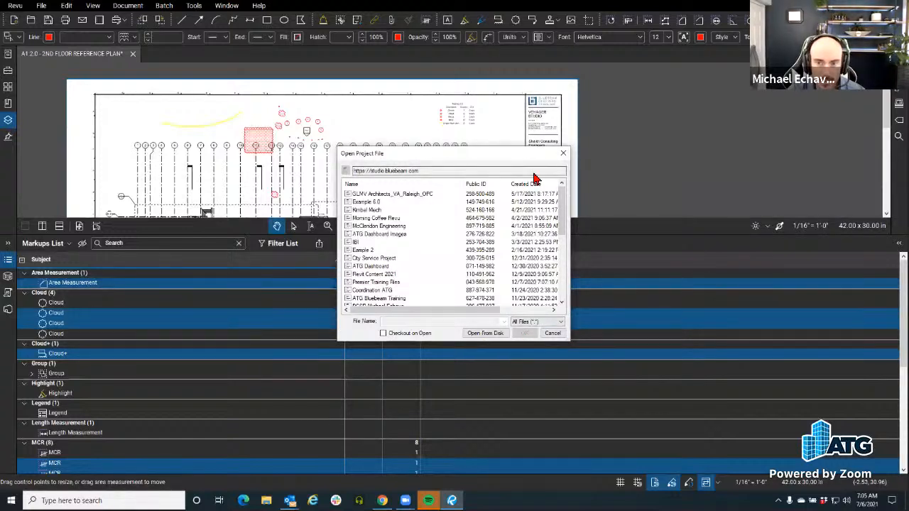
{"action": "left_click", "coordinate": [486, 334]}
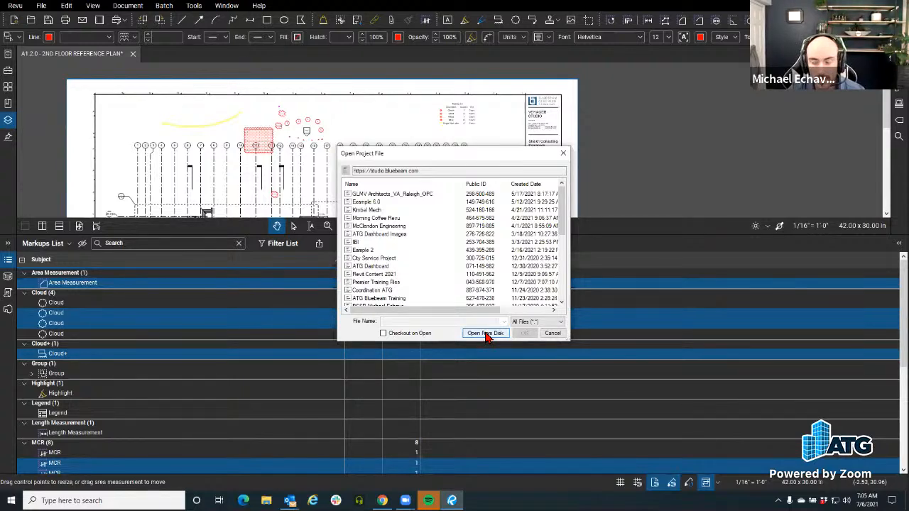
{"action": "left_click", "coordinate": [481, 337]}
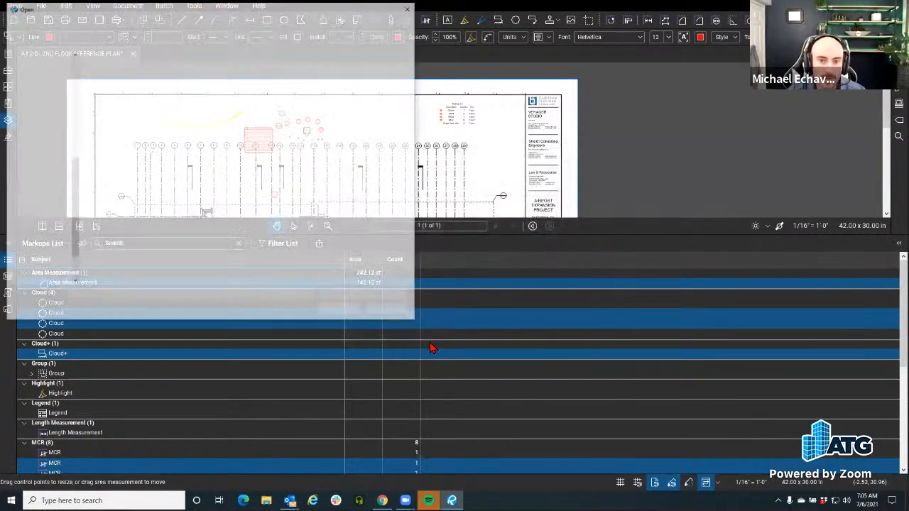
{"action": "left_click_drag", "start_coordinate": [83, 12], "coordinate": [169, 57]}
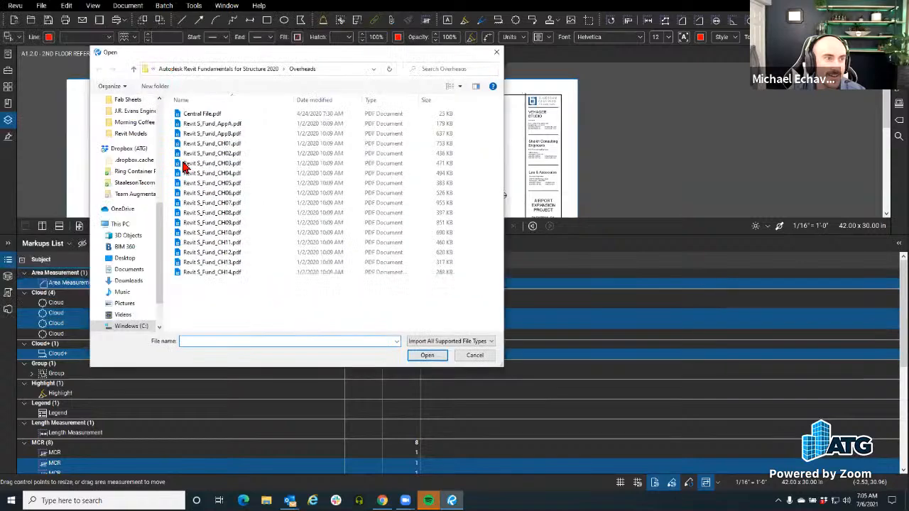
Import the markups of A1.2.0 - 2ND FLOOR REFERENCE PLAN_ALL COMMENTS.pdf from Documents, Bluebeam Revu, Exercise Documents, Import Comments.
{"action": "scroll", "coordinate": [132, 254], "scroll_direction": "up", "scroll_amount": 1}
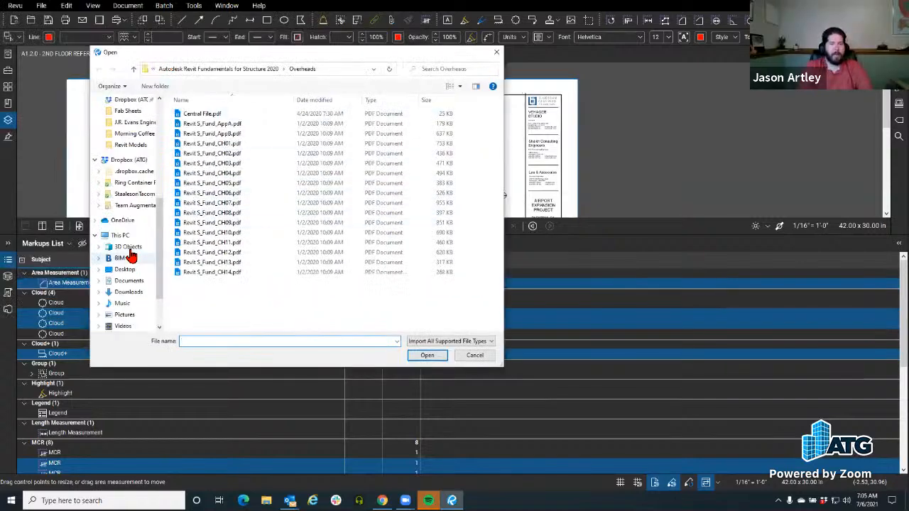
{"action": "left_click", "coordinate": [136, 291]}
{"action": "scroll", "coordinate": [289, 258], "scroll_direction": "down", "scroll_amount": 5}
{"action": "scroll", "coordinate": [289, 258], "scroll_direction": "up", "scroll_amount": 3}
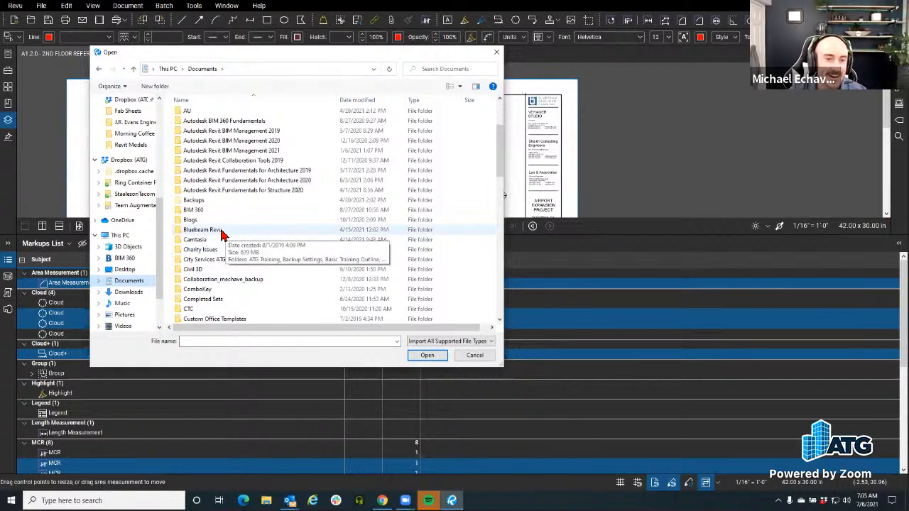
{"action": "double_click", "coordinate": [216, 234]}
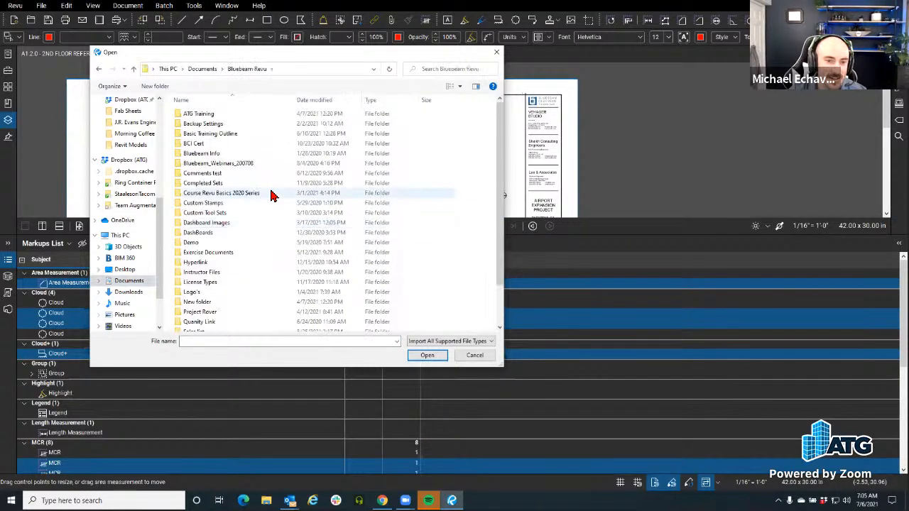
{"action": "scroll", "coordinate": [256, 228], "scroll_direction": "down", "scroll_amount": 2}
{"action": "double_click", "coordinate": [230, 207]}
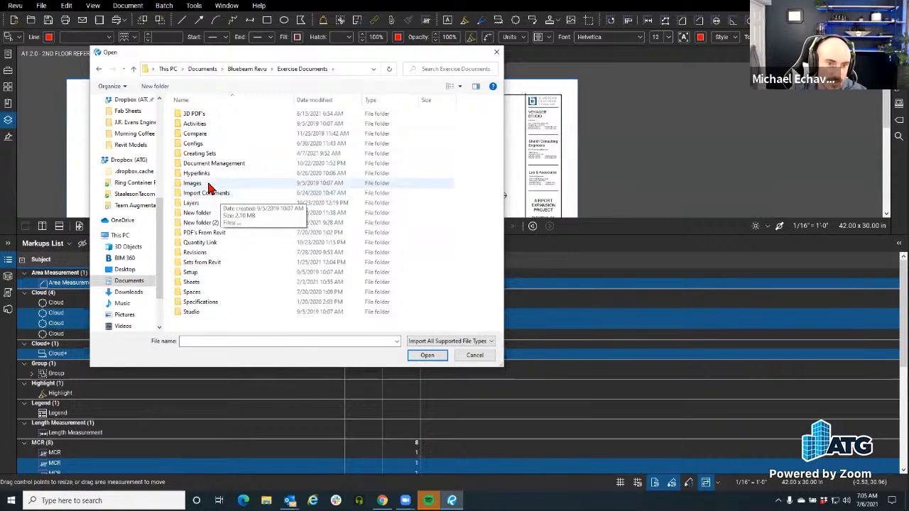
{"action": "double_click", "coordinate": [218, 194]}
{"action": "left_click", "coordinate": [232, 125]}
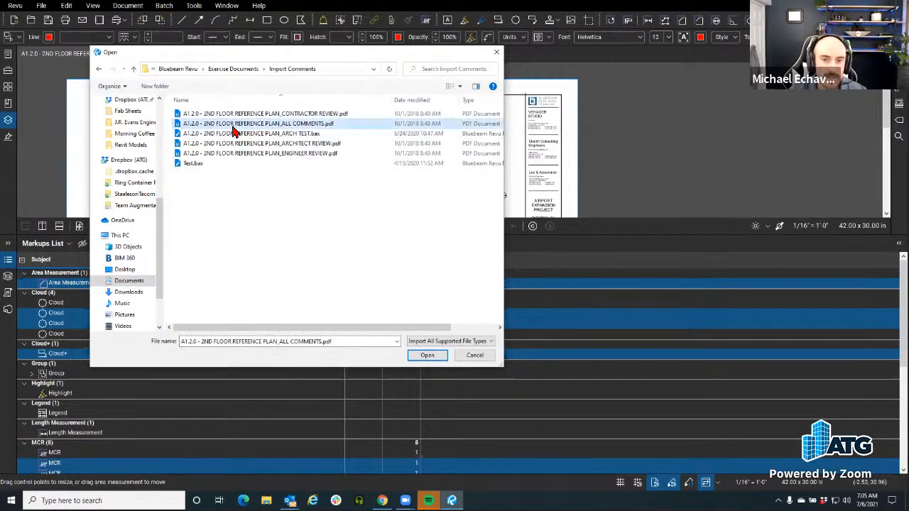
{"action": "left_click", "coordinate": [423, 355]}
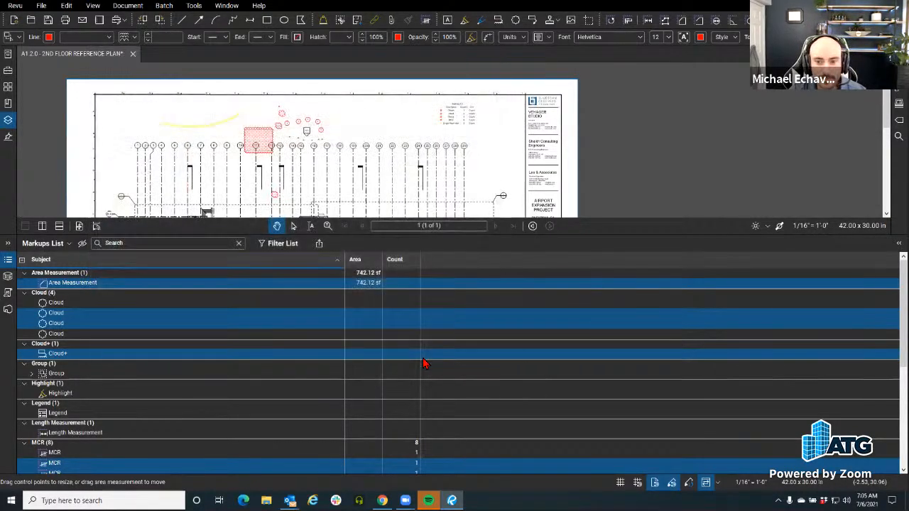
Look over the imported comments, select all Architect markups in the Markups List and inspect them up close on the plan.
{"action": "left_click_drag", "start_coordinate": [231, 236], "coordinate": [258, 424]}
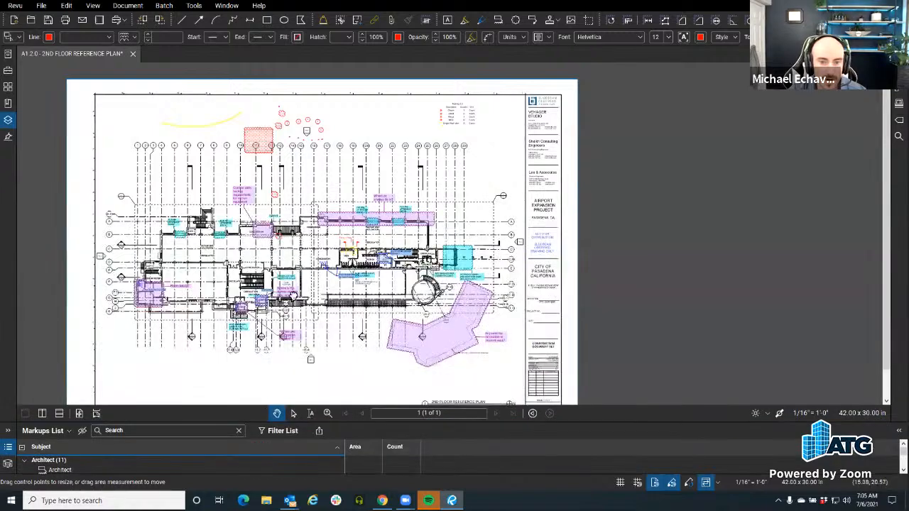
{"action": "mouse_move", "coordinate": [292, 297]}
{"action": "left_mouse_down"}
{"action": "mouse_move", "coordinate": [324, 289]}
{"action": "mouse_move", "coordinate": [304, 282]}
{"action": "left_mouse_up"}
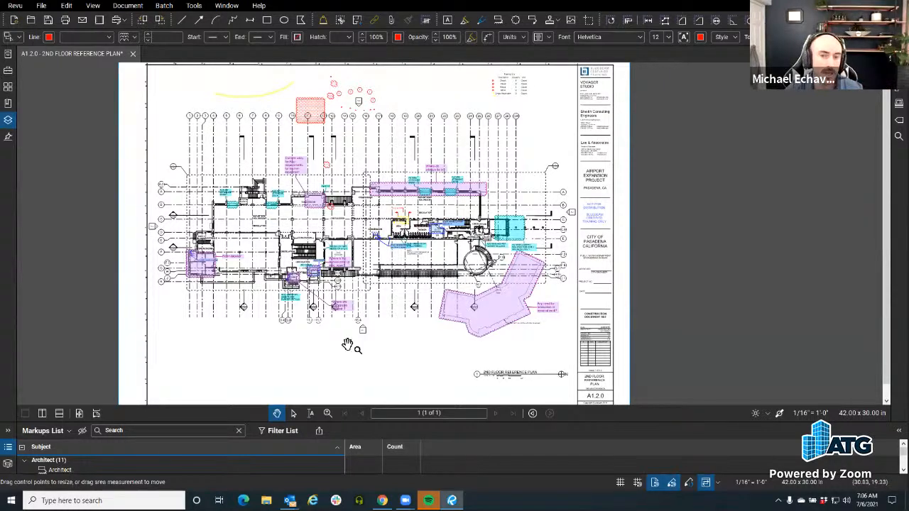
{"action": "left_click_drag", "start_coordinate": [146, 420], "coordinate": [149, 260]}
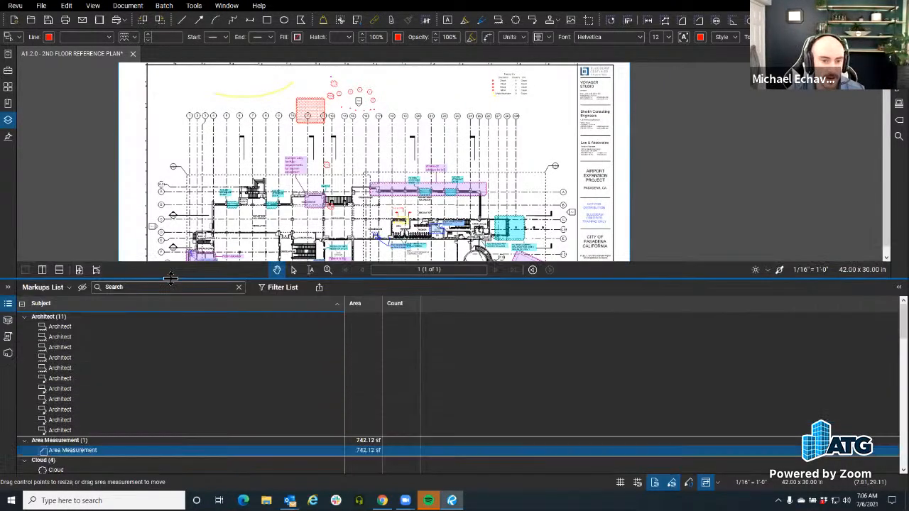
{"action": "left_click", "coordinate": [65, 327]}
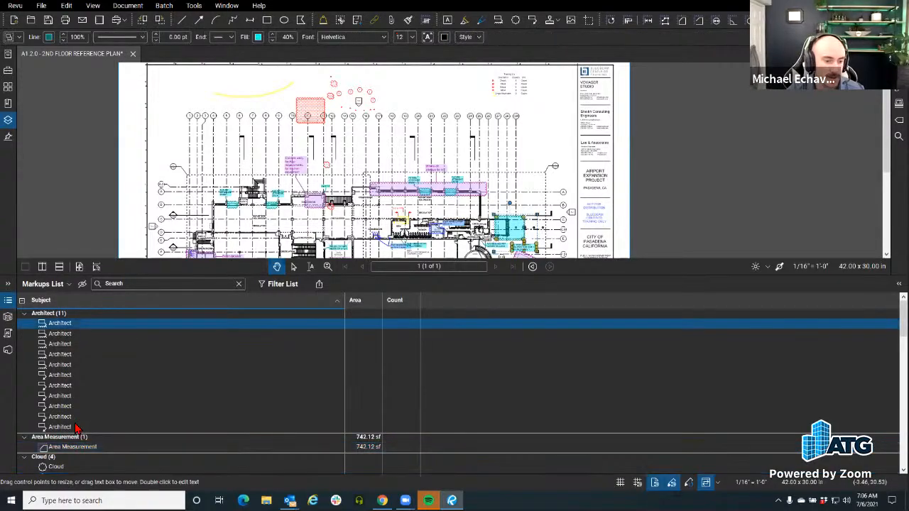
{"action": "left_click", "coordinate": [75, 426], "text": "shift"}
{"action": "scroll", "coordinate": [401, 256], "scroll_direction": "down", "scroll_amount": 1}
{"action": "left_click_drag", "start_coordinate": [395, 276], "coordinate": [383, 399]}
{"action": "scroll", "coordinate": [377, 274], "scroll_direction": "up", "scroll_amount": 5}
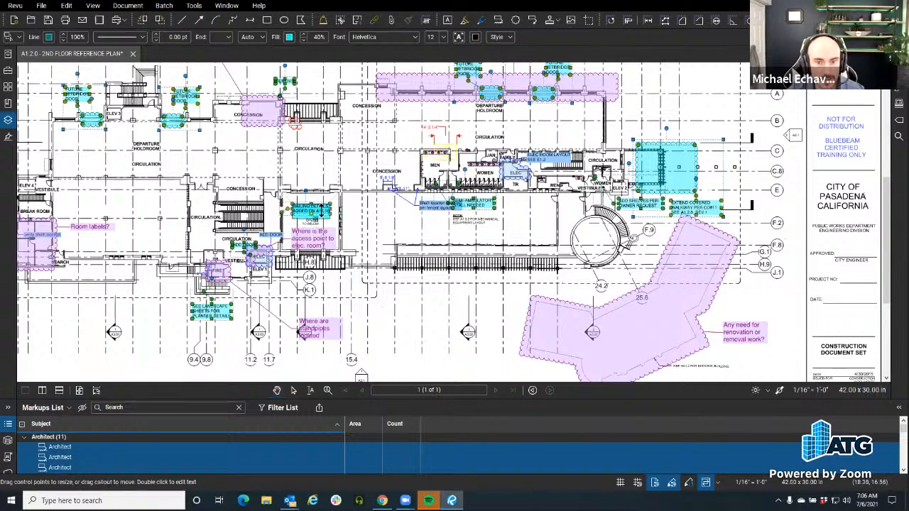
{"action": "mouse_move", "coordinate": [329, 222]}
{"action": "left_mouse_down"}
{"action": "mouse_move", "coordinate": [390, 233]}
{"action": "mouse_move", "coordinate": [329, 179]}
{"action": "mouse_move", "coordinate": [344, 226]}
{"action": "mouse_move", "coordinate": [322, 206]}
{"action": "mouse_move", "coordinate": [339, 208]}
{"action": "mouse_move", "coordinate": [328, 218]}
{"action": "left_mouse_up"}
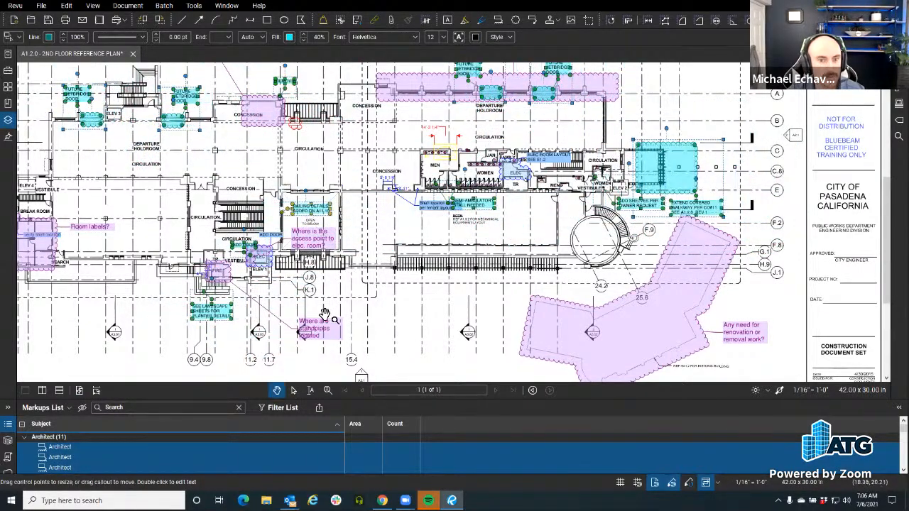
Deselect the Architect markups and look over the imported comments across the whole floor plan.
{"action": "left_click", "coordinate": [324, 314]}
{"action": "scroll", "coordinate": [309, 254], "scroll_direction": "down", "scroll_amount": 5}
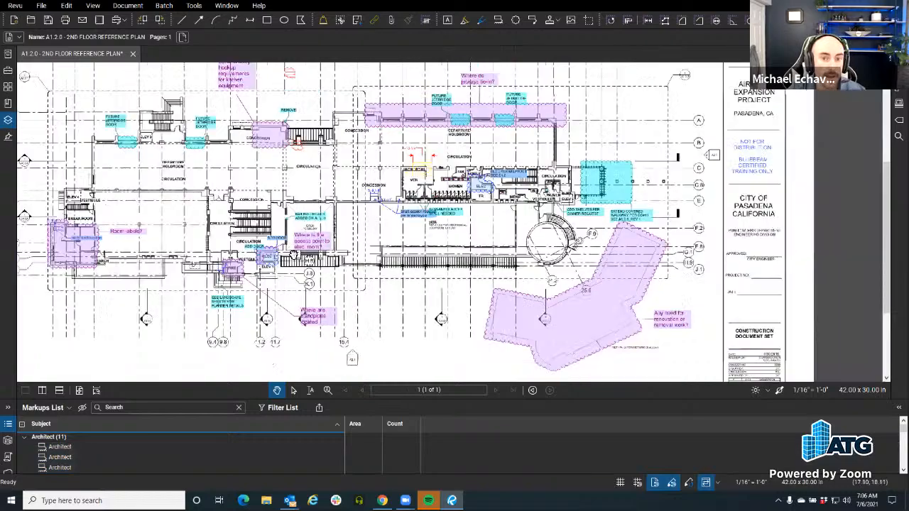
{"action": "left_click_drag", "start_coordinate": [249, 192], "coordinate": [335, 200]}
{"action": "scroll", "coordinate": [321, 240], "scroll_direction": "up", "scroll_amount": 5}
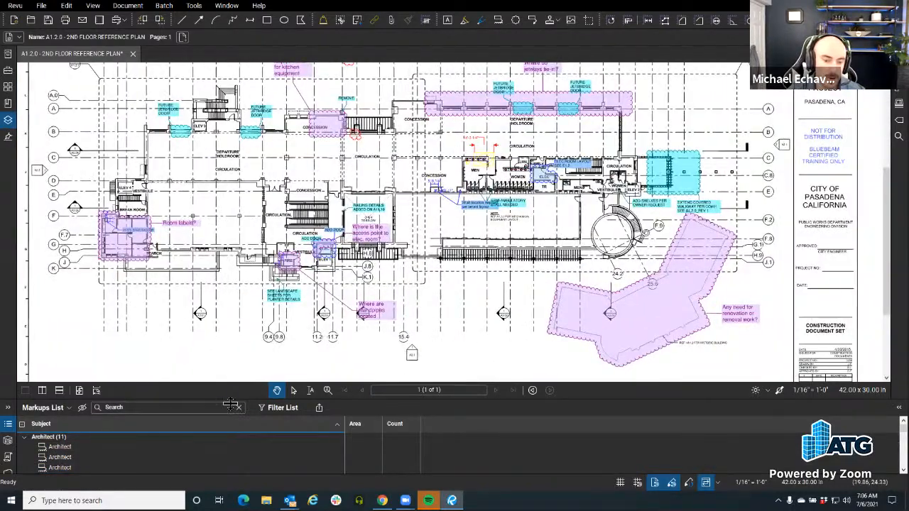
Enlarge the Markups List and view its options for importing and exporting markups.
{"action": "mouse_move", "coordinate": [238, 386]}
{"action": "left_mouse_down"}
{"action": "mouse_move", "coordinate": [238, 348]}
{"action": "mouse_move", "coordinate": [237, 359]}
{"action": "left_mouse_up"}
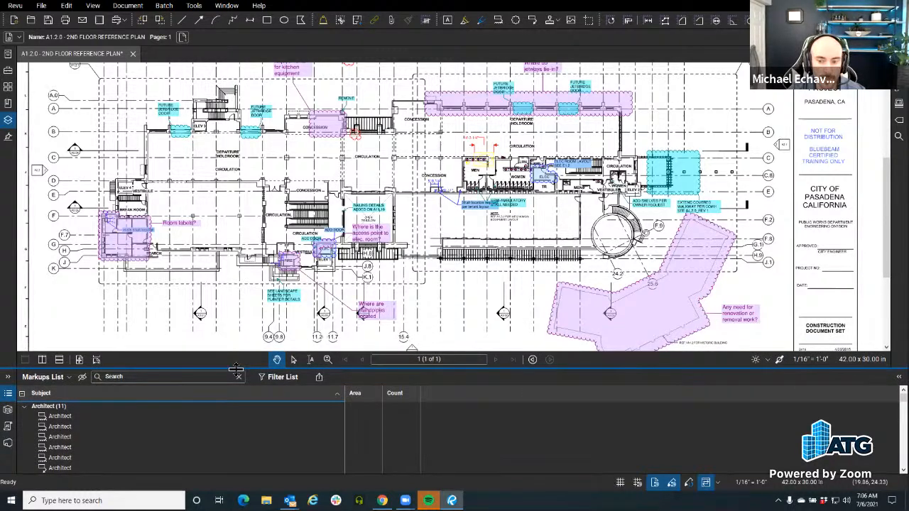
{"action": "left_click", "coordinate": [69, 377]}
{"action": "mouse_move", "coordinate": [54, 411]}
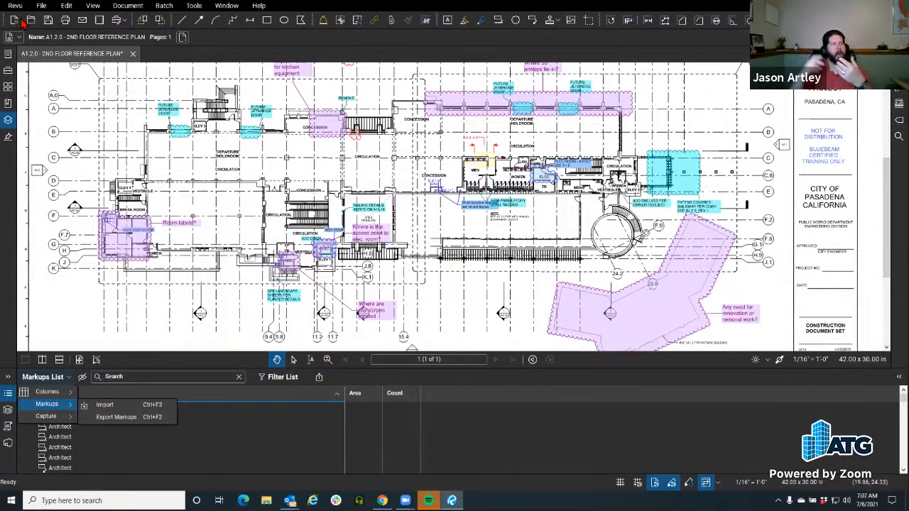
{"action": "left_click", "coordinate": [6, 184]}
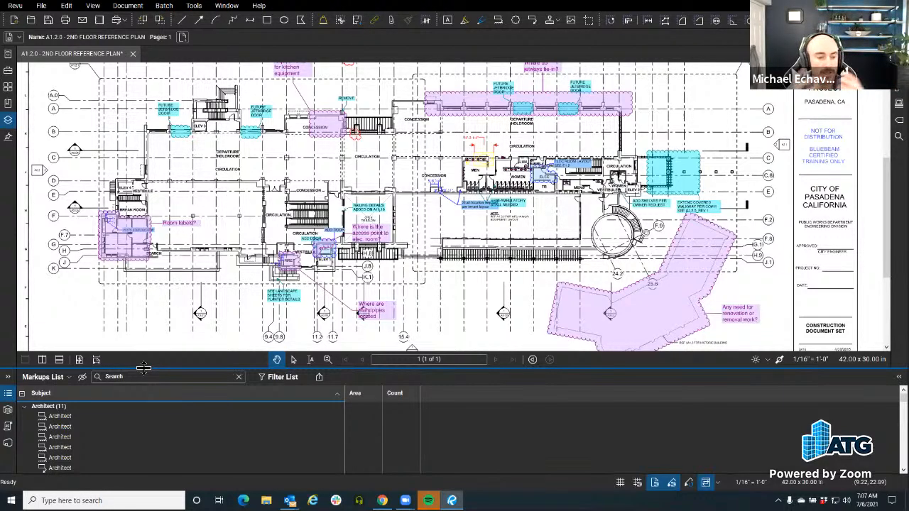
Show the Status column in the Markups List.
{"action": "left_click", "coordinate": [43, 377]}
{"action": "mouse_move", "coordinate": [52, 394]}
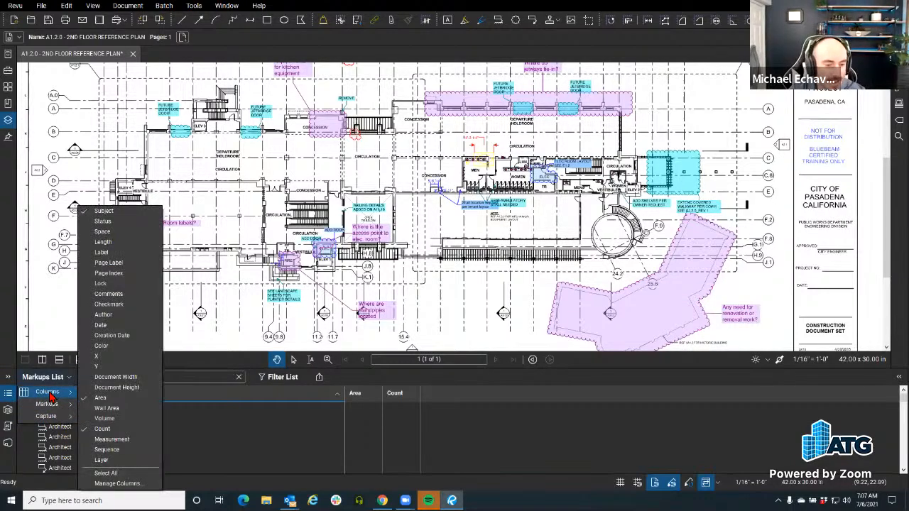
{"action": "left_click", "coordinate": [125, 229]}
{"action": "left_click", "coordinate": [252, 386]}
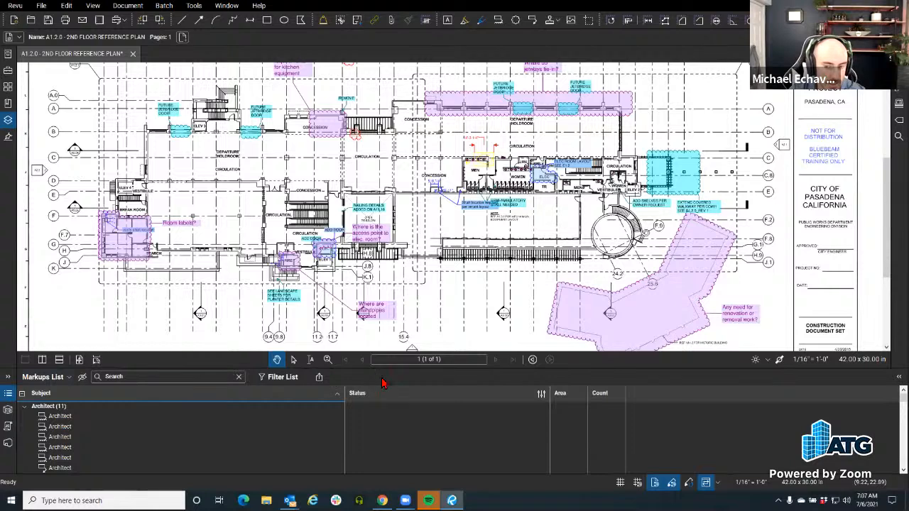
Enlarge the Markups List, narrow its Subject column and widen the Status column.
{"action": "scroll", "coordinate": [369, 404], "scroll_direction": "down", "scroll_amount": 2}
{"action": "scroll", "coordinate": [366, 400], "scroll_direction": "up", "scroll_amount": 1}
{"action": "left_click_drag", "start_coordinate": [363, 371], "coordinate": [355, 263]}
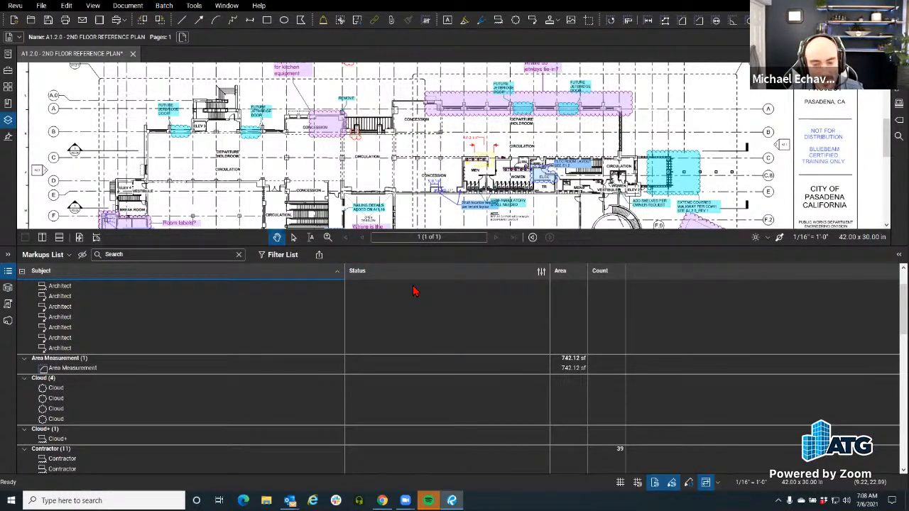
{"action": "left_click", "coordinate": [349, 306]}
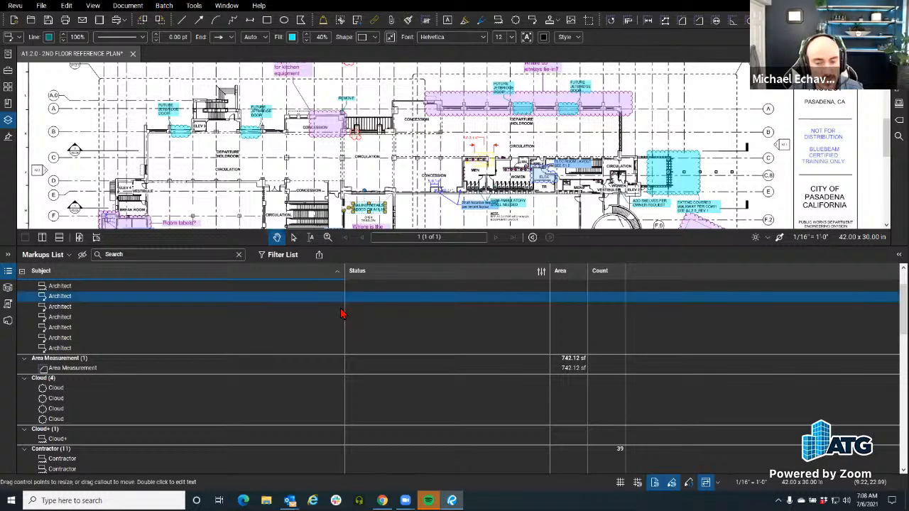
{"action": "left_click_drag", "start_coordinate": [345, 310], "coordinate": [250, 310]}
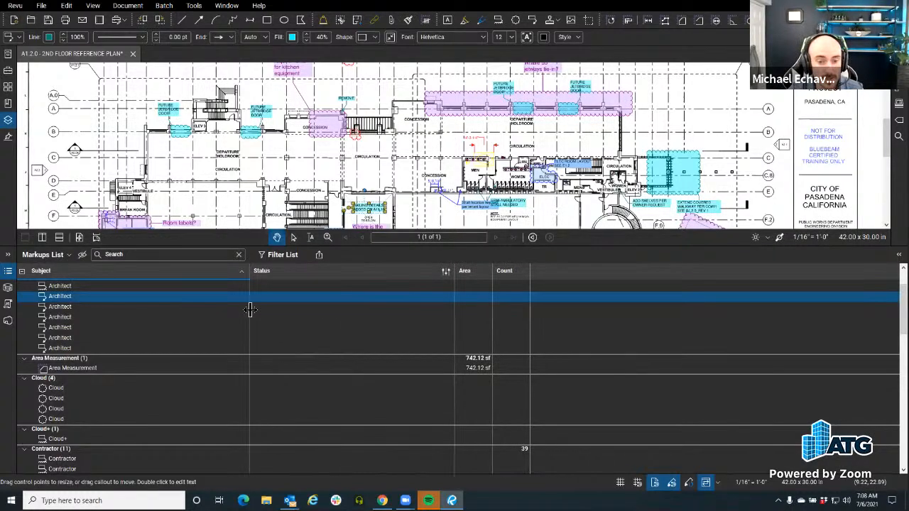
{"action": "left_click_drag", "start_coordinate": [457, 316], "coordinate": [579, 316]}
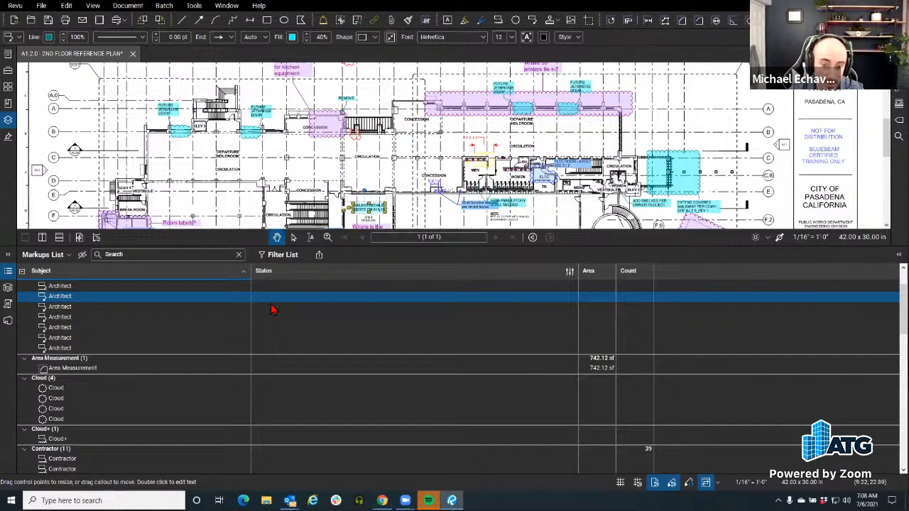
Set the Review status of the Architect markup about the semi-ambulatory stall to Completed.
{"action": "left_click", "coordinate": [62, 317]}
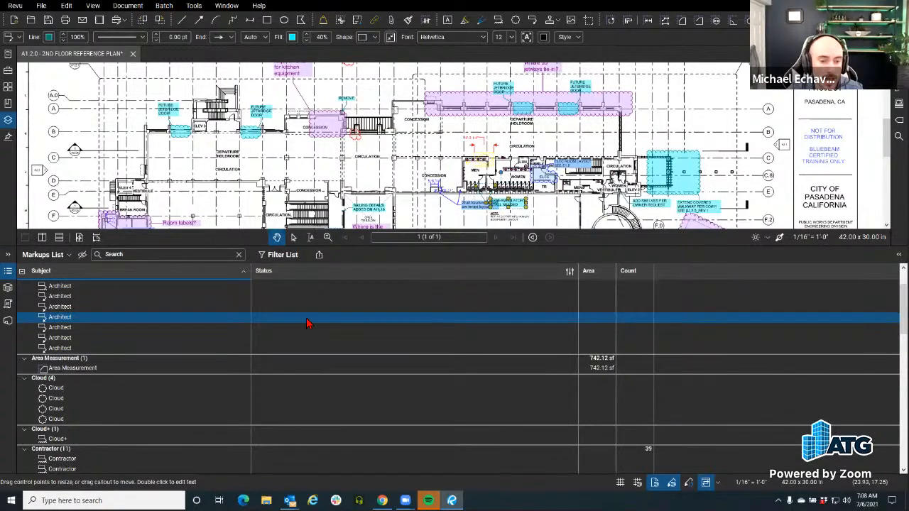
{"action": "scroll", "coordinate": [545, 201], "scroll_direction": "up", "scroll_amount": 5}
{"action": "scroll", "coordinate": [502, 170], "scroll_direction": "up", "scroll_amount": 1}
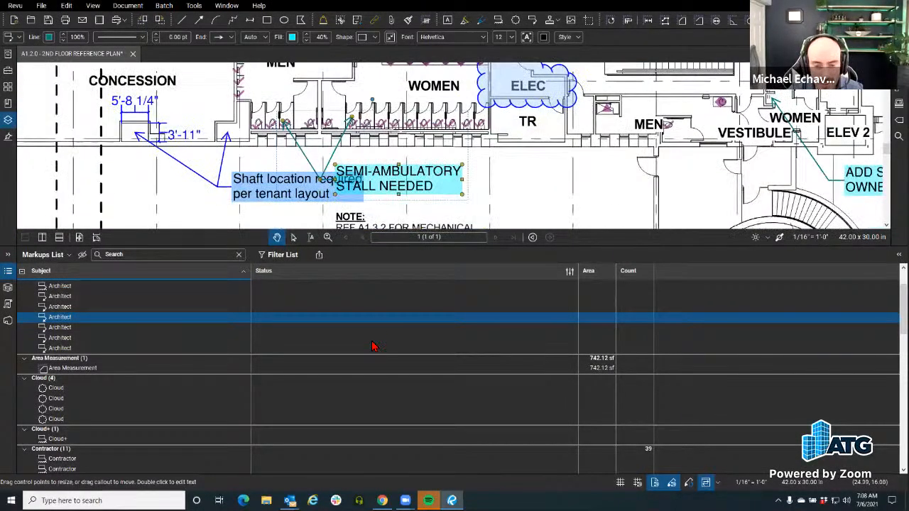
{"action": "left_click", "coordinate": [278, 331]}
{"action": "mouse_move", "coordinate": [285, 328]}
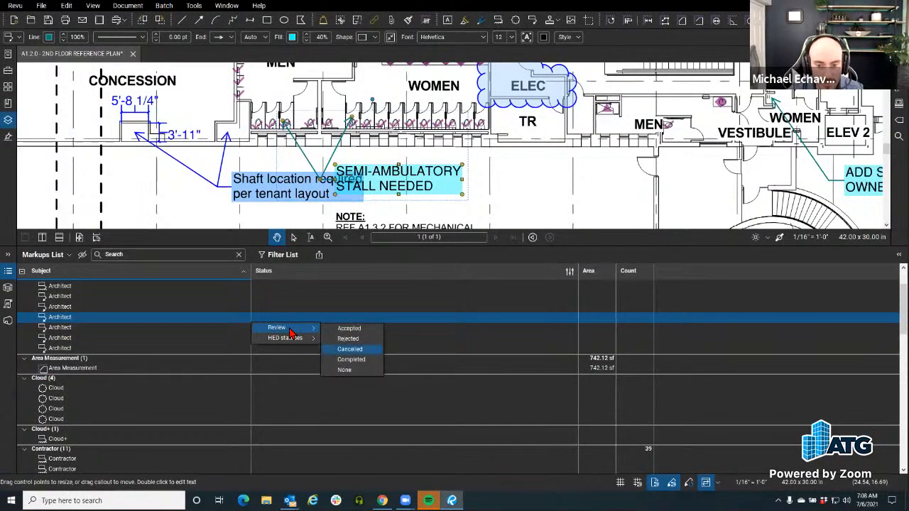
{"action": "left_click", "coordinate": [352, 360]}
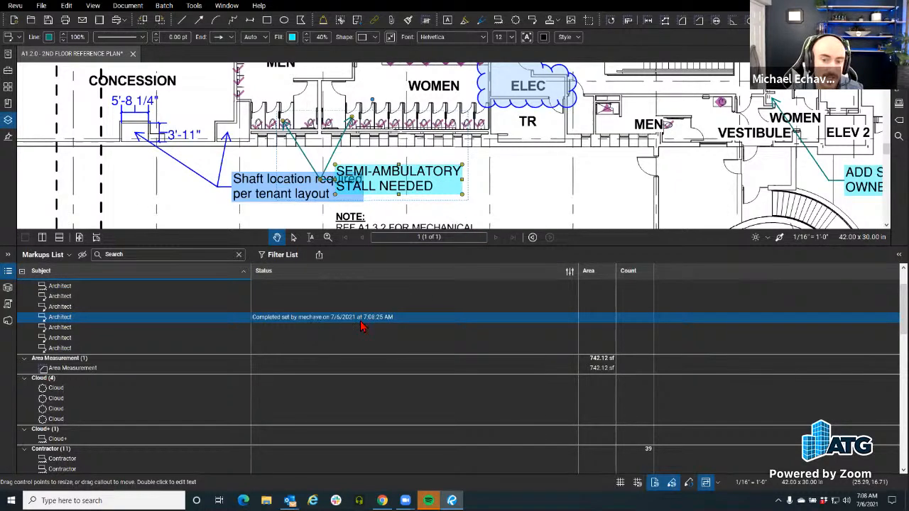
View the summary export formats and the options available for the completed Architect markup.
{"action": "left_click", "coordinate": [321, 257]}
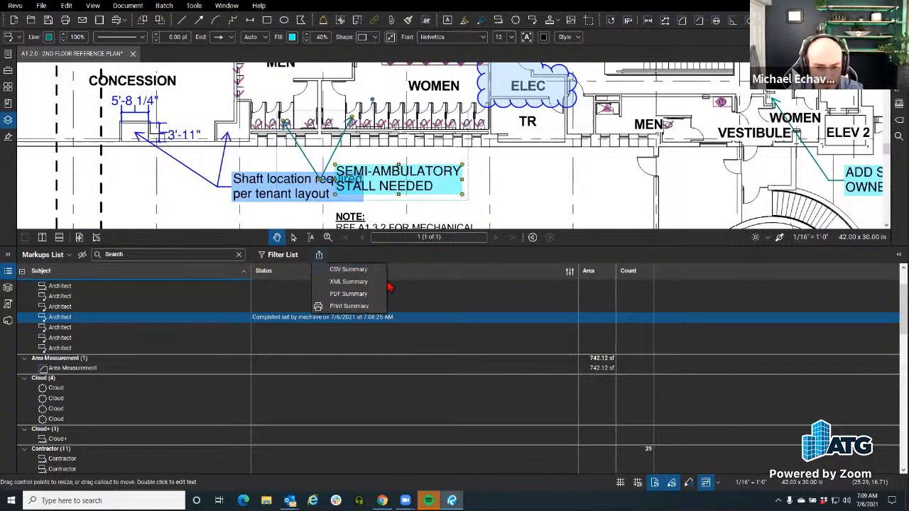
{"action": "left_click", "coordinate": [403, 266]}
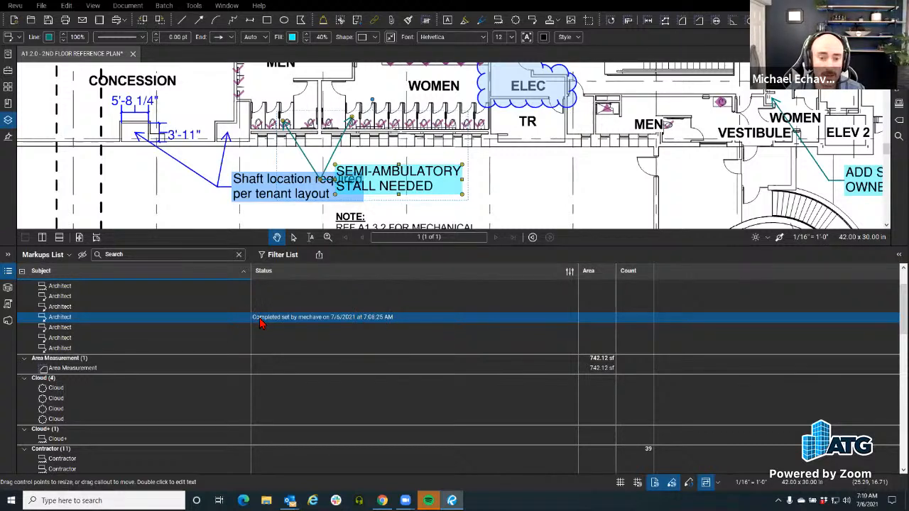
{"action": "right_click", "coordinate": [395, 321]}
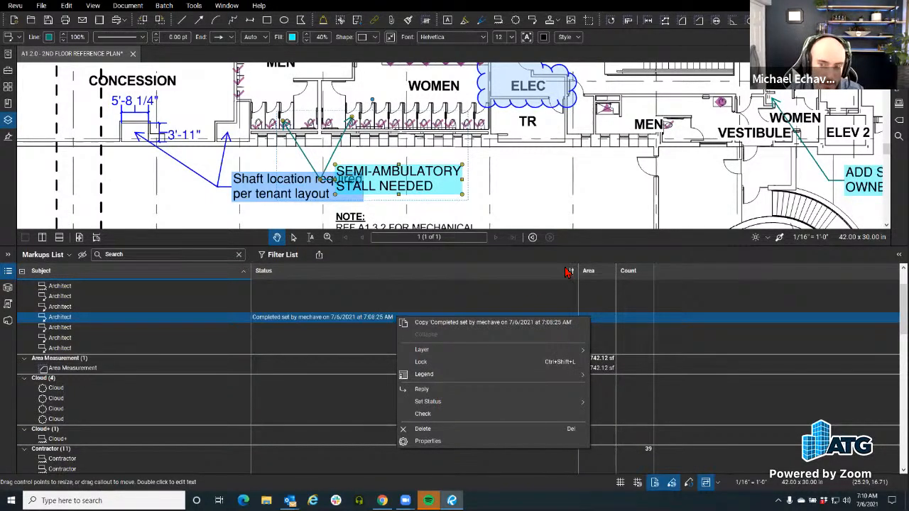
Deselect the Architect markup and highlight its semi-ambulatory stall comment in yellow on the plan.
{"action": "left_click", "coordinate": [513, 201]}
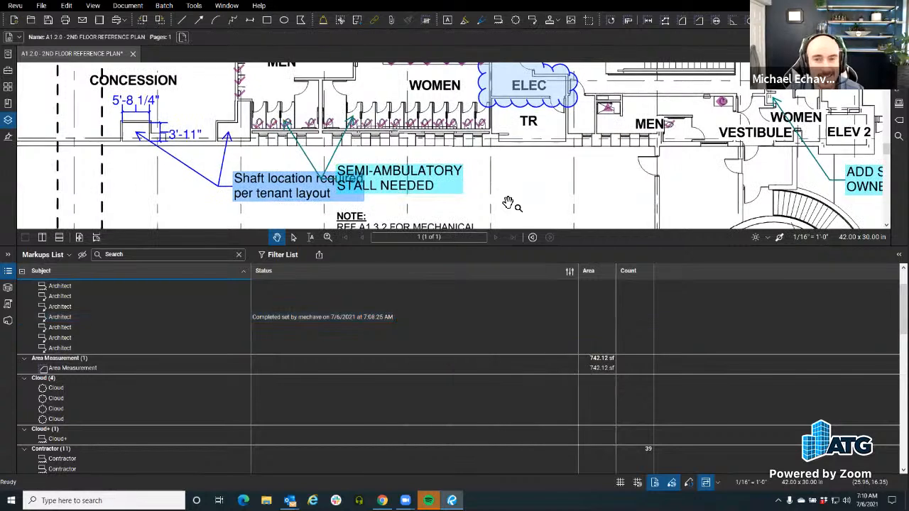
{"action": "left_click", "coordinate": [464, 20]}
{"action": "left_click_drag", "start_coordinate": [460, 158], "coordinate": [416, 202]}
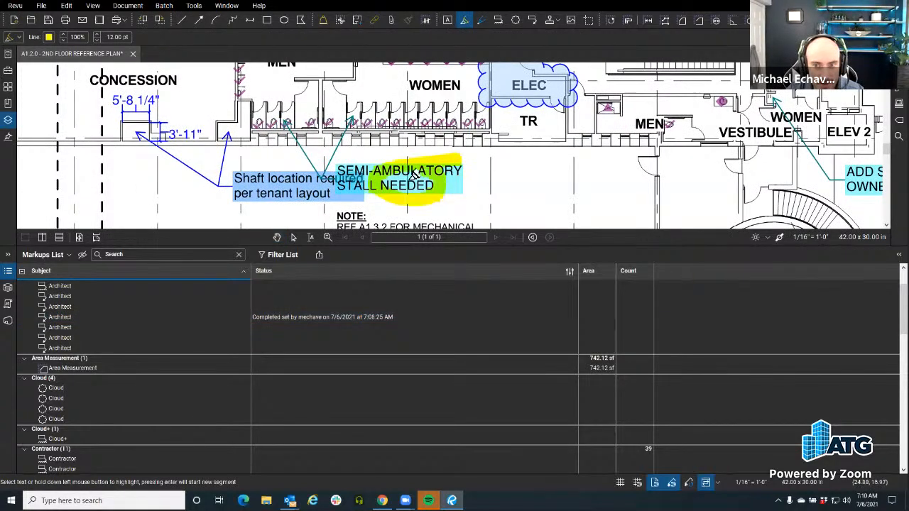
Open the status manager and view the option for adding a status model.
{"action": "left_click", "coordinate": [570, 273]}
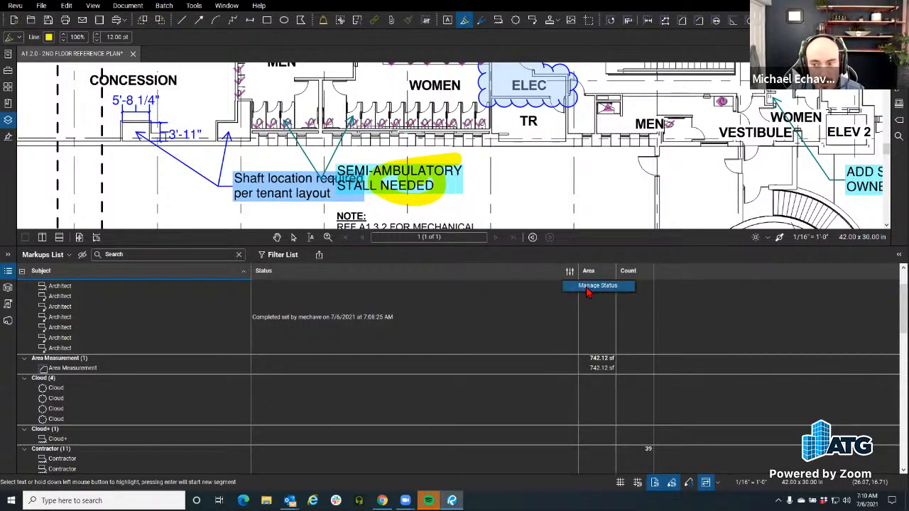
{"action": "left_click", "coordinate": [594, 288]}
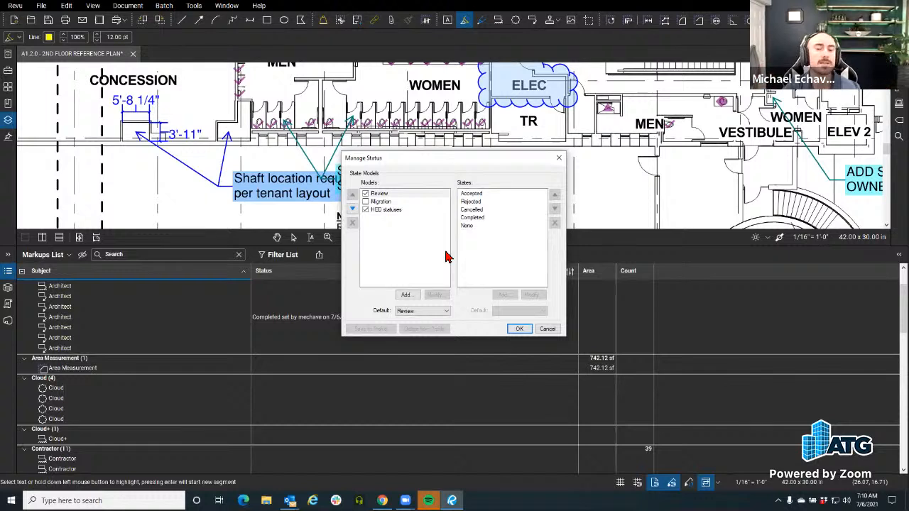
{"action": "left_click", "coordinate": [407, 295]}
{"action": "left_click", "coordinate": [519, 271]}
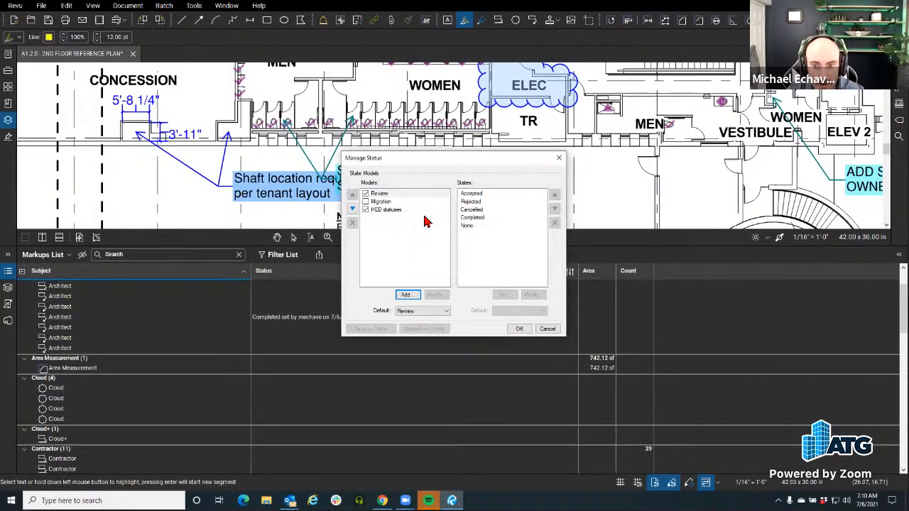
Assign a green color to the Completed state of the Review model and apply the status settings.
{"action": "left_click", "coordinate": [384, 195]}
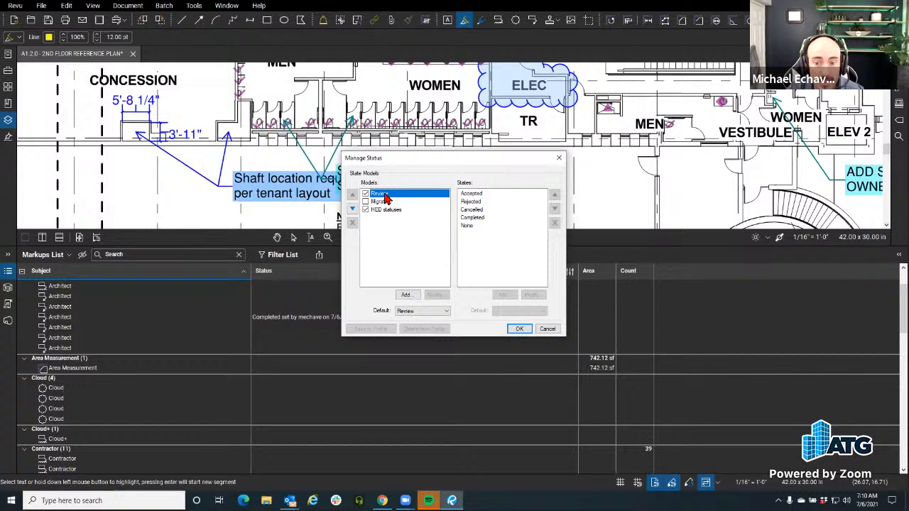
{"action": "left_click", "coordinate": [475, 218]}
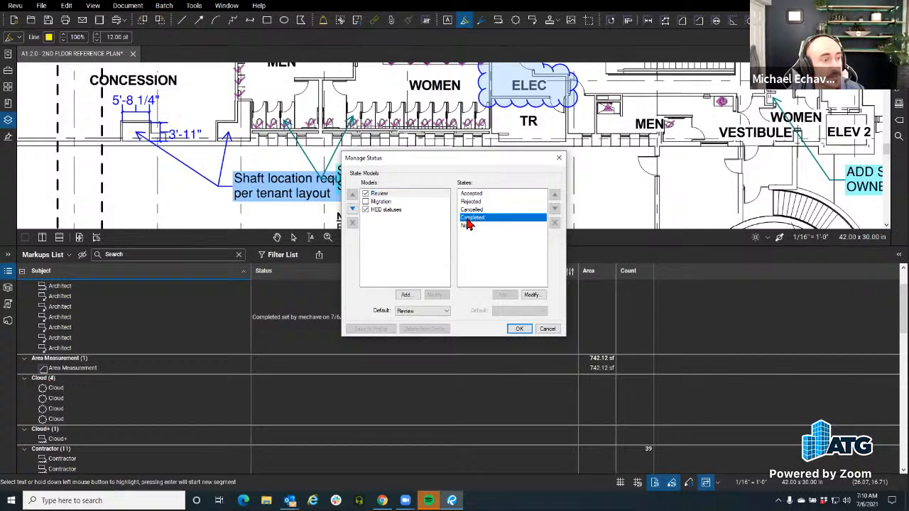
{"action": "left_click", "coordinate": [531, 295]}
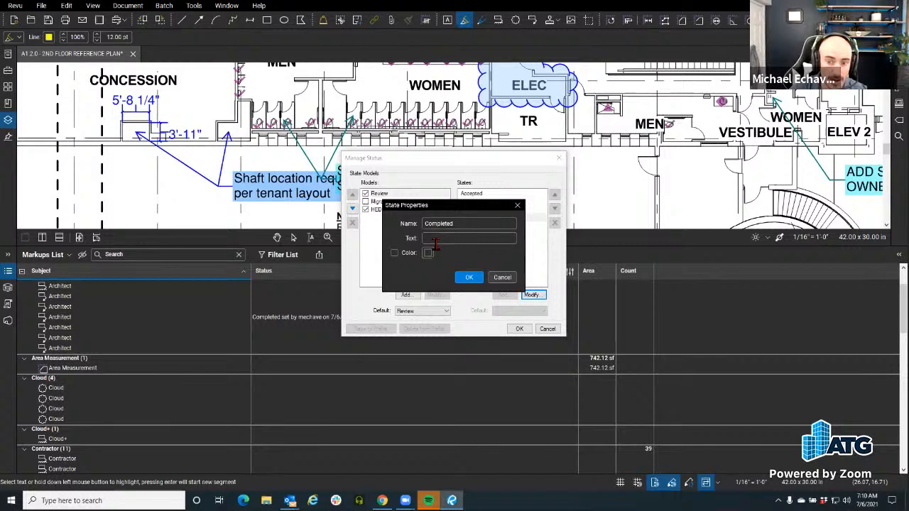
{"action": "left_click", "coordinate": [394, 254]}
{"action": "left_click", "coordinate": [427, 255]}
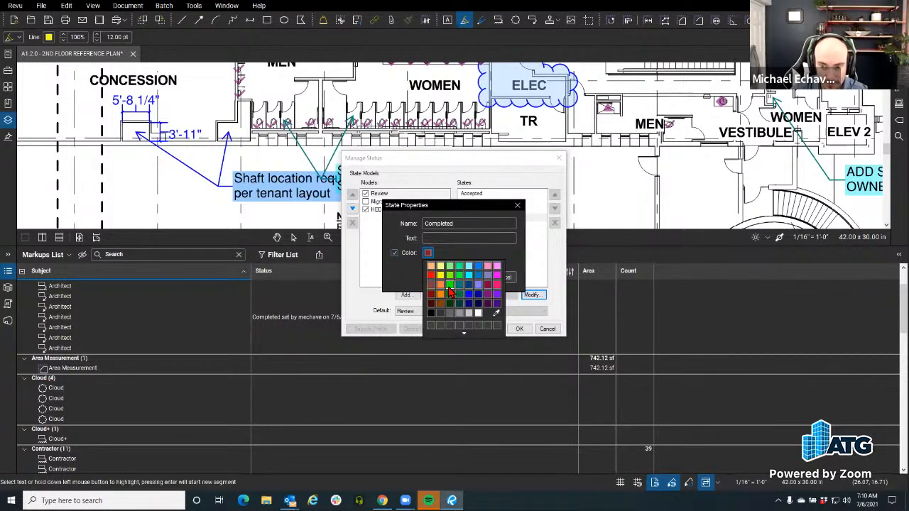
{"action": "left_click", "coordinate": [449, 286]}
{"action": "left_click", "coordinate": [469, 277]}
{"action": "left_click", "coordinate": [519, 329]}
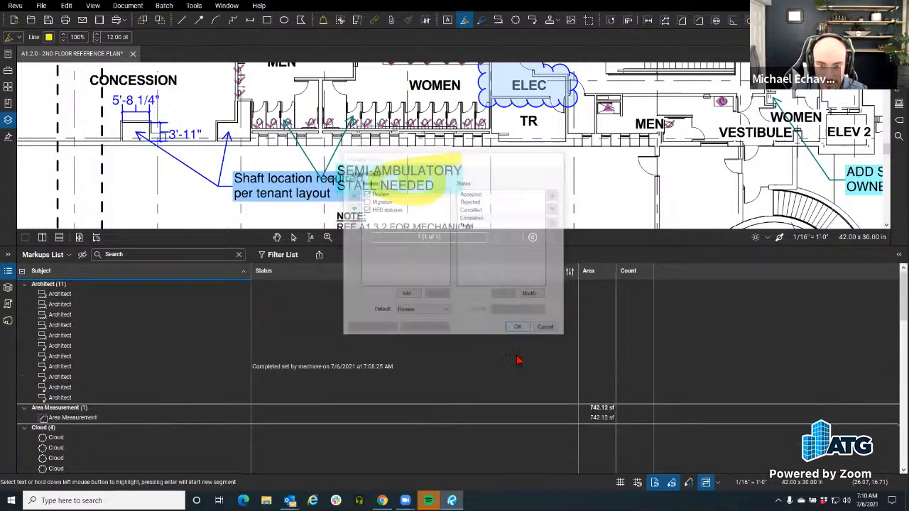
Reapply the Completed review status to the semi-ambulatory stall markup.
{"action": "left_click", "coordinate": [244, 378]}
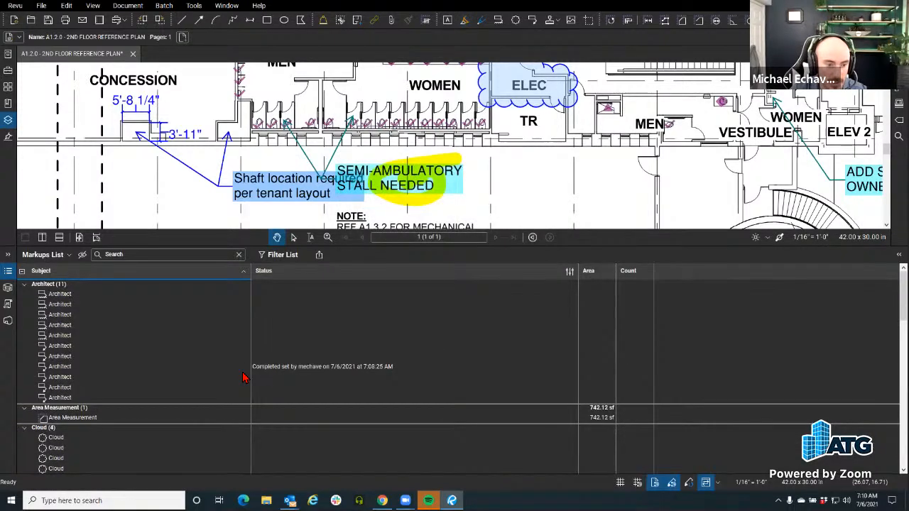
{"action": "left_click", "coordinate": [344, 366]}
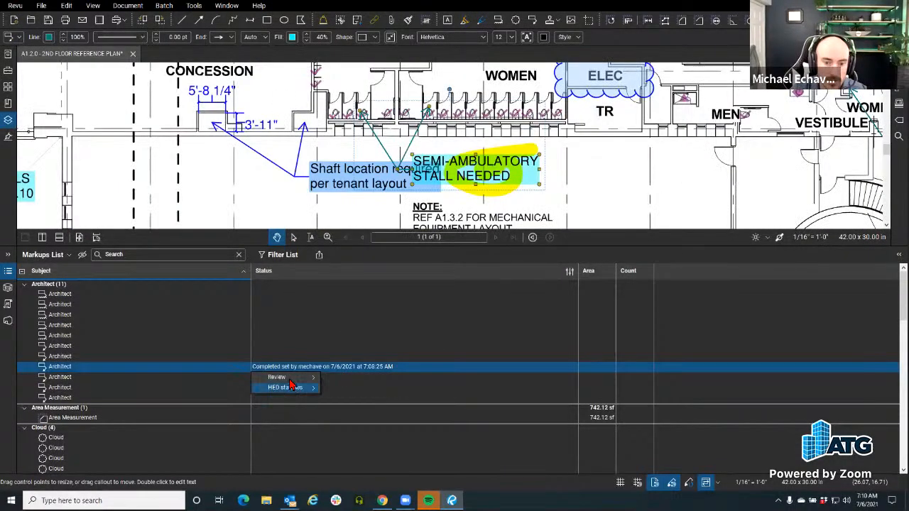
{"action": "mouse_move", "coordinate": [297, 379]}
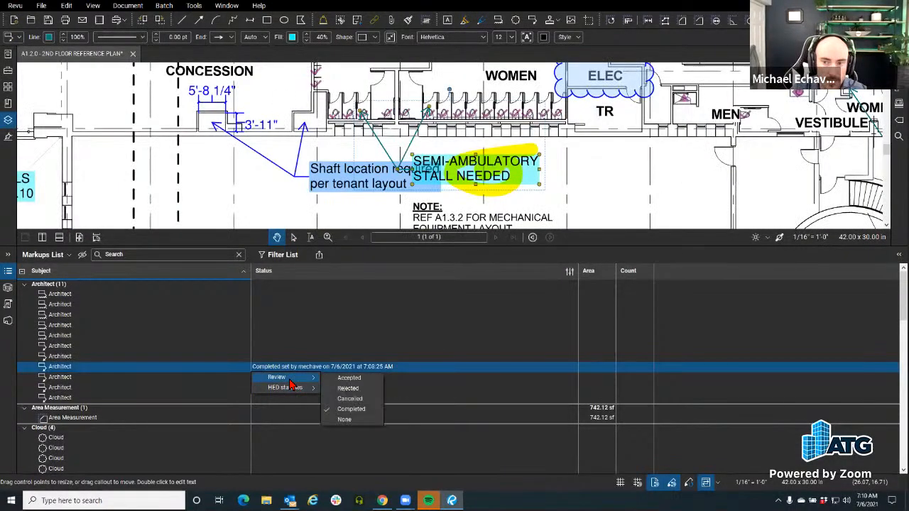
{"action": "left_click", "coordinate": [359, 410]}
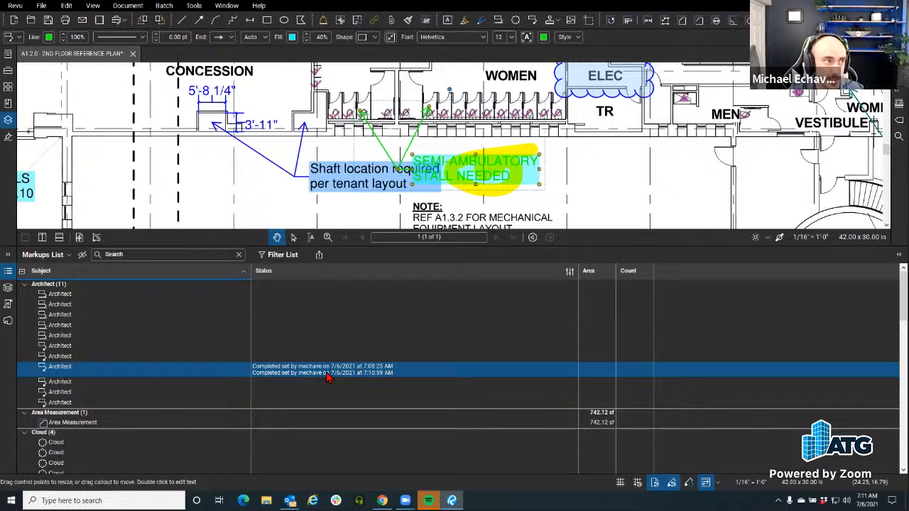
Start a PDF summary of the markups and move its settings dialog clear of the Markups List's Subject column.
{"action": "left_click", "coordinate": [319, 254]}
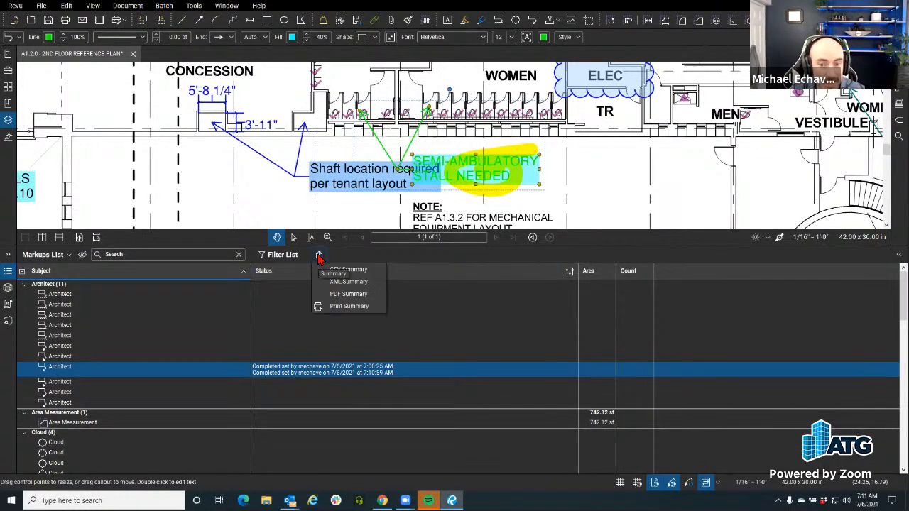
{"action": "left_click", "coordinate": [341, 294]}
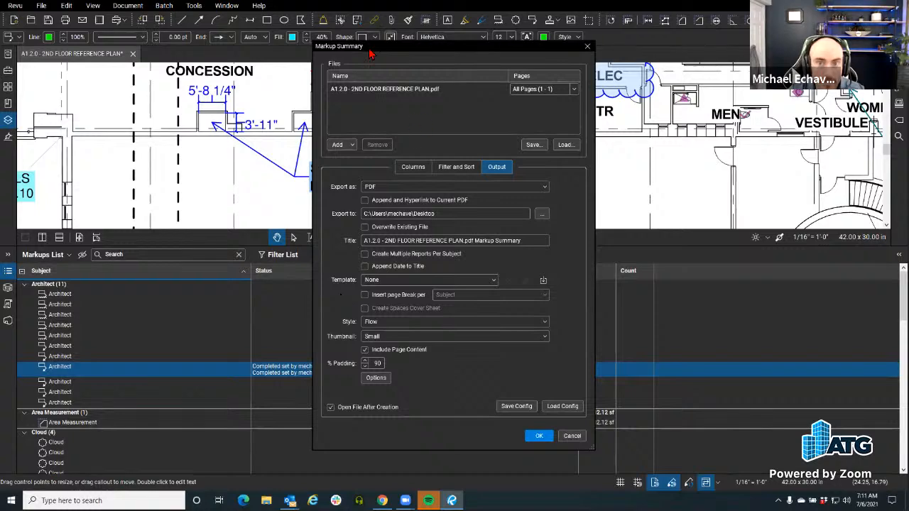
{"action": "left_click_drag", "start_coordinate": [364, 45], "coordinate": [281, 44]}
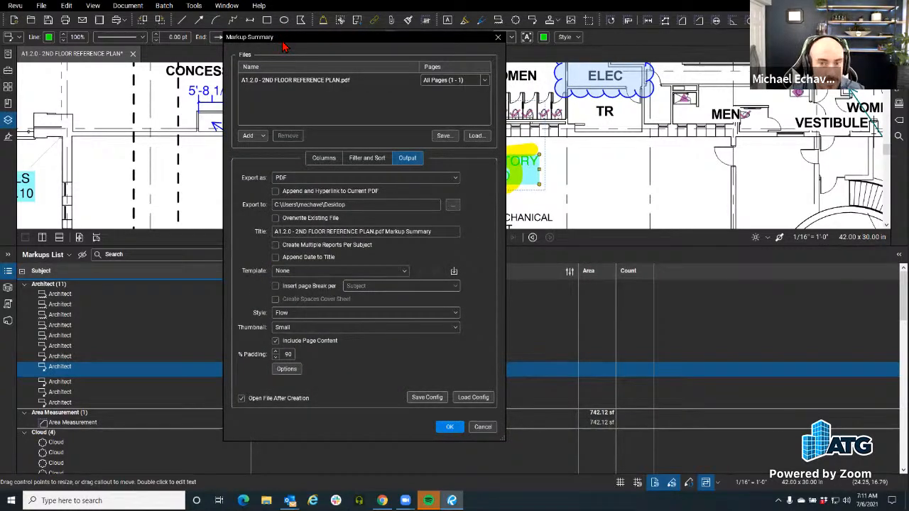
{"action": "left_click_drag", "start_coordinate": [341, 37], "coordinate": [356, 297]}
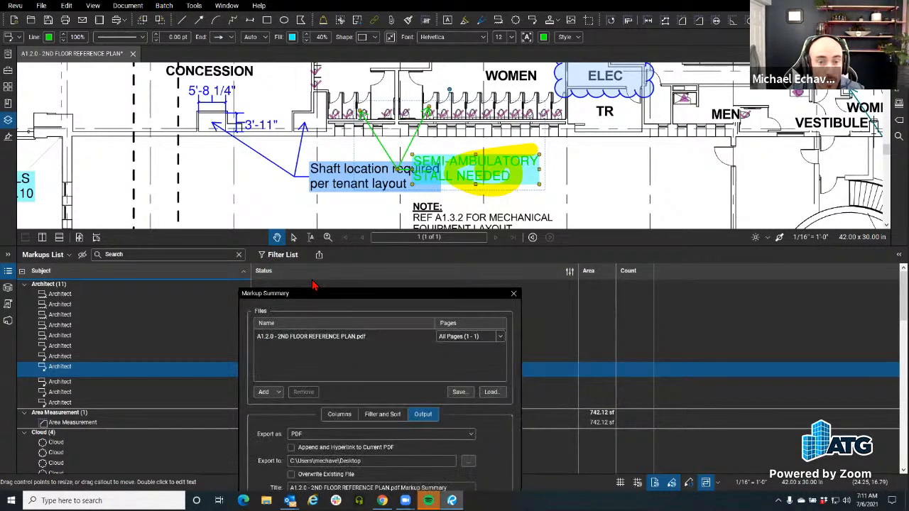
{"action": "left_click_drag", "start_coordinate": [311, 298], "coordinate": [297, 27]}
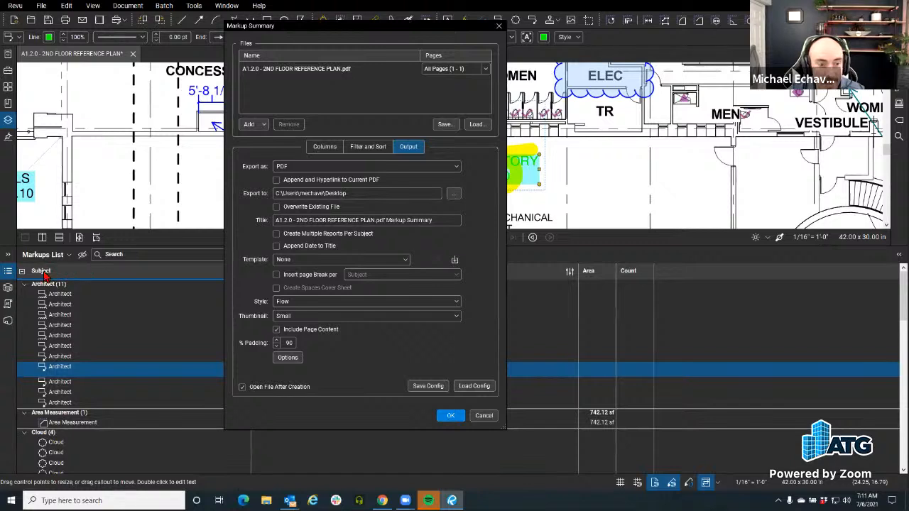
Review the summary's column choices and restrict its Subject filter to Architect markups only.
{"action": "left_click", "coordinate": [319, 148]}
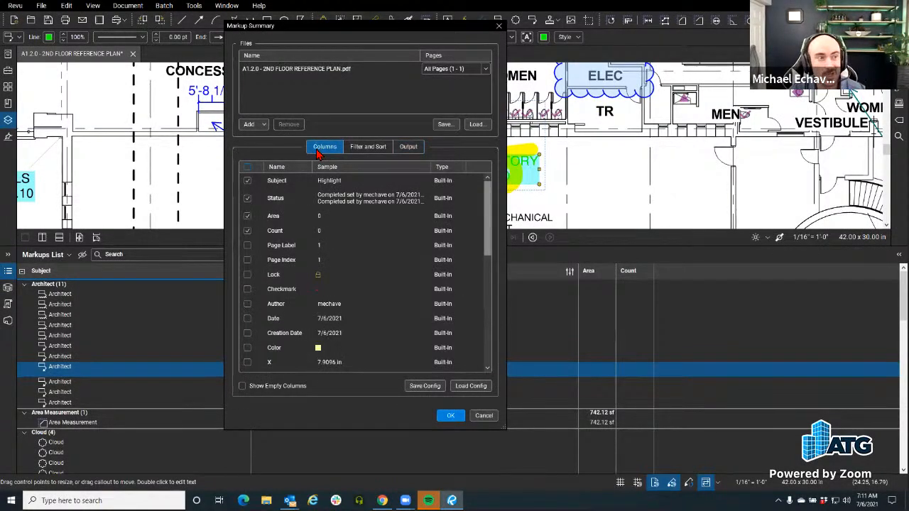
{"action": "left_click", "coordinate": [357, 152]}
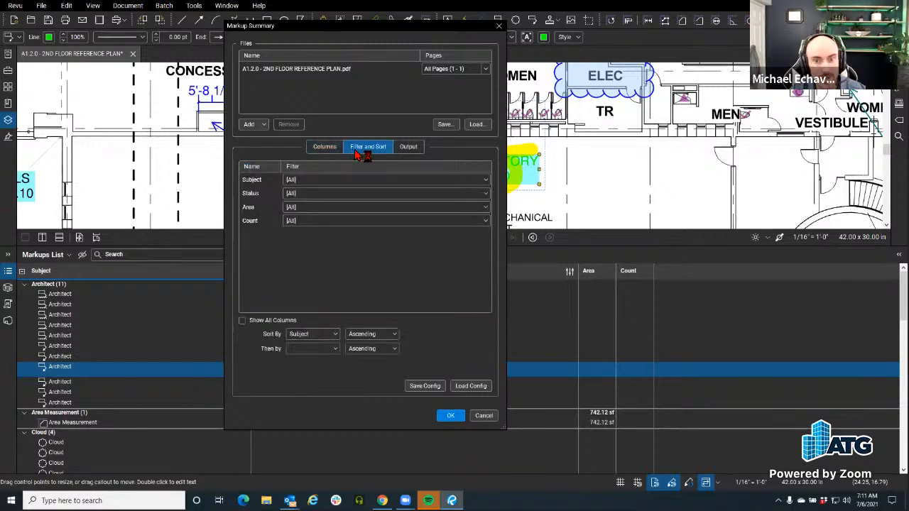
{"action": "left_click", "coordinate": [299, 181]}
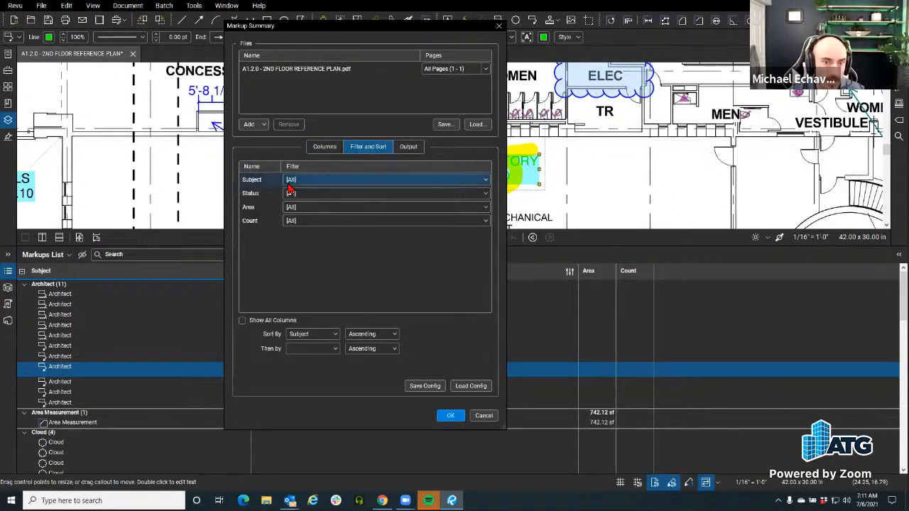
{"action": "left_click", "coordinate": [301, 182]}
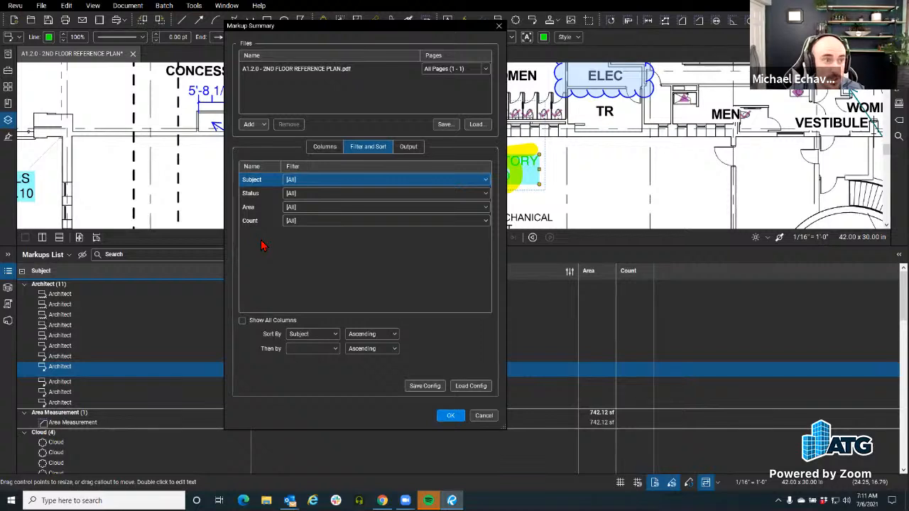
{"action": "left_click", "coordinate": [332, 181]}
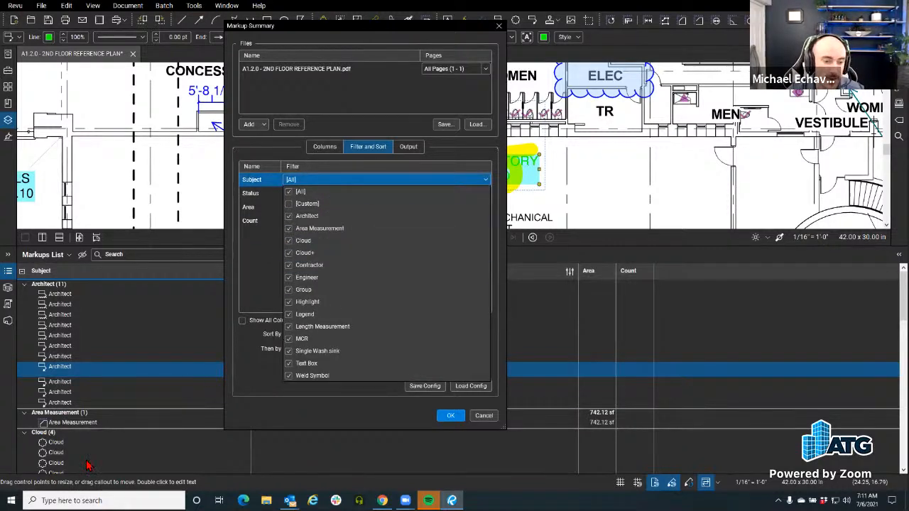
{"action": "left_click", "coordinate": [288, 192]}
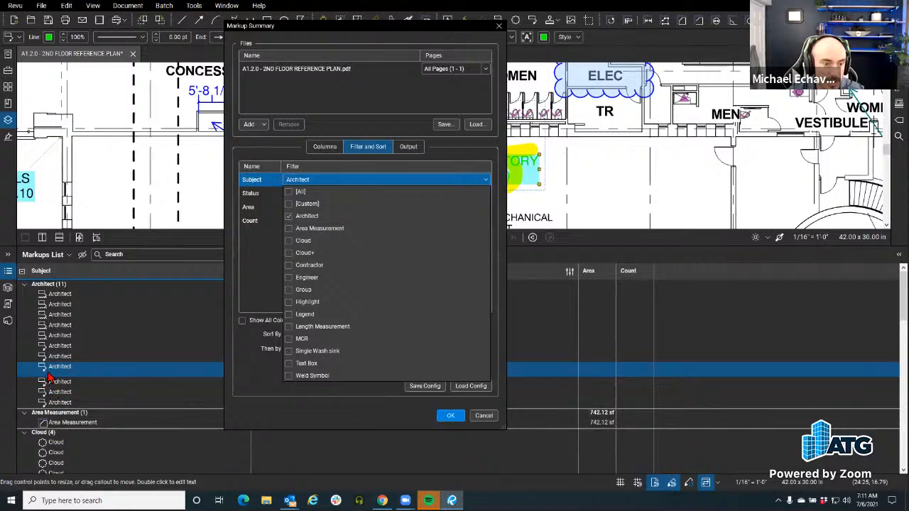
{"action": "left_click", "coordinate": [360, 390]}
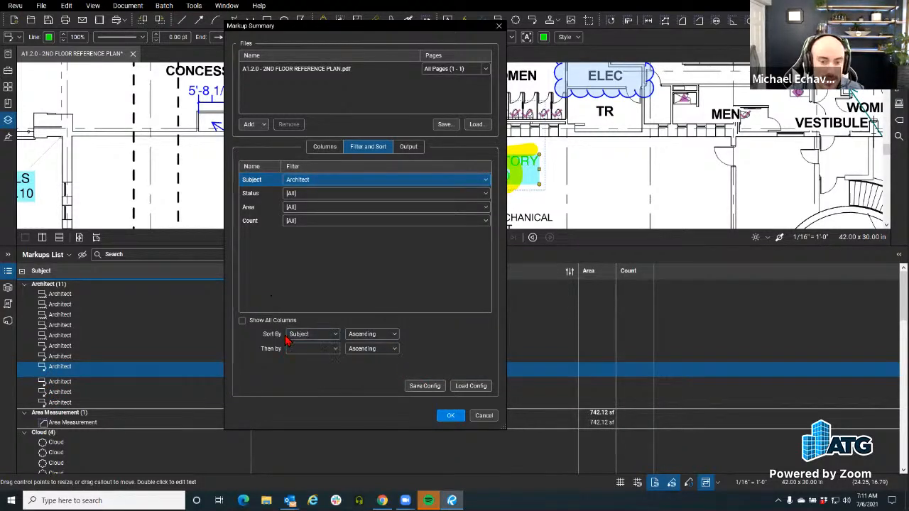
Set the summary to append and hyperlink to the current PDF with 50% thumbnail padding, and generate it.
{"action": "left_click", "coordinate": [406, 147]}
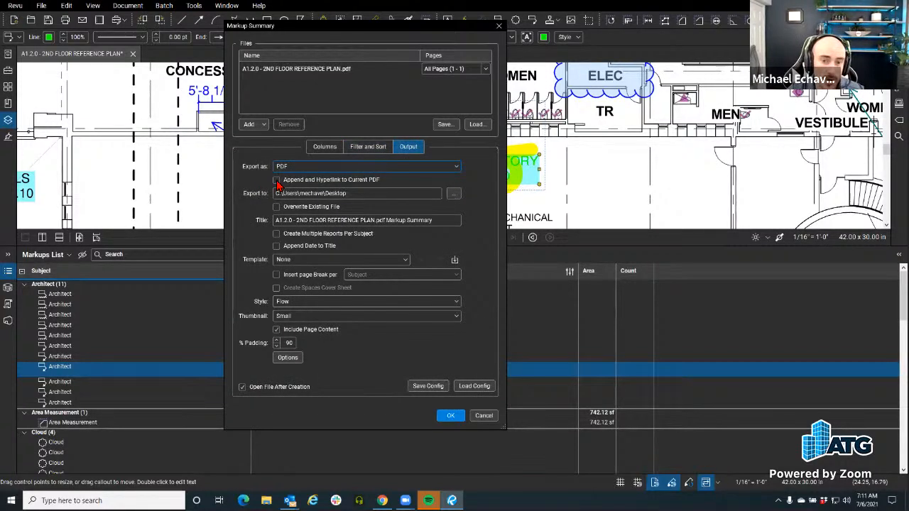
{"action": "left_click", "coordinate": [277, 180]}
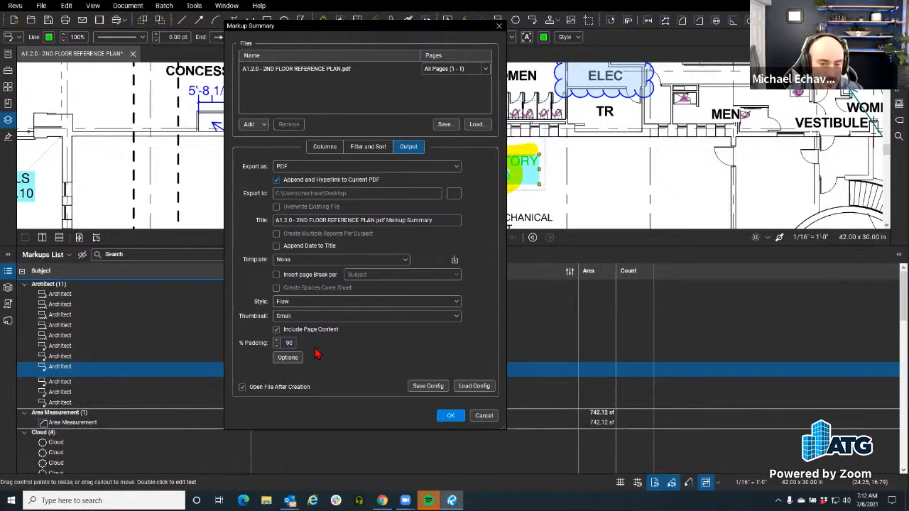
{"action": "left_click", "coordinate": [277, 346]}
{"action": "left_click", "coordinate": [277, 346]}
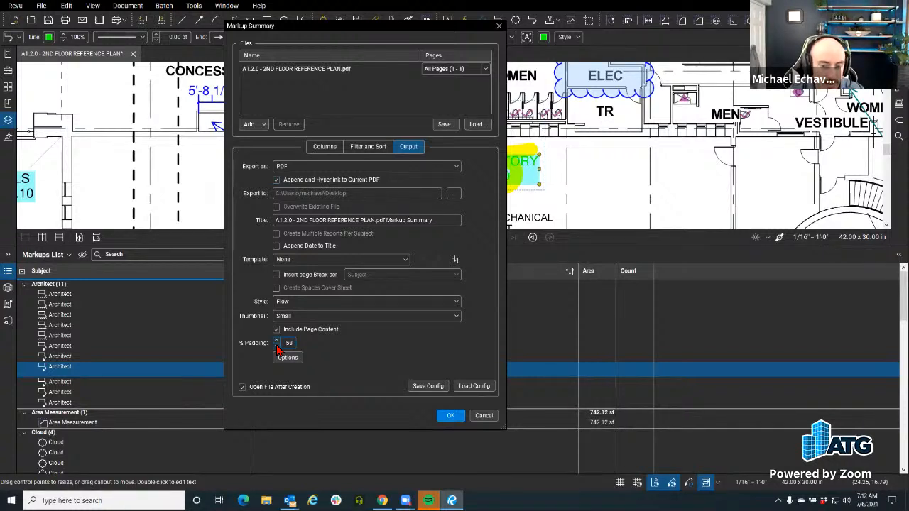
{"action": "left_click", "coordinate": [277, 346]}
{"action": "left_click", "coordinate": [277, 346]}
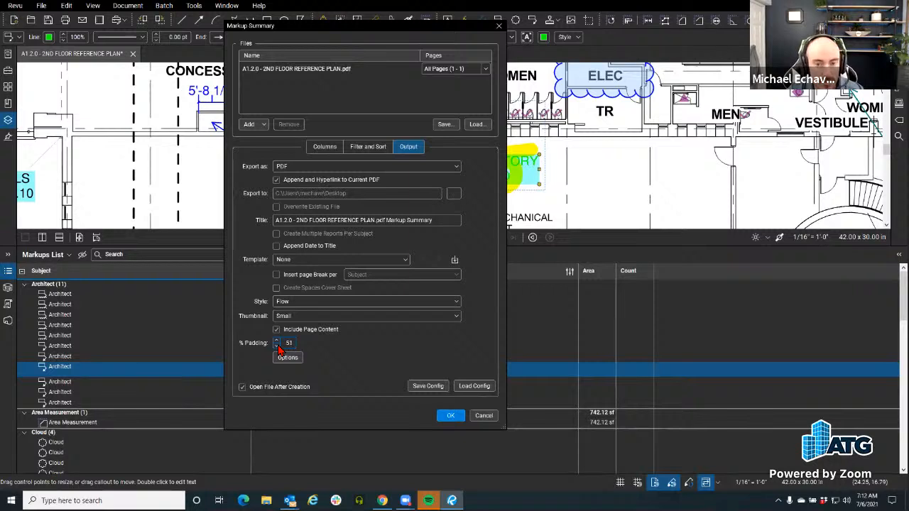
{"action": "left_click", "coordinate": [278, 347]}
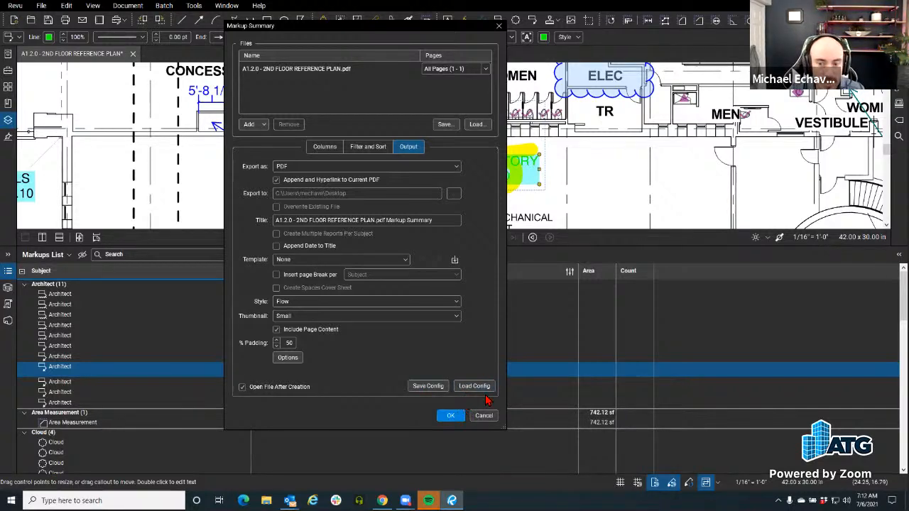
{"action": "left_click", "coordinate": [452, 418]}
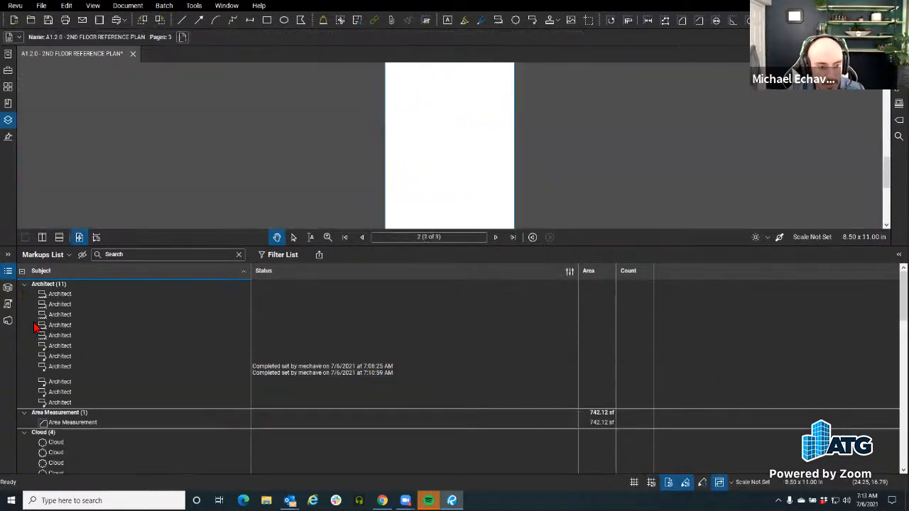
Examine the appended Architect summary in an enlarged page view and follow the Completed entry's thumbnail to its location on the plan.
{"action": "left_click_drag", "start_coordinate": [204, 248], "coordinate": [174, 410]}
{"action": "scroll", "coordinate": [355, 113], "scroll_direction": "up", "scroll_amount": 5}
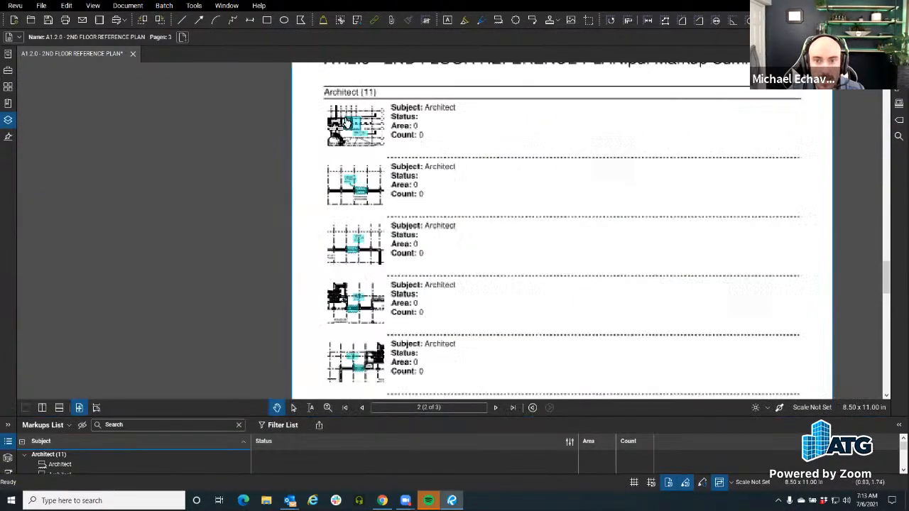
{"action": "left_click_drag", "start_coordinate": [301, 215], "coordinate": [199, 223]}
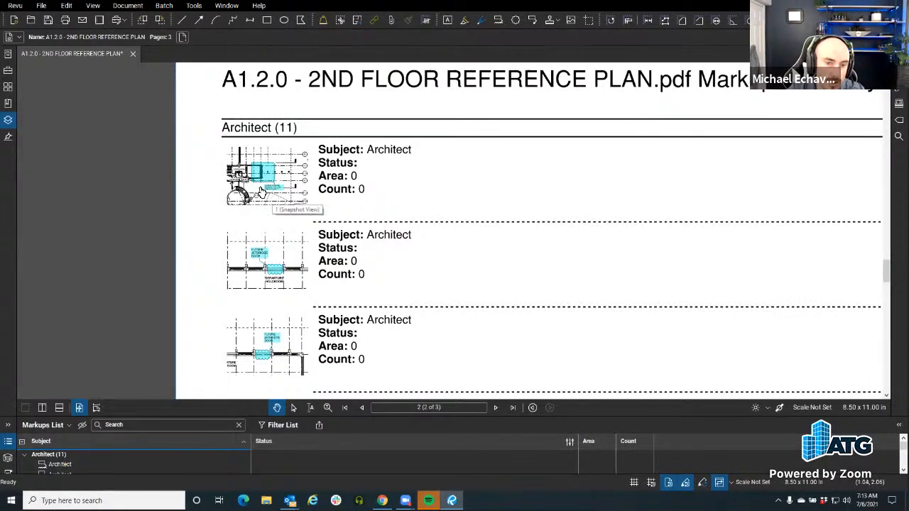
{"action": "scroll", "coordinate": [289, 199], "scroll_direction": "down", "scroll_amount": 6}
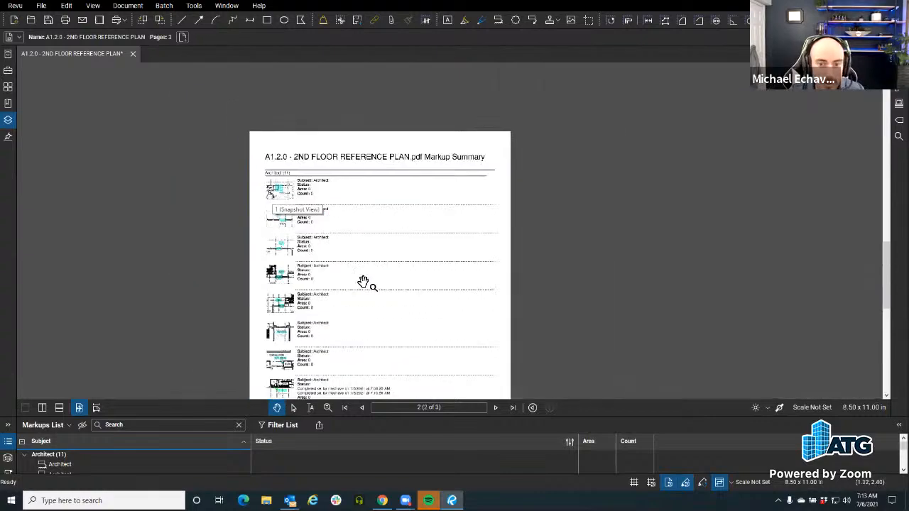
{"action": "left_click_drag", "start_coordinate": [367, 331], "coordinate": [363, 184]}
{"action": "scroll", "coordinate": [283, 270], "scroll_direction": "up", "scroll_amount": 5}
{"action": "scroll", "coordinate": [306, 261], "scroll_direction": "up", "scroll_amount": 3}
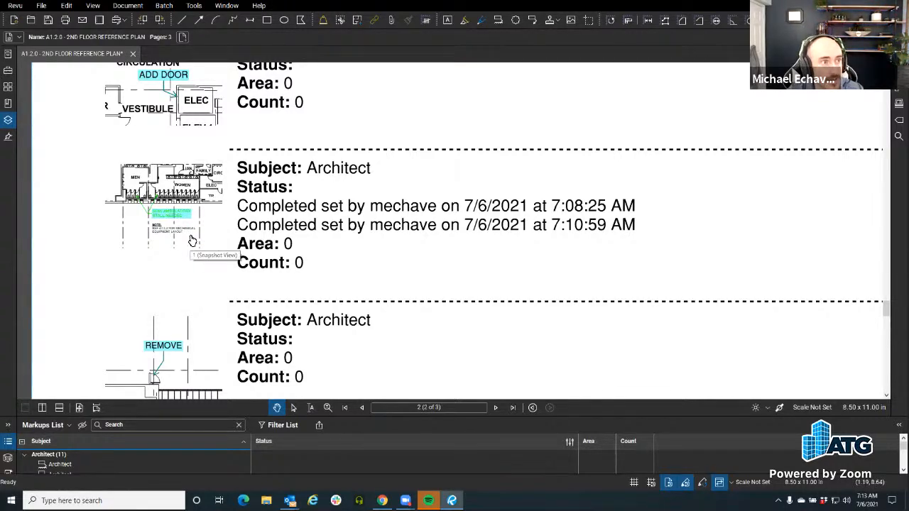
{"action": "left_click", "coordinate": [192, 241]}
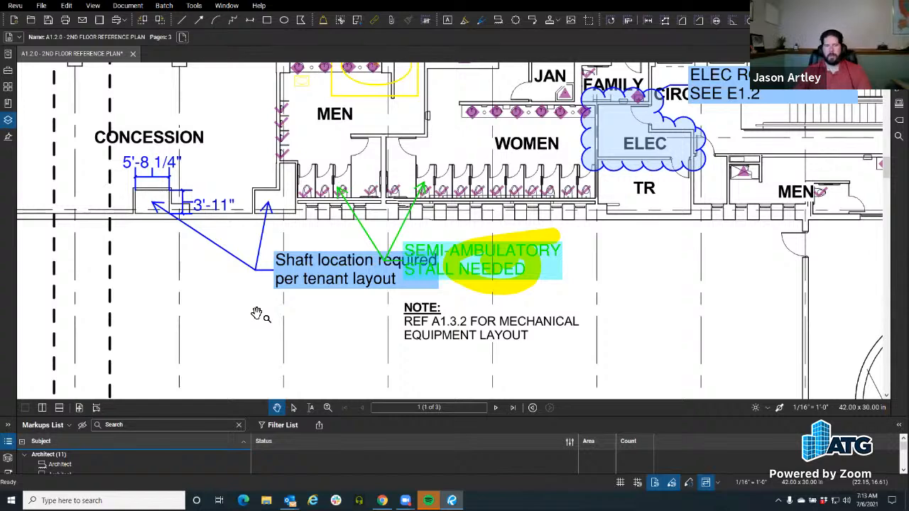
Enlarge the Markups List and filter it by the Subject Cloud, checking the effect across the whole floor plan.
{"action": "left_click_drag", "start_coordinate": [206, 417], "coordinate": [212, 341]}
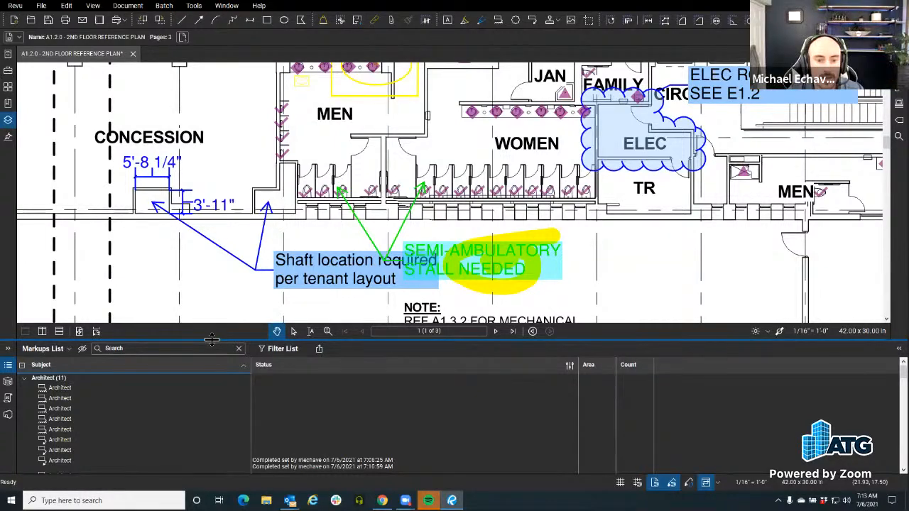
{"action": "left_click", "coordinate": [282, 348]}
{"action": "left_click", "coordinate": [62, 367]}
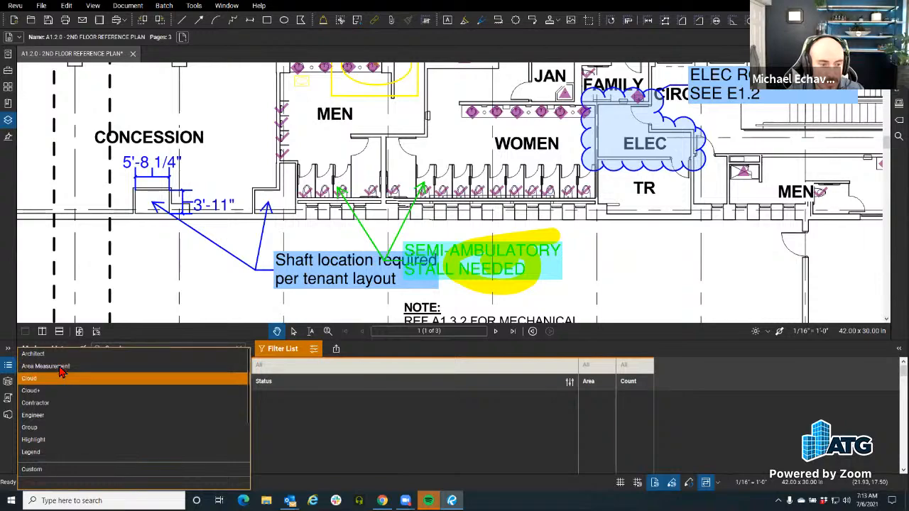
{"action": "left_click", "coordinate": [61, 378]}
{"action": "left_click", "coordinate": [391, 358]}
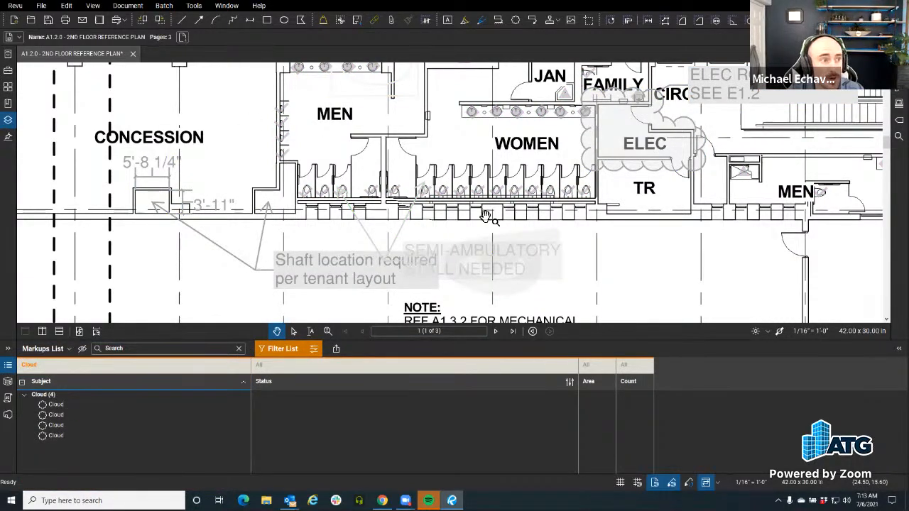
{"action": "scroll", "coordinate": [345, 229], "scroll_direction": "down", "scroll_amount": 5}
{"action": "scroll", "coordinate": [342, 233], "scroll_direction": "down", "scroll_amount": 3}
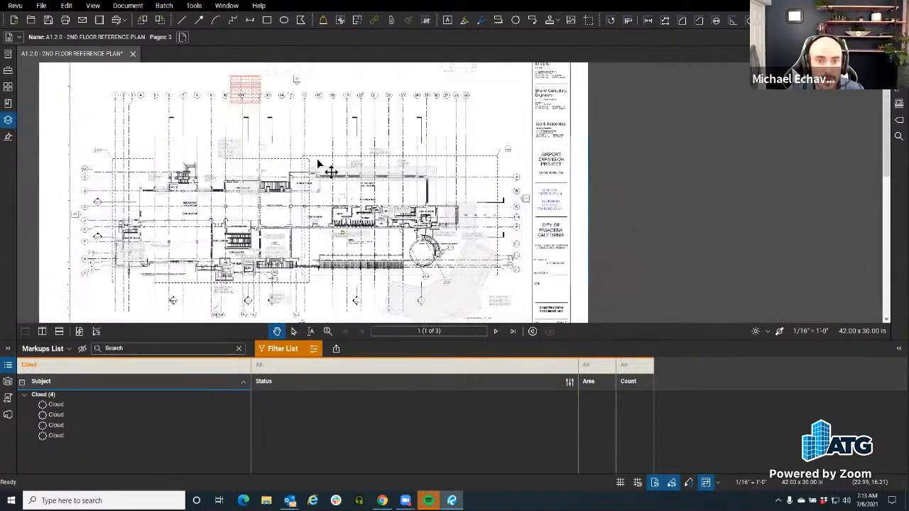
{"action": "left_click_drag", "start_coordinate": [238, 148], "coordinate": [288, 179]}
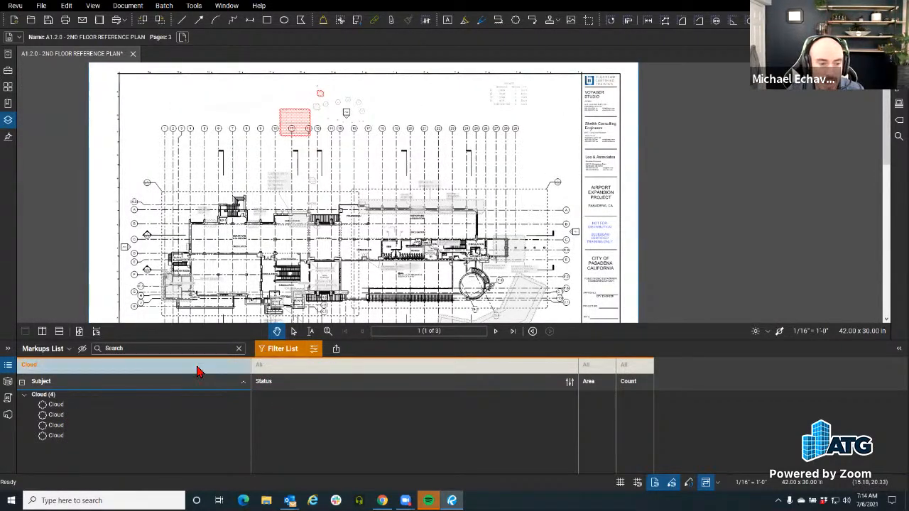
Hide all markups and compare the plan's linework with line weights disabled and enabled.
{"action": "left_click", "coordinate": [83, 351]}
{"action": "left_click_drag", "start_coordinate": [295, 232], "coordinate": [291, 177]}
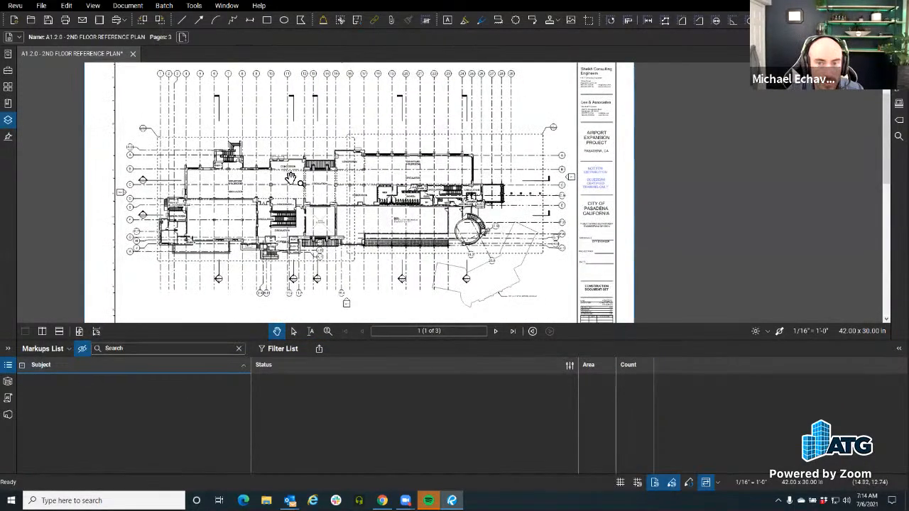
{"action": "left_click", "coordinate": [779, 331]}
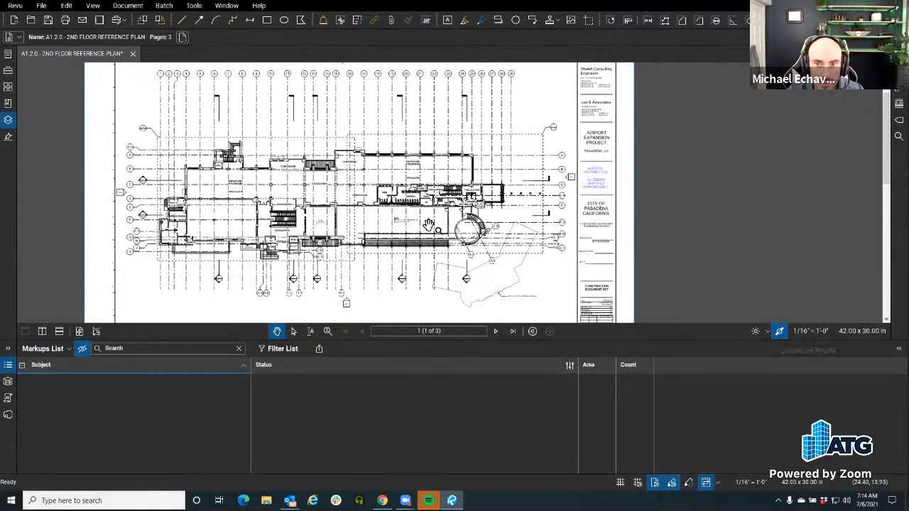
{"action": "scroll", "coordinate": [430, 224], "scroll_direction": "up", "scroll_amount": 10}
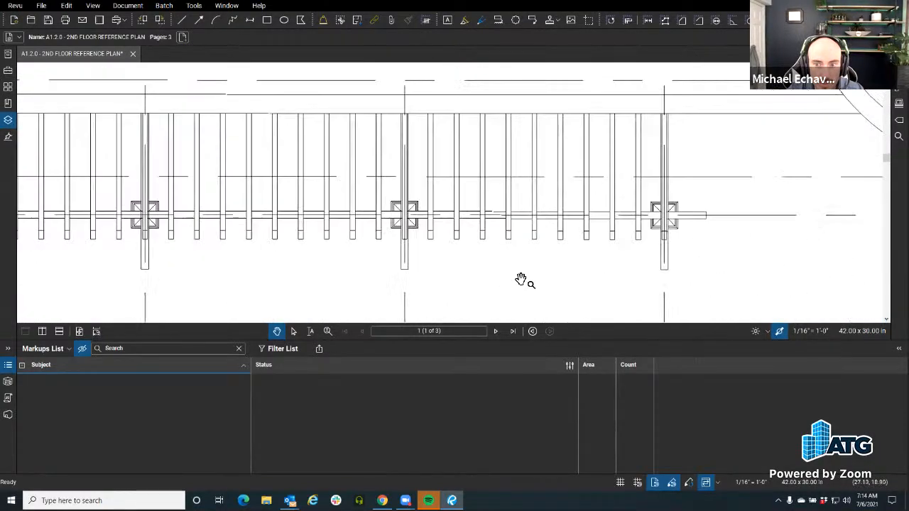
{"action": "left_click", "coordinate": [779, 331]}
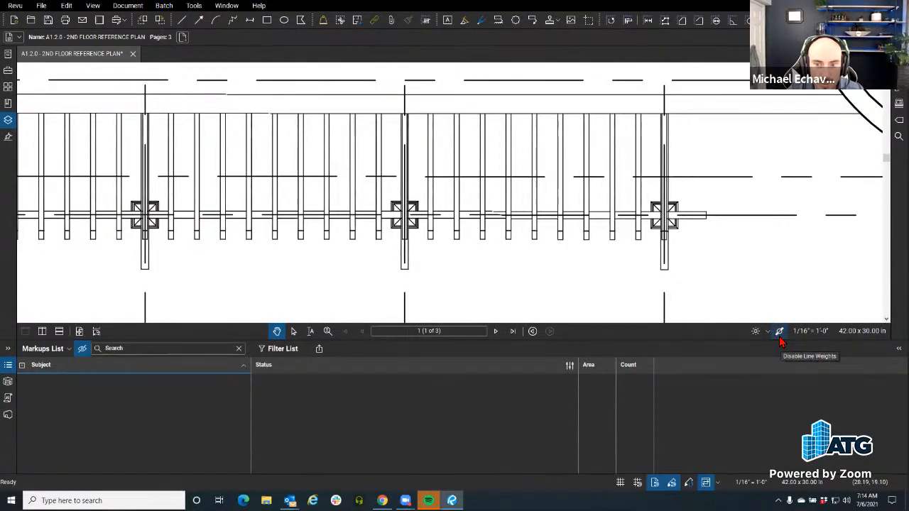
{"action": "left_click", "coordinate": [780, 336]}
Turn line weights back on and show the hidden markups again on the floor plan.
{"action": "left_click", "coordinate": [82, 349]}
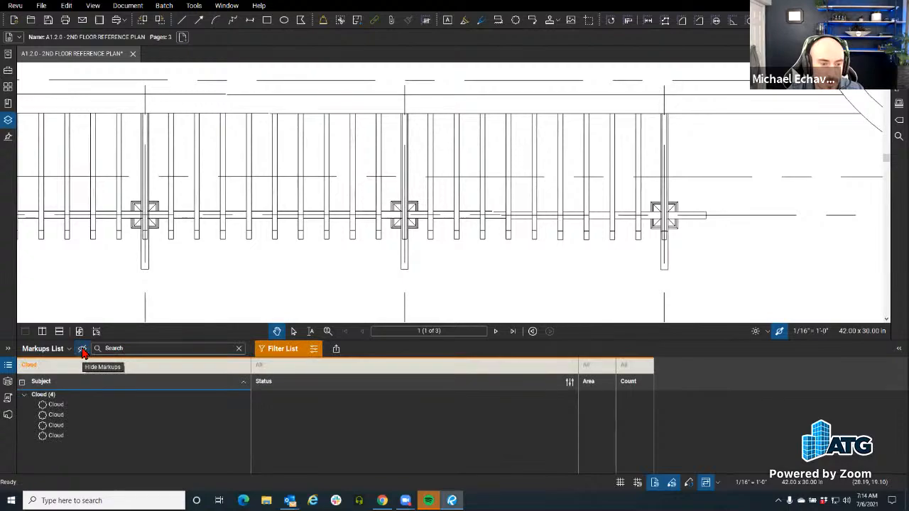
{"action": "left_click", "coordinate": [82, 350]}
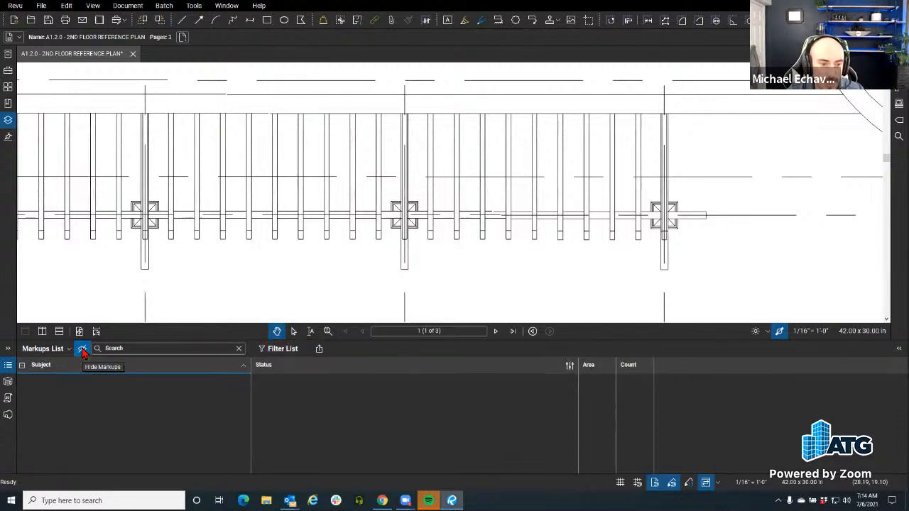
{"action": "left_click", "coordinate": [779, 330]}
{"action": "scroll", "coordinate": [328, 257], "scroll_direction": "down", "scroll_amount": 5}
{"action": "scroll", "coordinate": [329, 256], "scroll_direction": "down", "scroll_amount": 2}
{"action": "left_click_drag", "start_coordinate": [328, 257], "coordinate": [476, 261]}
{"action": "left_click", "coordinate": [83, 351]}
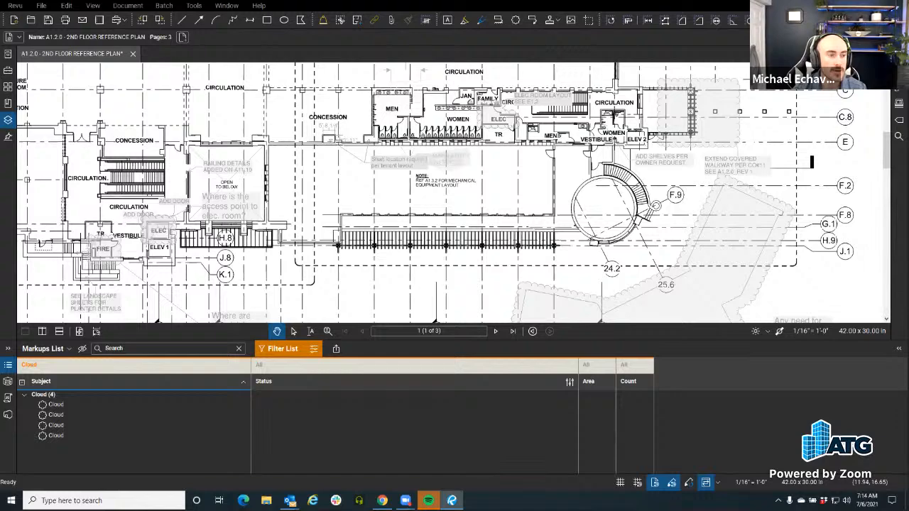
Try placing a hyperlink region around grid bubble 18 with the Open action, and cancel it.
{"action": "left_click", "coordinate": [374, 20]}
{"action": "left_click_drag", "start_coordinate": [310, 165], "coordinate": [320, 372]}
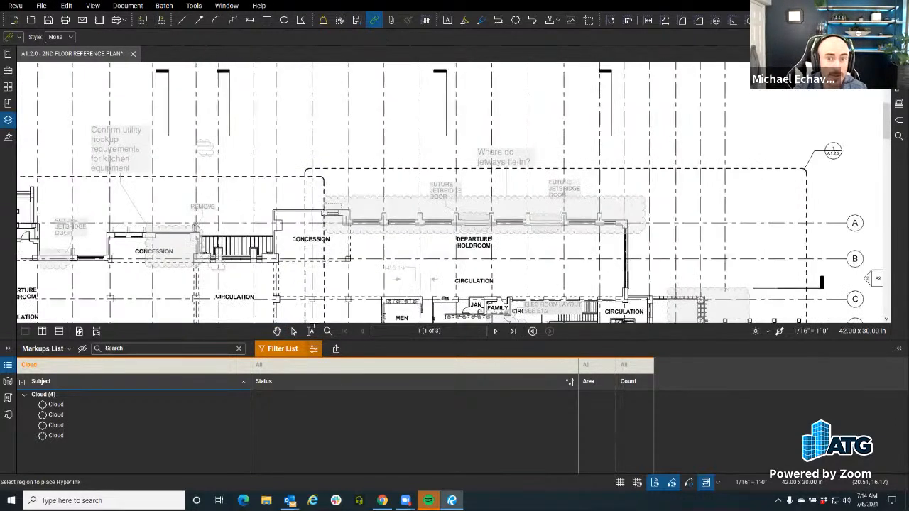
{"action": "left_click_drag", "start_coordinate": [374, 75], "coordinate": [364, 237]}
{"action": "scroll", "coordinate": [365, 208], "scroll_direction": "up", "scroll_amount": 1}
{"action": "scroll", "coordinate": [356, 151], "scroll_direction": "up", "scroll_amount": 4}
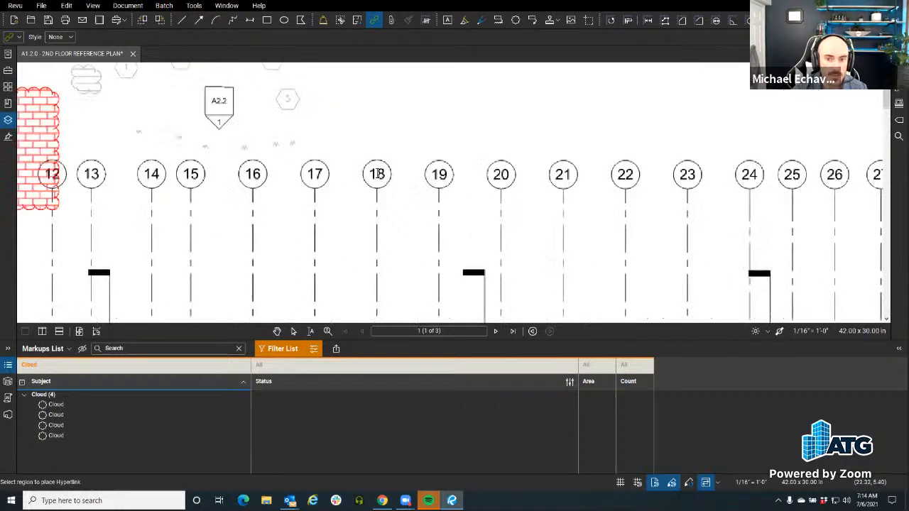
{"action": "left_click_drag", "start_coordinate": [339, 127], "coordinate": [421, 240]}
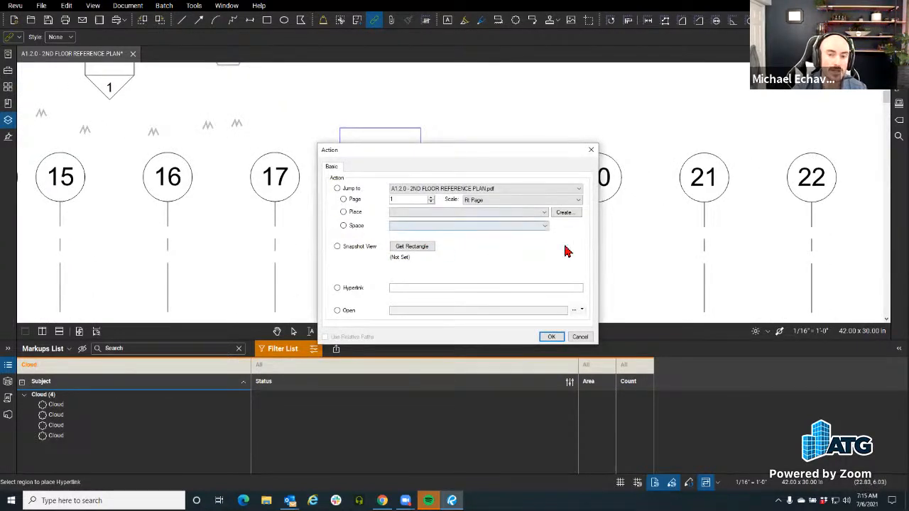
{"action": "left_click", "coordinate": [339, 312]}
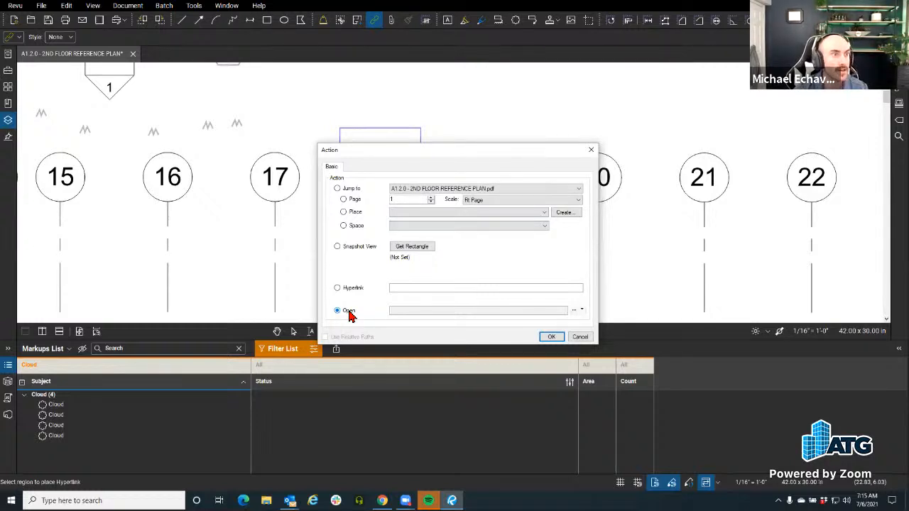
{"action": "left_click", "coordinate": [580, 338]}
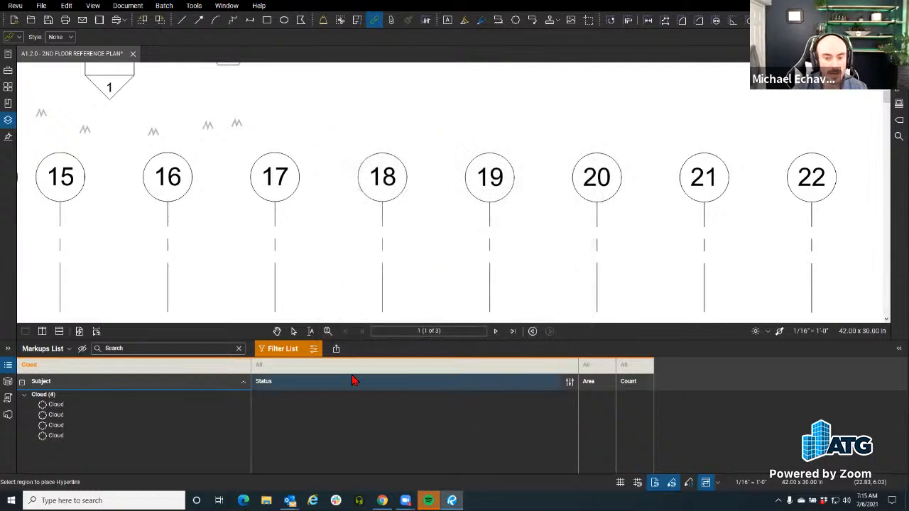
Open the PDF markup summary settings, turn off Append and Hyperlink to Current PDF, and cancel the summary.
{"action": "left_click", "coordinate": [336, 350]}
{"action": "left_click", "coordinate": [365, 388]}
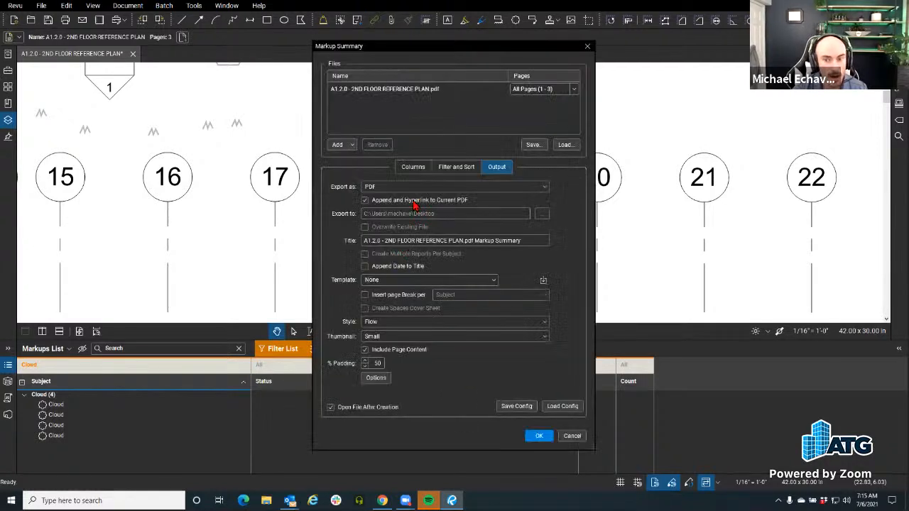
{"action": "left_click", "coordinate": [365, 201]}
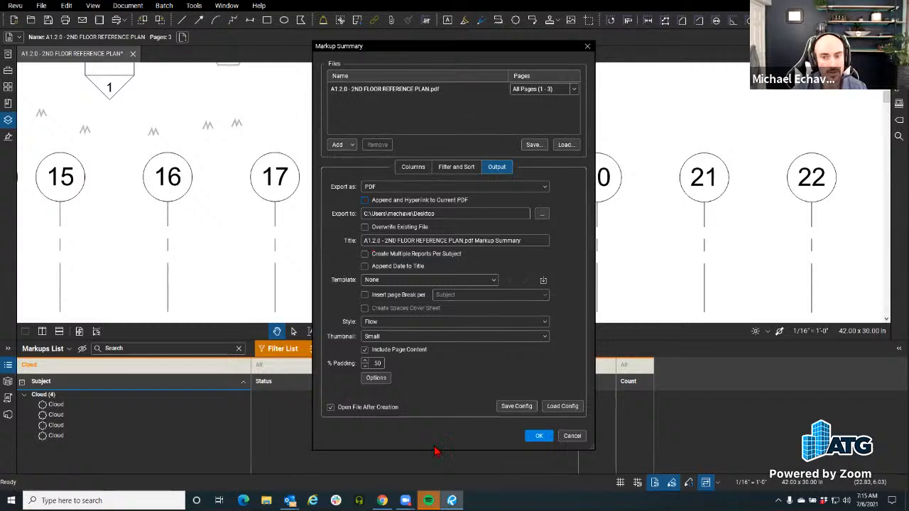
{"action": "left_click", "coordinate": [573, 436]}
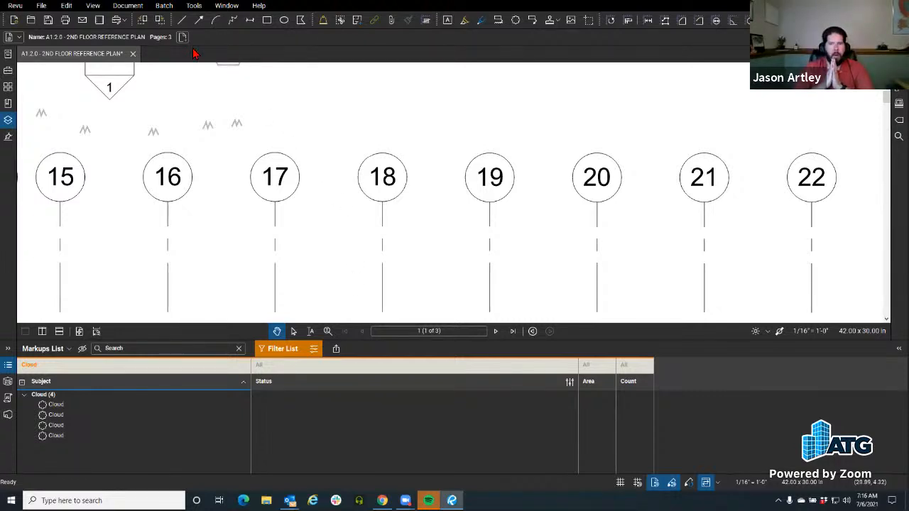
Try placing a hyperlink region above grid bubble 18 and close its action settings without assigning a link.
{"action": "left_click", "coordinate": [166, 7]}
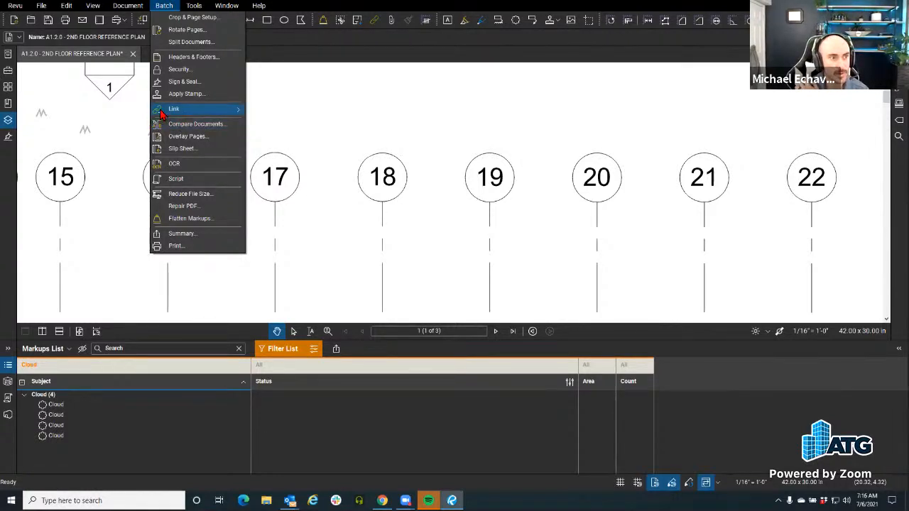
{"action": "left_click", "coordinate": [360, 81]}
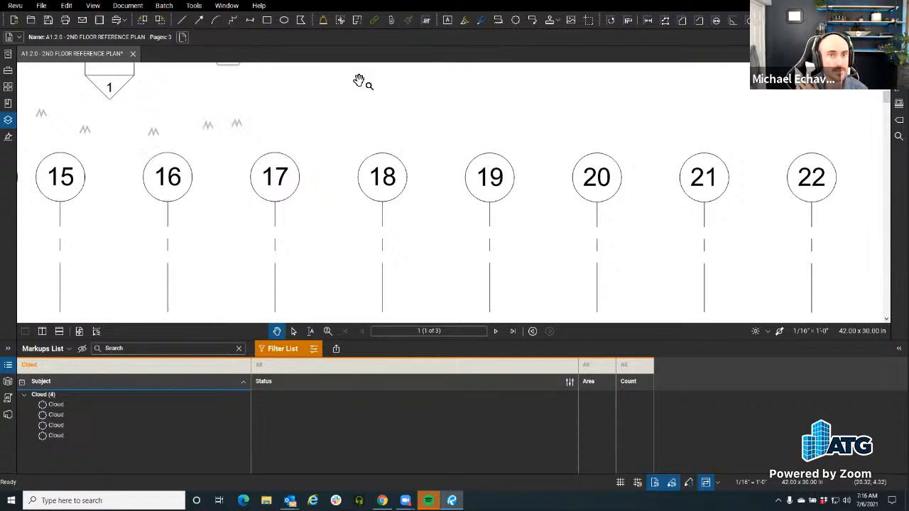
{"action": "left_click", "coordinate": [374, 20]}
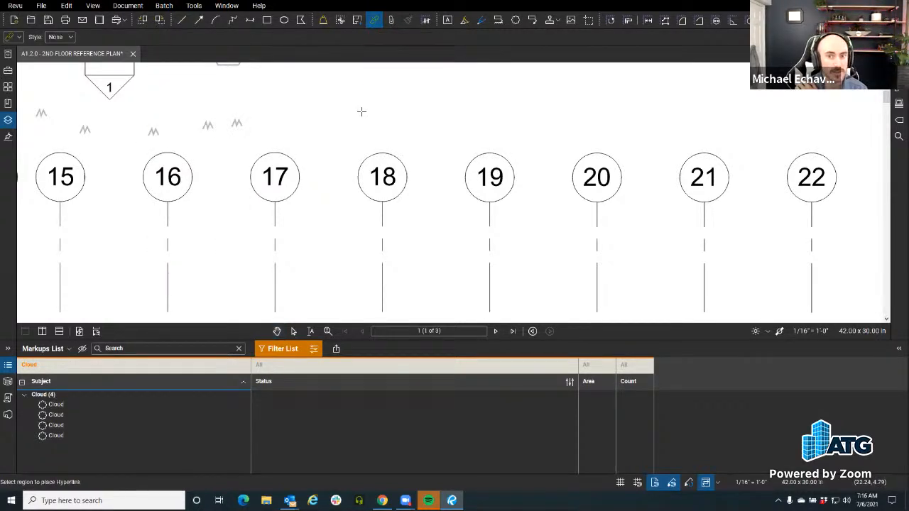
{"action": "left_click_drag", "start_coordinate": [358, 102], "coordinate": [433, 143]}
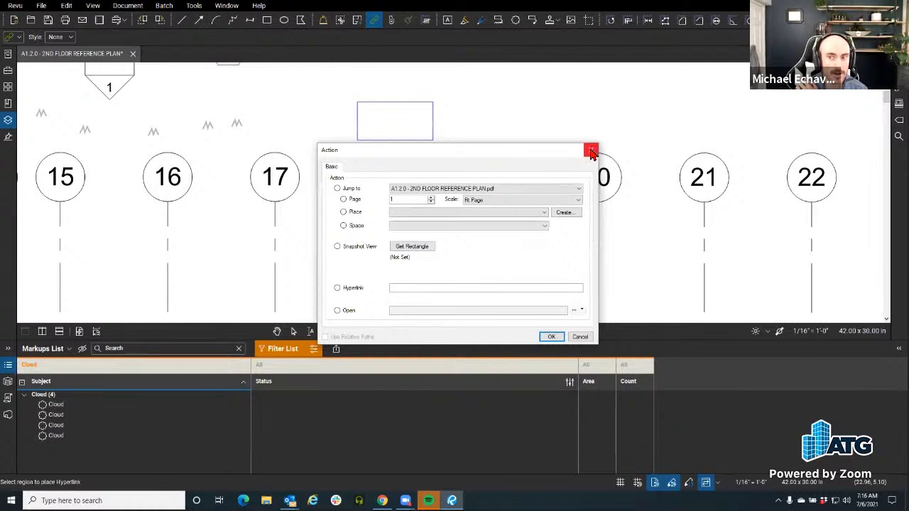
{"action": "left_click", "coordinate": [589, 148]}
Look at the New and Open options of the batch Link command without running either.
{"action": "left_click", "coordinate": [164, 6]}
{"action": "mouse_move", "coordinate": [199, 111]}
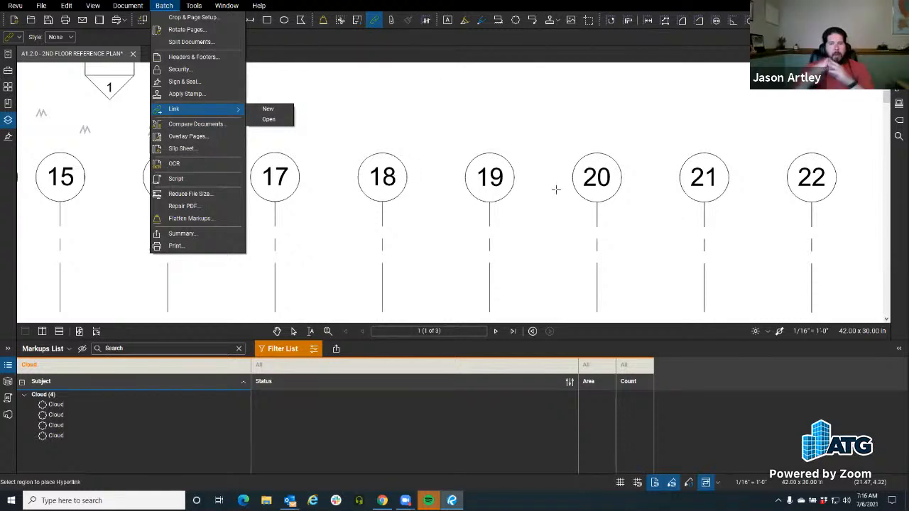
{"action": "left_click_drag", "start_coordinate": [392, 192], "coordinate": [349, 220]}
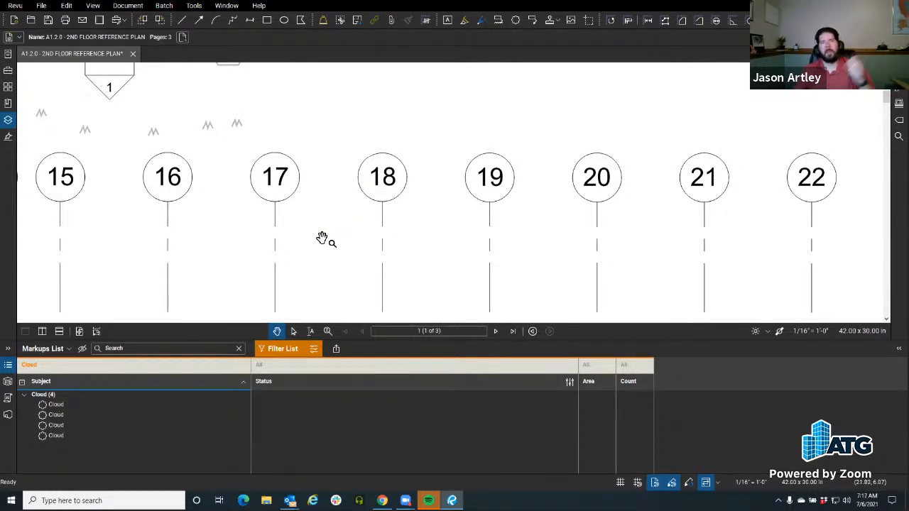
Enlarge the Markups List and toggle its filter off and on to compare all markups with the Cloud filter.
{"action": "left_click", "coordinate": [283, 348]}
{"action": "left_click_drag", "start_coordinate": [353, 260], "coordinate": [351, 150]}
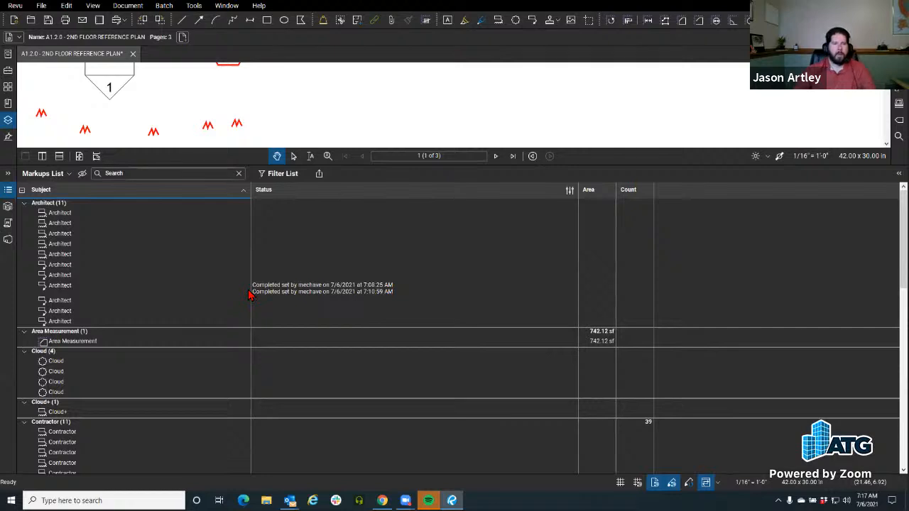
{"action": "left_click", "coordinate": [276, 179]}
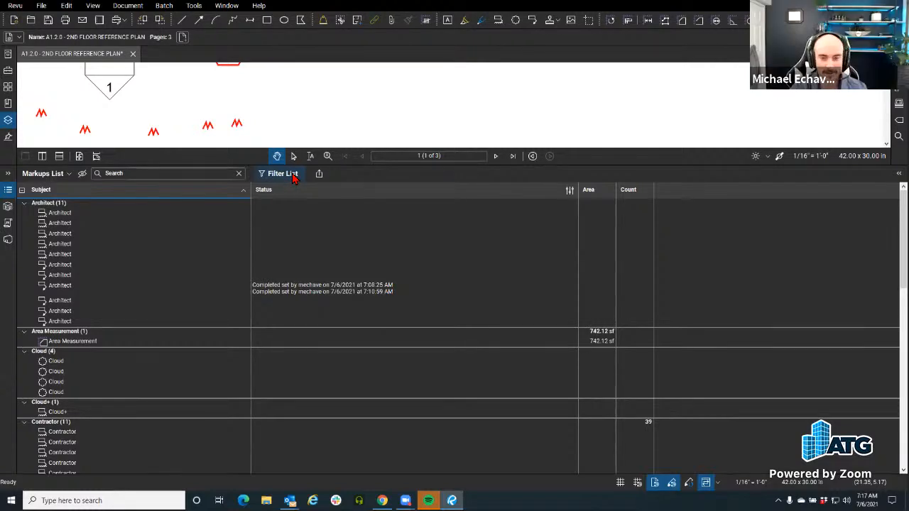
{"action": "left_click", "coordinate": [294, 178]}
{"action": "left_click", "coordinate": [274, 173]}
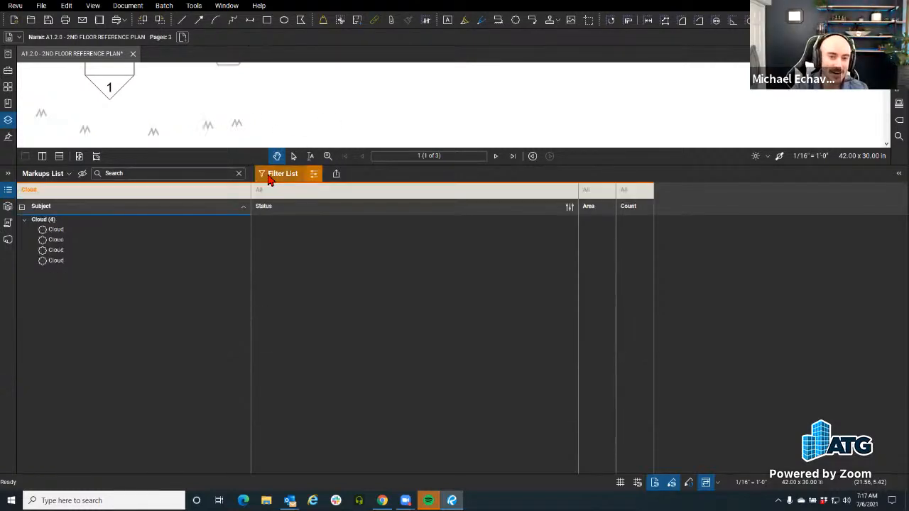
{"action": "left_click", "coordinate": [276, 176]}
{"action": "left_click", "coordinate": [275, 177]}
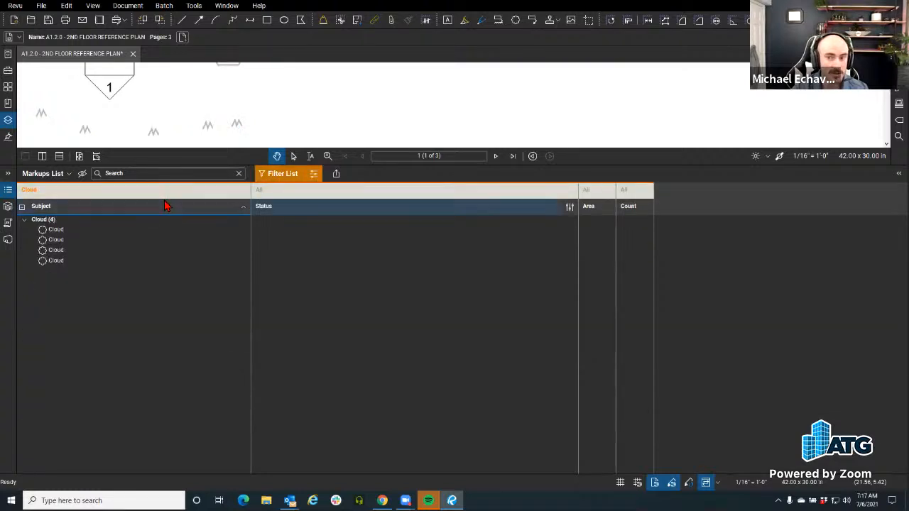
Change the Subject filter of the Markups List from Cloud to Architect.
{"action": "left_click", "coordinate": [81, 192]}
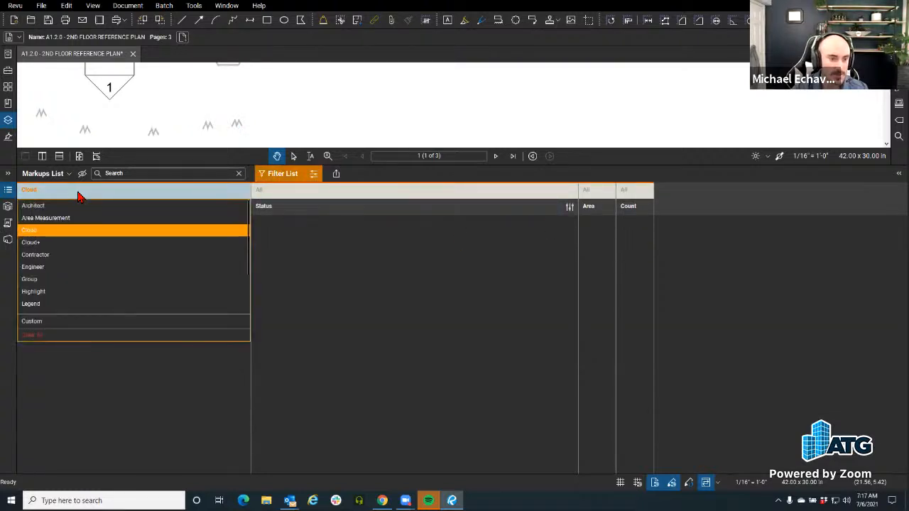
{"action": "left_click", "coordinate": [60, 207]}
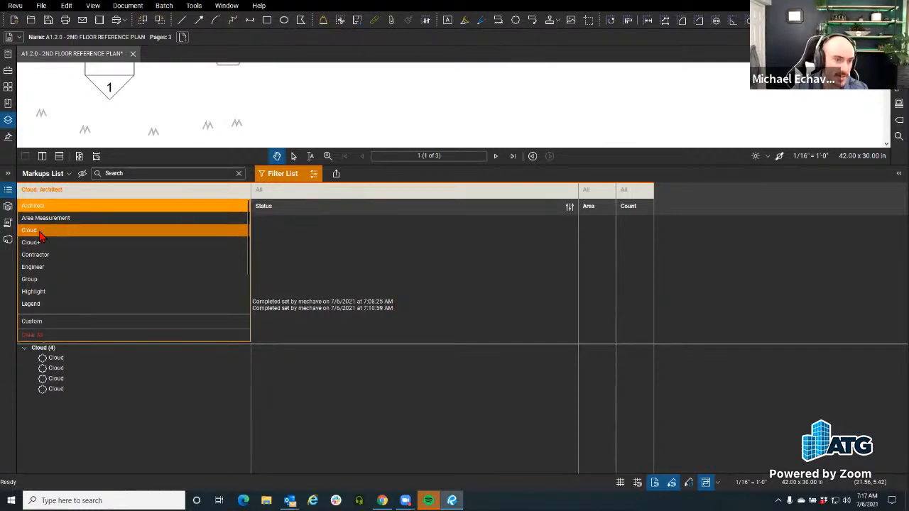
{"action": "left_click", "coordinate": [41, 231]}
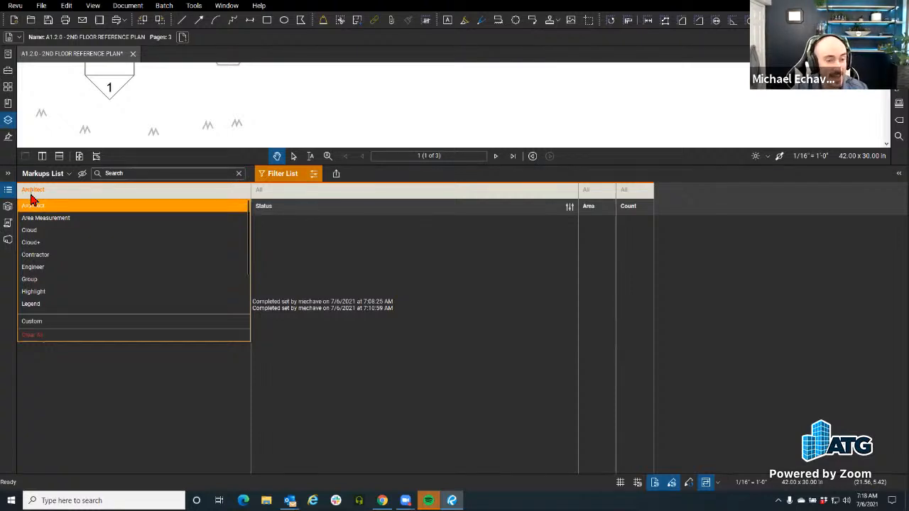
Filter the Architect markups by the Status Completed.
{"action": "left_click", "coordinate": [300, 189]}
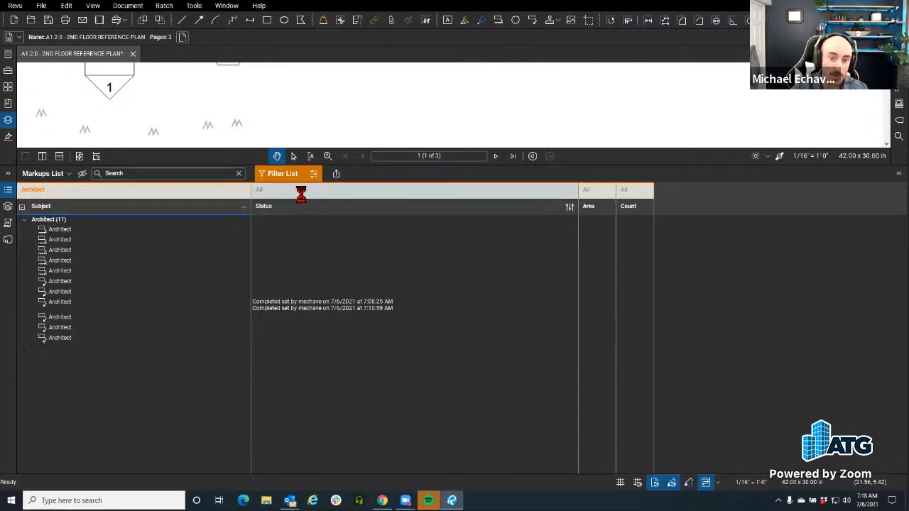
{"action": "left_click", "coordinate": [300, 190]}
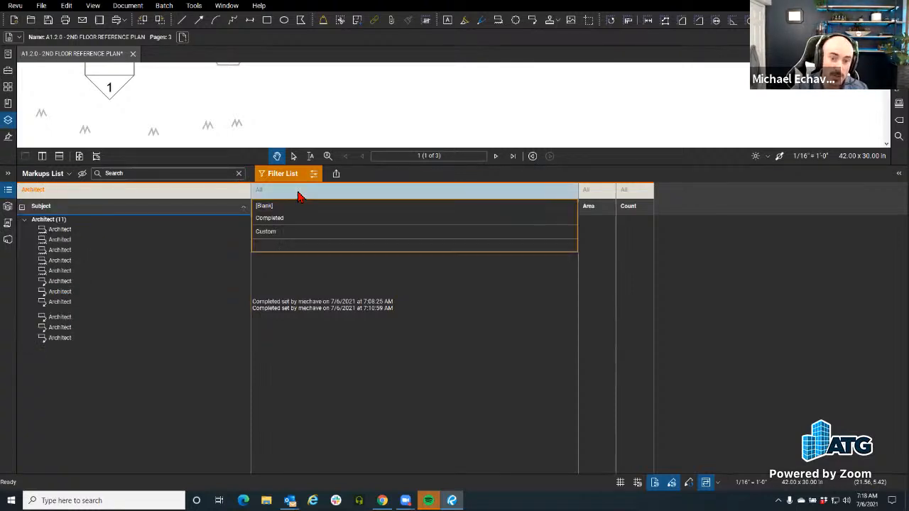
{"action": "left_click", "coordinate": [273, 219]}
{"action": "left_click", "coordinate": [307, 276]}
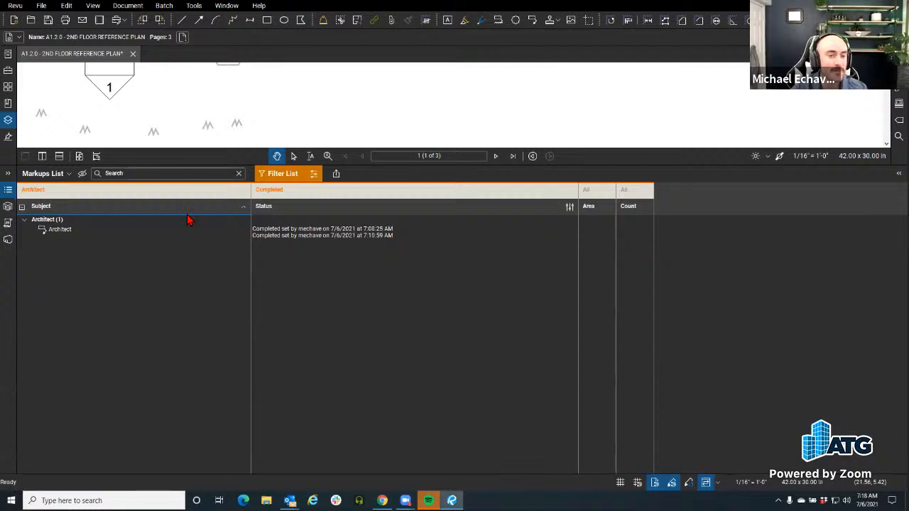
Look at the saved filters and the Save Filter name entry, and close them without saving a filter.
{"action": "left_click", "coordinate": [150, 173]}
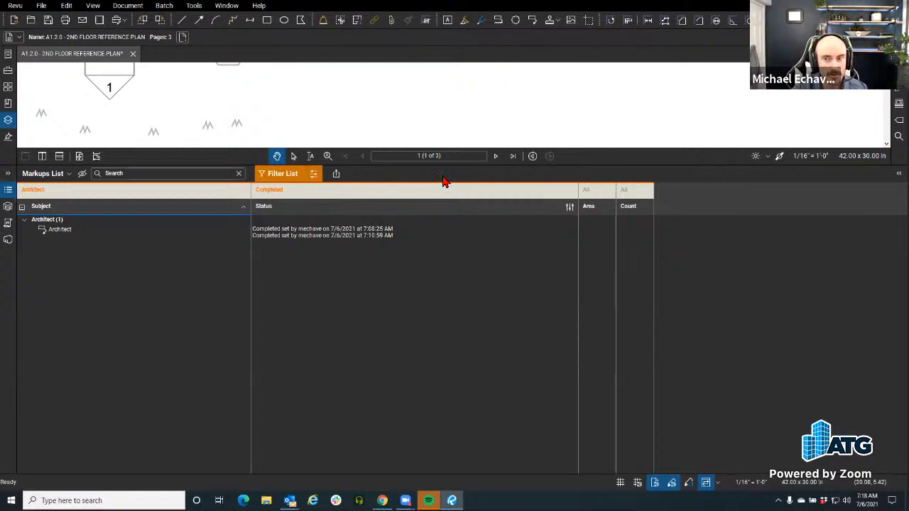
{"action": "key", "text": "ctrl"}
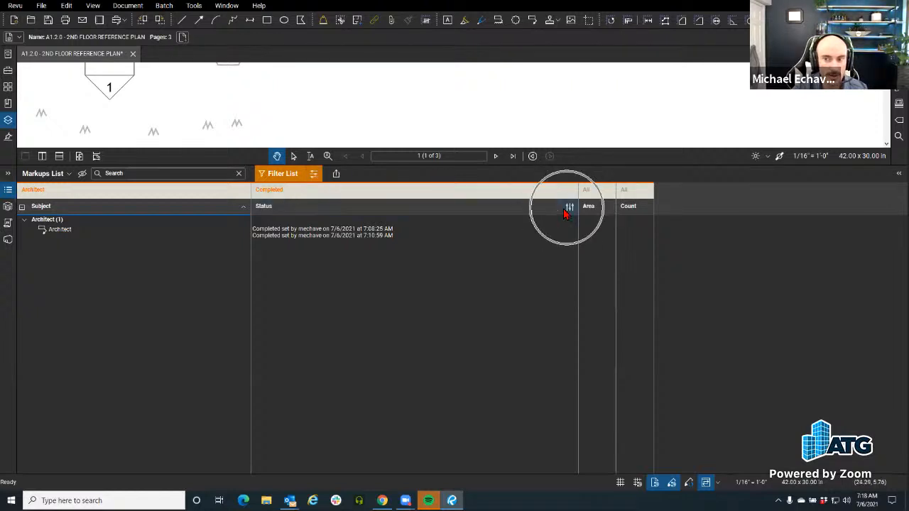
{"action": "left_click", "coordinate": [313, 178]}
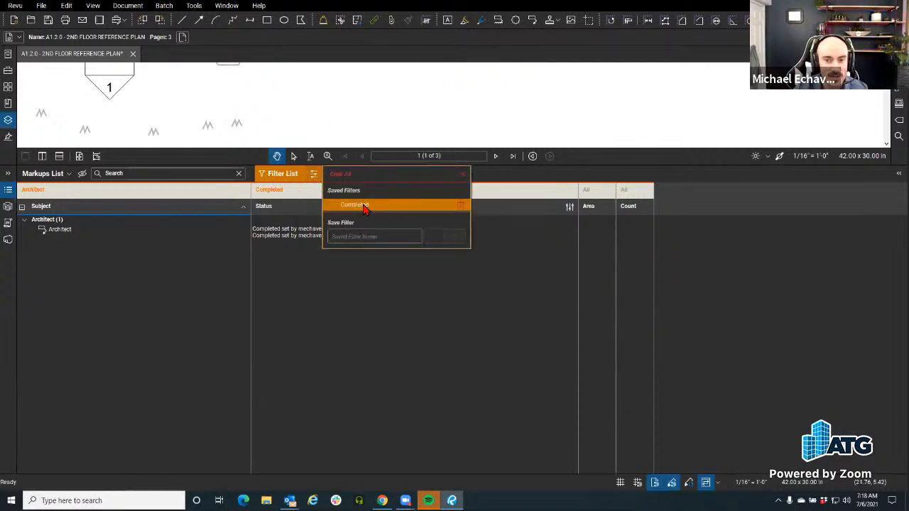
{"action": "left_click", "coordinate": [371, 237]}
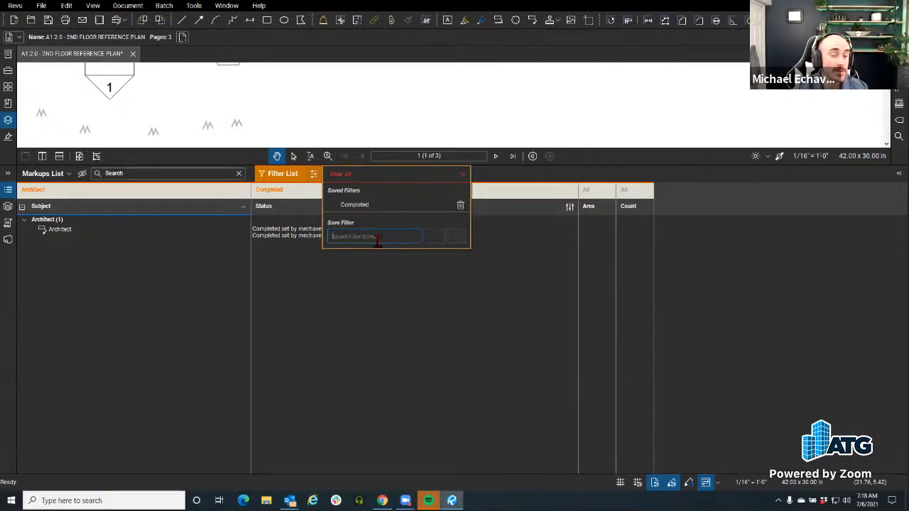
{"action": "left_click", "coordinate": [372, 281]}
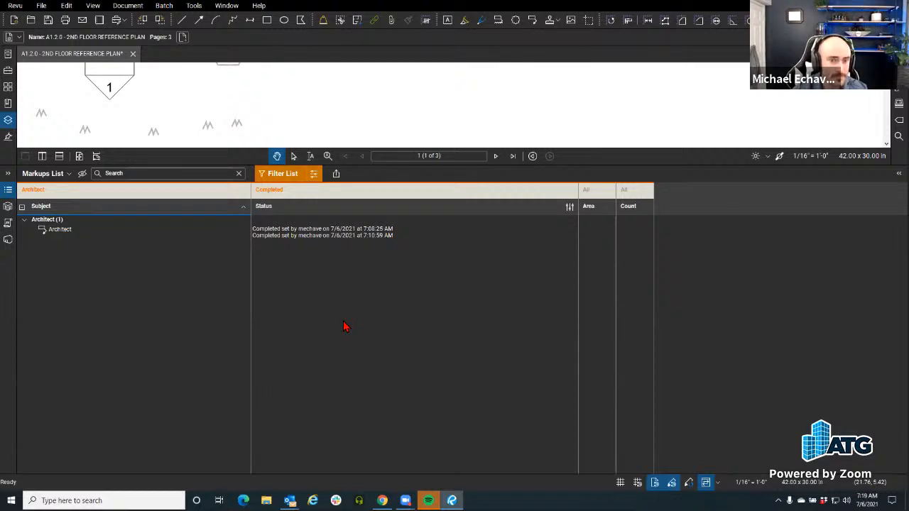
Turn off the Markups List filter and move the Subject column between Status and Area.
{"action": "left_click", "coordinate": [265, 175]}
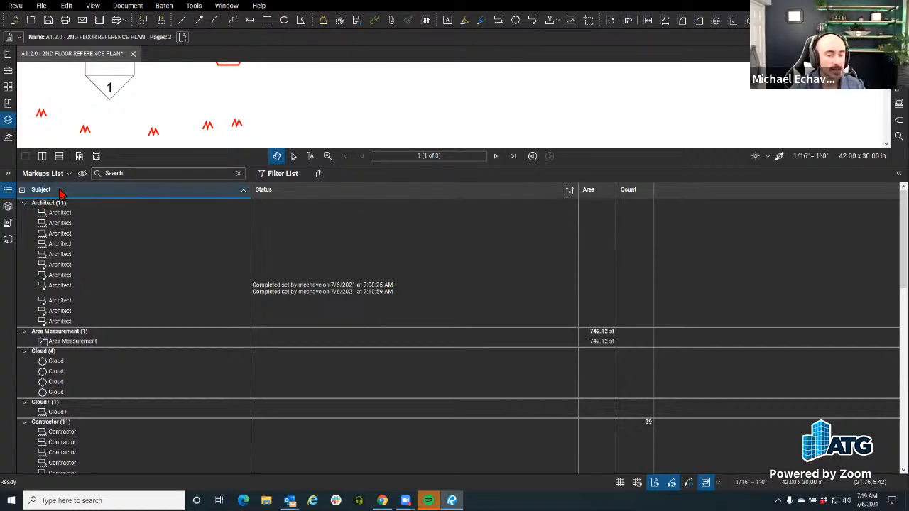
{"action": "left_click", "coordinate": [580, 191]}
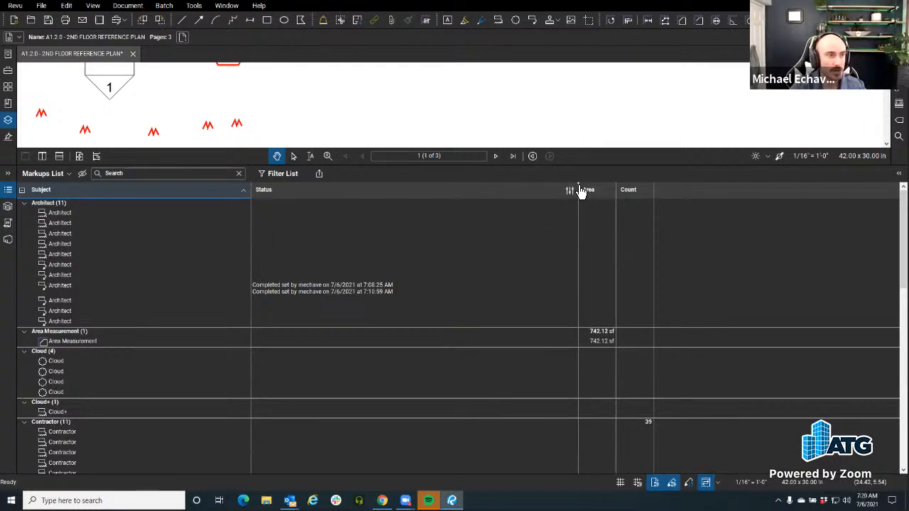
{"action": "left_click_drag", "start_coordinate": [124, 195], "coordinate": [567, 216]}
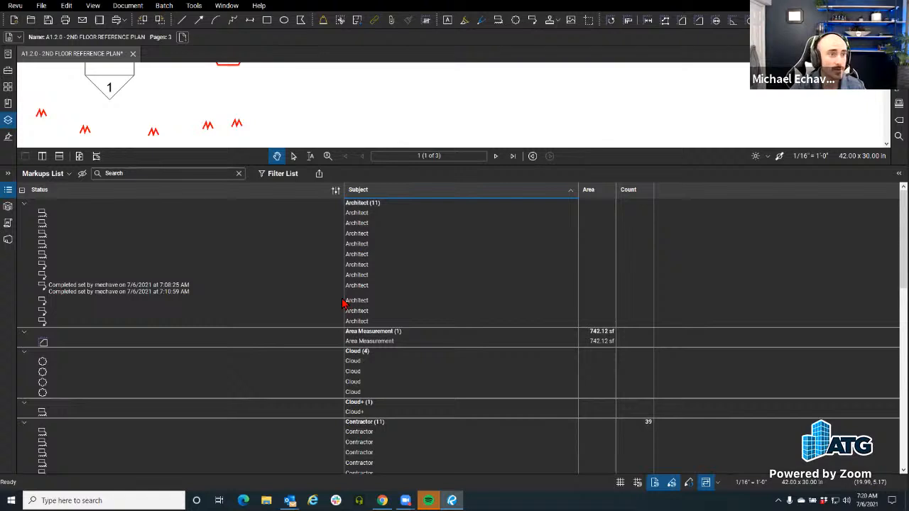
Collapse and re-expand all markup groups, and sort the Markups List by Status.
{"action": "left_click", "coordinate": [23, 193]}
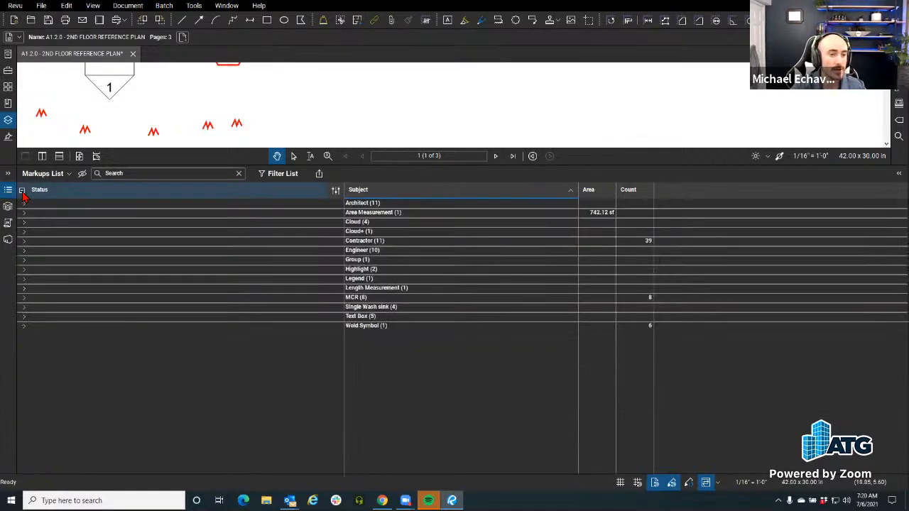
{"action": "left_click", "coordinate": [23, 194]}
{"action": "left_click", "coordinate": [61, 194]}
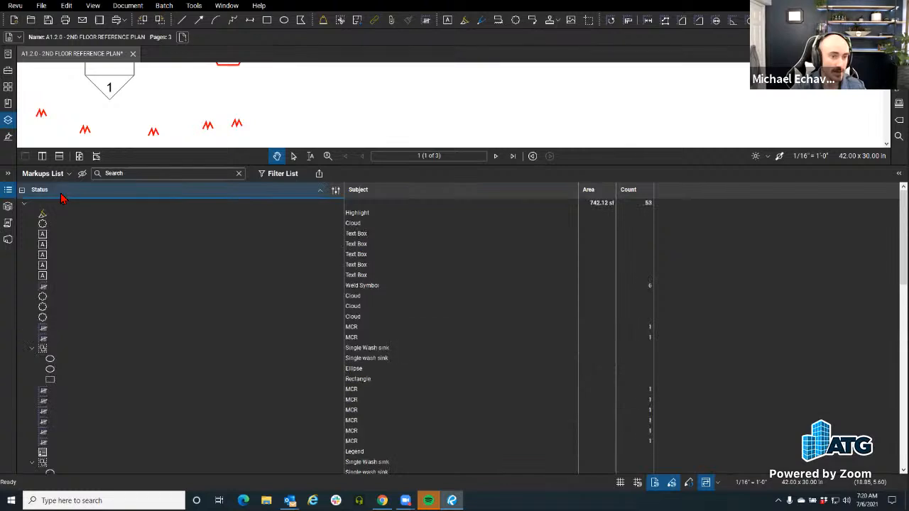
{"action": "scroll", "coordinate": [212, 245], "scroll_direction": "down", "scroll_amount": 10}
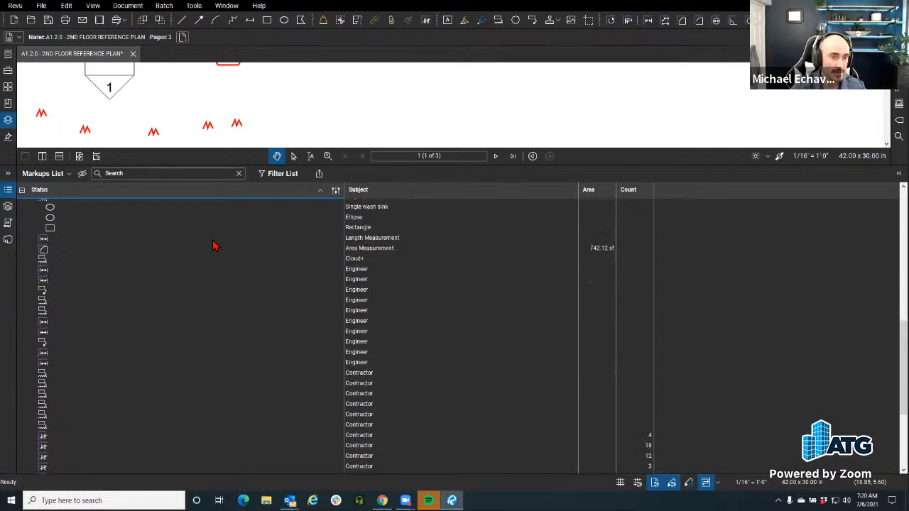
Sort the Markups List by Subject in descending order and move the Subject column back in front of Status.
{"action": "left_click", "coordinate": [405, 194]}
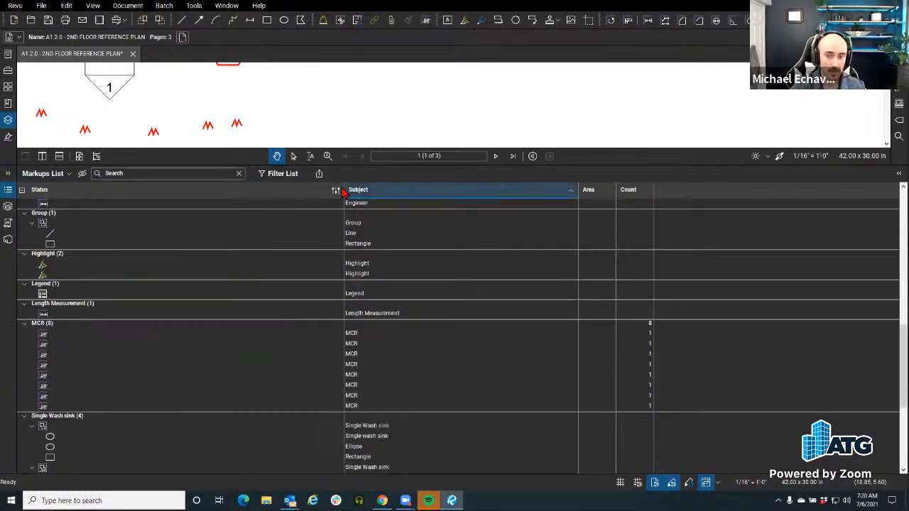
{"action": "scroll", "coordinate": [435, 349], "scroll_direction": "up", "scroll_amount": 10}
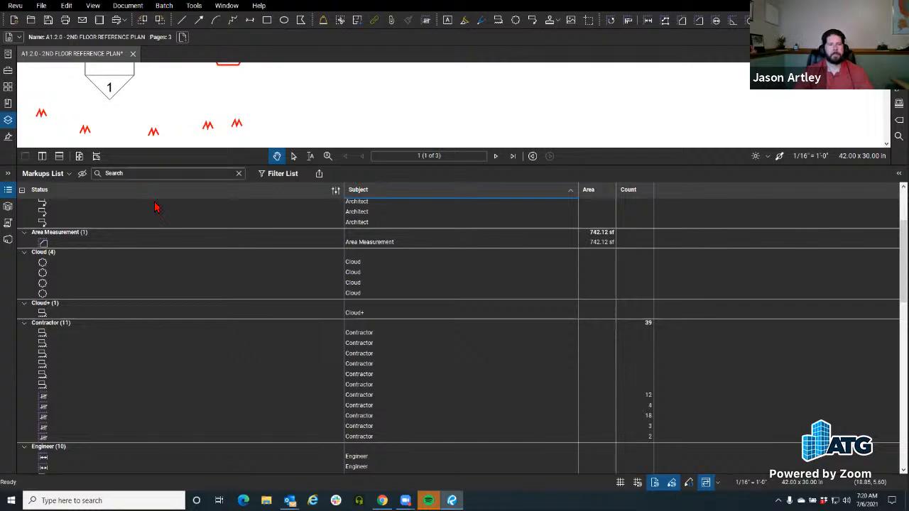
{"action": "left_click", "coordinate": [388, 191]}
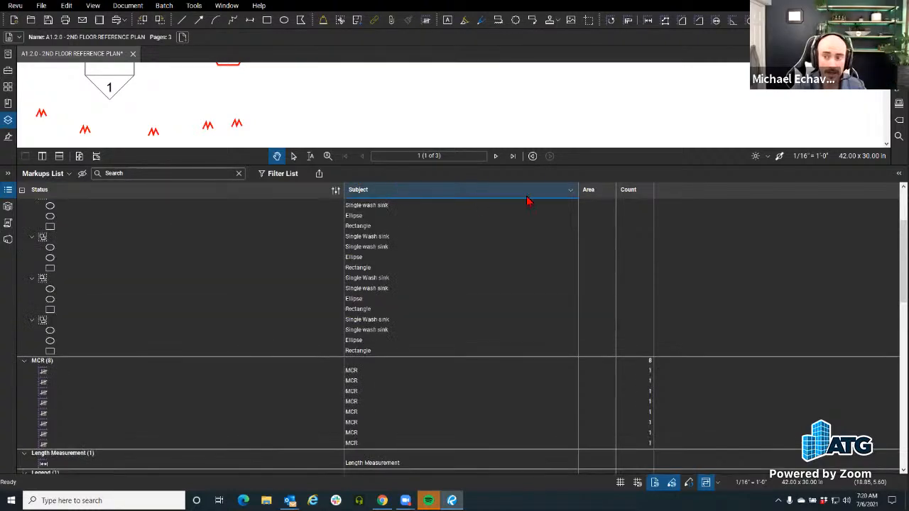
{"action": "left_click_drag", "start_coordinate": [389, 196], "coordinate": [106, 208]}
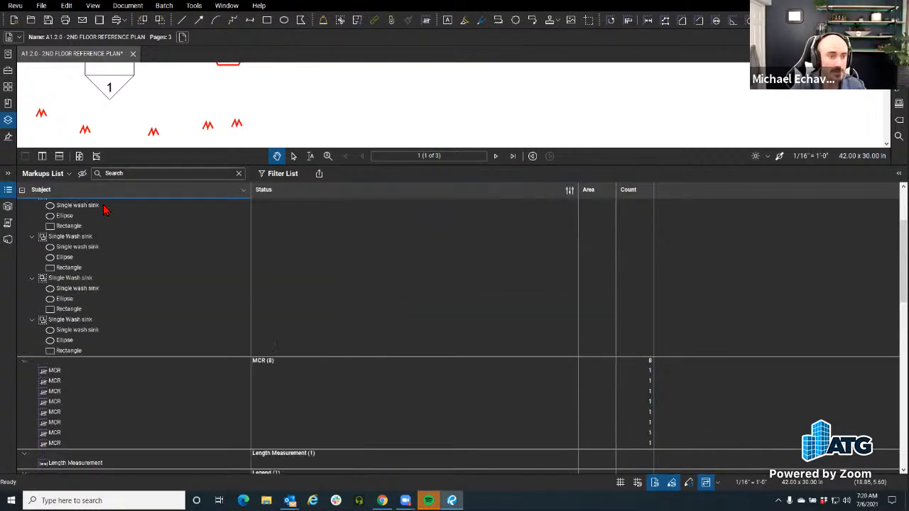
{"action": "scroll", "coordinate": [374, 338], "scroll_direction": "up", "scroll_amount": 3}
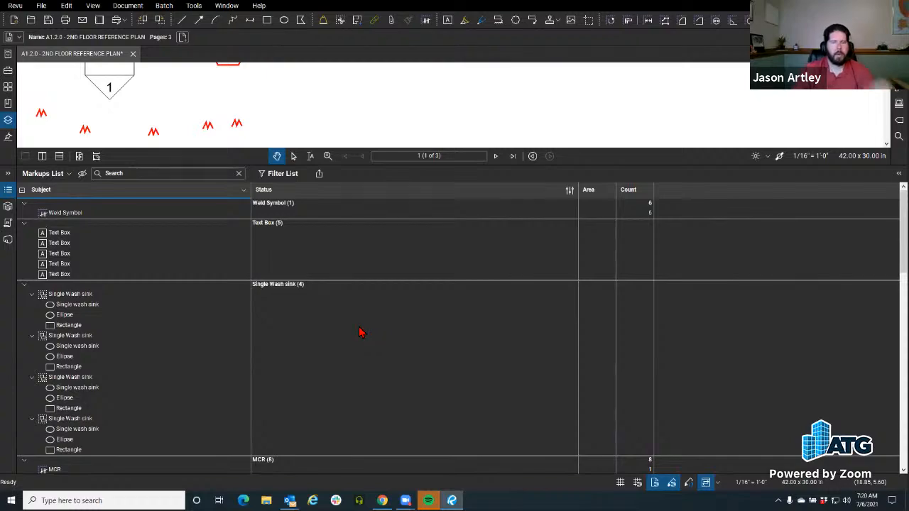
Resize the Markups List so the floor plan gets more room, and view the plan's rooms up close.
{"action": "left_click_drag", "start_coordinate": [209, 167], "coordinate": [214, 390]}
{"action": "scroll", "coordinate": [279, 228], "scroll_direction": "down", "scroll_amount": 4}
{"action": "scroll", "coordinate": [279, 229], "scroll_direction": "down", "scroll_amount": 5}
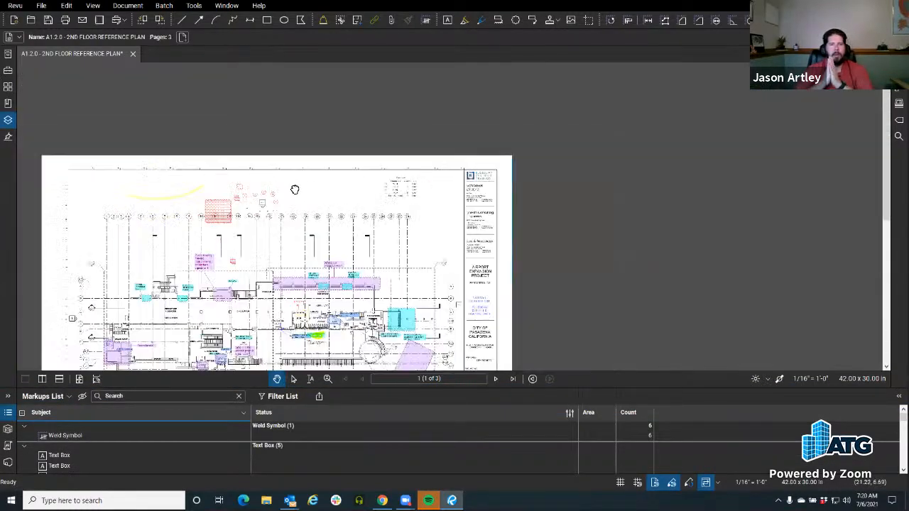
{"action": "scroll", "coordinate": [243, 305], "scroll_direction": "up", "scroll_amount": 3}
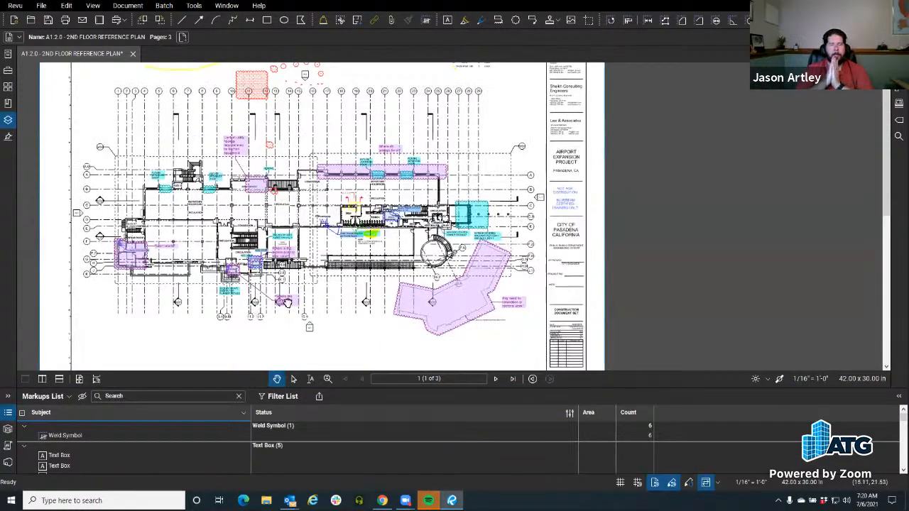
{"action": "scroll", "coordinate": [244, 306], "scroll_direction": "up", "scroll_amount": 4}
{"action": "left_click_drag", "start_coordinate": [306, 264], "coordinate": [306, 245]}
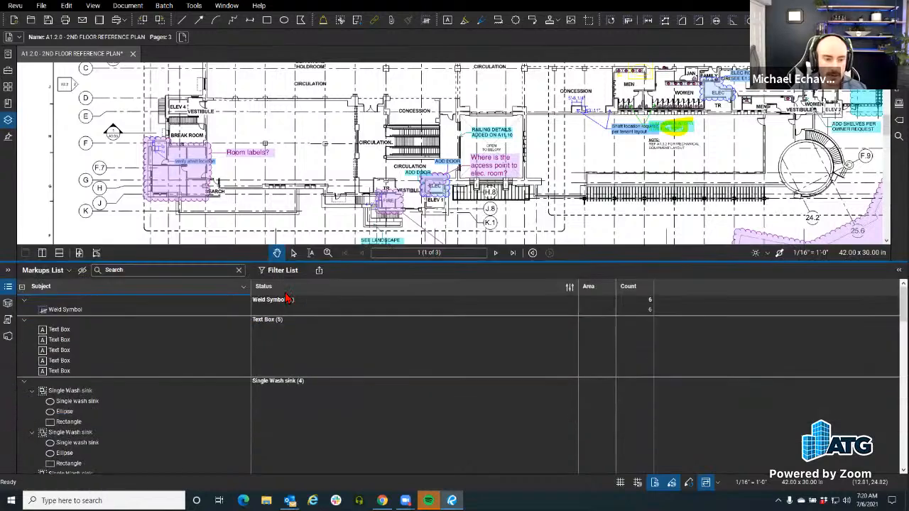
Find the Area Measurement markup in the Markups List and select it.
{"action": "scroll", "coordinate": [183, 347], "scroll_direction": "down", "scroll_amount": 10}
{"action": "scroll", "coordinate": [183, 345], "scroll_direction": "down", "scroll_amount": 9}
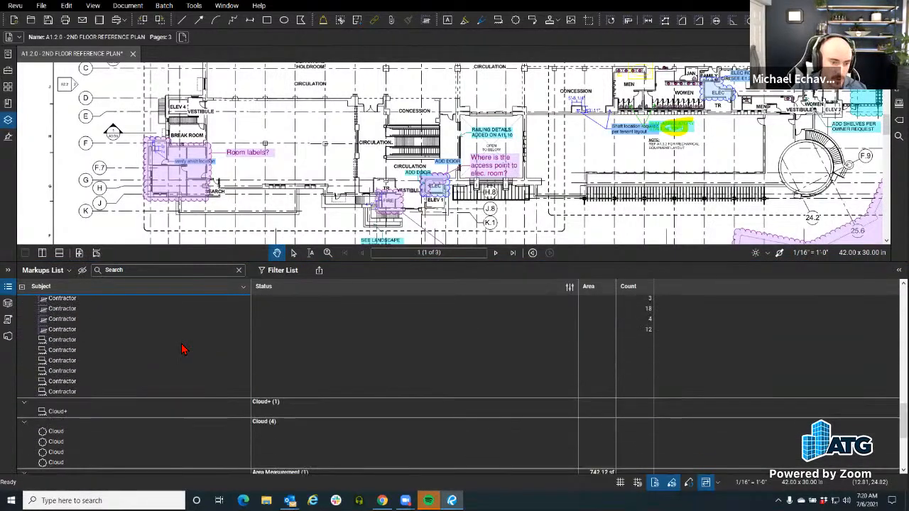
{"action": "scroll", "coordinate": [202, 355], "scroll_direction": "up", "scroll_amount": 6}
{"action": "scroll", "coordinate": [206, 362], "scroll_direction": "down", "scroll_amount": 6}
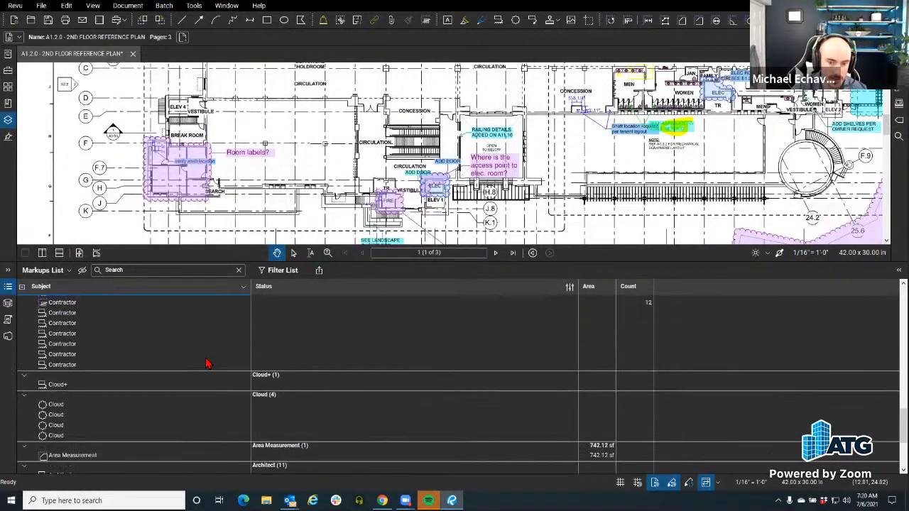
{"action": "left_click", "coordinate": [273, 384]}
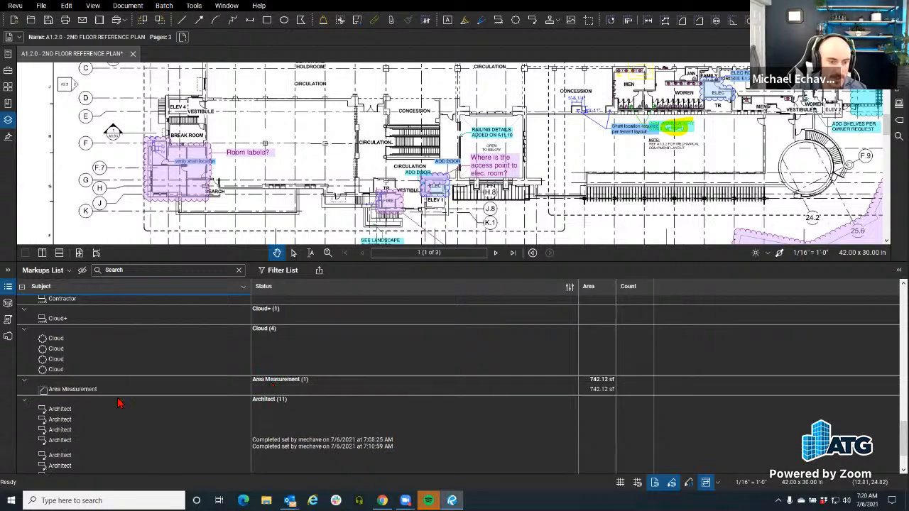
{"action": "left_click", "coordinate": [83, 392]}
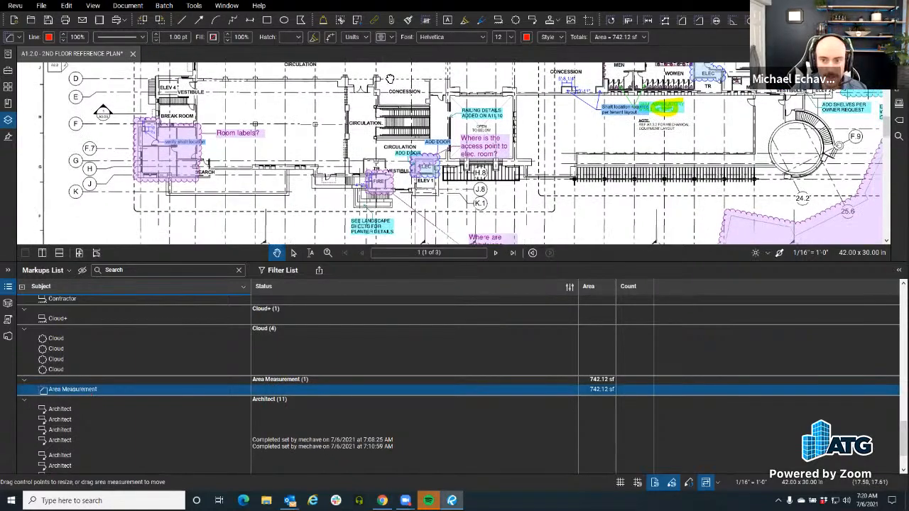
{"action": "mouse_move", "coordinate": [469, 138]}
{"action": "left_mouse_down"}
{"action": "mouse_move", "coordinate": [379, 217]}
{"action": "mouse_move", "coordinate": [410, 146]}
{"action": "mouse_move", "coordinate": [386, 258]}
{"action": "mouse_move", "coordinate": [417, 92]}
{"action": "left_mouse_up"}
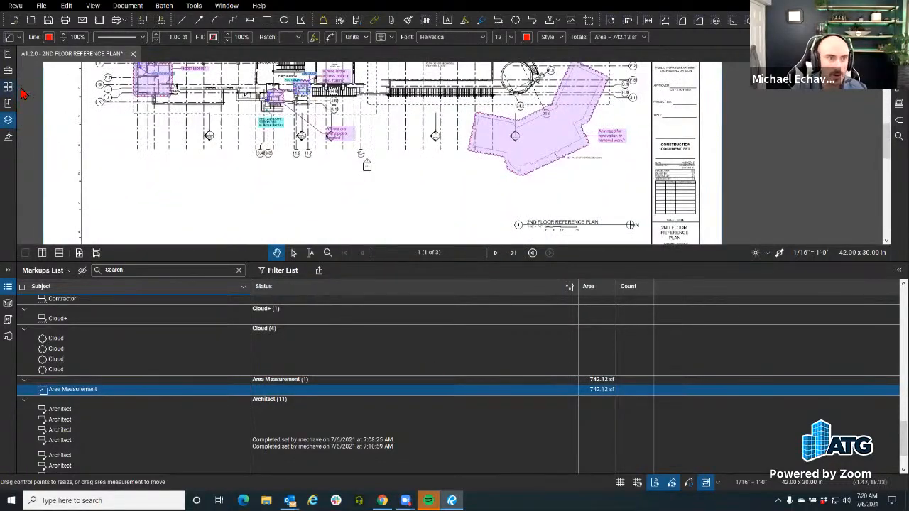
Make the Complete layer visible on the floor plan.
{"action": "left_click", "coordinate": [9, 121]}
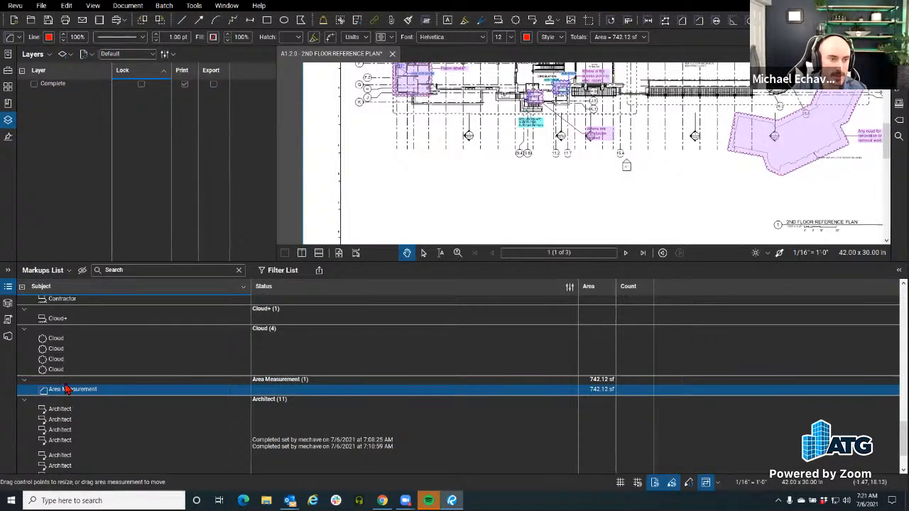
{"action": "left_click", "coordinate": [33, 86]}
{"action": "left_click", "coordinate": [9, 120]}
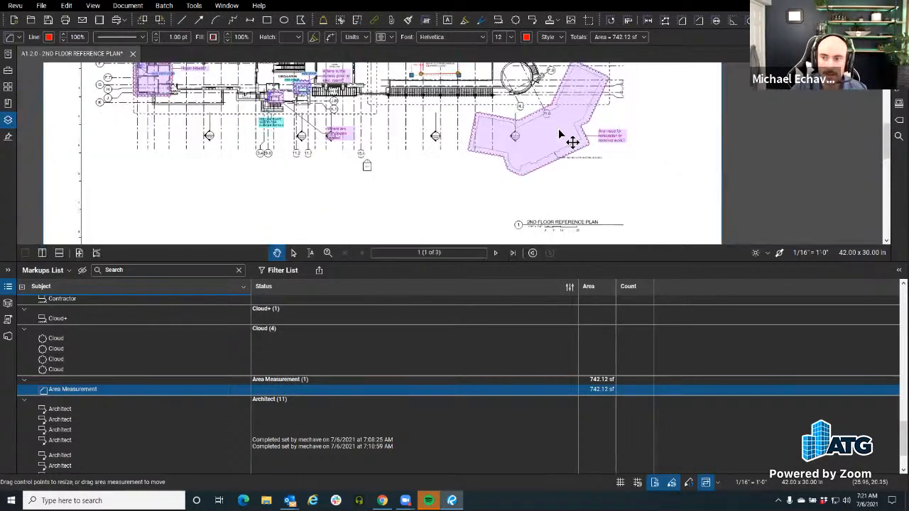
{"action": "left_click_drag", "start_coordinate": [560, 139], "coordinate": [538, 200]}
{"action": "mouse_move", "coordinate": [412, 191]}
{"action": "left_mouse_down"}
{"action": "mouse_move", "coordinate": [419, 225]}
{"action": "mouse_move", "coordinate": [422, 173]}
{"action": "left_mouse_up"}
Enable the Export option for the Complete layer.
{"action": "left_click", "coordinate": [9, 121]}
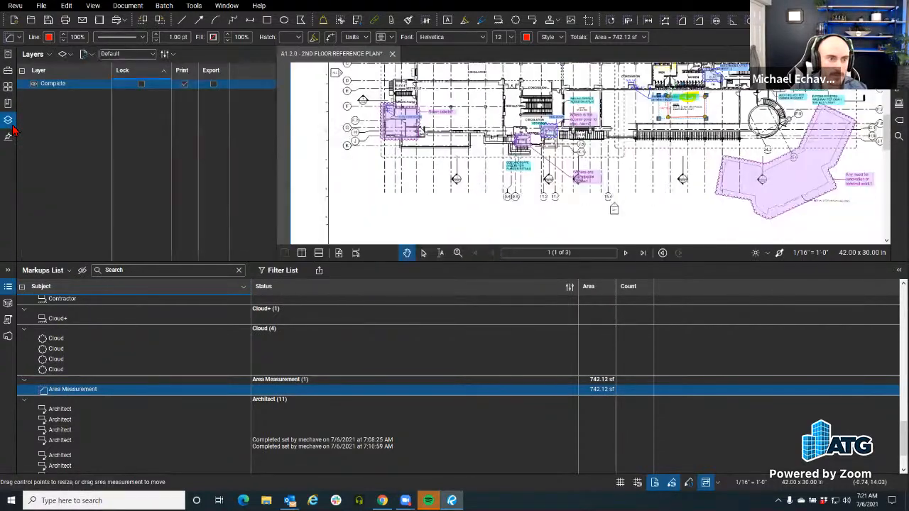
{"action": "left_click", "coordinate": [213, 84]}
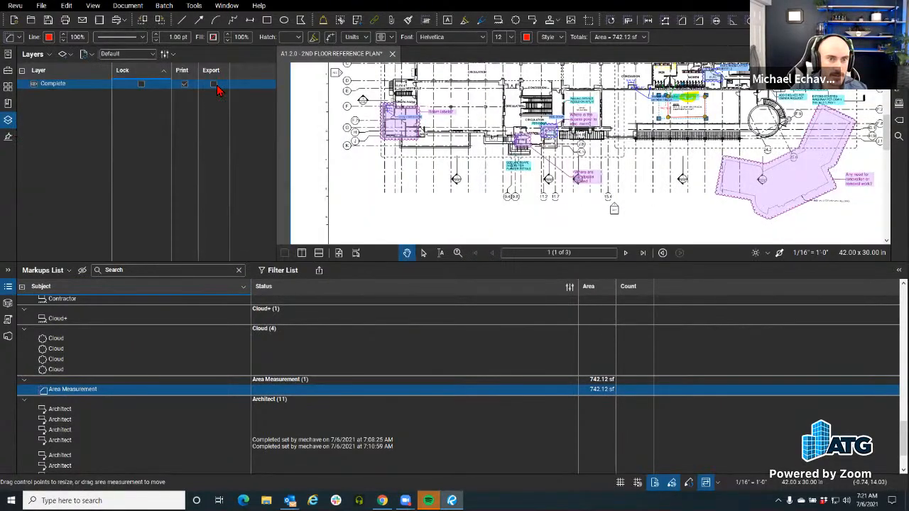
{"action": "left_click", "coordinate": [350, 170]}
{"action": "left_click_drag", "start_coordinate": [350, 170], "coordinate": [195, 169]}
{"action": "left_click", "coordinate": [276, 390]}
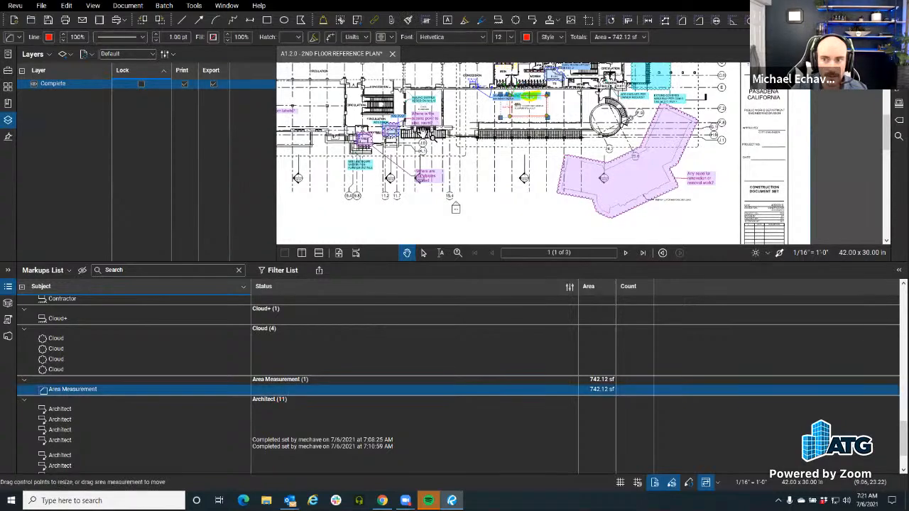
Move the selected area measurement into the blank space below the floor plan, beside the A2.1 marker.
{"action": "scroll", "coordinate": [246, 191], "scroll_direction": "up", "scroll_amount": 6}
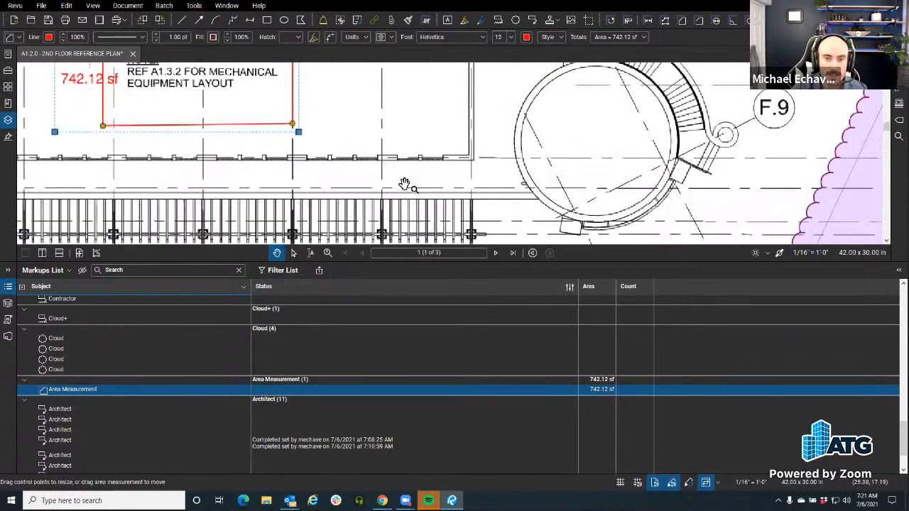
{"action": "scroll", "coordinate": [247, 190], "scroll_direction": "down", "scroll_amount": 6}
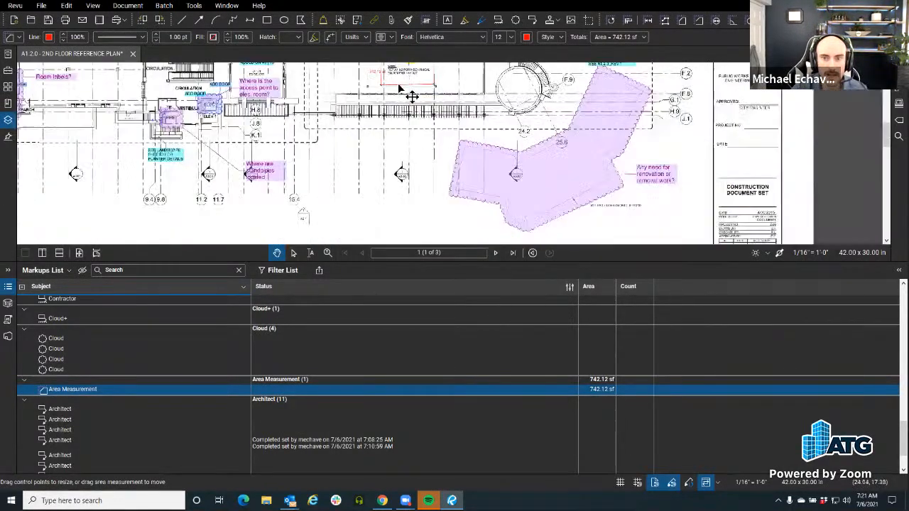
{"action": "left_click_drag", "start_coordinate": [351, 231], "coordinate": [353, 228]}
{"action": "left_click_drag", "start_coordinate": [358, 232], "coordinate": [371, 110]}
{"action": "scroll", "coordinate": [372, 109], "scroll_direction": "up", "scroll_amount": 4}
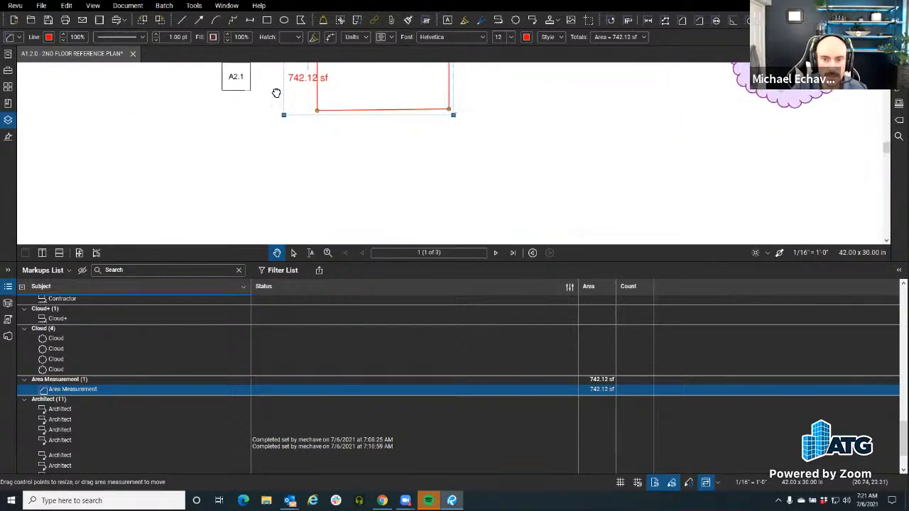
{"action": "left_click_drag", "start_coordinate": [277, 93], "coordinate": [268, 196]}
{"action": "scroll", "coordinate": [269, 195], "scroll_direction": "up", "scroll_amount": 3}
{"action": "left_click_drag", "start_coordinate": [321, 172], "coordinate": [282, 158]}
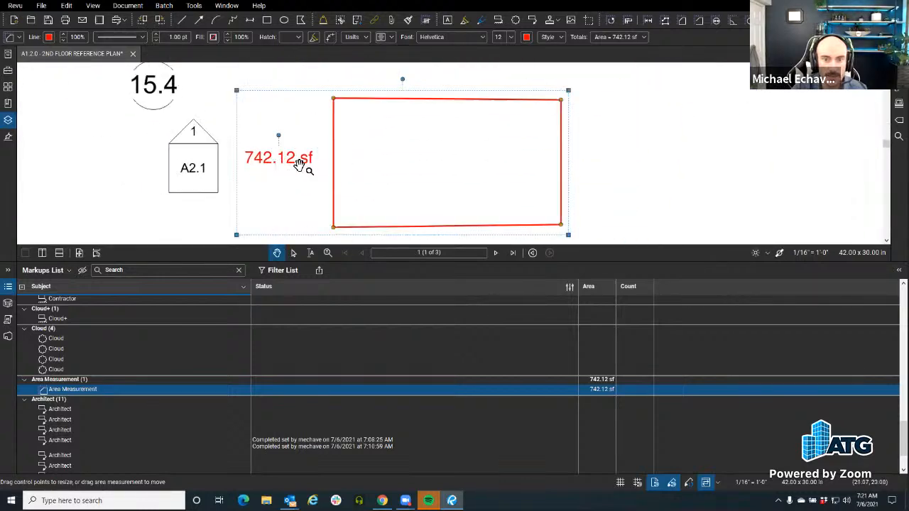
Change the subject of the area measurement to Tile.
{"action": "left_click", "coordinate": [625, 149]}
{"action": "left_click", "coordinate": [313, 171]}
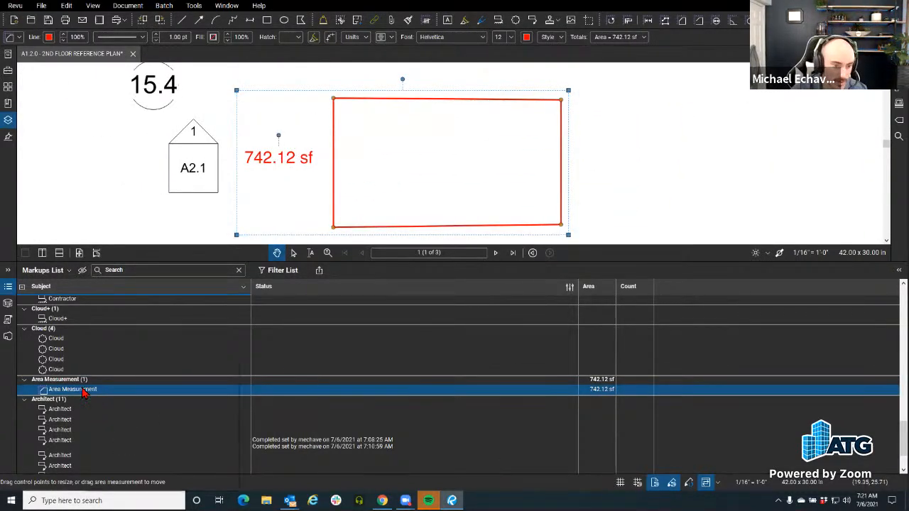
{"action": "right_click", "coordinate": [83, 393]}
{"action": "left_click", "coordinate": [78, 391]}
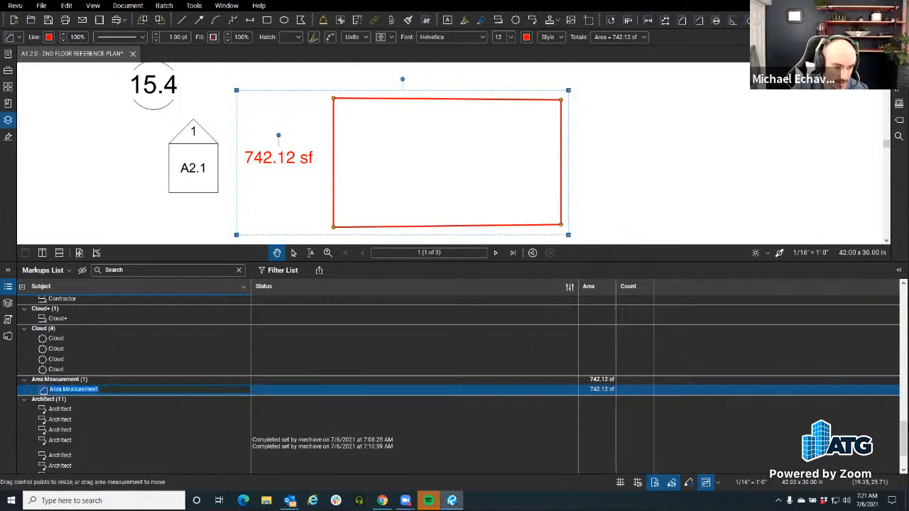
{"action": "type", "text": "Tile"}
{"action": "key", "text": "Return"}
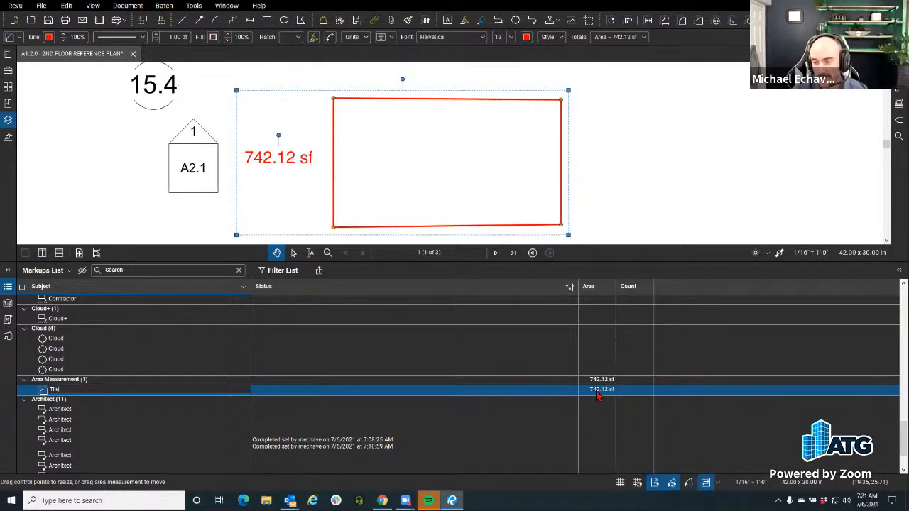
{"action": "left_click", "coordinate": [649, 199]}
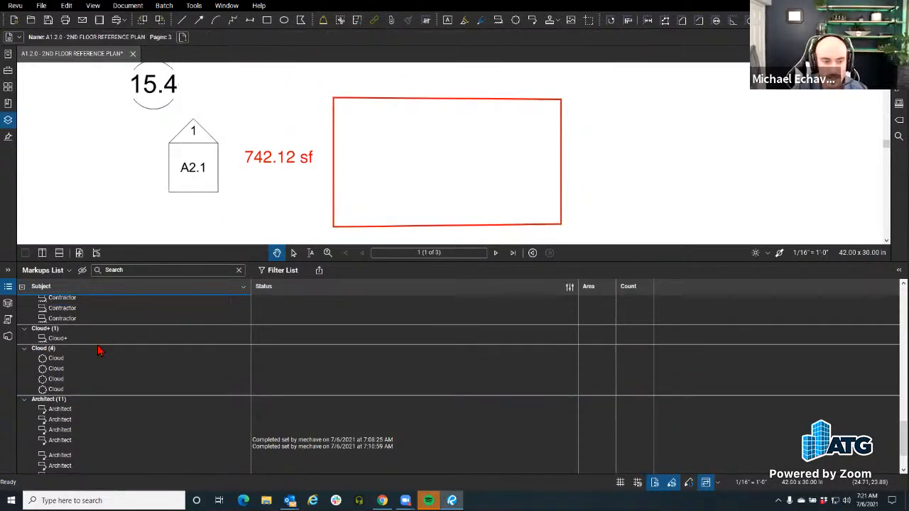
Locate the Tile group in the Markups List and select its measurement.
{"action": "scroll", "coordinate": [133, 394], "scroll_direction": "up", "scroll_amount": 10}
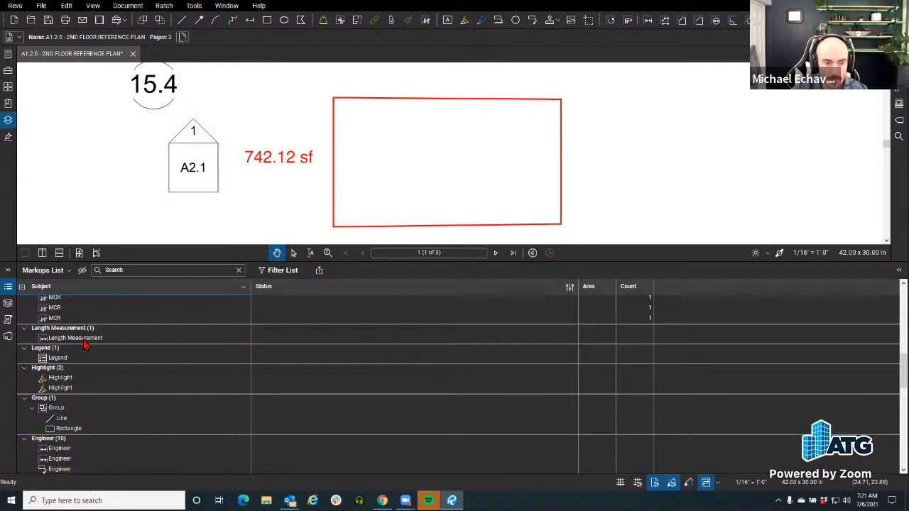
{"action": "scroll", "coordinate": [89, 434], "scroll_direction": "up", "scroll_amount": 10}
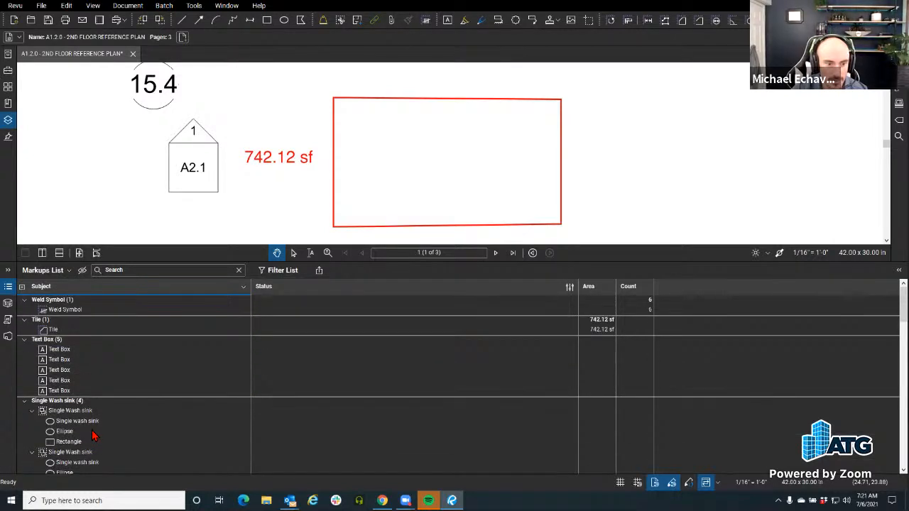
{"action": "left_click", "coordinate": [54, 330]}
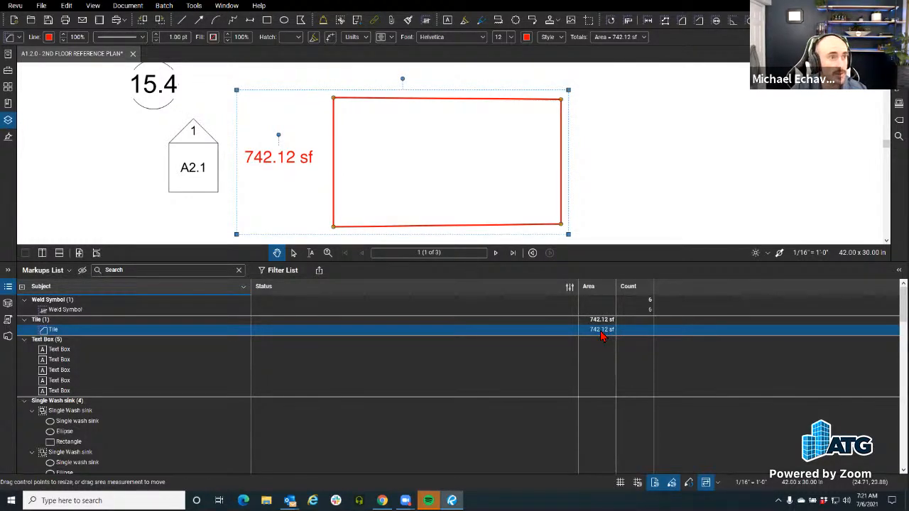
Add a custom Markups List column named Cost with the Number type and Currency format.
{"action": "left_click", "coordinate": [53, 271]}
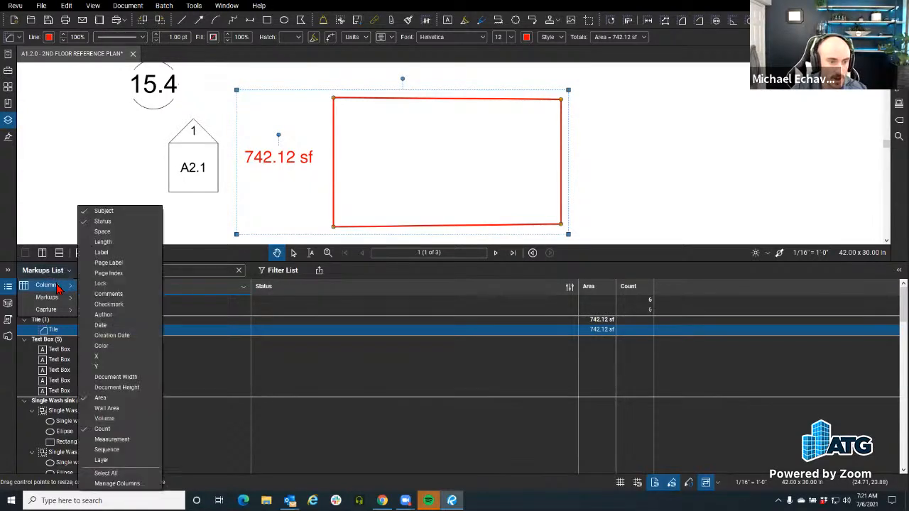
{"action": "mouse_move", "coordinate": [59, 286]}
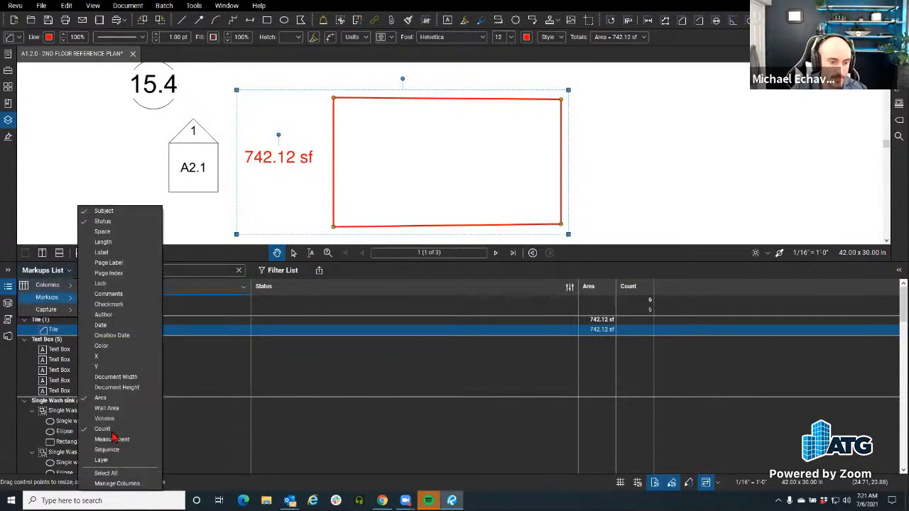
{"action": "left_click", "coordinate": [108, 487]}
{"action": "left_click_drag", "start_coordinate": [386, 150], "coordinate": [274, 147]}
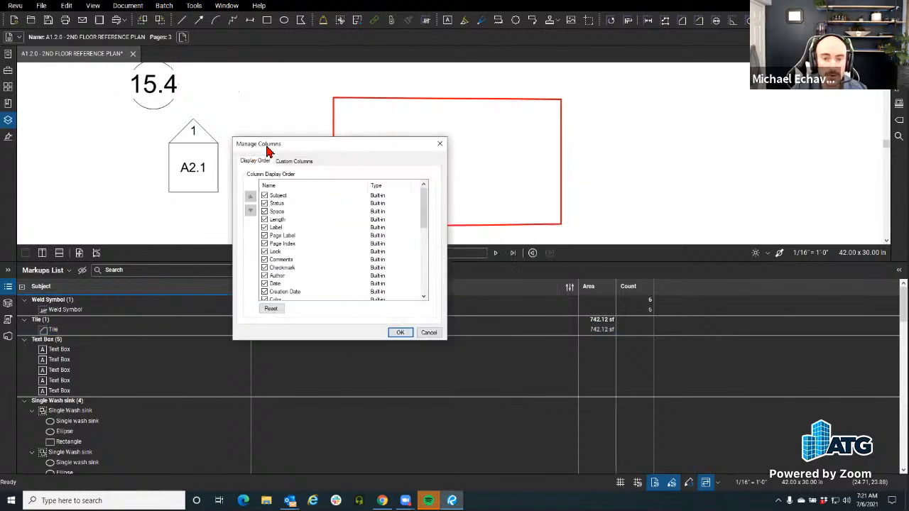
{"action": "left_click", "coordinate": [295, 163]}
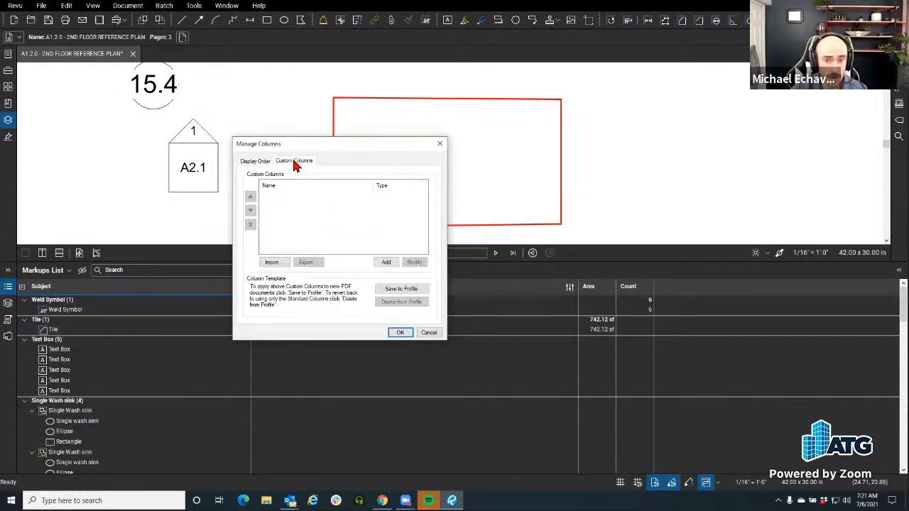
{"action": "left_click", "coordinate": [385, 267]}
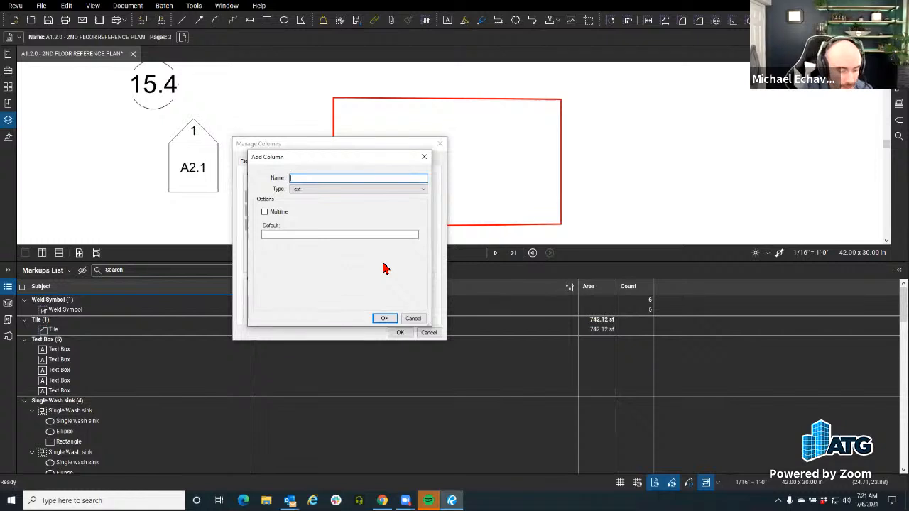
{"action": "type", "text": "Cost"}
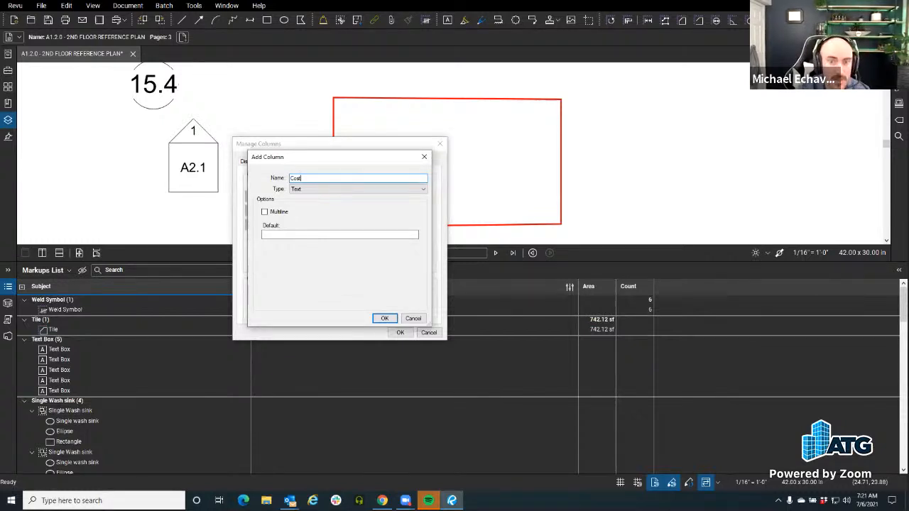
{"action": "left_click", "coordinate": [292, 189]}
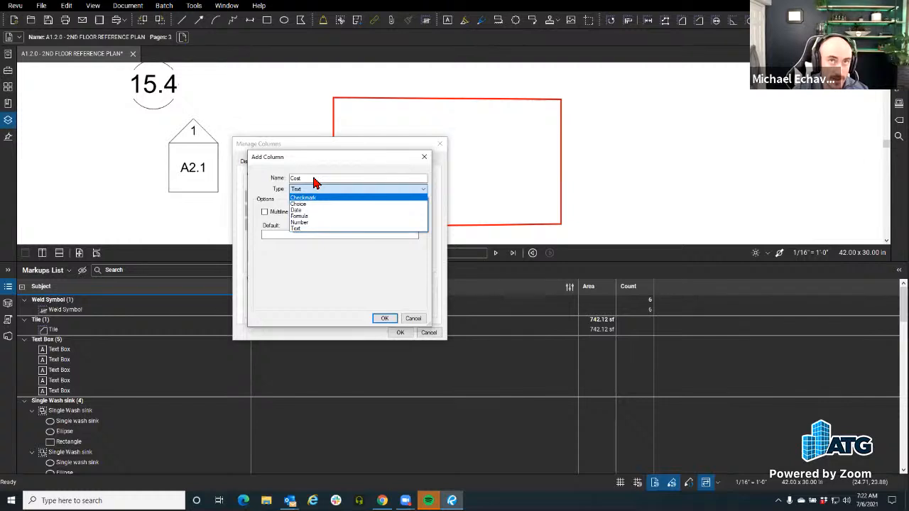
{"action": "left_click", "coordinate": [309, 222]}
{"action": "left_click", "coordinate": [331, 214]}
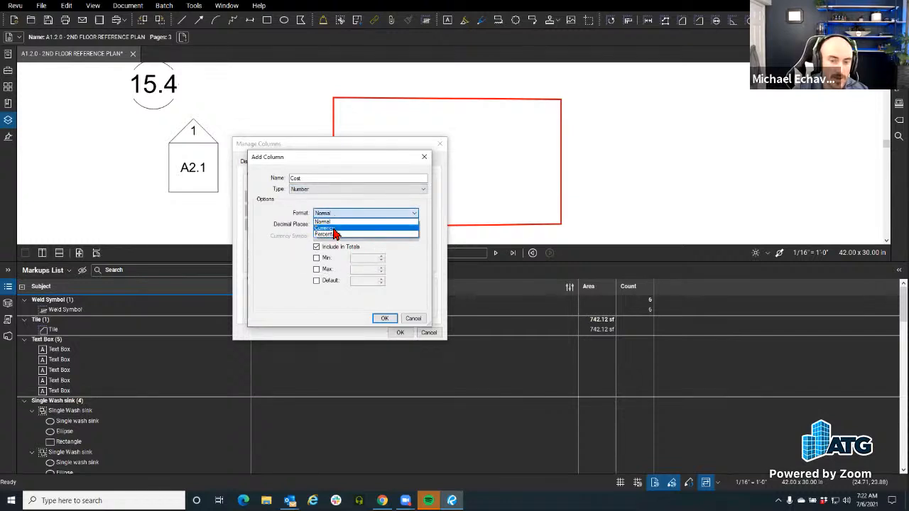
{"action": "left_click", "coordinate": [334, 229]}
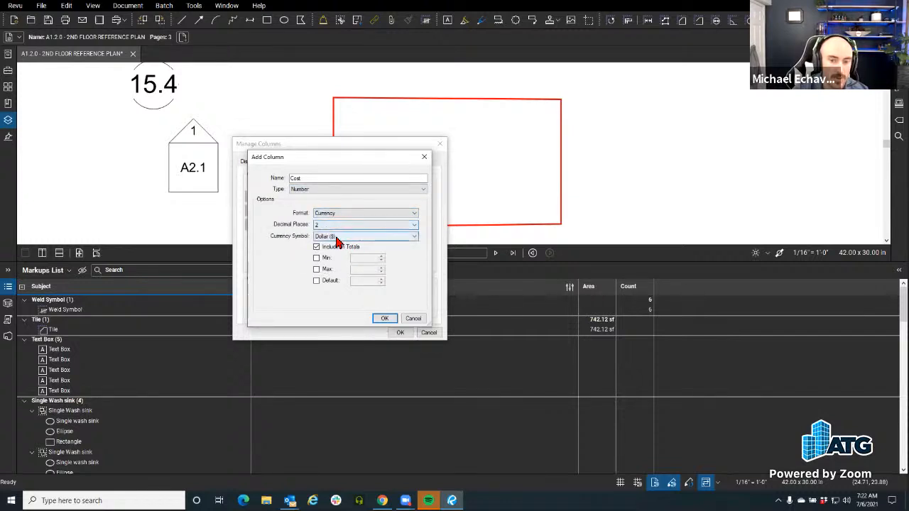
{"action": "left_click", "coordinate": [381, 318]}
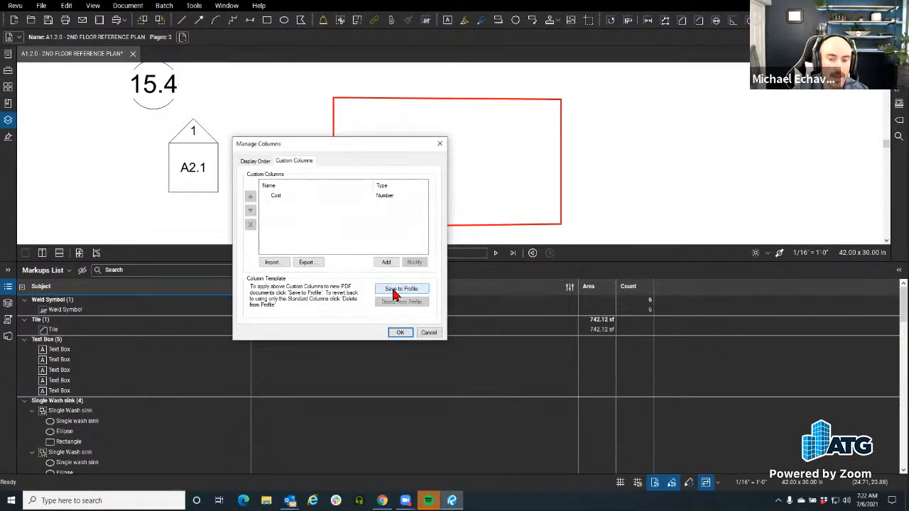
{"action": "key", "text": "ctrl"}
{"action": "key", "text": "ctrl"}
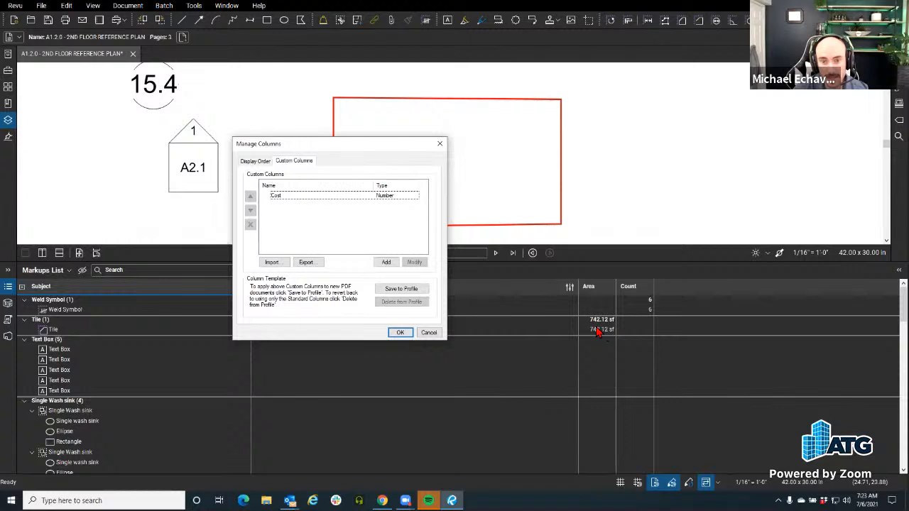
Start a second custom Markups List column named Cost Total and set its type to Formula.
{"action": "left_click", "coordinate": [386, 262]}
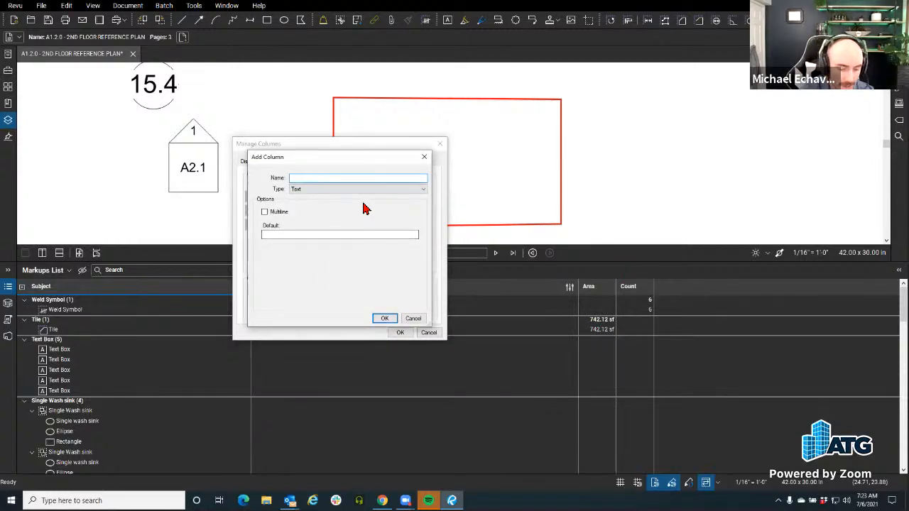
{"action": "type", "text": "Cost Toat"}
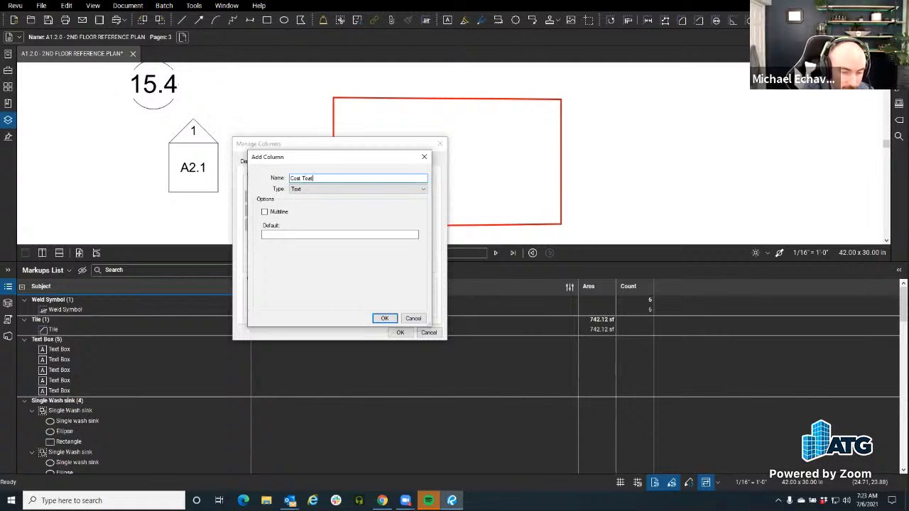
{"action": "key", "text": "BackSpace"}
{"action": "key", "text": "BackSpace"}
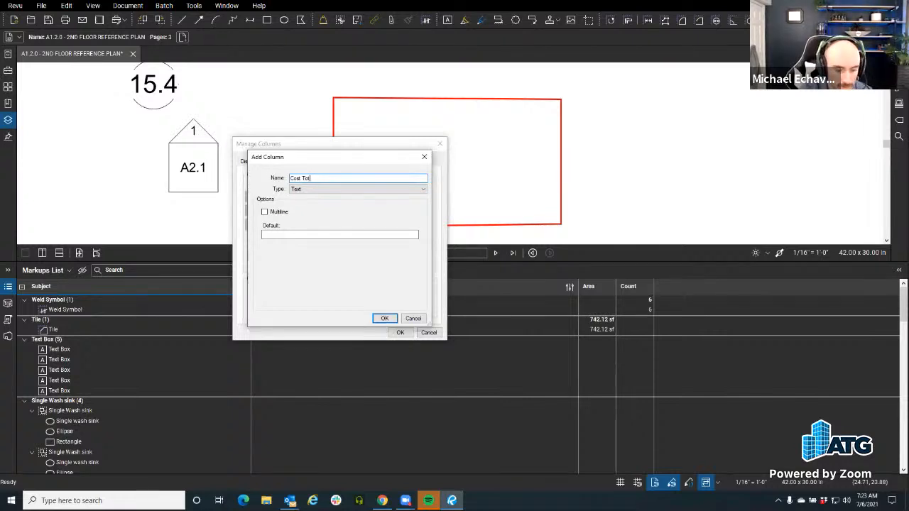
{"action": "left_click", "coordinate": [369, 189]}
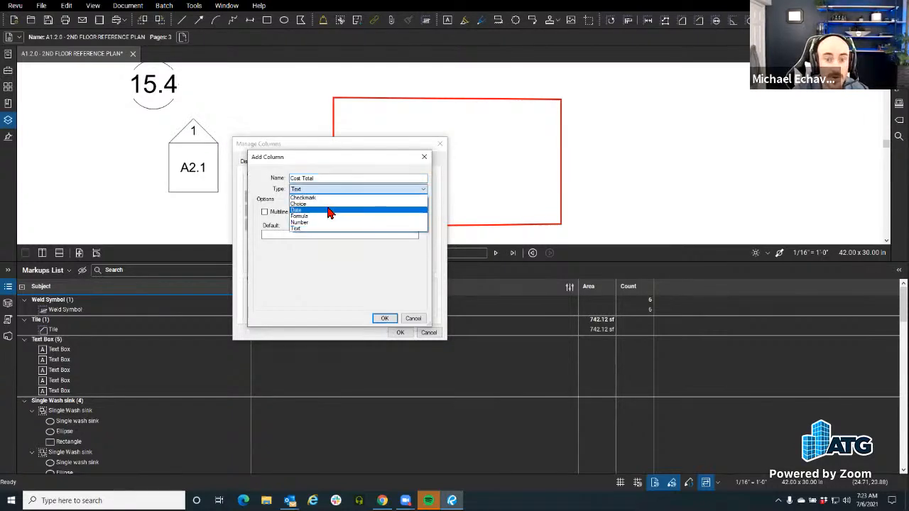
{"action": "left_click", "coordinate": [304, 219]}
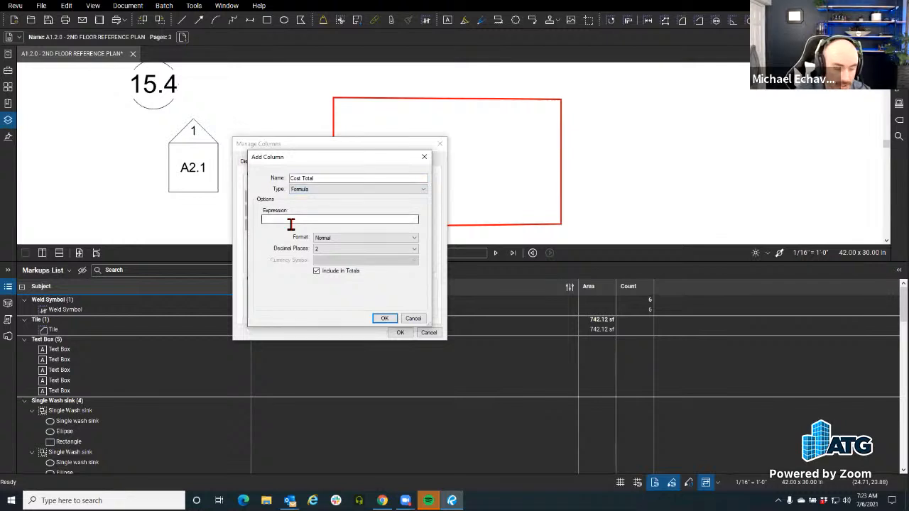
{"action": "key", "text": "c"}
{"action": "left_click", "coordinate": [306, 190]}
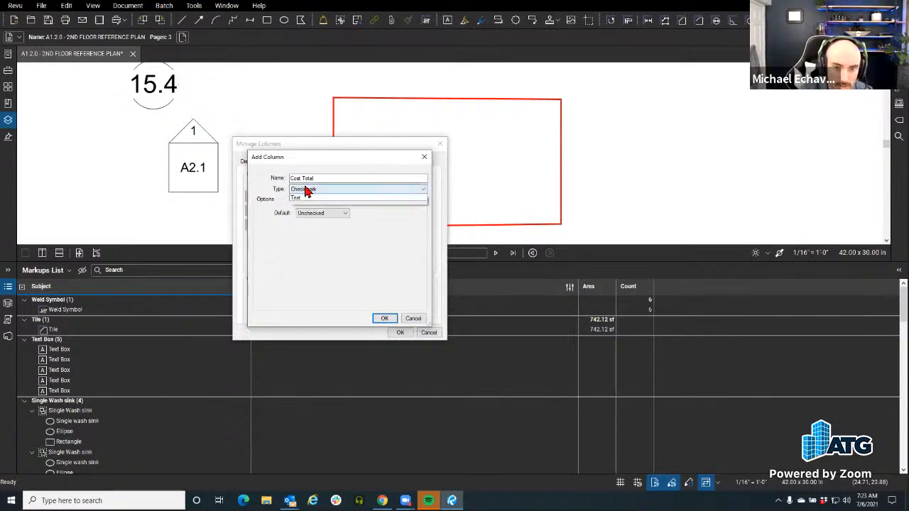
{"action": "left_click", "coordinate": [308, 216]}
{"action": "left_click", "coordinate": [287, 222]}
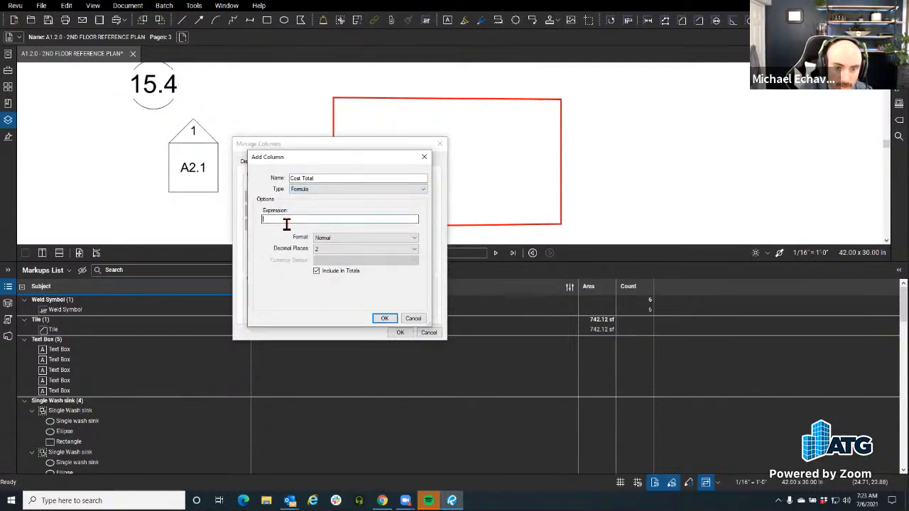
Define the Cost Total column's expression as Cost * Area using the available variables.
{"action": "type", "text": "c"}
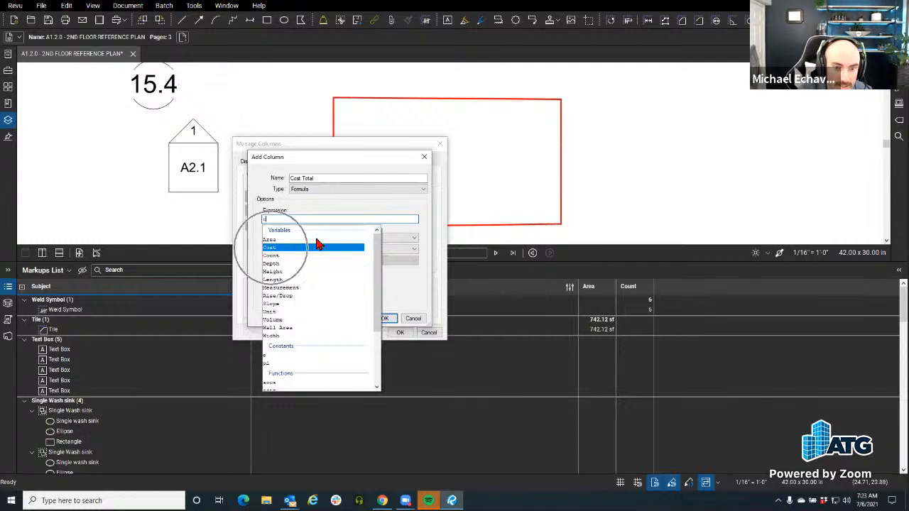
{"action": "double_click", "coordinate": [272, 248]}
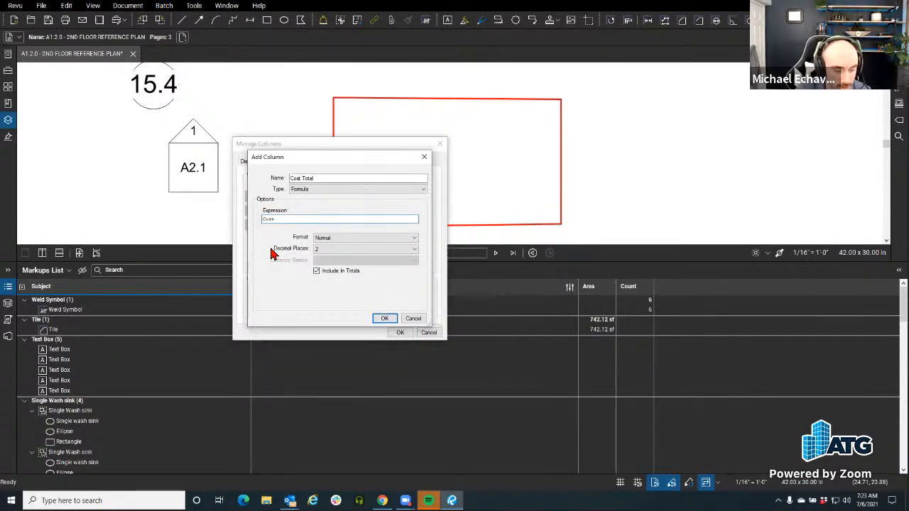
{"action": "type", "text": "* "}
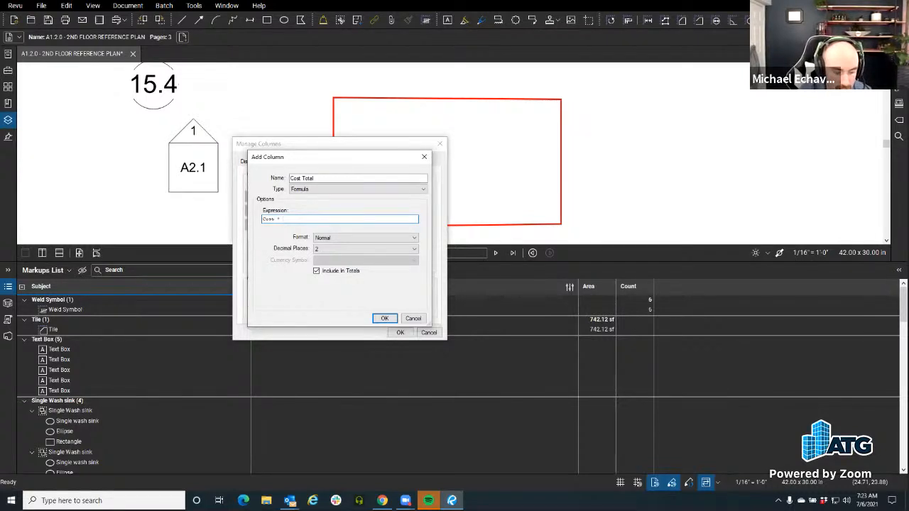
{"action": "type", "text": "ar"}
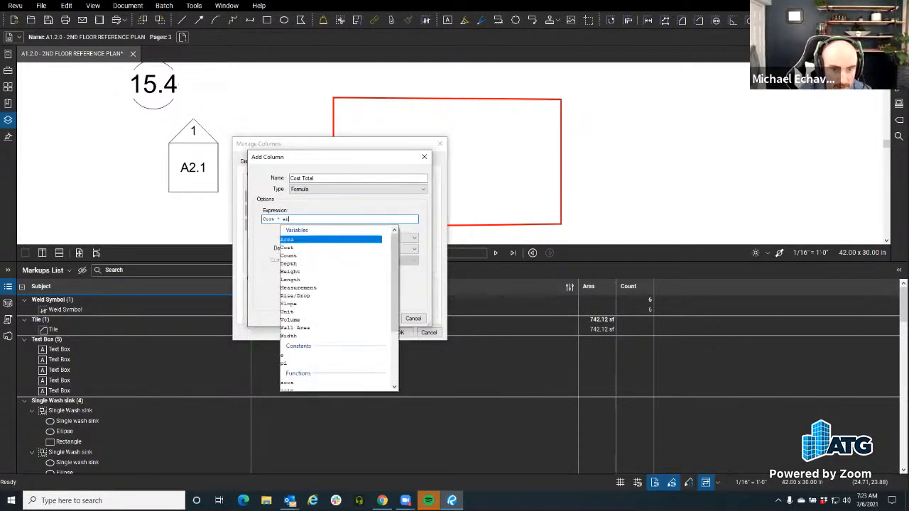
{"action": "double_click", "coordinate": [314, 241]}
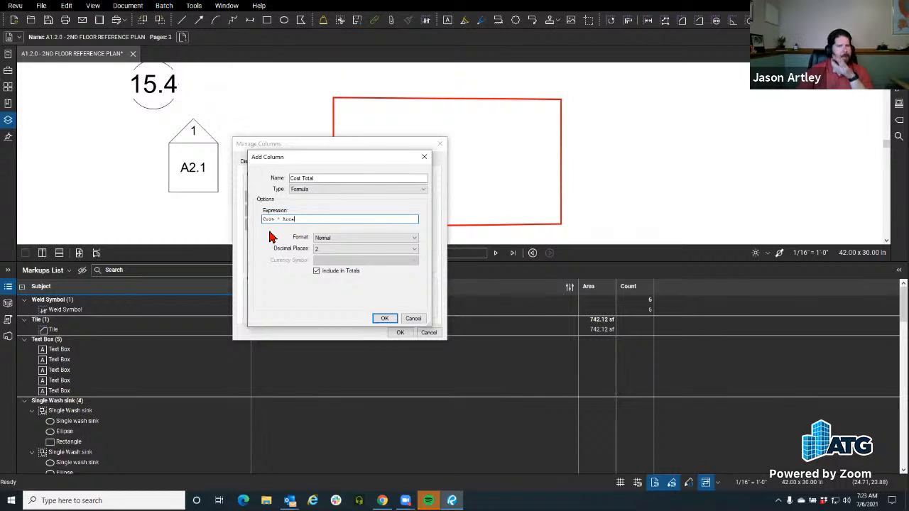
Give the Cost Total column the Currency format and add it to the custom columns.
{"action": "left_click", "coordinate": [348, 239]}
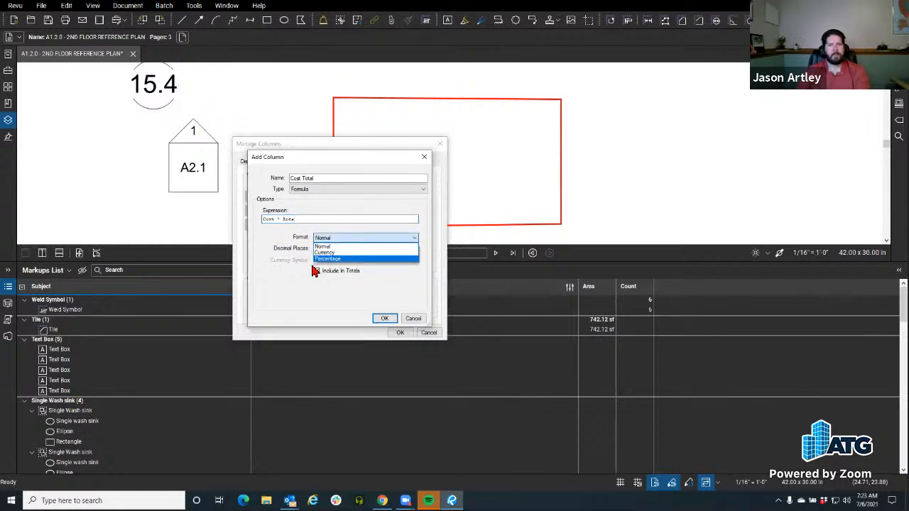
{"action": "left_click", "coordinate": [277, 280]}
{"action": "left_click", "coordinate": [315, 240]}
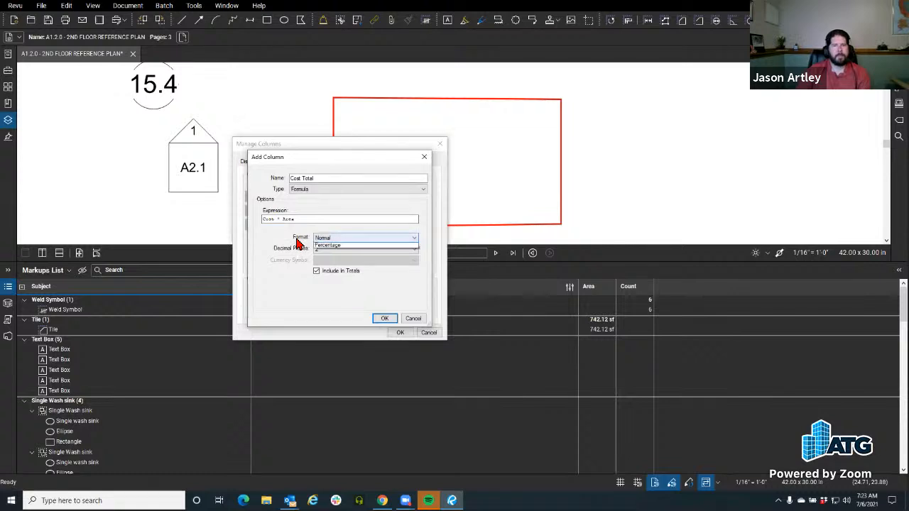
{"action": "left_click", "coordinate": [329, 248]}
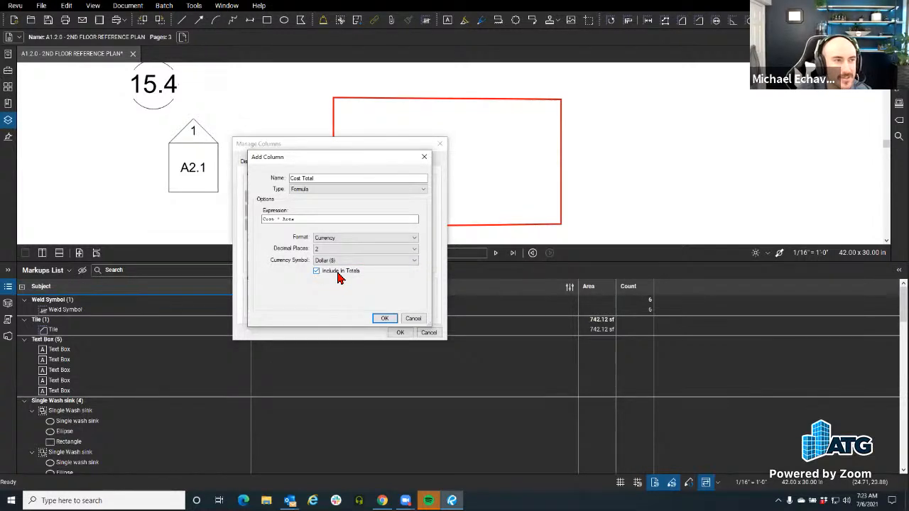
{"action": "left_click", "coordinate": [382, 319]}
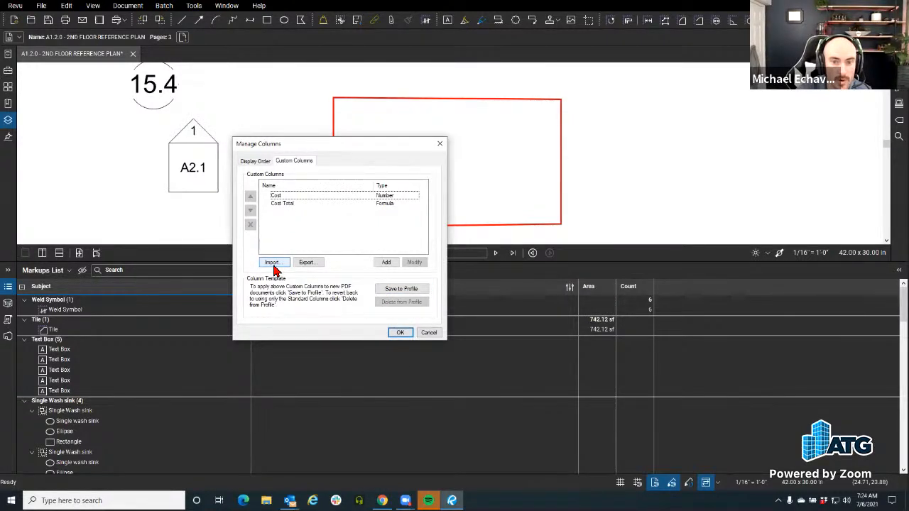
Start exporting the custom columns, agree to apply them to the active document, and accept the column setup.
{"action": "left_click", "coordinate": [306, 263]}
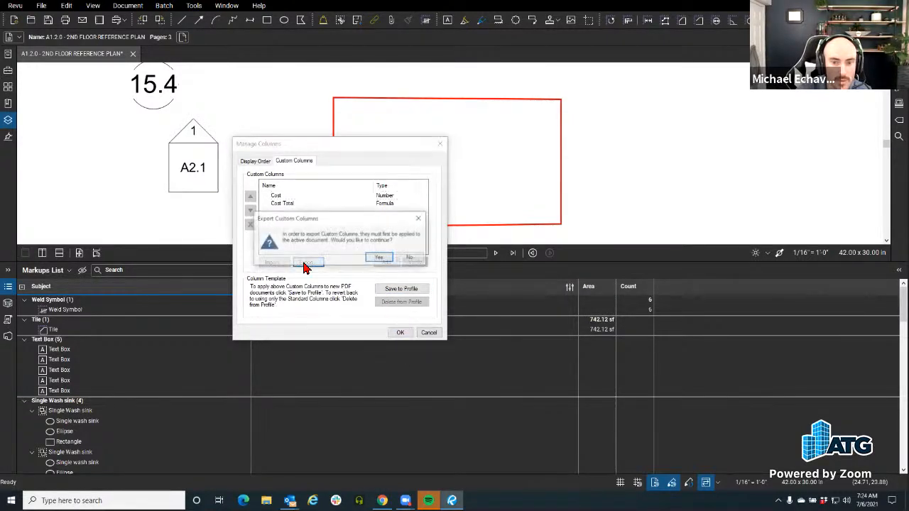
{"action": "left_click", "coordinate": [380, 259]}
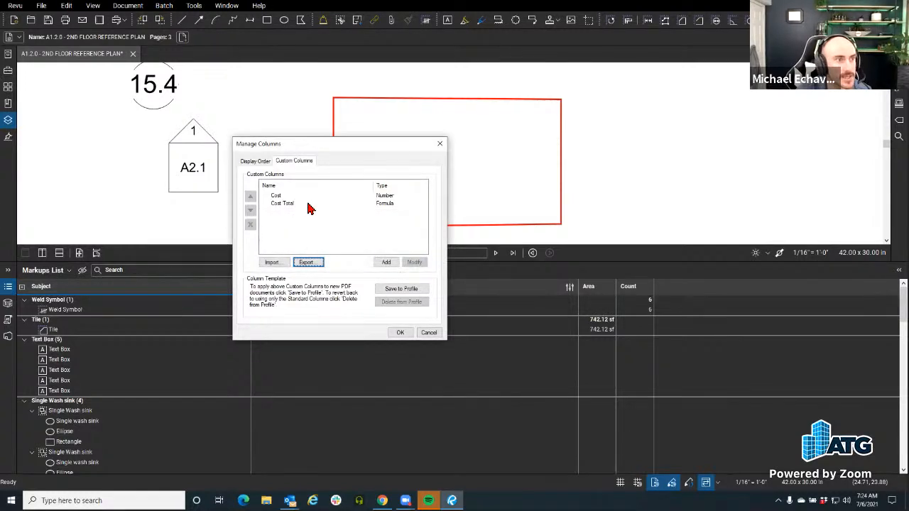
{"action": "left_click", "coordinate": [400, 336]}
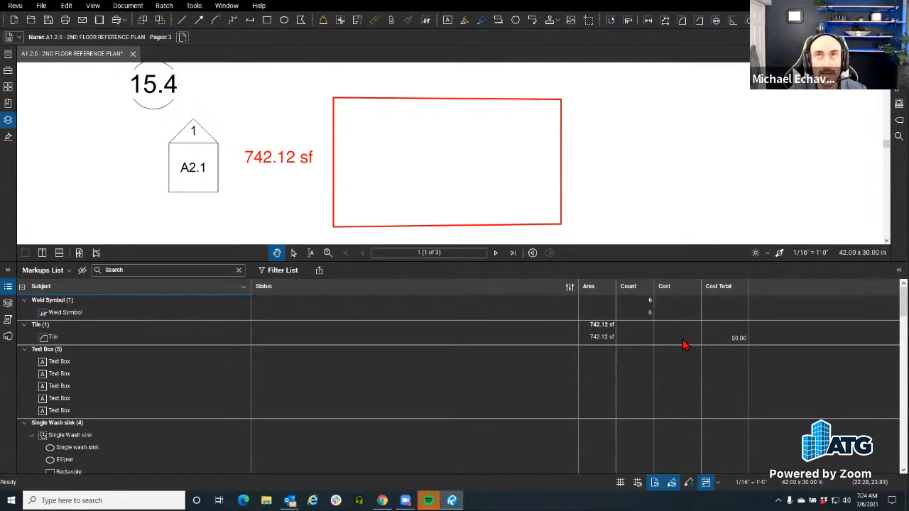
Enter 2 as the custom Cost property of the Group tool from the Training 2.0 tool set.
{"action": "left_click", "coordinate": [8, 70]}
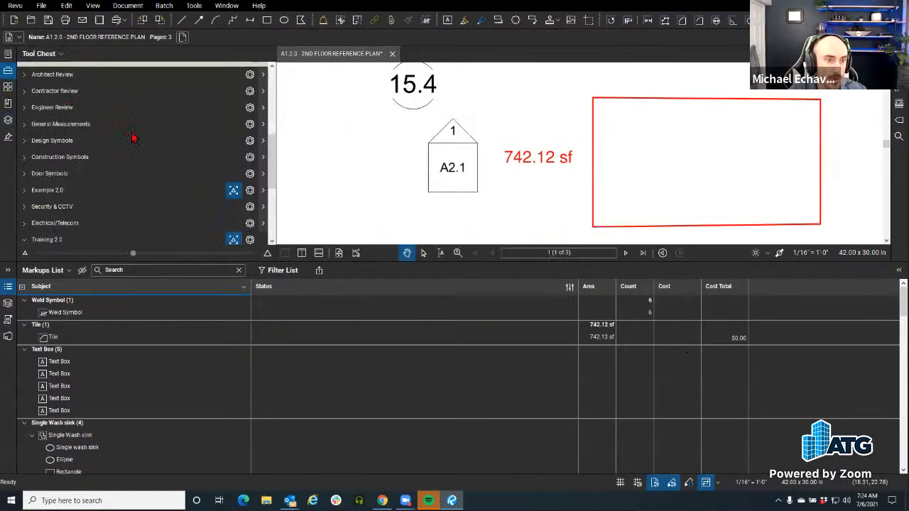
{"action": "scroll", "coordinate": [148, 167], "scroll_direction": "down", "scroll_amount": 5}
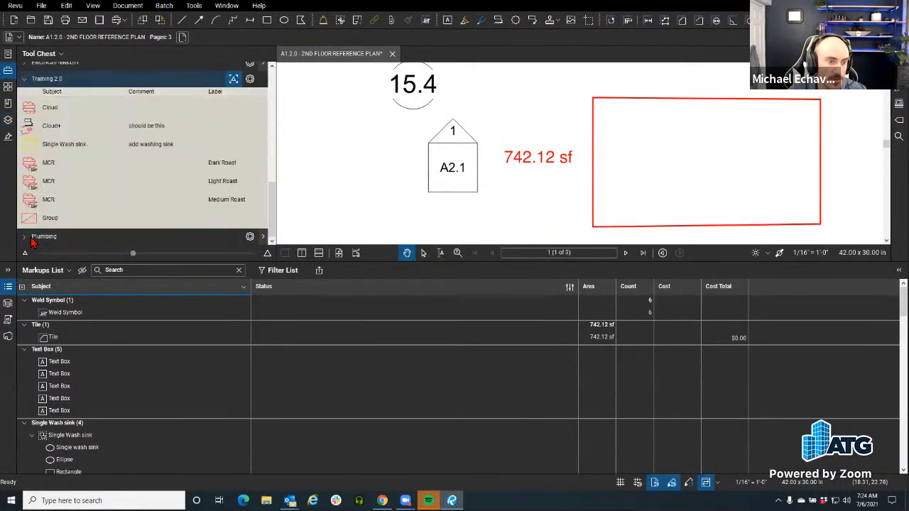
{"action": "left_click", "coordinate": [68, 220]}
{"action": "left_click", "coordinate": [899, 54]}
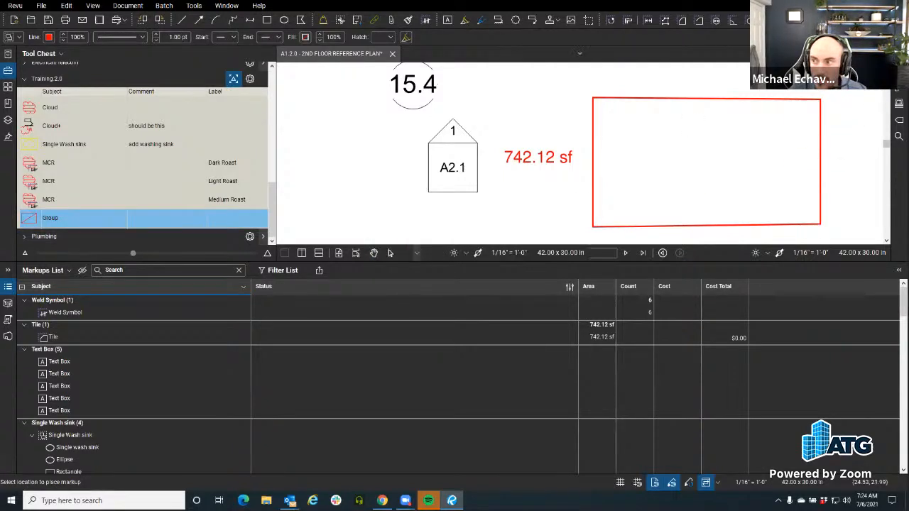
{"action": "scroll", "coordinate": [774, 138], "scroll_direction": "down", "scroll_amount": 5}
{"action": "left_click", "coordinate": [650, 217]}
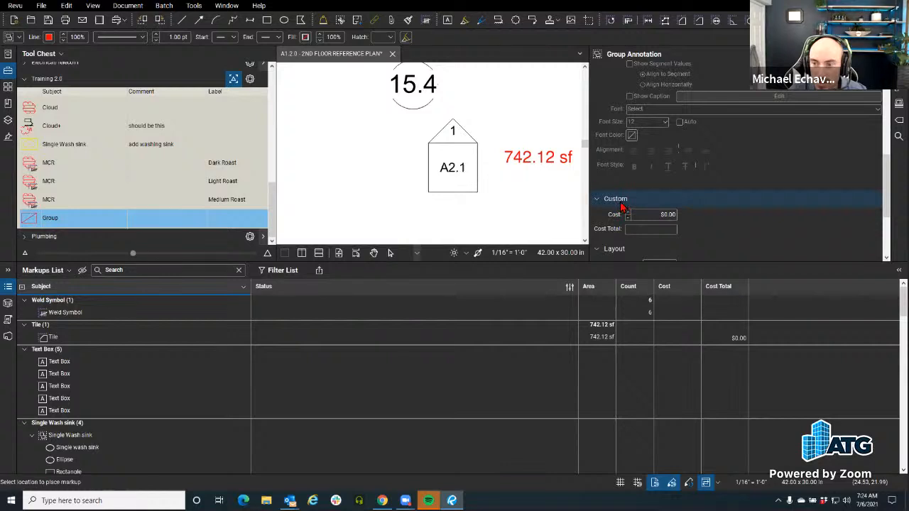
{"action": "left_click", "coordinate": [641, 229]}
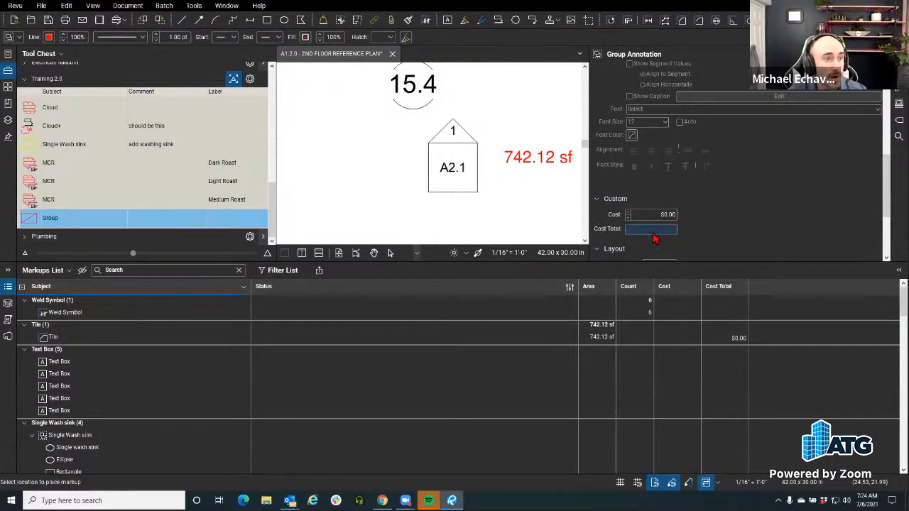
{"action": "left_click", "coordinate": [52, 221]}
{"action": "left_click", "coordinate": [667, 216]}
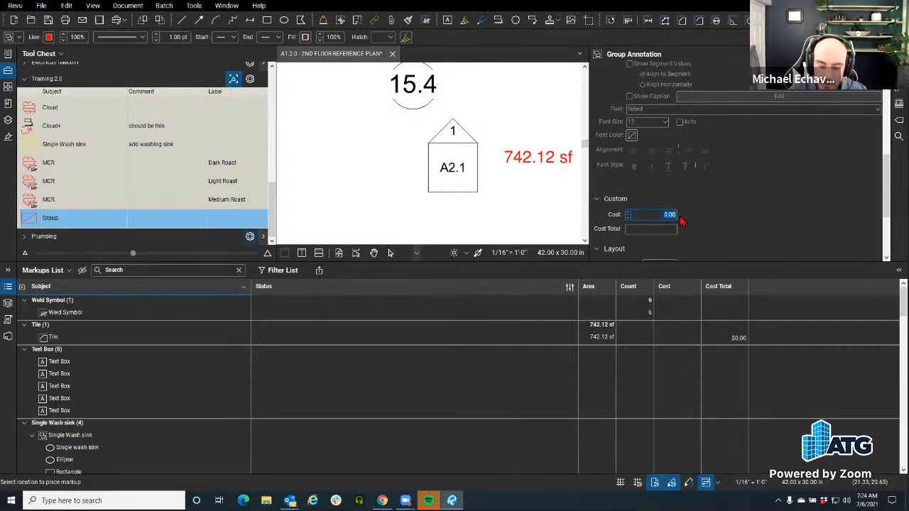
{"action": "type", "text": "2"}
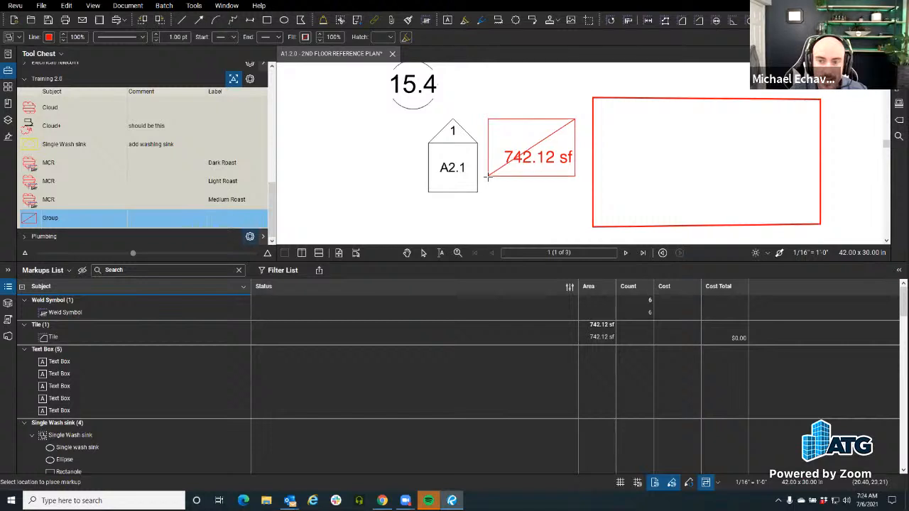
Place two Group markups from the Training 2.0 tool set, one above the Tile area label and one left of the A2.1 marker.
{"action": "left_click", "coordinate": [493, 112]}
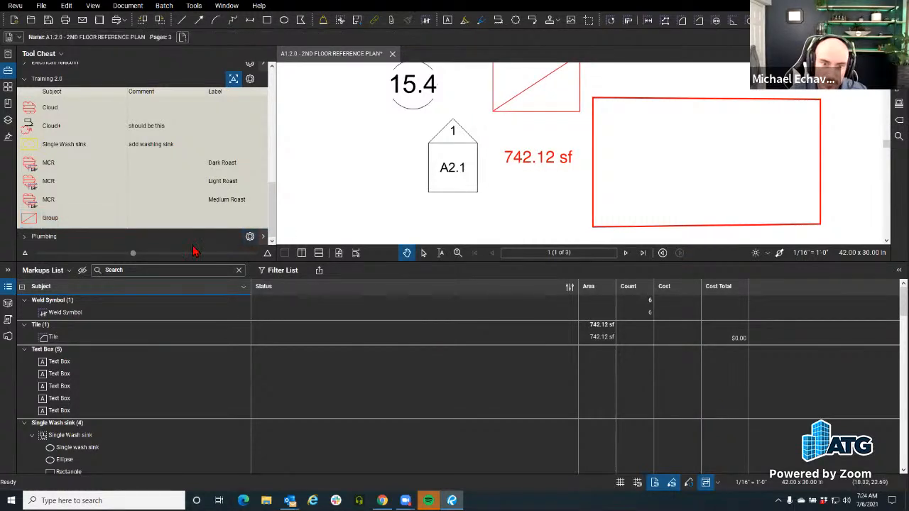
{"action": "left_click", "coordinate": [59, 222]}
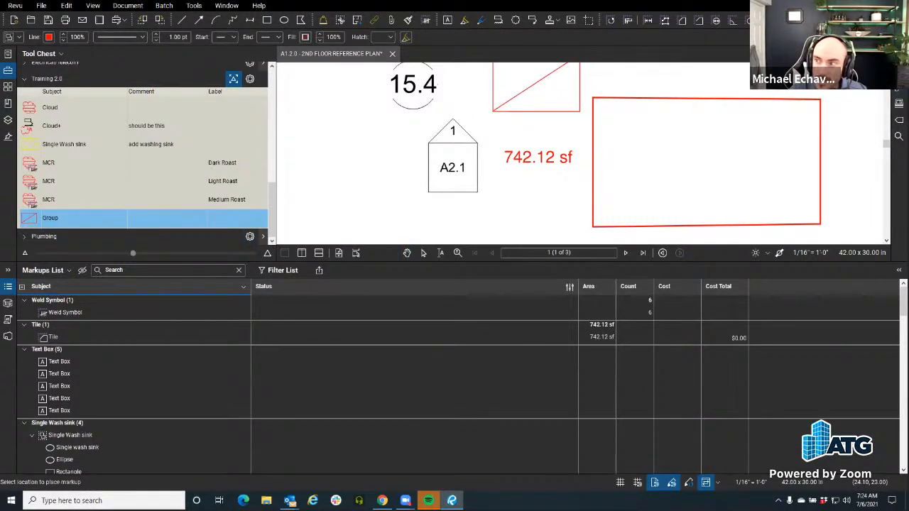
{"action": "left_click", "coordinate": [322, 204]}
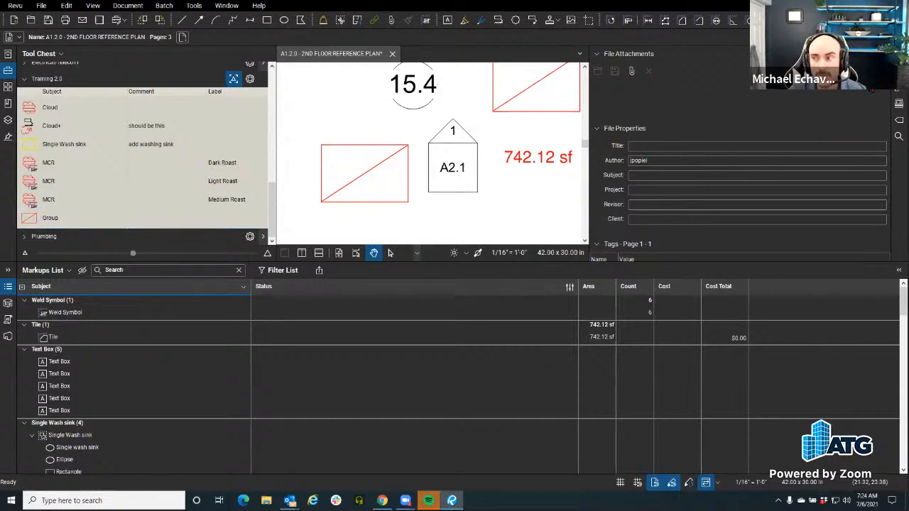
{"action": "left_click", "coordinate": [899, 70]}
Set the Cost of the Tile measurement to $2.00 in the Markups List.
{"action": "left_click_drag", "start_coordinate": [537, 177], "coordinate": [511, 160]}
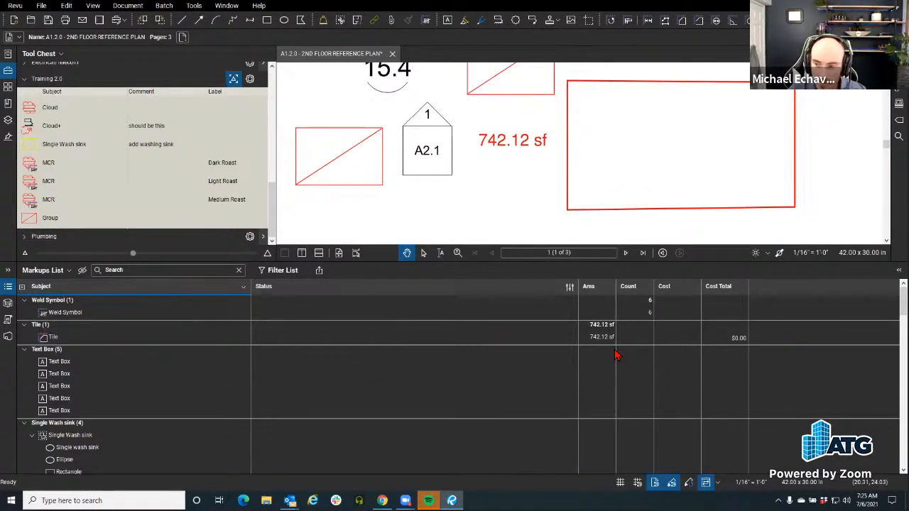
{"action": "left_click", "coordinate": [685, 341]}
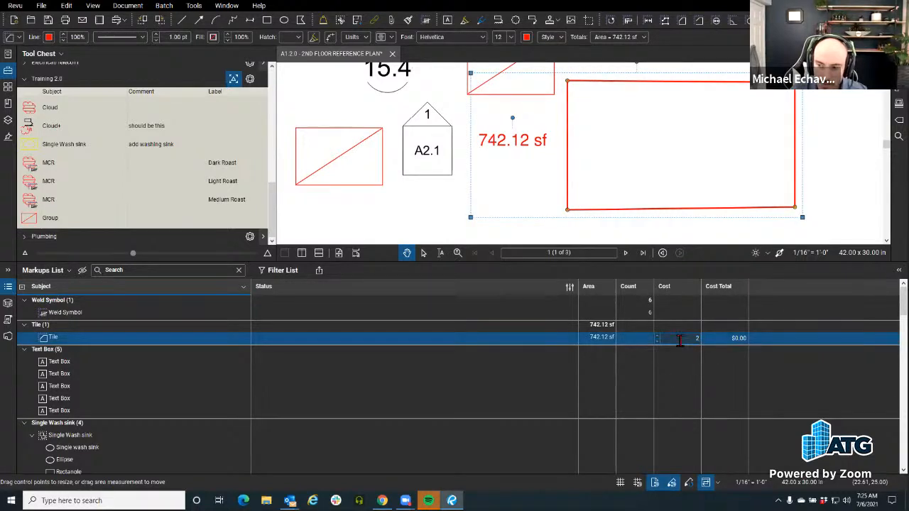
{"action": "type", "text": "2"}
{"action": "key", "text": "Return"}
{"action": "left_click", "coordinate": [826, 380]}
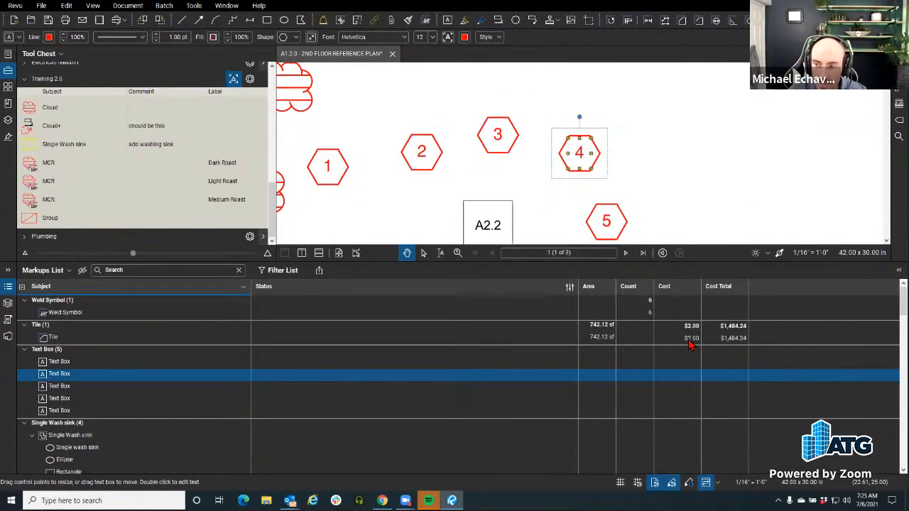
{"action": "left_click", "coordinate": [739, 344]}
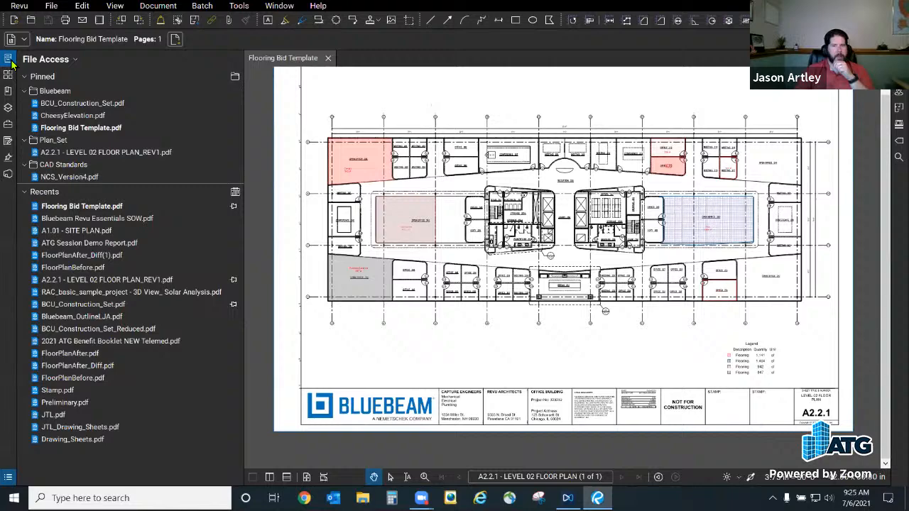
Hide the File Access list, show the Markups List below the floor plan, and enlarge it to show all flooring markups.
{"action": "left_click", "coordinate": [10, 60]}
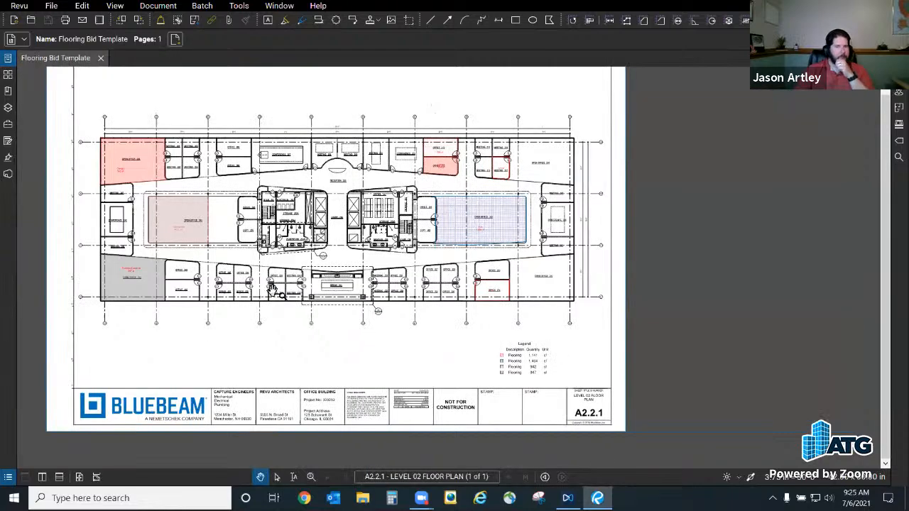
{"action": "scroll", "coordinate": [273, 291], "scroll_direction": "up", "scroll_amount": 4}
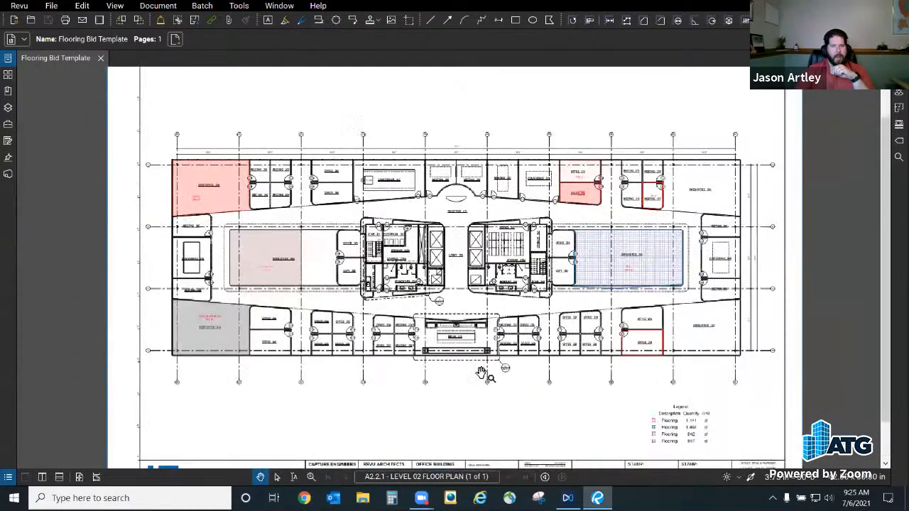
{"action": "scroll", "coordinate": [481, 373], "scroll_direction": "up", "scroll_amount": 4}
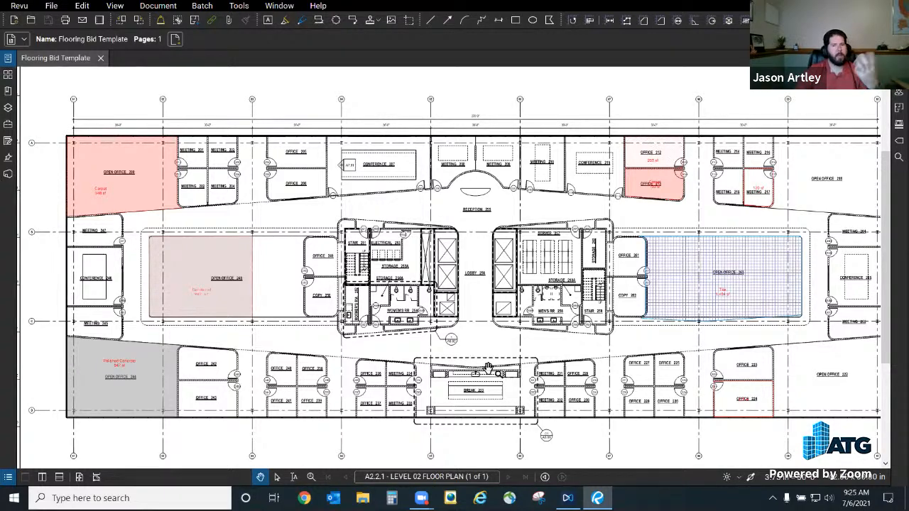
{"action": "left_click_drag", "start_coordinate": [488, 367], "coordinate": [464, 346]}
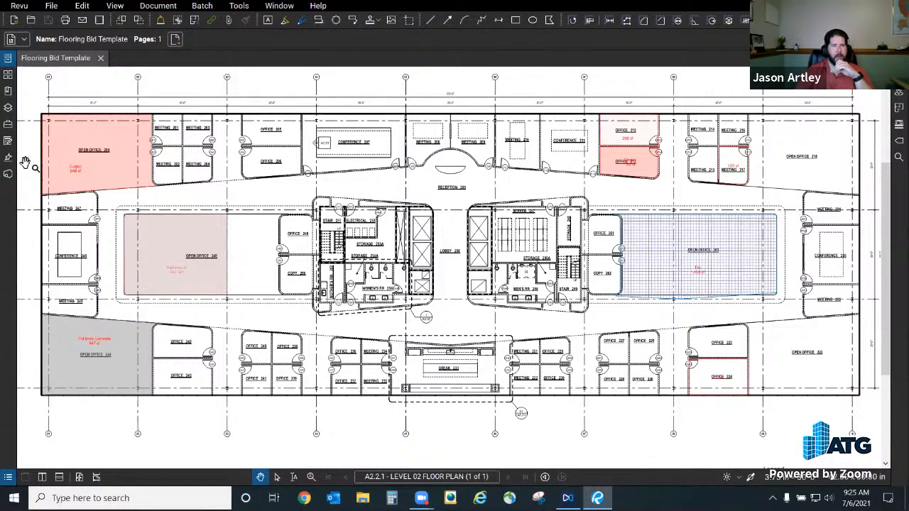
{"action": "left_click", "coordinate": [8, 477]}
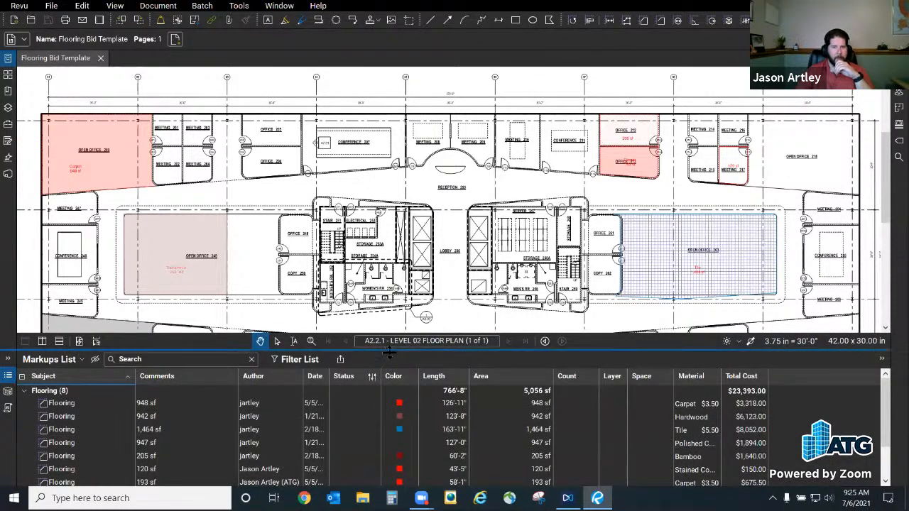
{"action": "left_click_drag", "start_coordinate": [389, 353], "coordinate": [389, 278]}
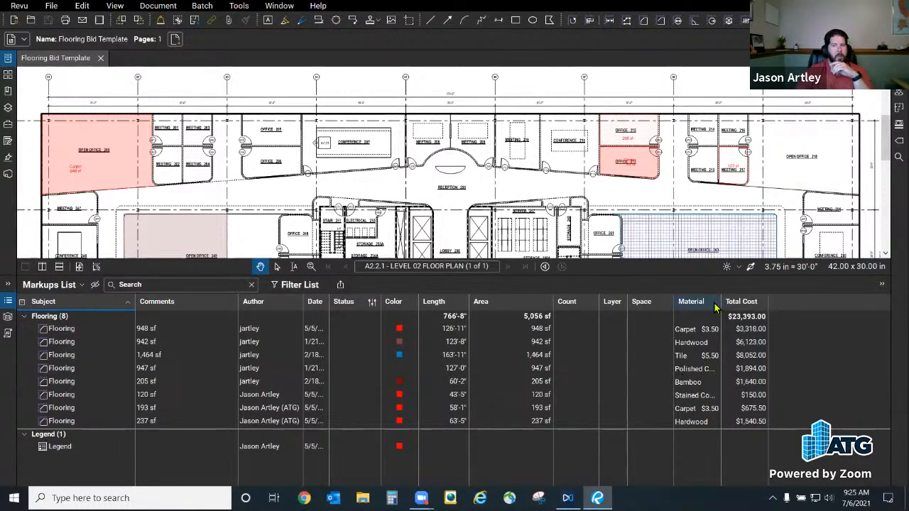
Open the custom Material column's definition for modification.
{"action": "left_click", "coordinate": [81, 285]}
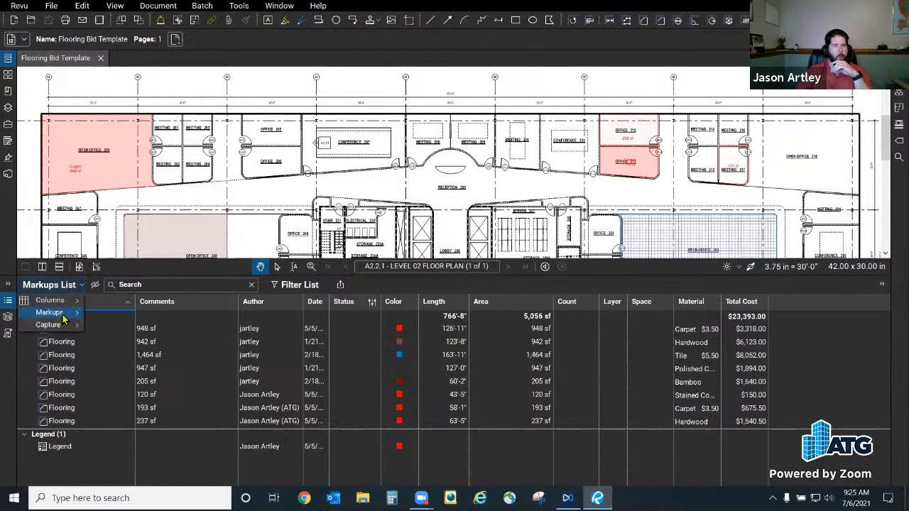
{"action": "mouse_move", "coordinate": [68, 302]}
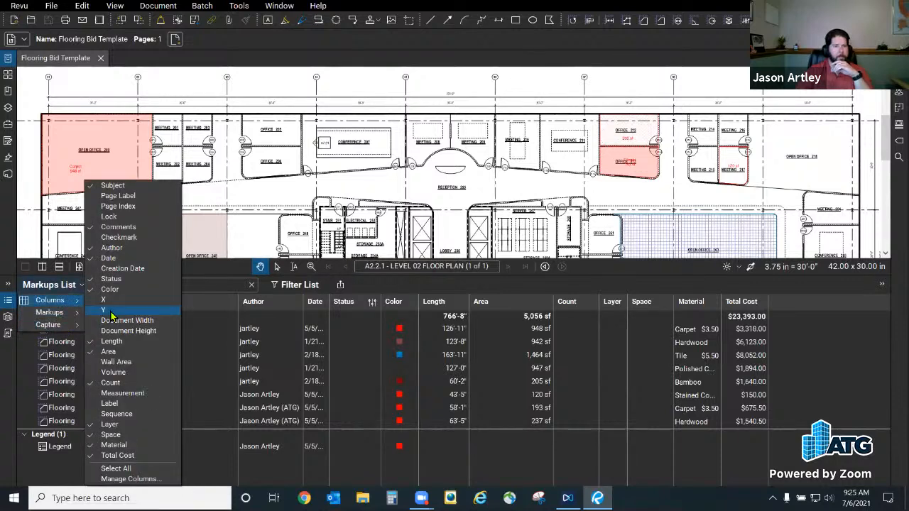
{"action": "left_click", "coordinate": [122, 481]}
{"action": "left_click", "coordinate": [388, 145]}
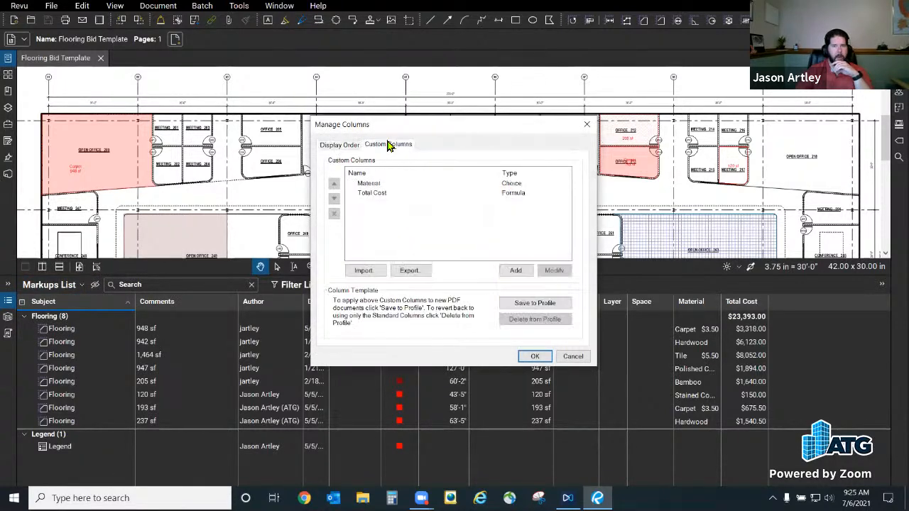
{"action": "left_click", "coordinate": [366, 183]}
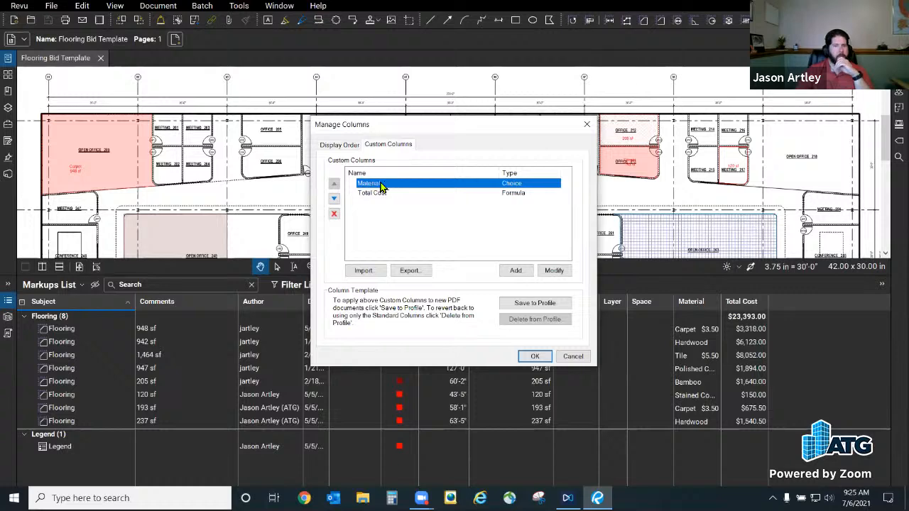
{"action": "double_click", "coordinate": [383, 186]}
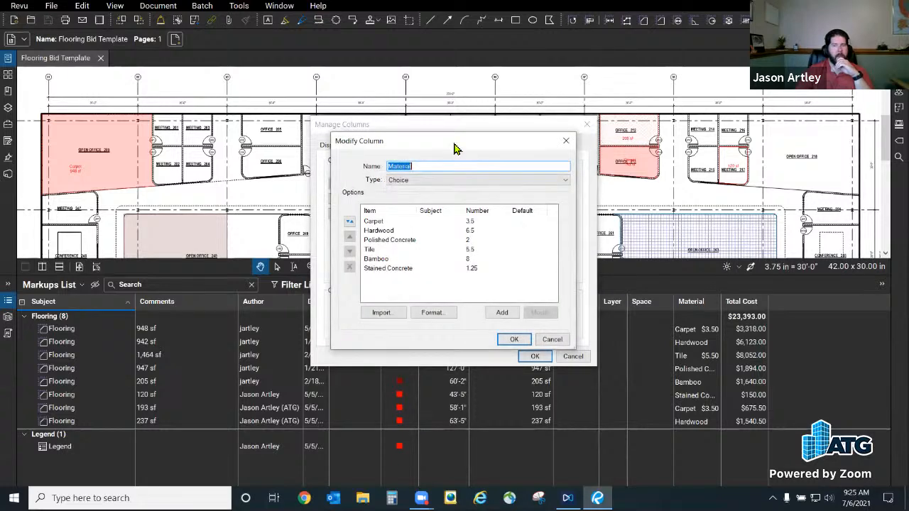
Examine the available column types and the Material column's choice items from Hardwood through Stained Concrete.
{"action": "left_click_drag", "start_coordinate": [455, 144], "coordinate": [474, 139]}
{"action": "left_click", "coordinate": [458, 176]}
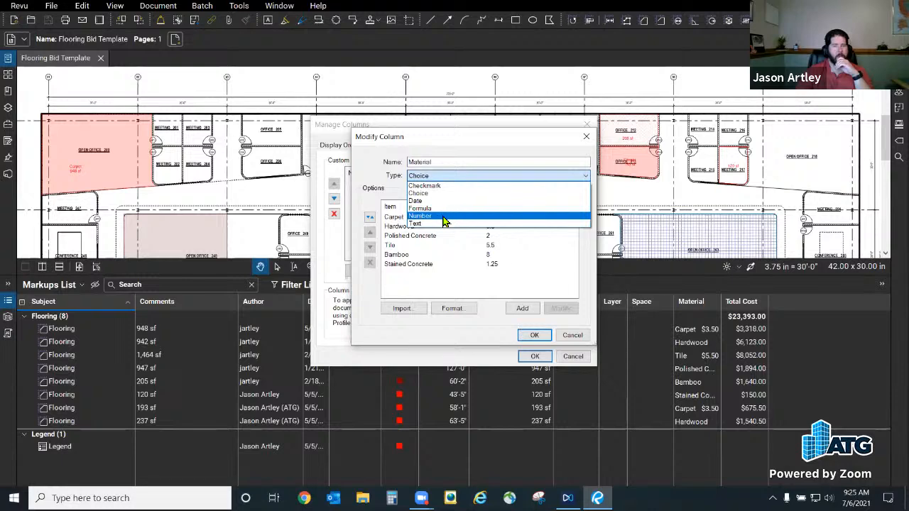
{"action": "left_click", "coordinate": [452, 155]}
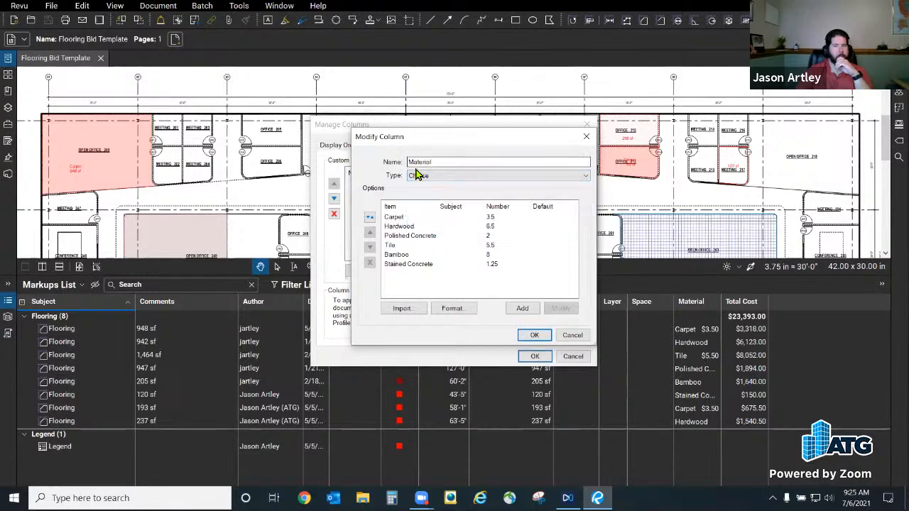
{"action": "left_click", "coordinate": [402, 226]}
{"action": "left_click", "coordinate": [407, 236]}
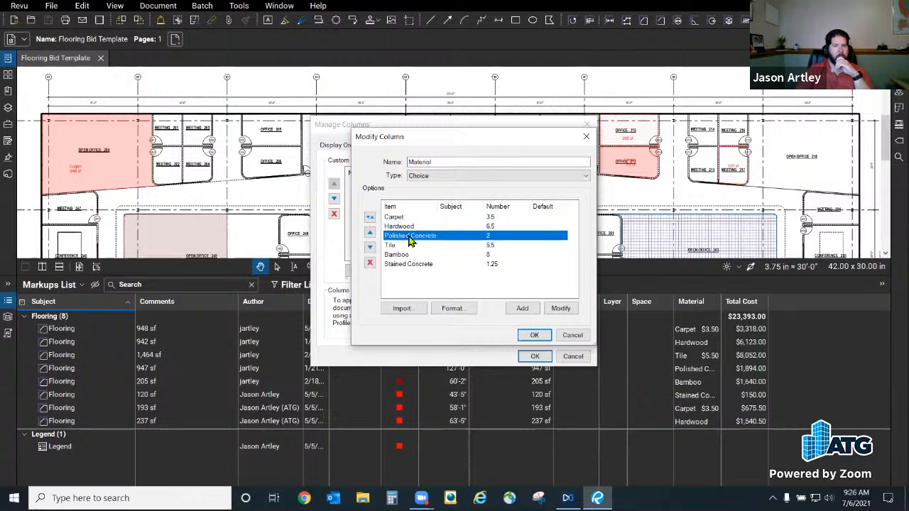
{"action": "left_click", "coordinate": [389, 246]}
{"action": "left_click", "coordinate": [399, 255]}
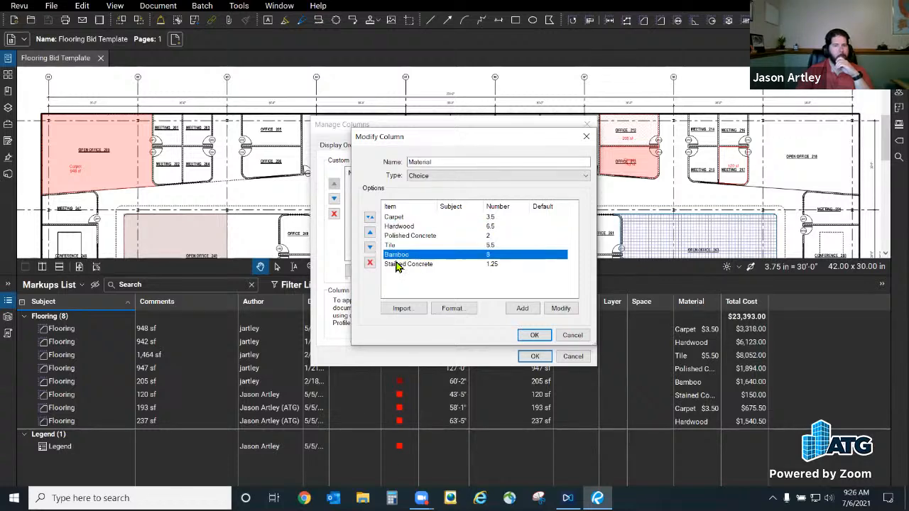
{"action": "left_click", "coordinate": [402, 265]}
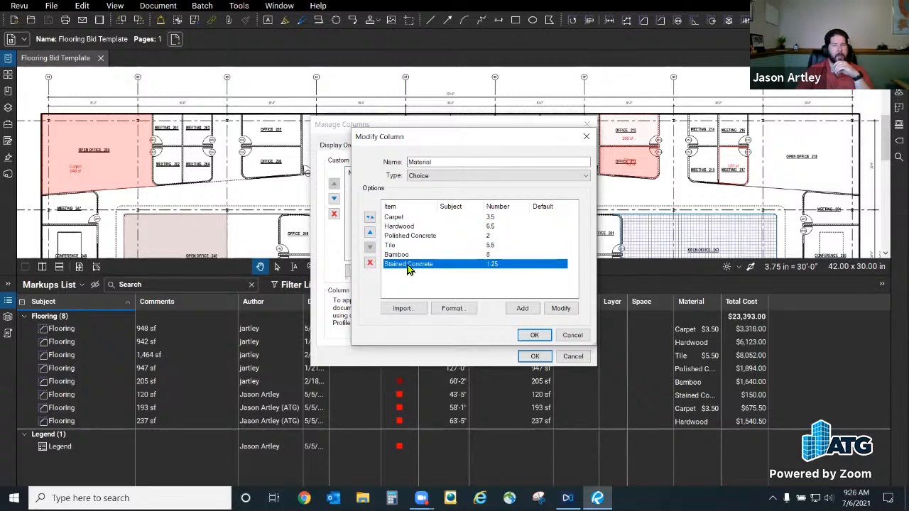
Assign the subject Flooring to the Stained Concrete choice item and accept the modified Material column.
{"action": "double_click", "coordinate": [408, 266]}
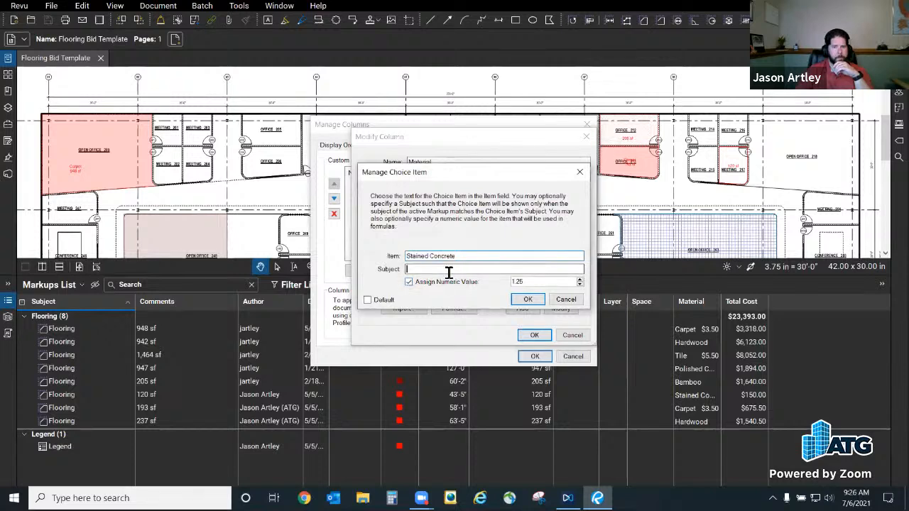
{"action": "left_click", "coordinate": [441, 271]}
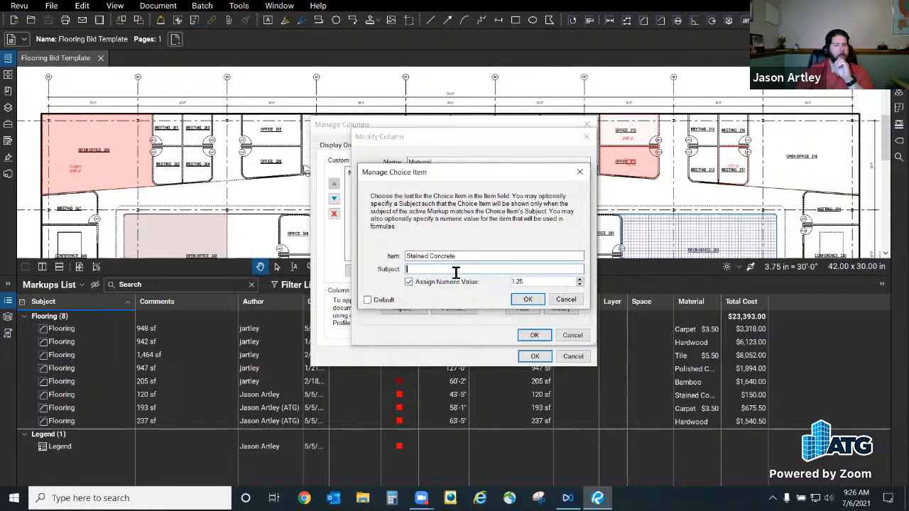
{"action": "type", "text": "Flooring"}
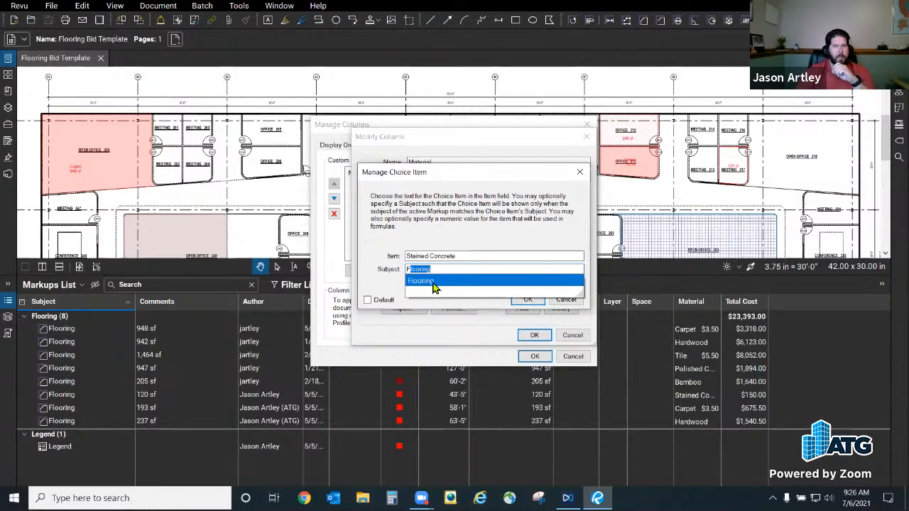
{"action": "left_click", "coordinate": [435, 281]}
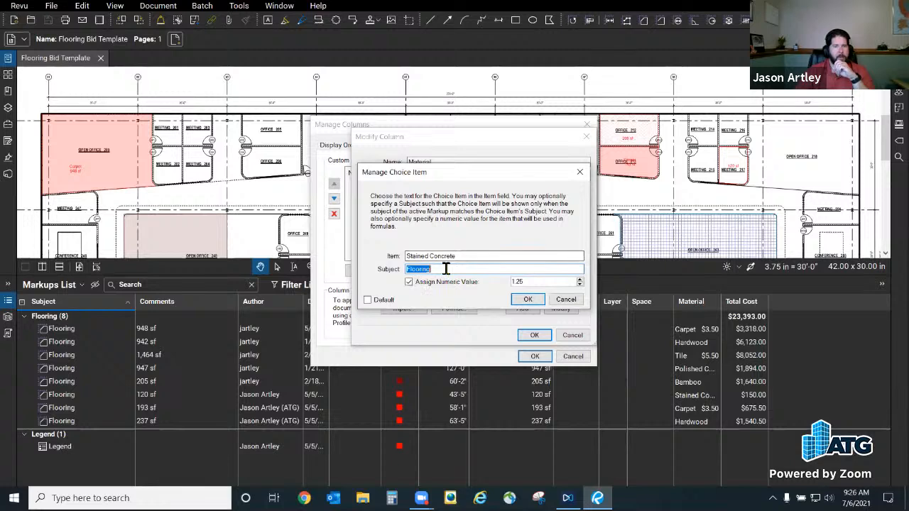
{"action": "left_click", "coordinate": [528, 301]}
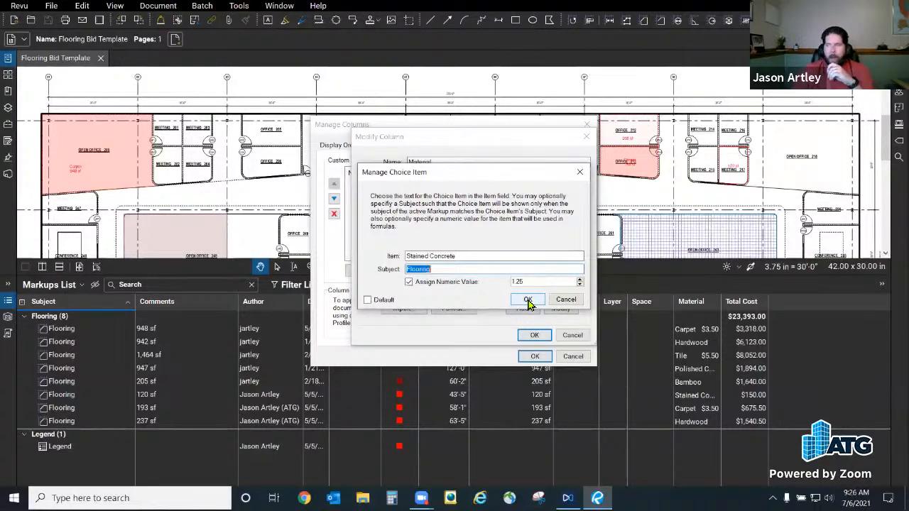
{"action": "left_click", "coordinate": [529, 300]}
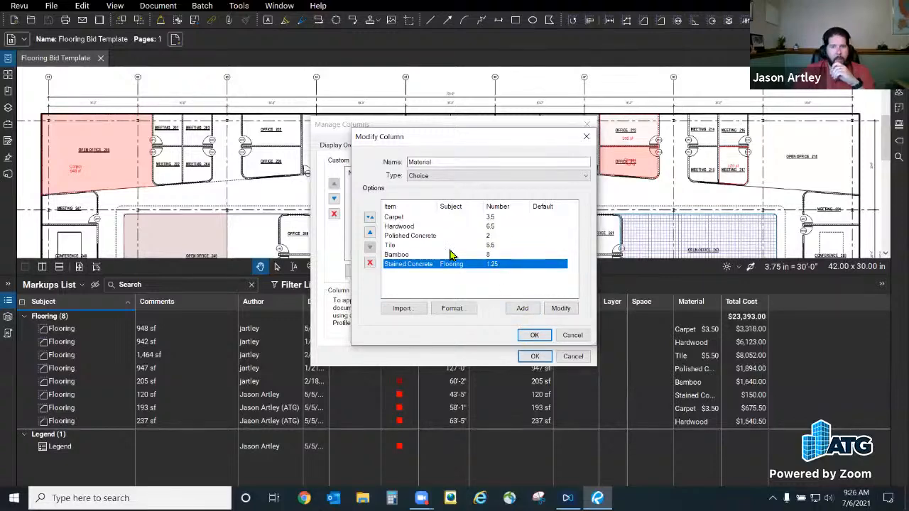
{"action": "left_click_drag", "start_coordinate": [435, 207], "coordinate": [448, 207]}
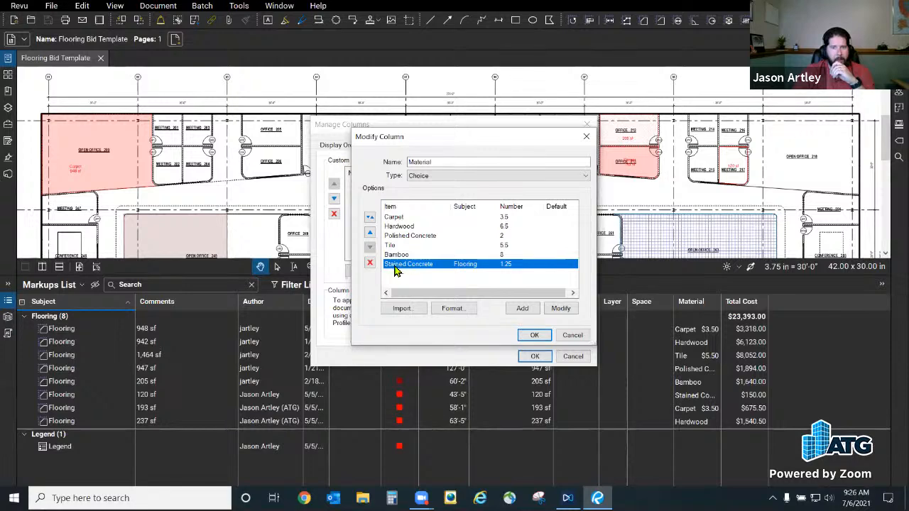
{"action": "left_click", "coordinate": [535, 336]}
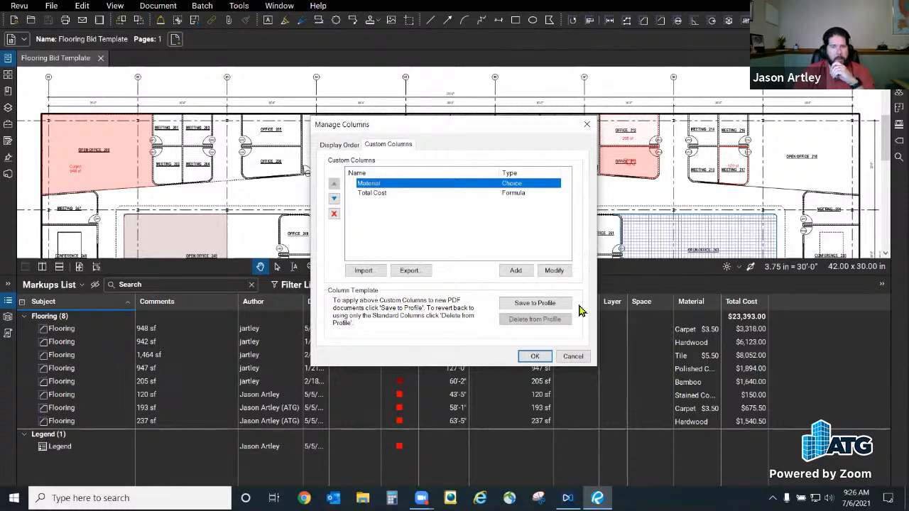
Review the Total Cost column's formula and currency settings, leave them as they are, and accept the custom column setup.
{"action": "left_click", "coordinate": [412, 197]}
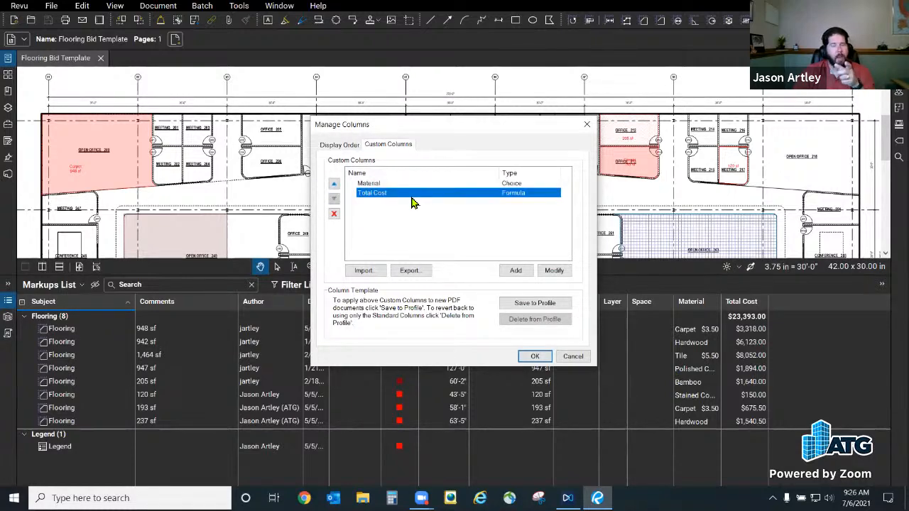
{"action": "double_click", "coordinate": [409, 198]}
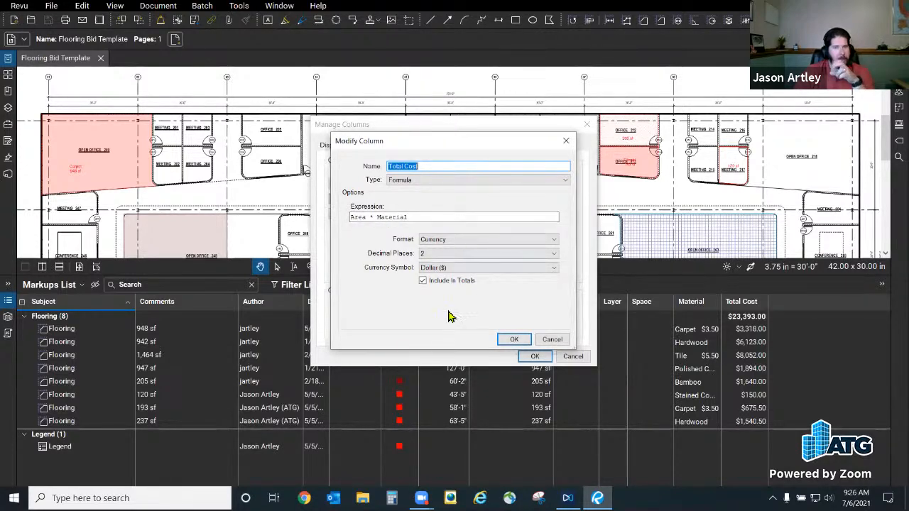
{"action": "left_click", "coordinate": [567, 341]}
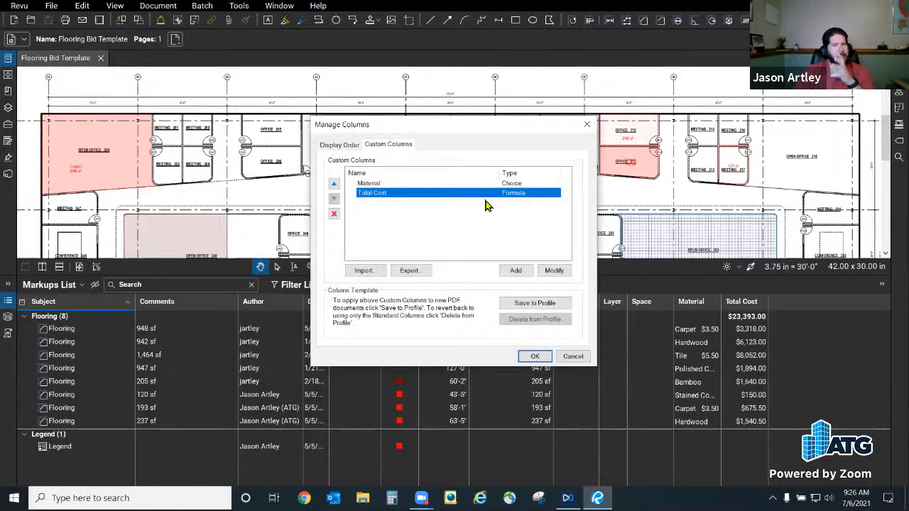
{"action": "left_click", "coordinate": [535, 356]}
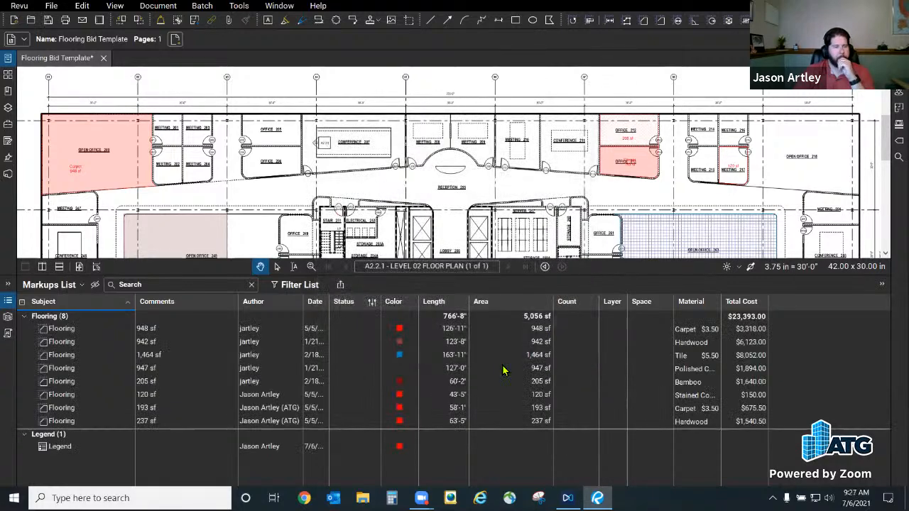
Set the Material of the 942 sf Flooring markup to Carpet in the Markups List.
{"action": "left_click", "coordinate": [71, 331]}
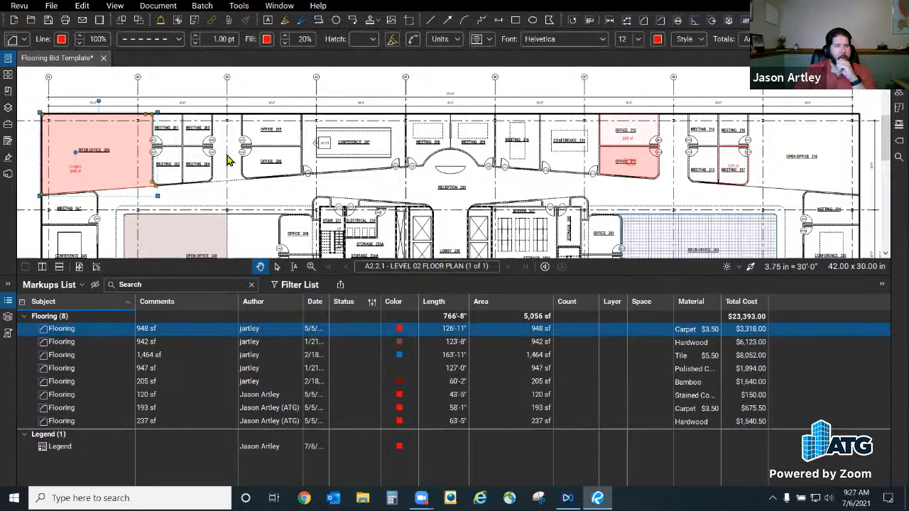
{"action": "left_click_drag", "start_coordinate": [229, 162], "coordinate": [230, 128]}
{"action": "left_click", "coordinate": [182, 209]}
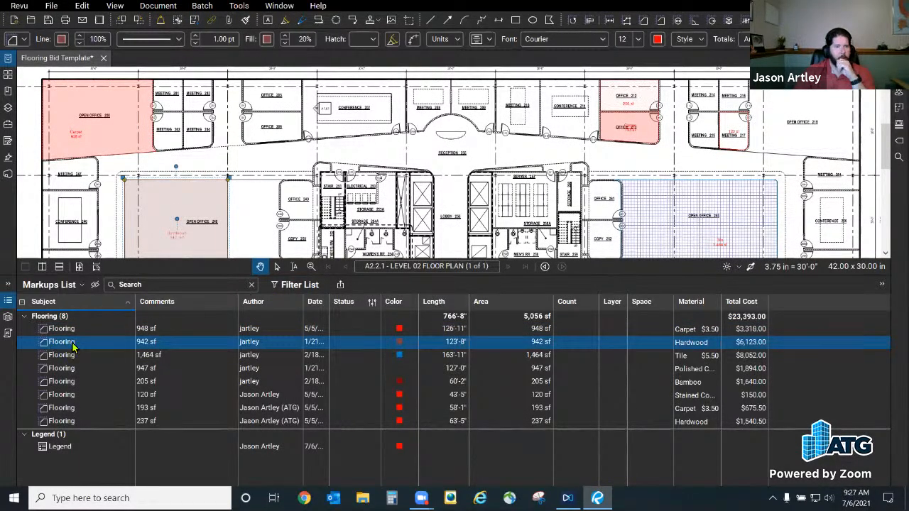
{"action": "left_click", "coordinate": [685, 344]}
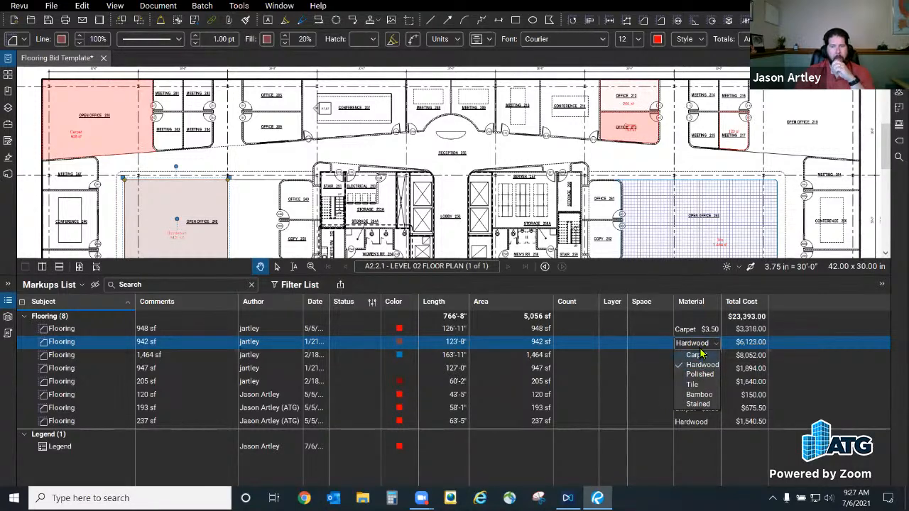
{"action": "left_click", "coordinate": [696, 354]}
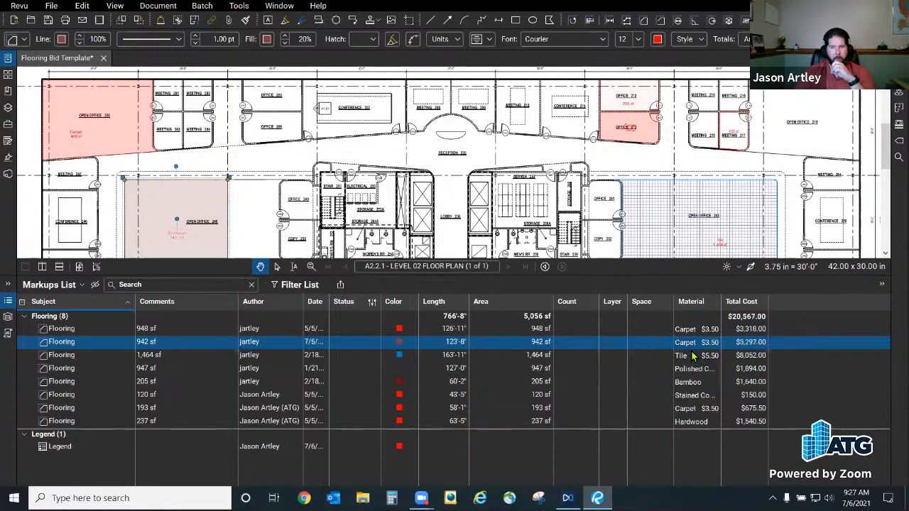
Set the 942 sf Flooring markup's Material to Bamboo and widen the Material column to fit full names and unit prices.
{"action": "left_click", "coordinate": [692, 346]}
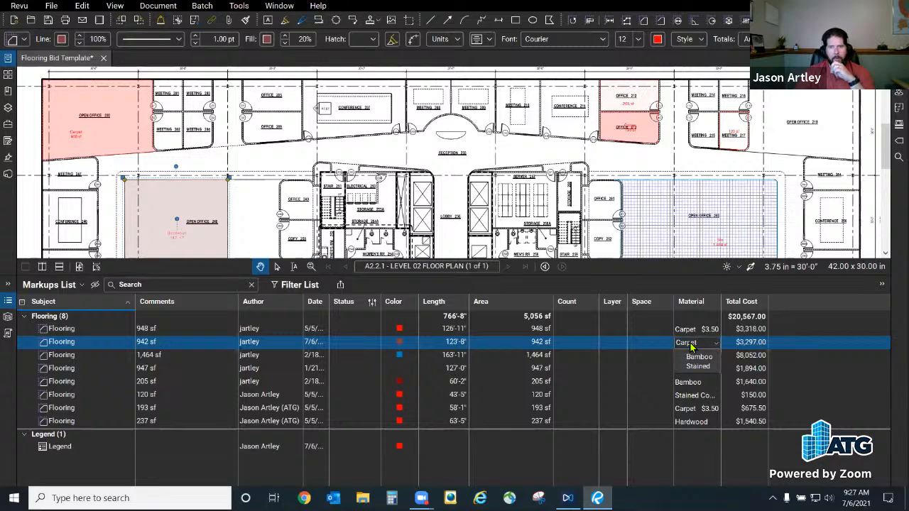
{"action": "left_click", "coordinate": [699, 395]}
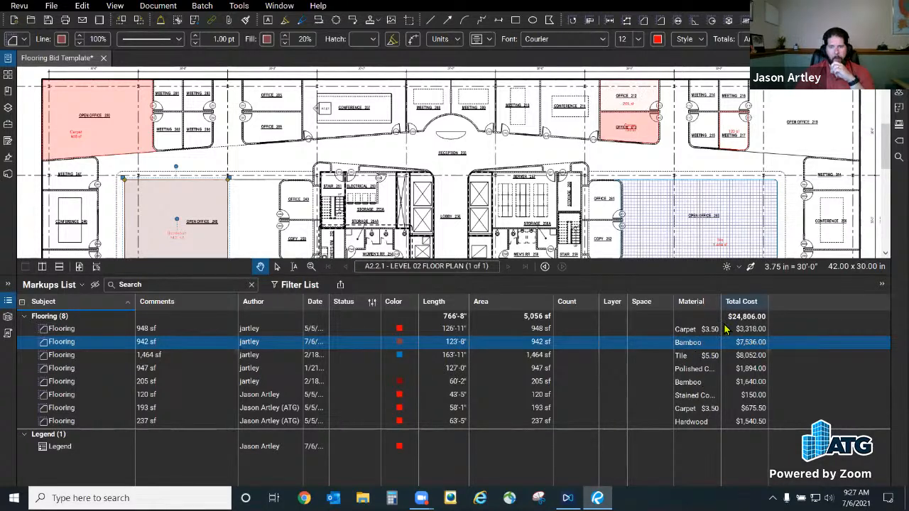
{"action": "left_click_drag", "start_coordinate": [722, 302], "coordinate": [765, 304]}
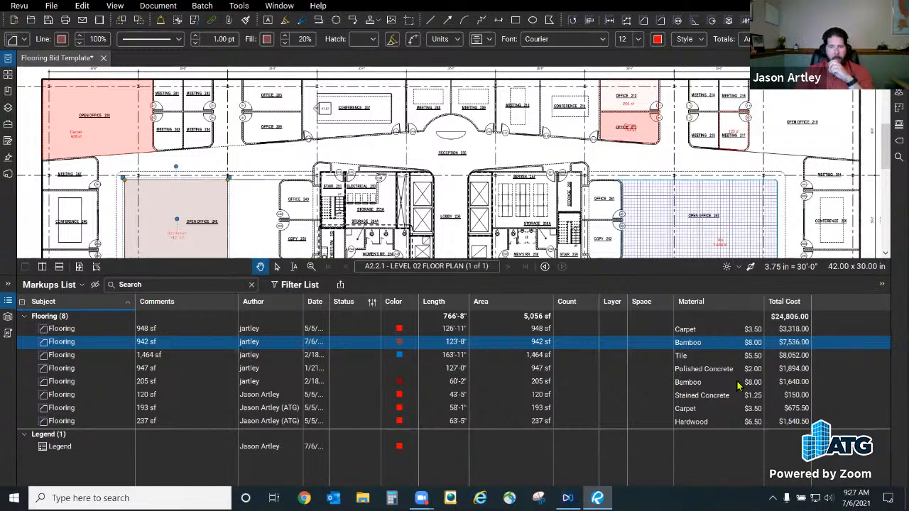
Locate the Legend markup on the drawing from the Markups List and check its available Material choices without assigning one.
{"action": "scroll", "coordinate": [701, 227], "scroll_direction": "down", "scroll_amount": 2}
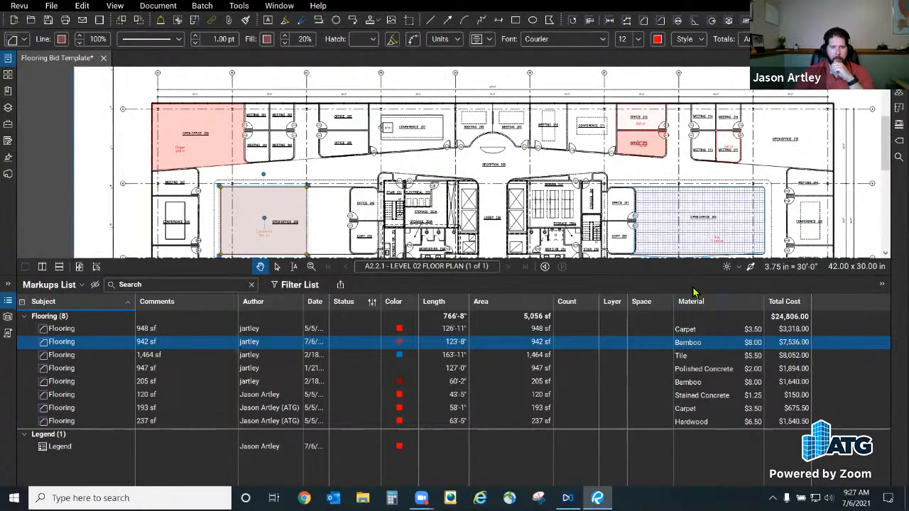
{"action": "left_click", "coordinate": [58, 448]}
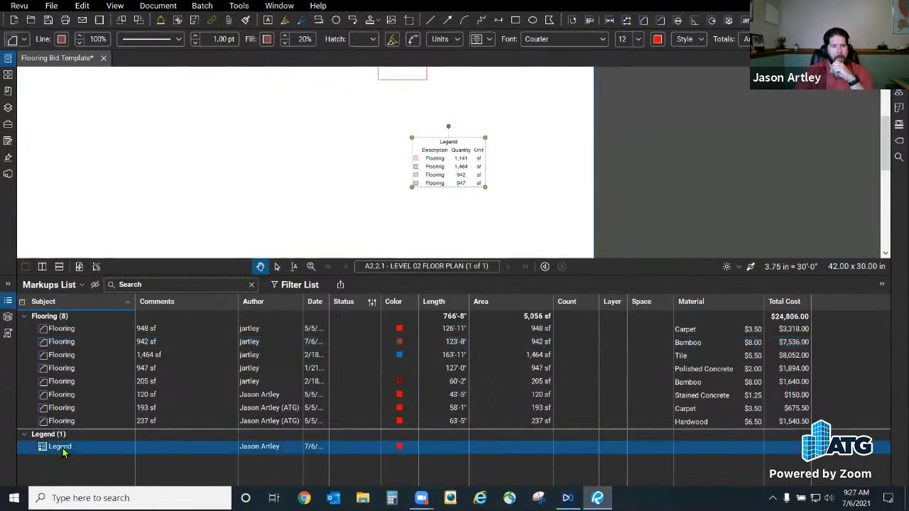
{"action": "left_click", "coordinate": [707, 449]}
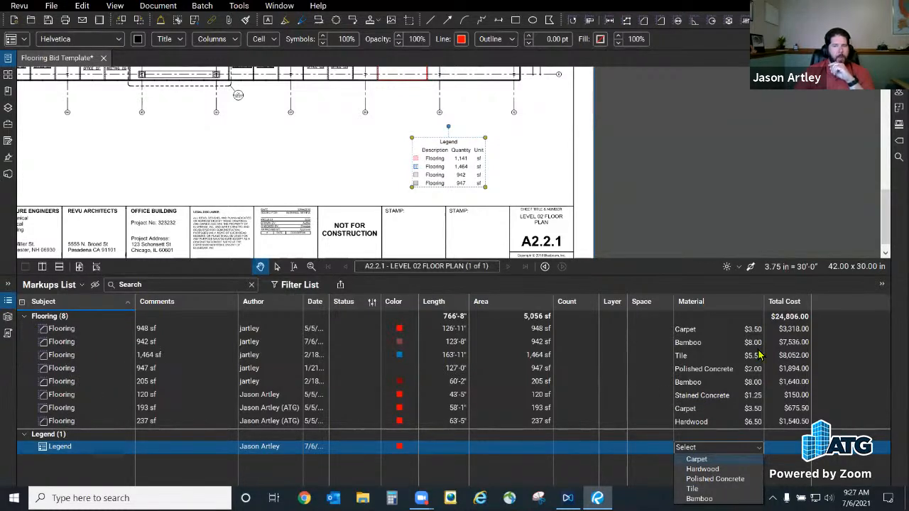
{"action": "left_click", "coordinate": [706, 391]}
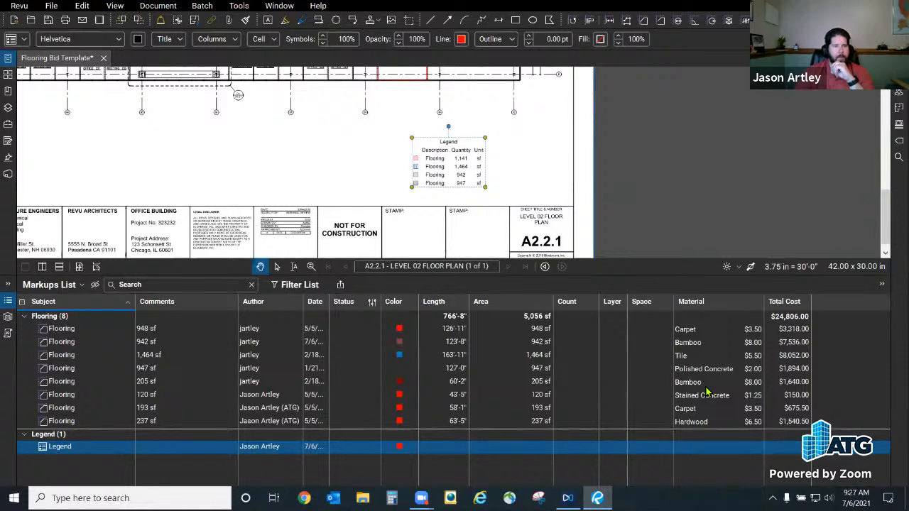
Review the Material choices for the 948 sf Flooring markup, keeping Carpet as its material.
{"action": "left_click", "coordinate": [717, 329]}
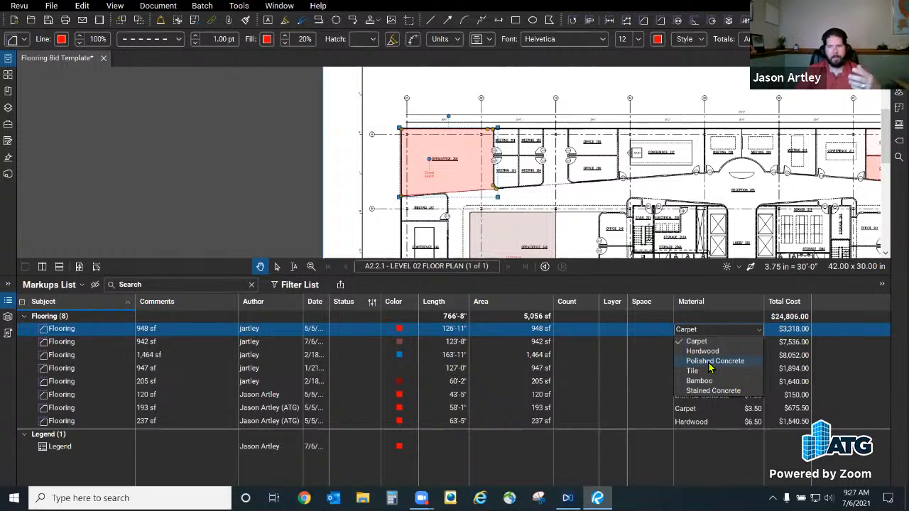
{"action": "left_click", "coordinate": [839, 367]}
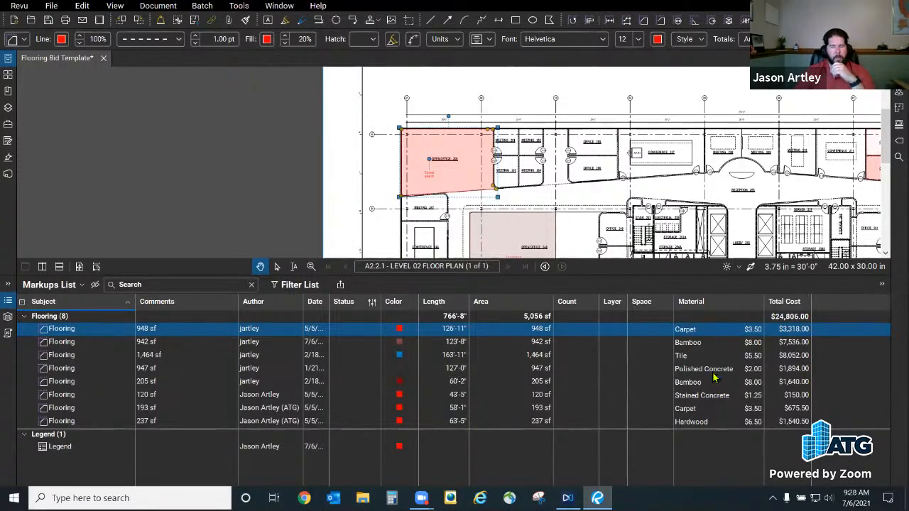
{"action": "left_click", "coordinate": [715, 331]}
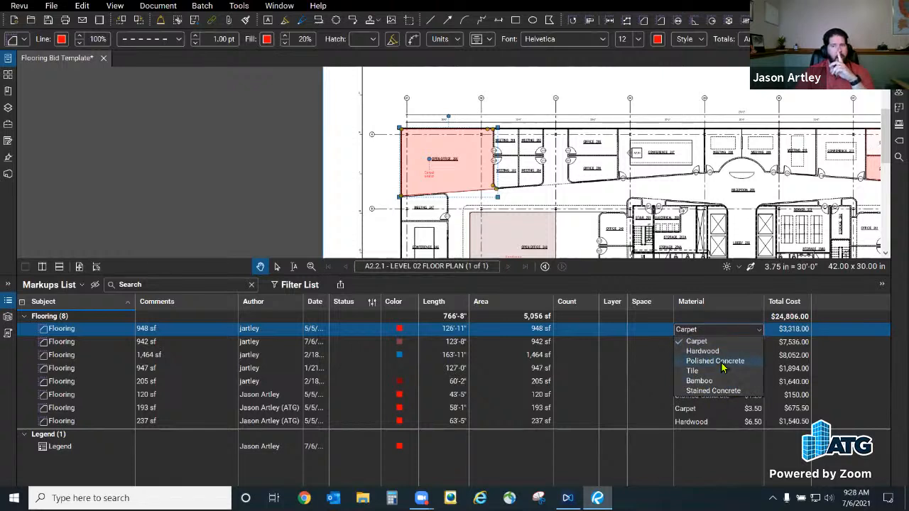
{"action": "left_click", "coordinate": [725, 341]}
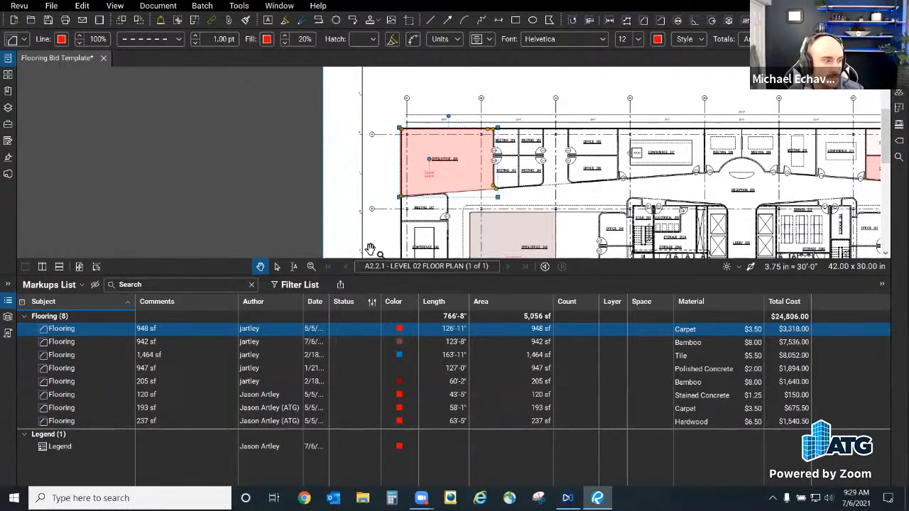
Reduce the Markups List's height to enlarge the drawing area and bring the whole Level 02 floor plan into view.
{"action": "left_click_drag", "start_coordinate": [630, 275], "coordinate": [615, 423]}
{"action": "left_click_drag", "start_coordinate": [425, 293], "coordinate": [291, 289]}
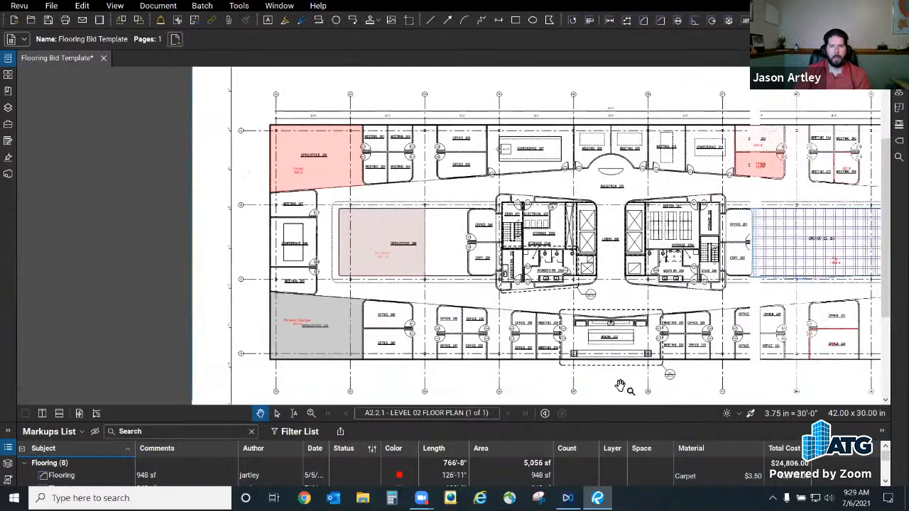
{"action": "left_click_drag", "start_coordinate": [621, 386], "coordinate": [537, 372]}
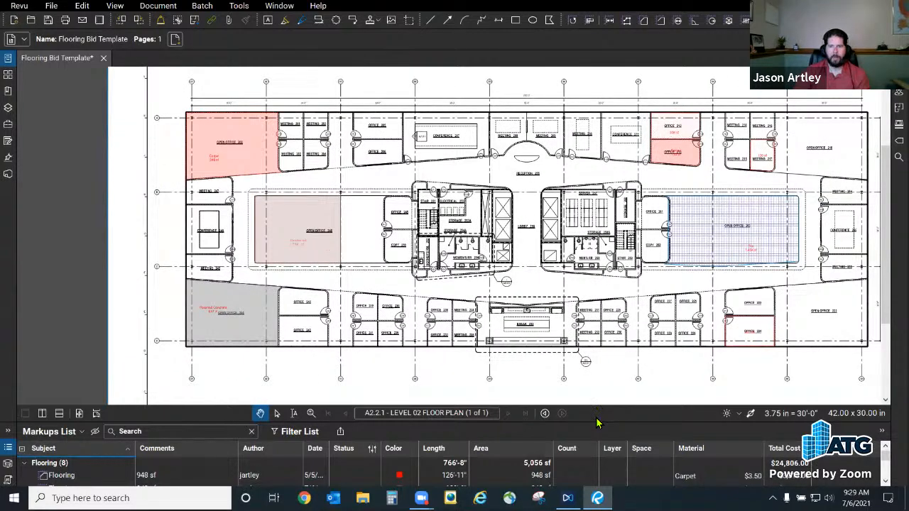
{"action": "left_click_drag", "start_coordinate": [599, 425], "coordinate": [590, 377]}
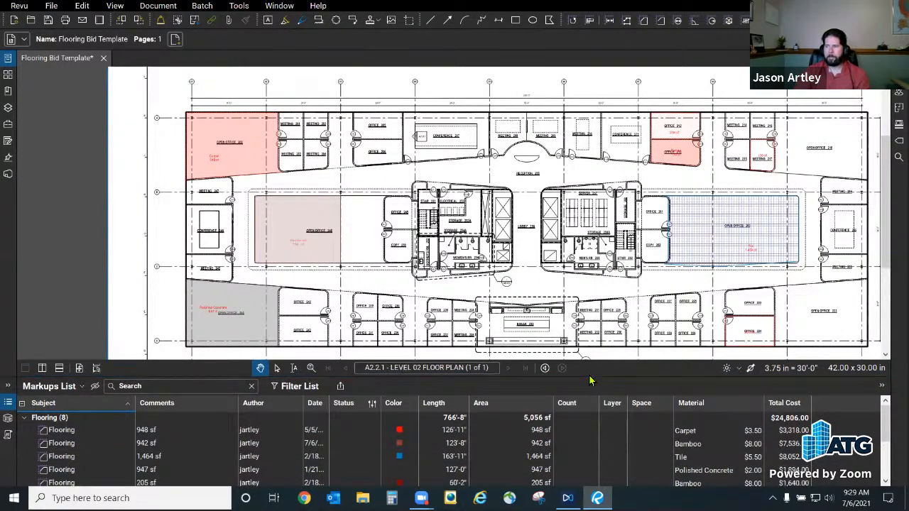
{"action": "left_click_drag", "start_coordinate": [557, 294], "coordinate": [487, 263]}
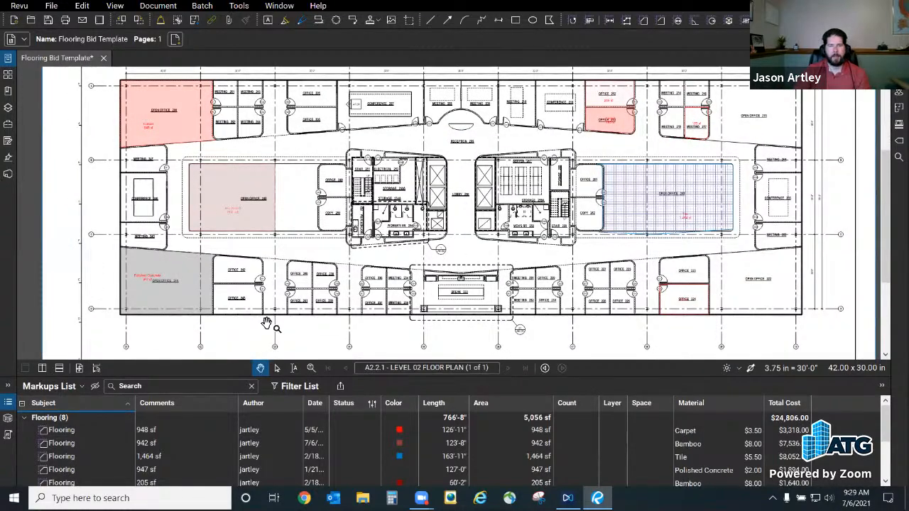